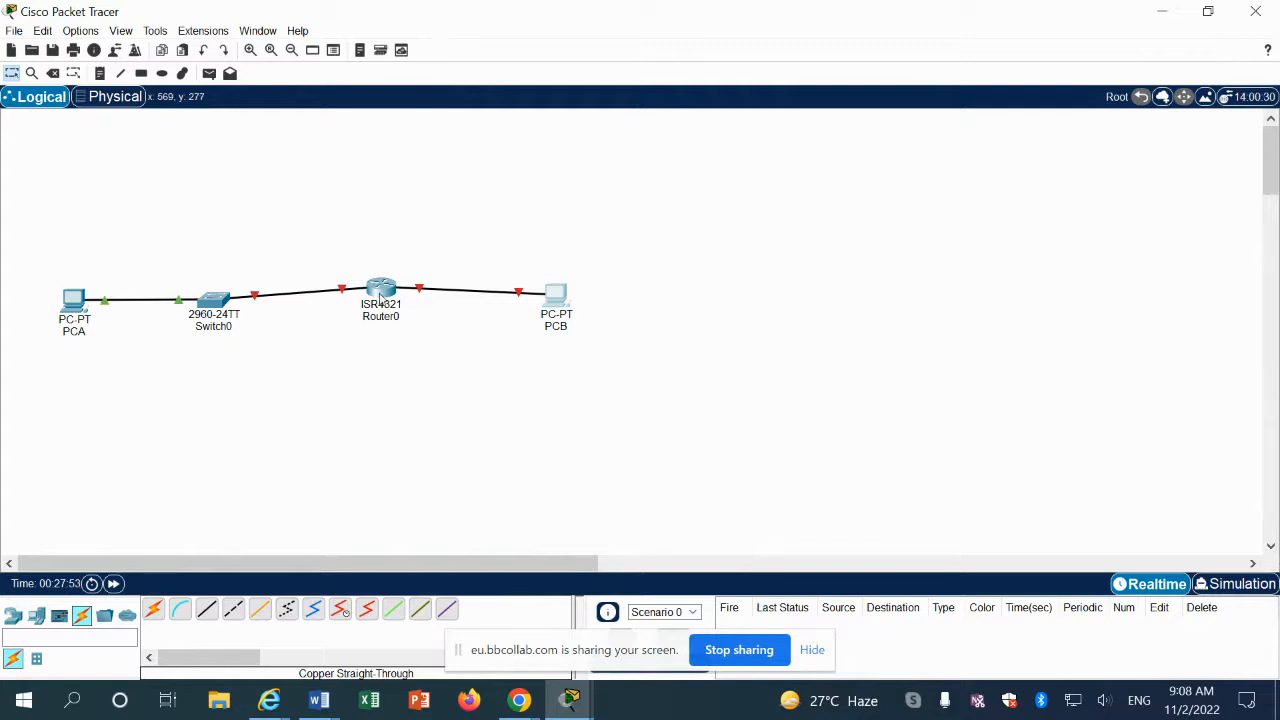
Step: Open the CIN2103 lab manual in Word and look over its opening pages
mouse_move(380, 298)
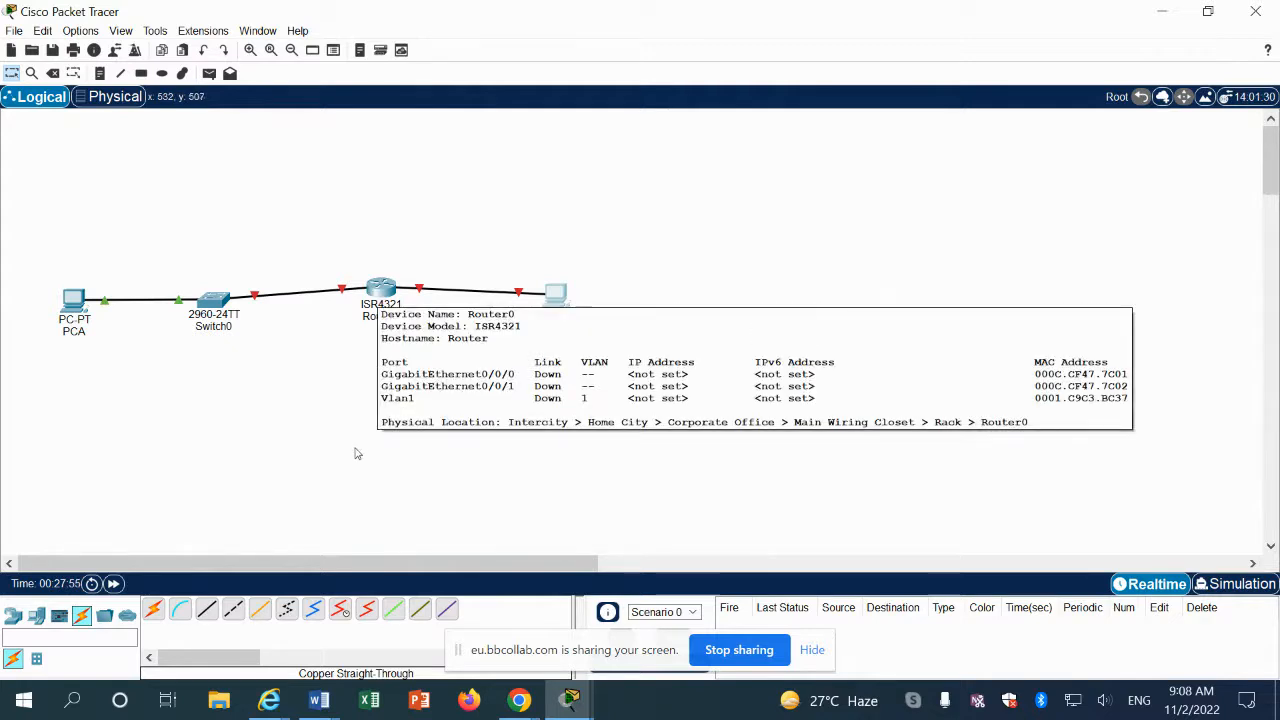
left_click(320, 712)
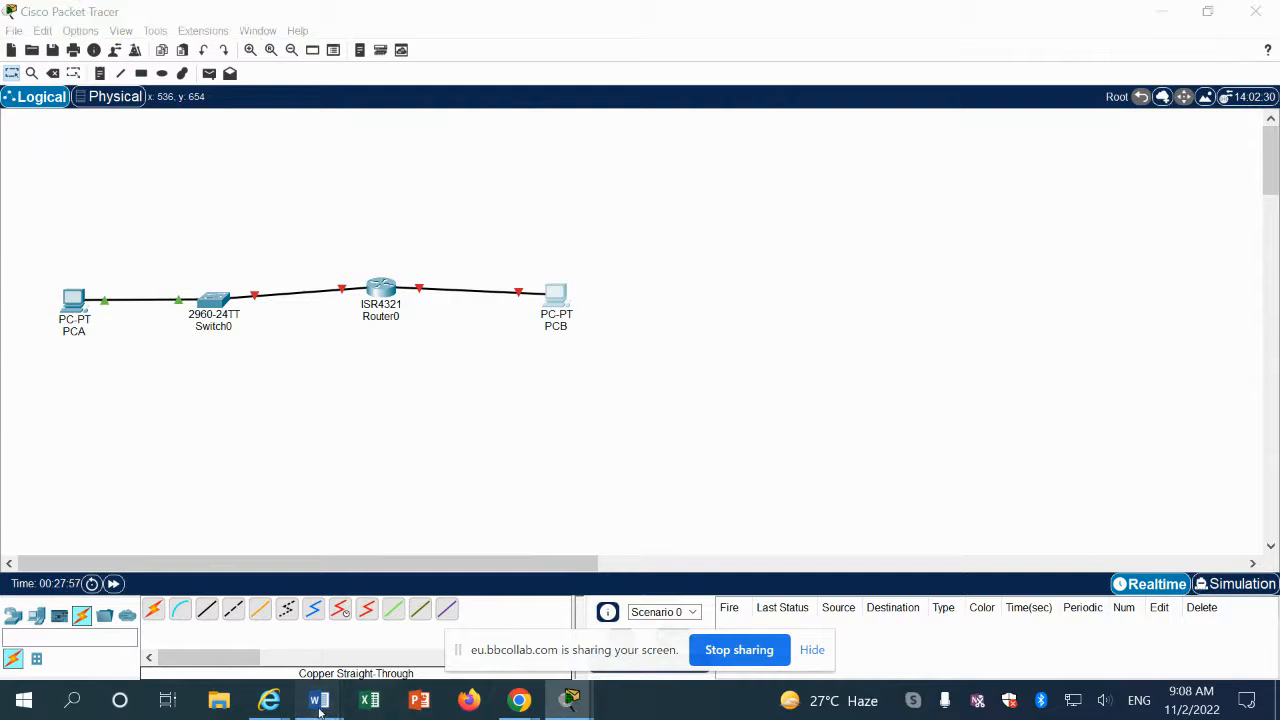
left_click(372, 600)
scroll(400, 570, "down", 5)
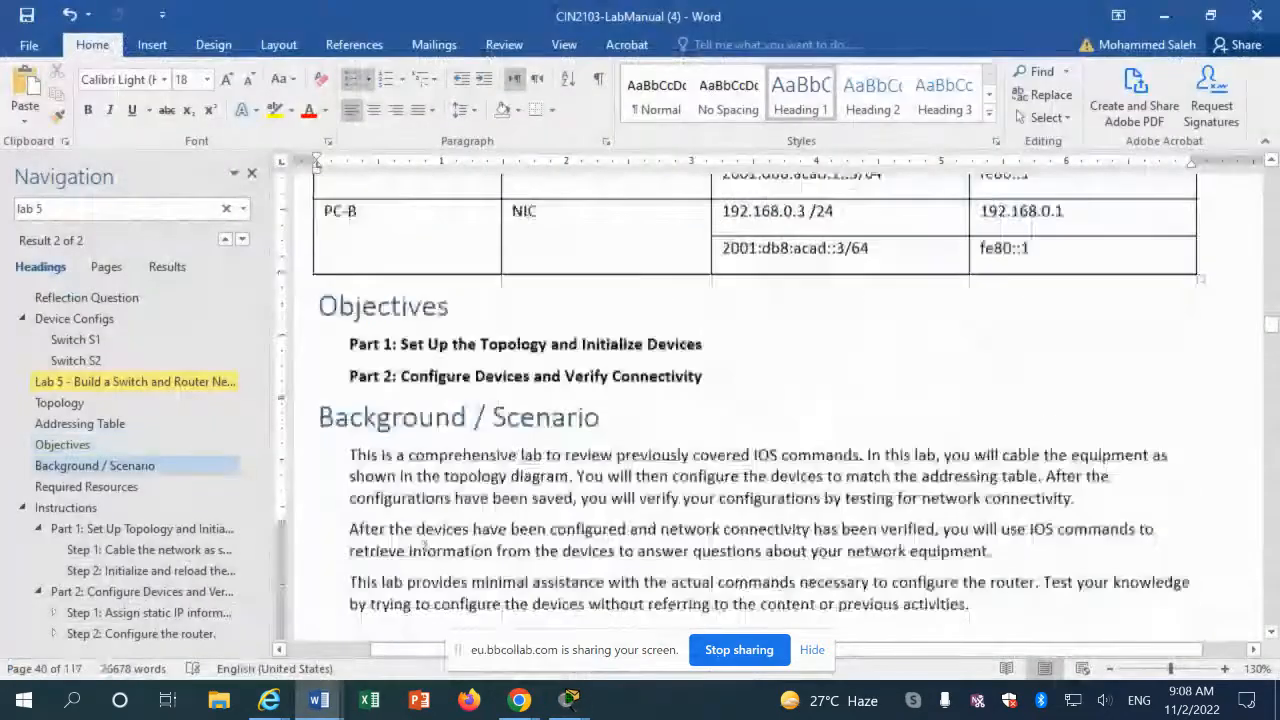
scroll(425, 545, "down", 10)
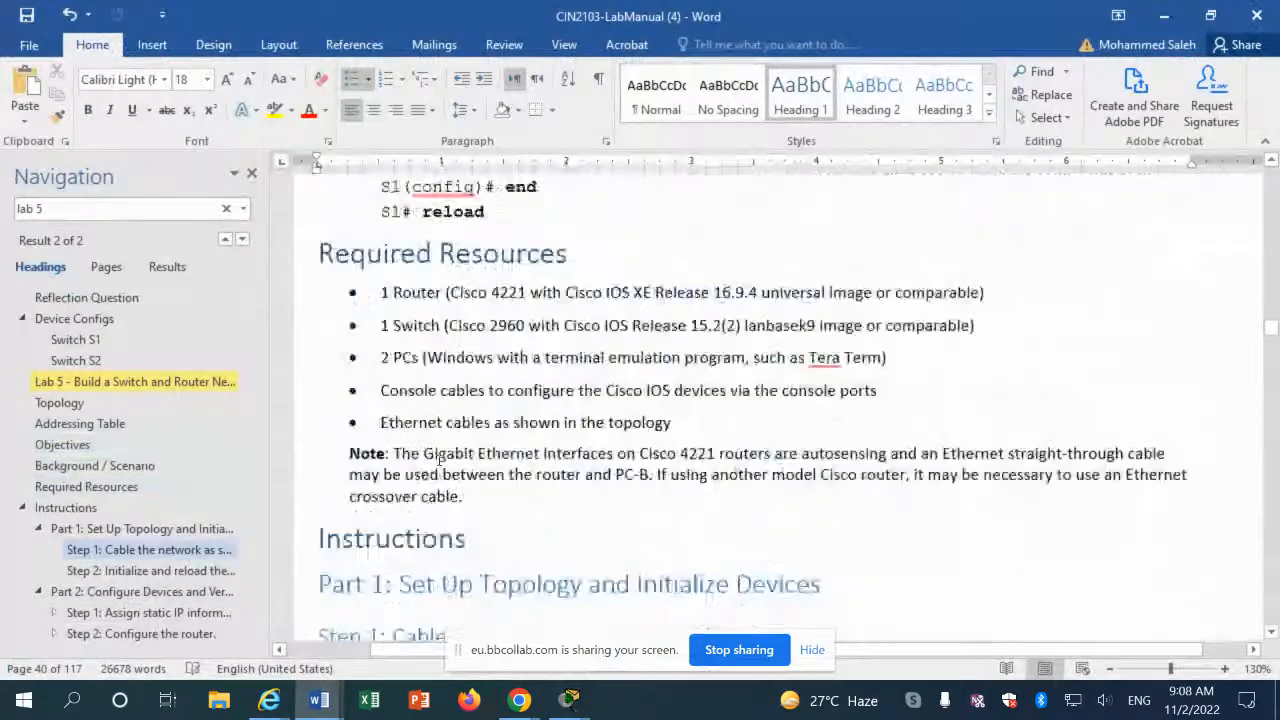
scroll(439, 460, "up", 4)
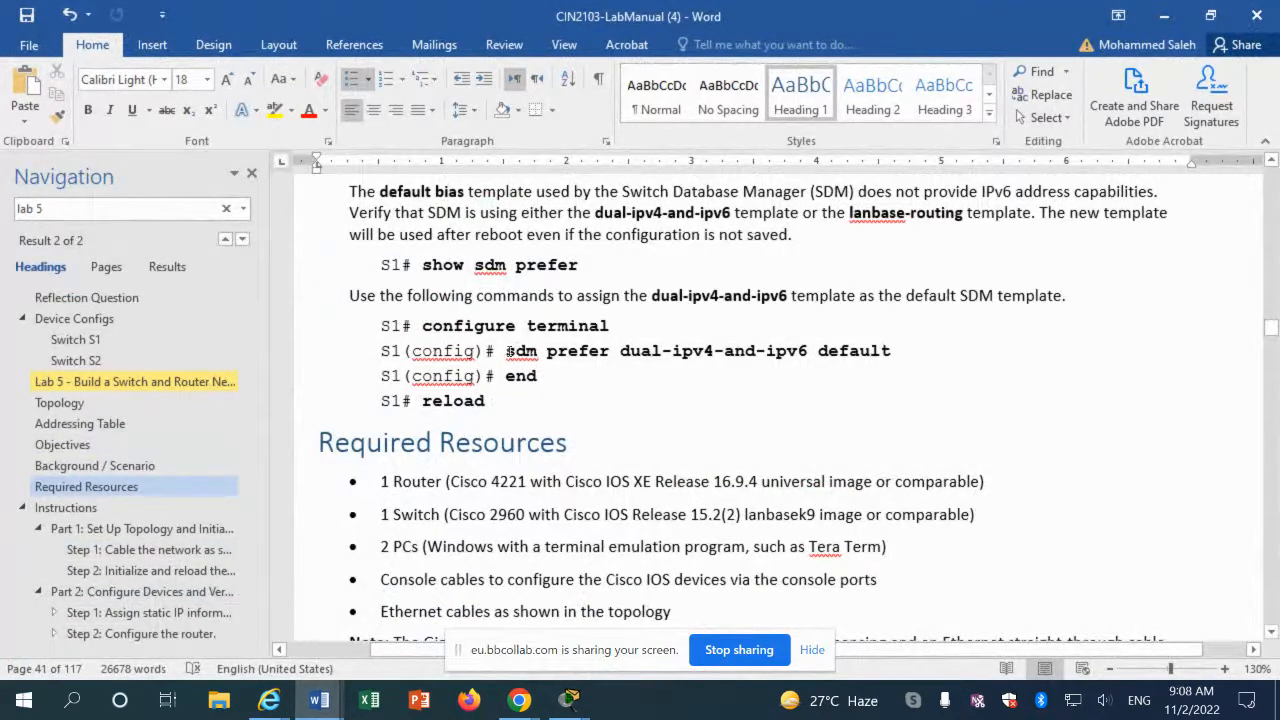
Step: Copy the 'sdm prefer dual-ipv4-and-ipv6 default' command from the lab manual
left_click_drag(508, 352, 888, 358)
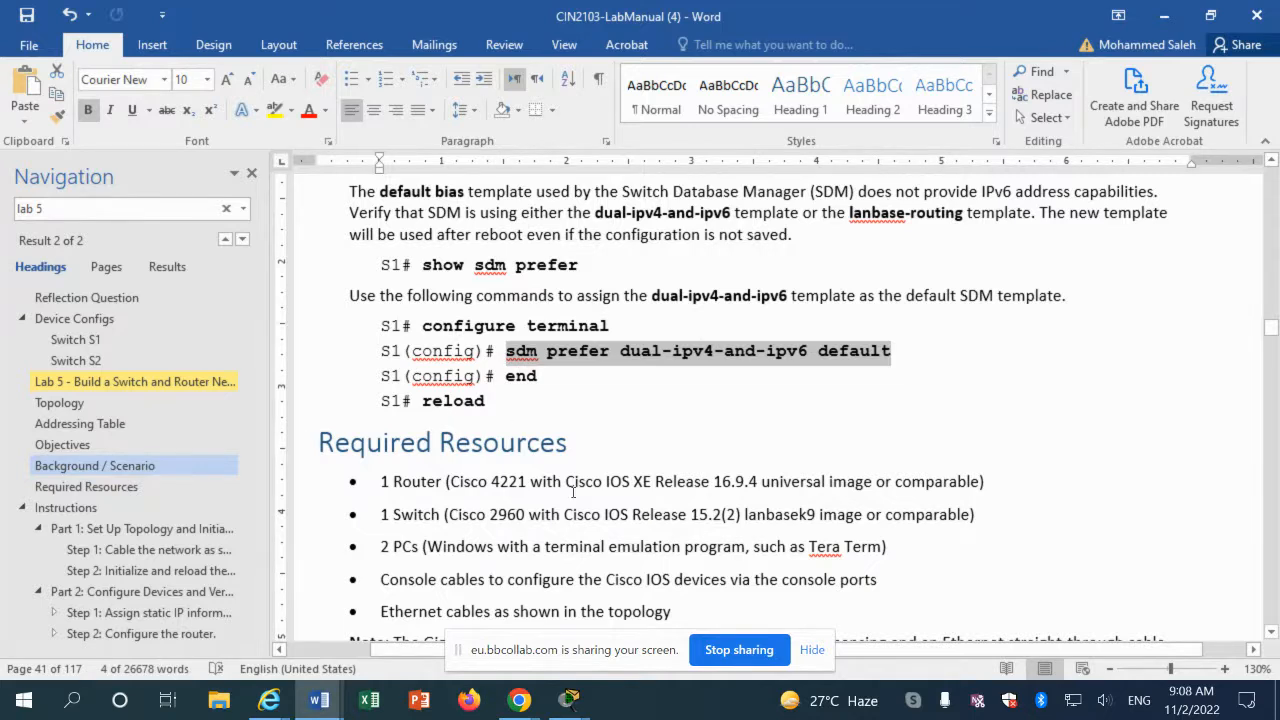
left_click(573, 491)
scroll(560, 491, "down", 2)
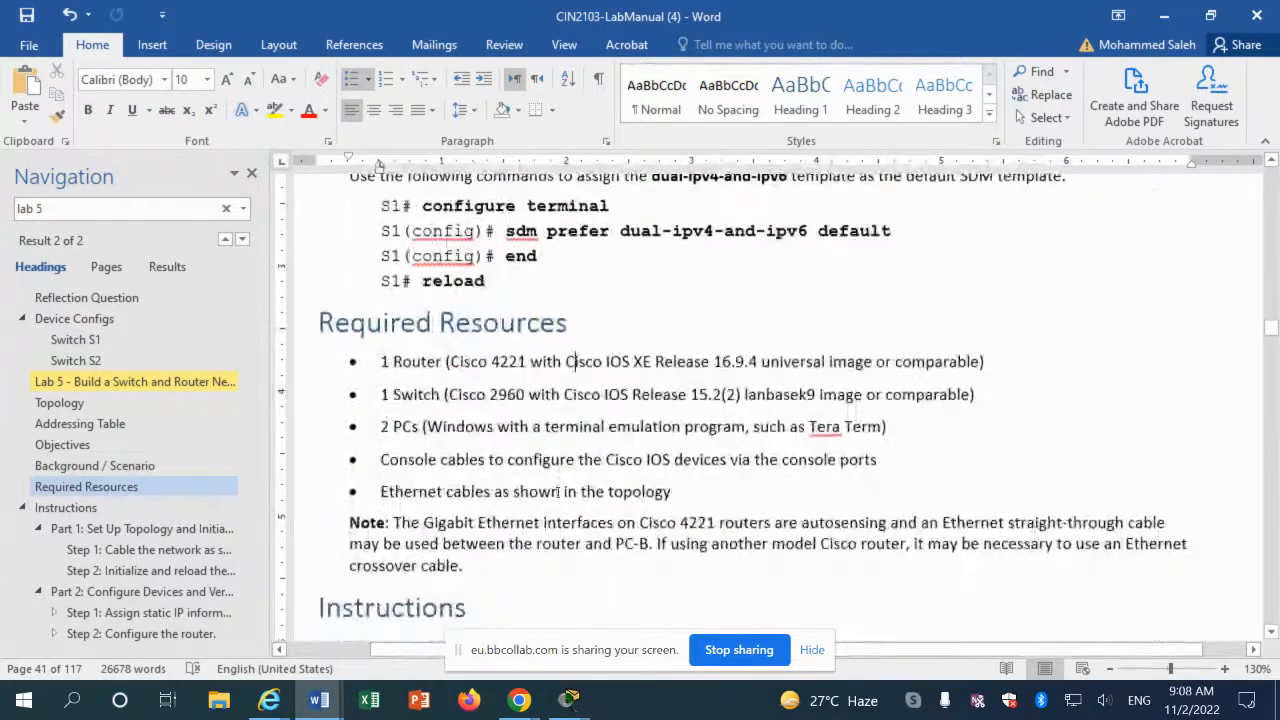
scroll(558, 491, "down", 3)
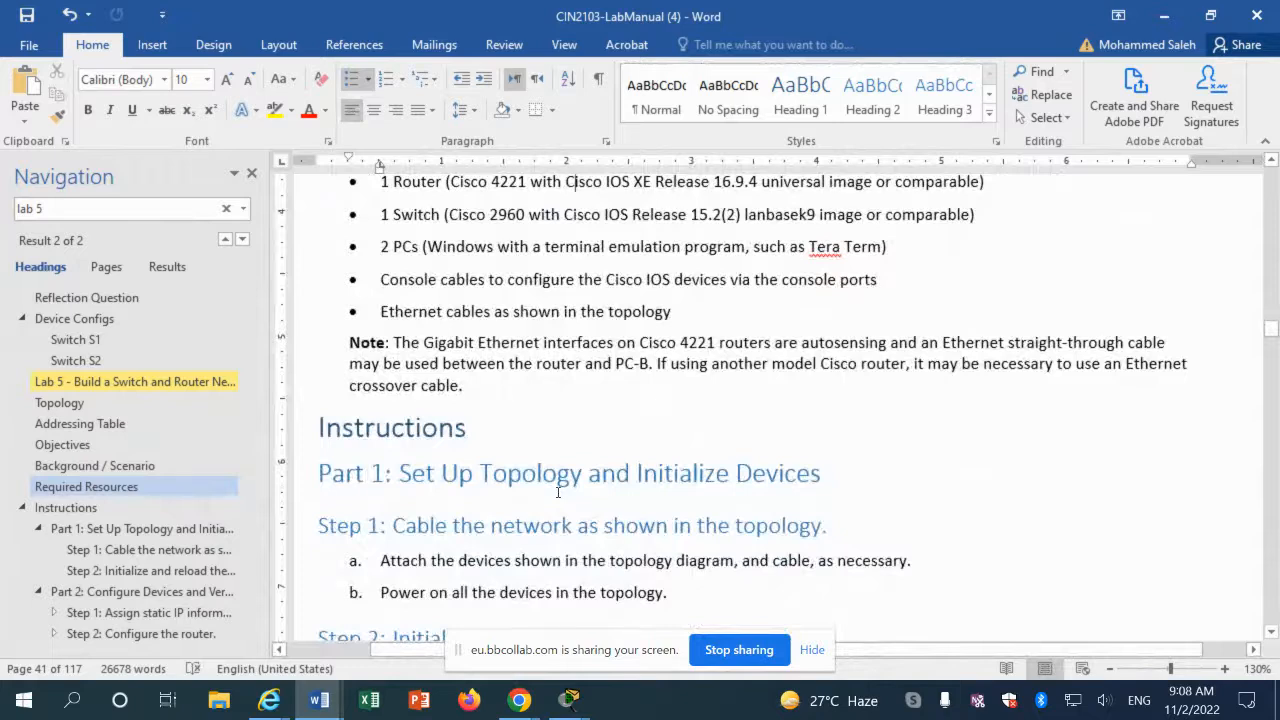
scroll(558, 491, "down", 7)
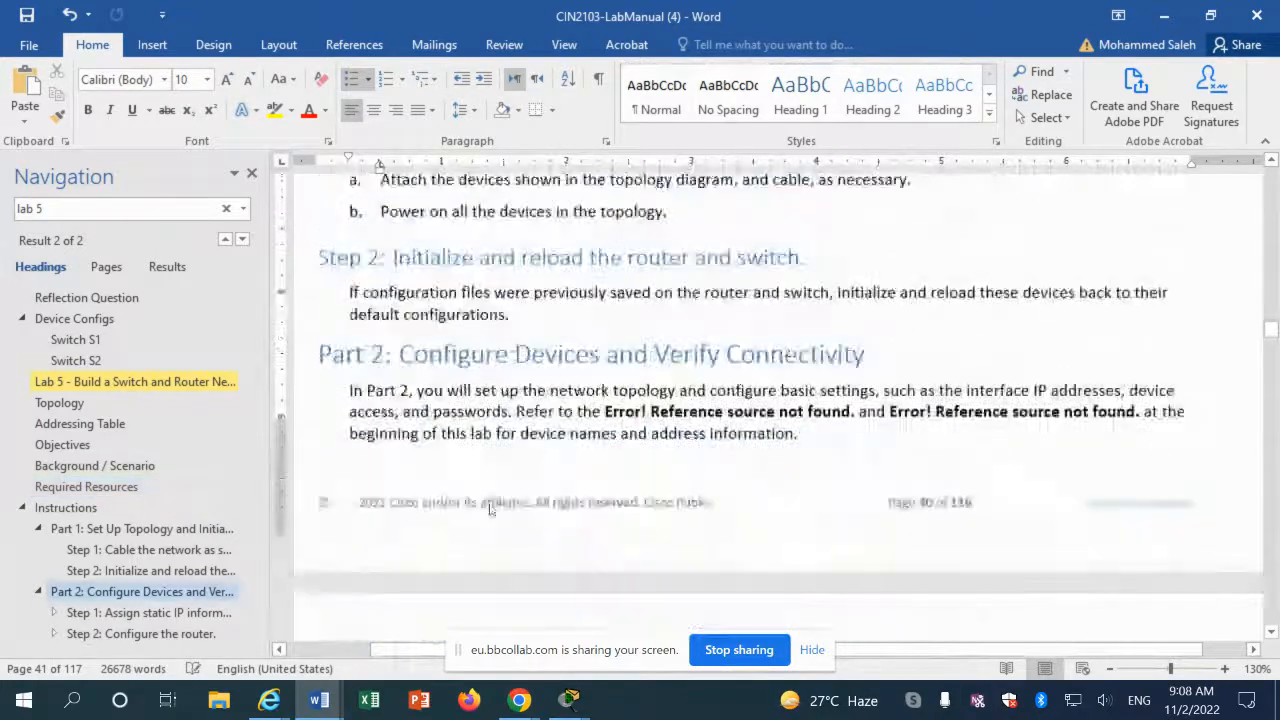
scroll(420, 504, "down", 7)
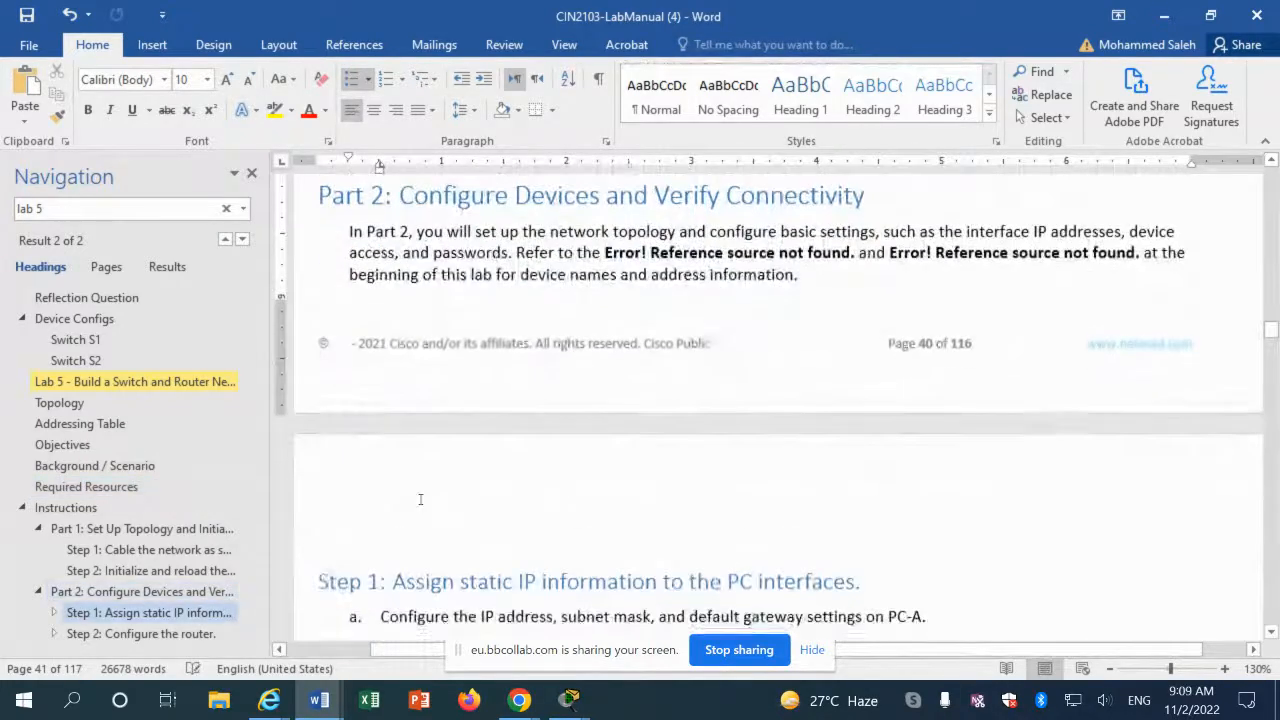
scroll(420, 500, "down", 3)
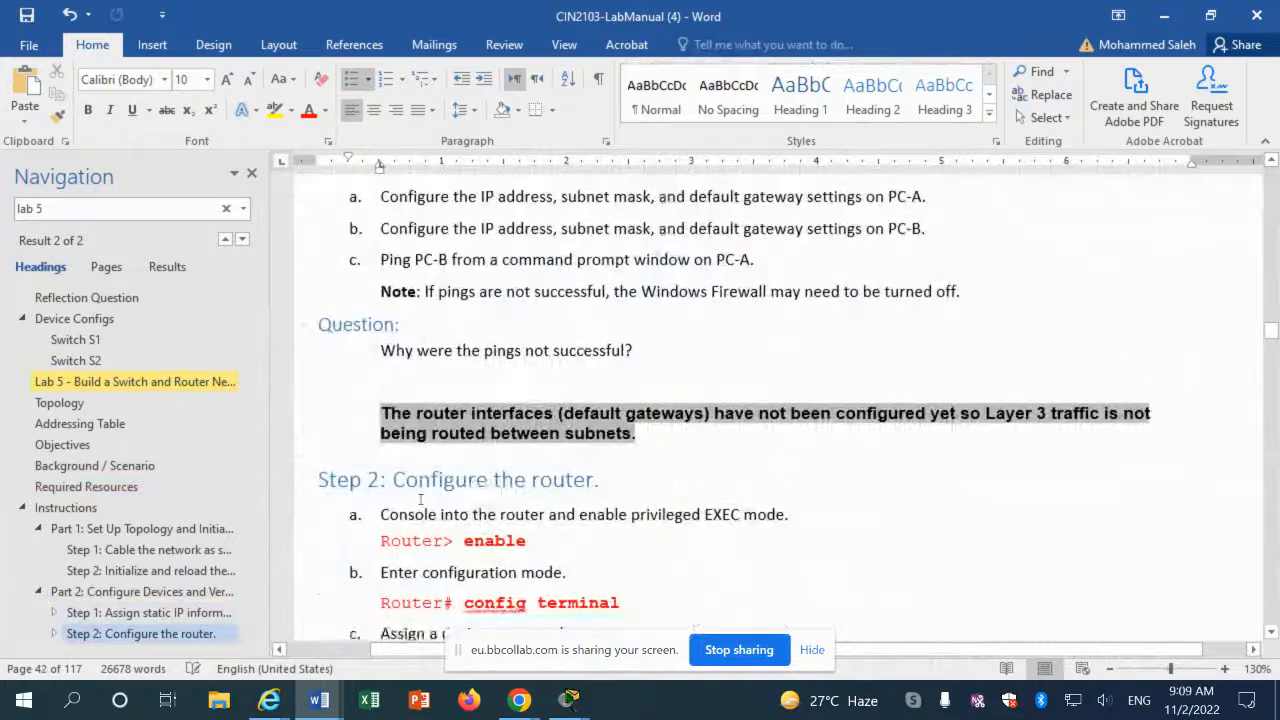
scroll(420, 500, "down", 3)
scroll(421, 500, "up", 20)
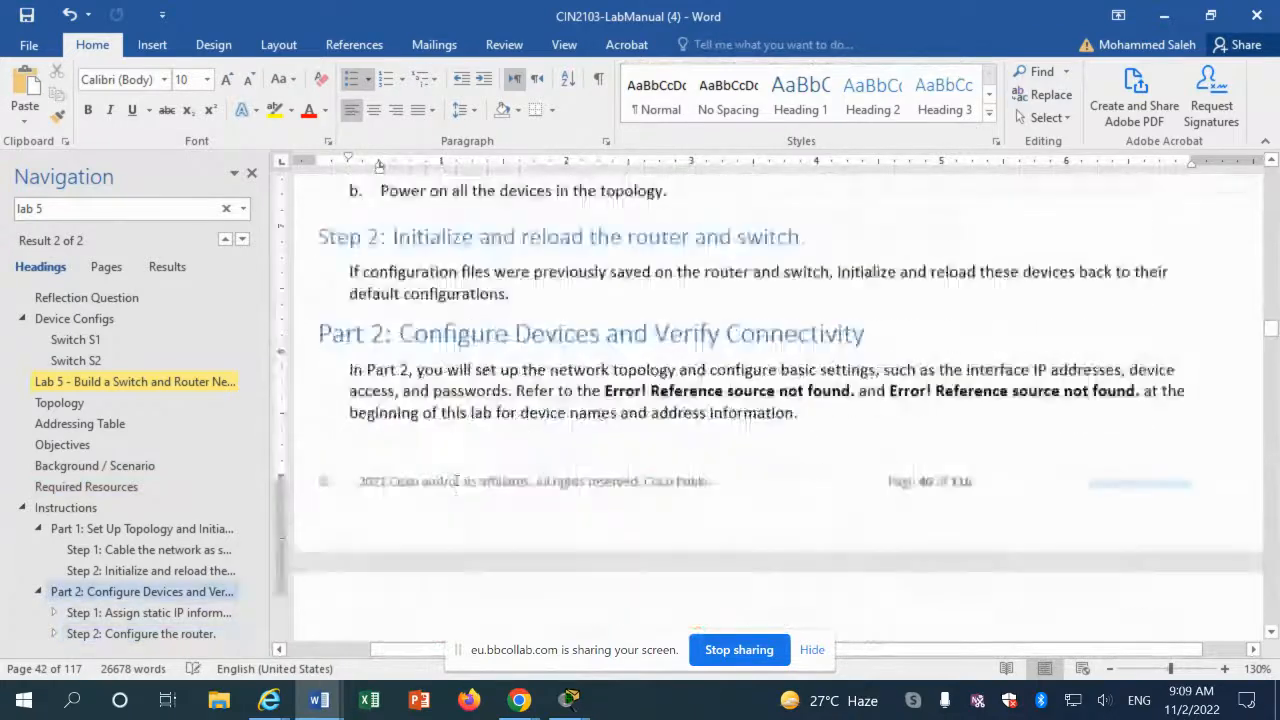
scroll(456, 481, "up", 1)
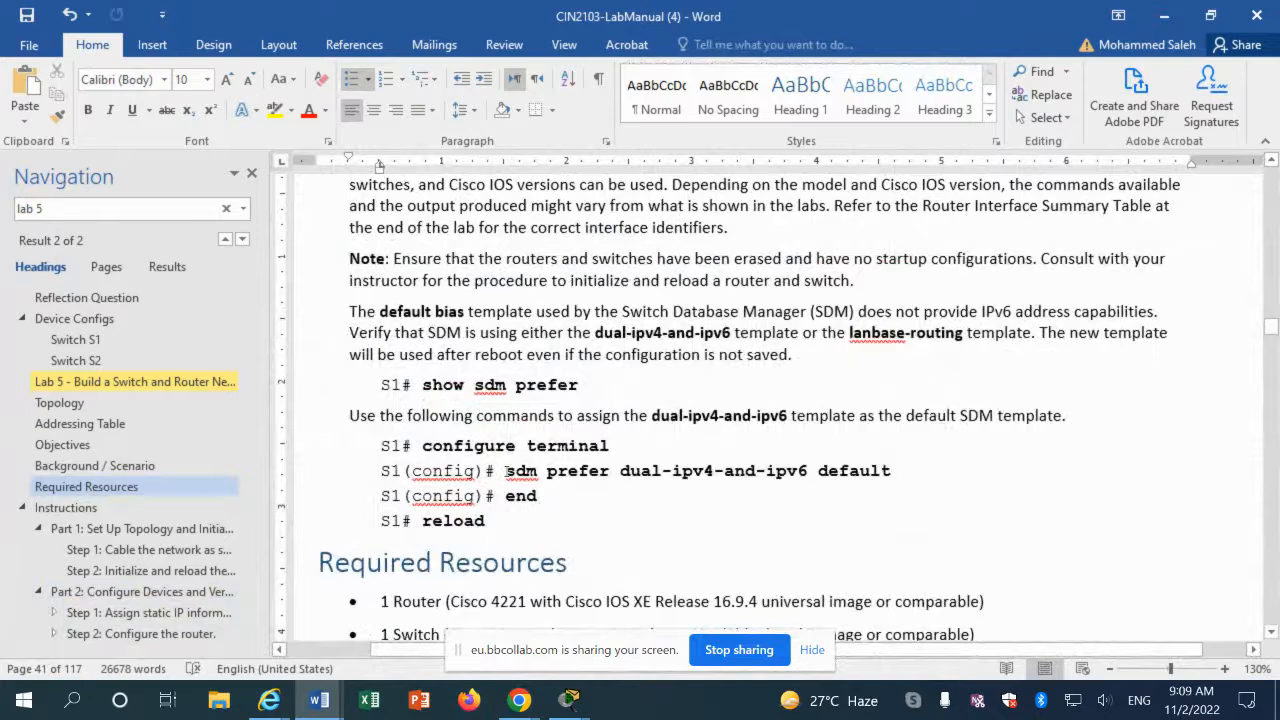
left_click_drag(507, 471, 896, 478)
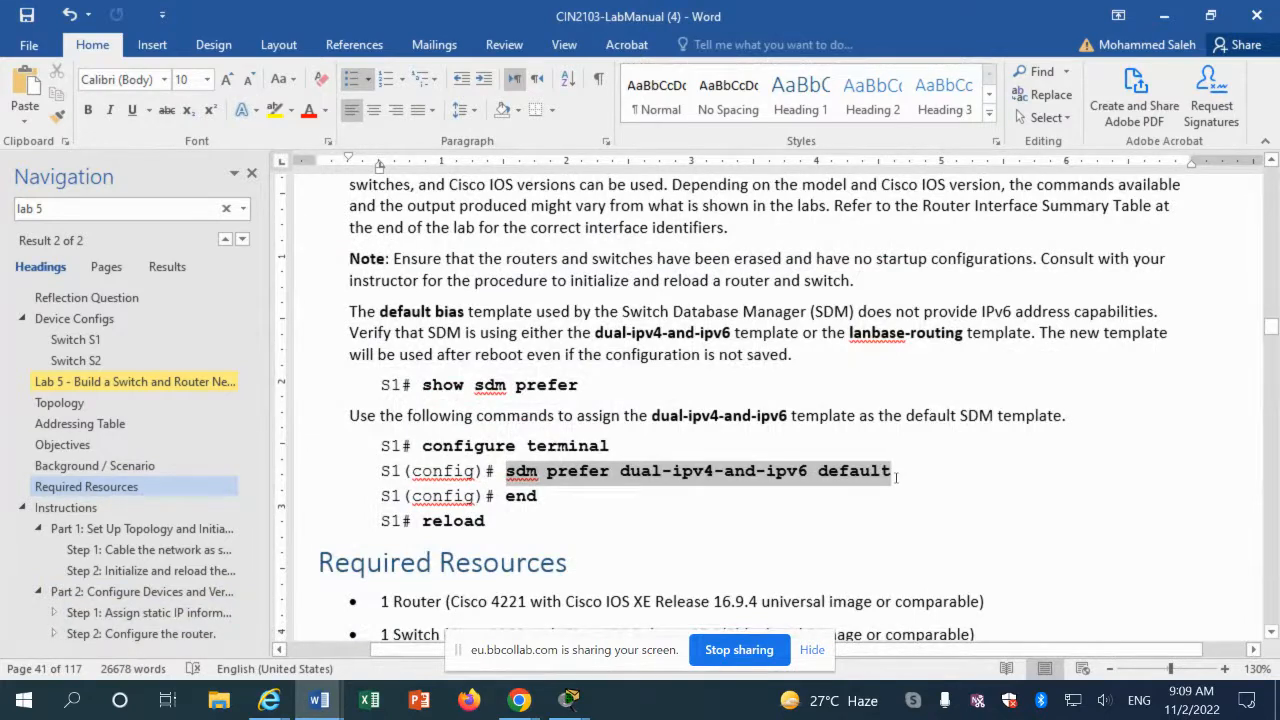
right_click(896, 478)
left_click(913, 230)
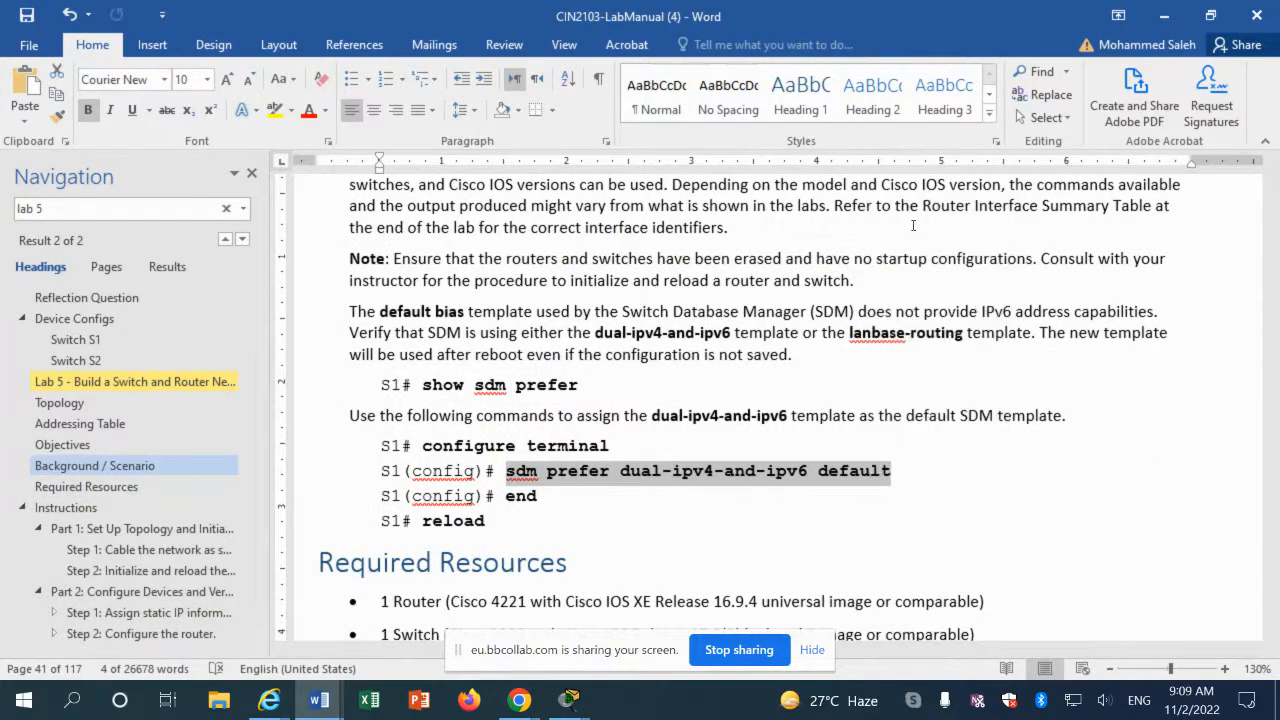
Step: Scroll the manual down to Lab 5's 'Step 2: Configure the router'
scroll(426, 455, "down", 15)
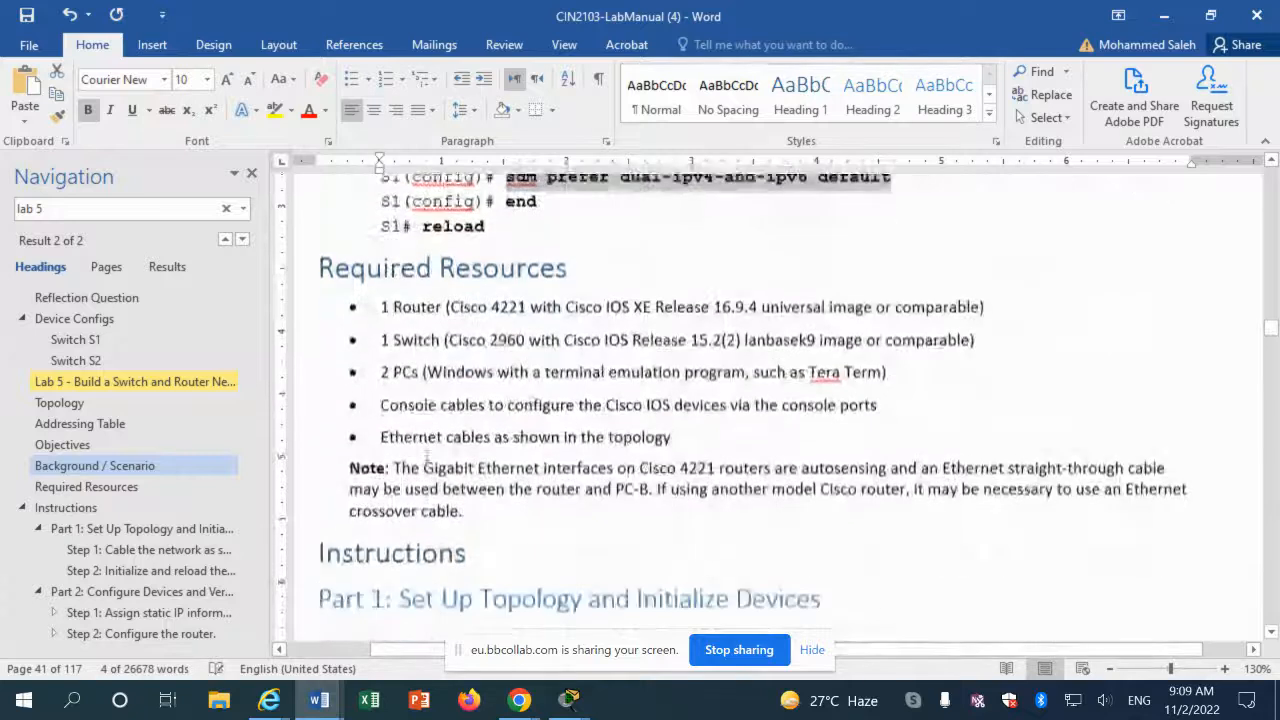
scroll(426, 460, "down", 10)
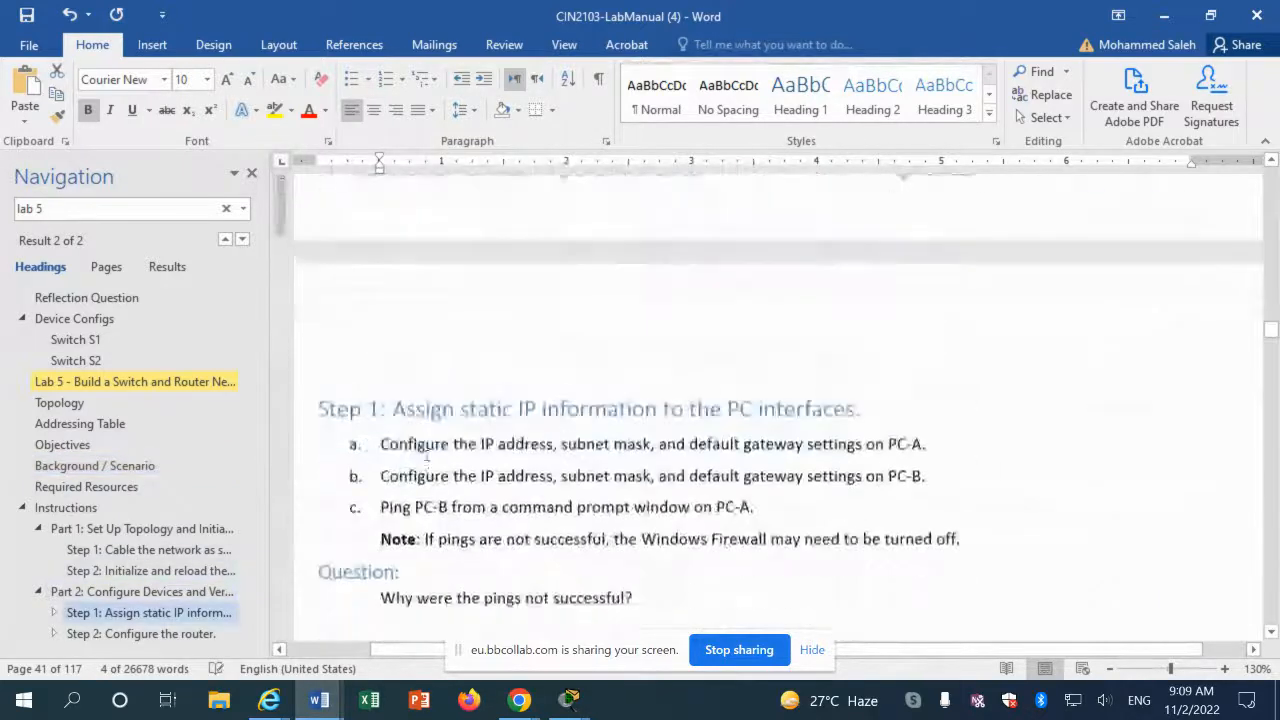
scroll(428, 455, "down", 3)
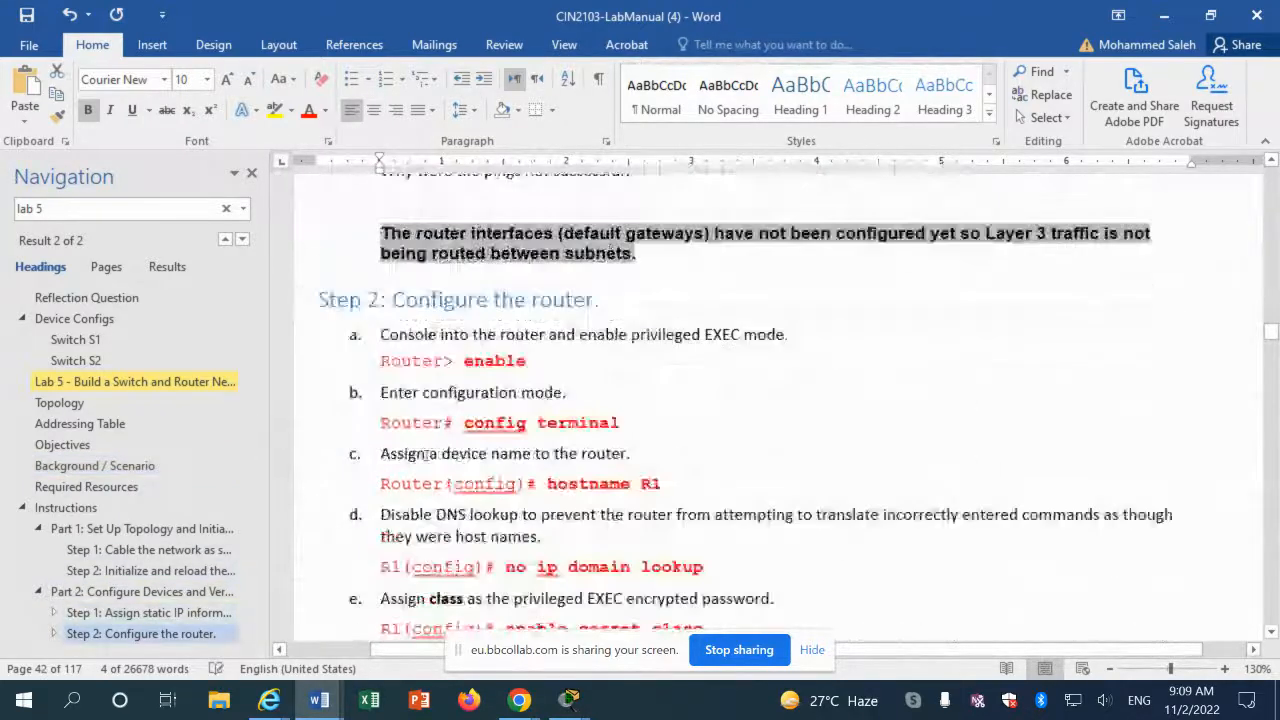
Step: Read through router configuration steps c–g, down to the no ip domain lookup line
scroll(428, 455, "down", 6)
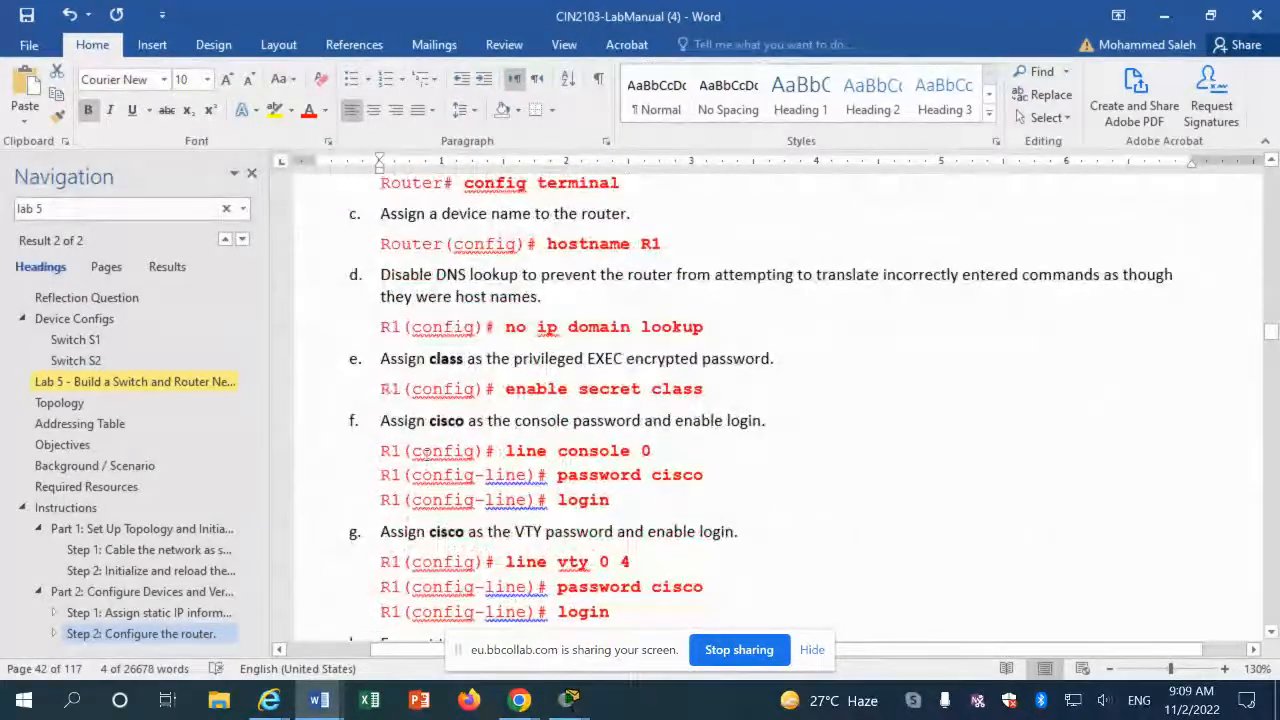
left_click(509, 327)
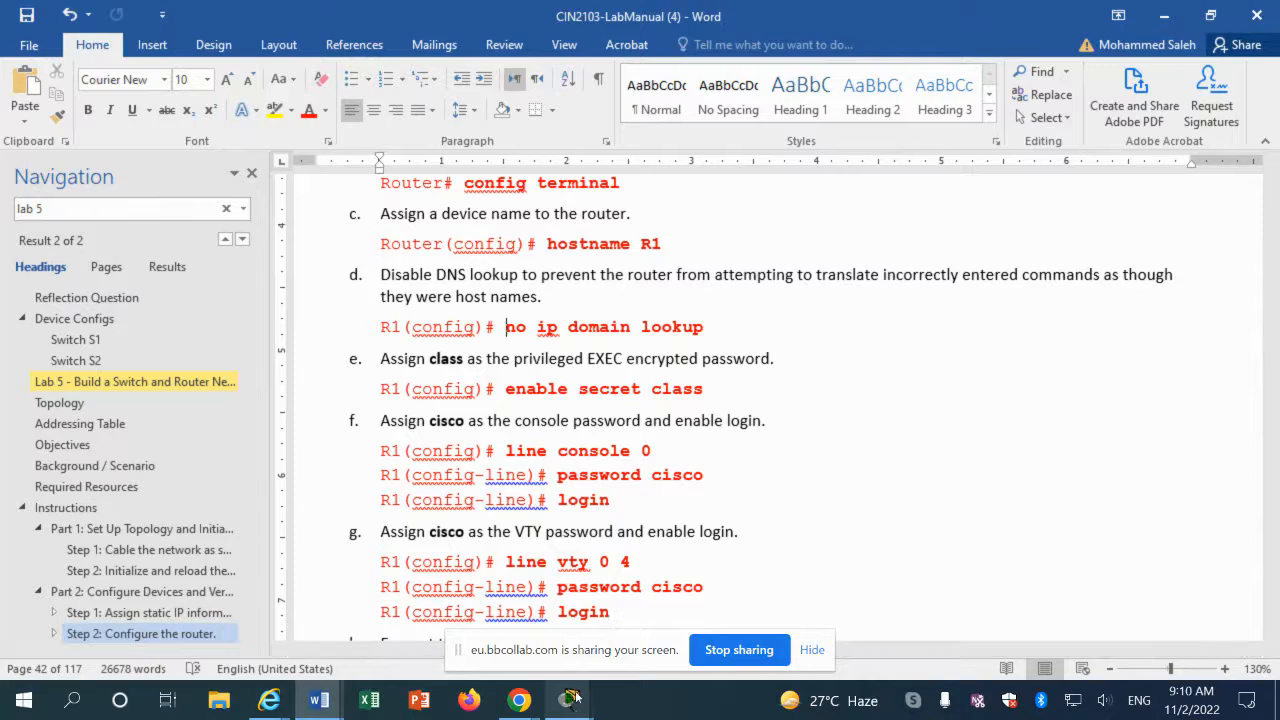
Step: Open Router0's CLI and decline the initial configuration dialog
mouse_move(569, 700)
left_click(546, 632)
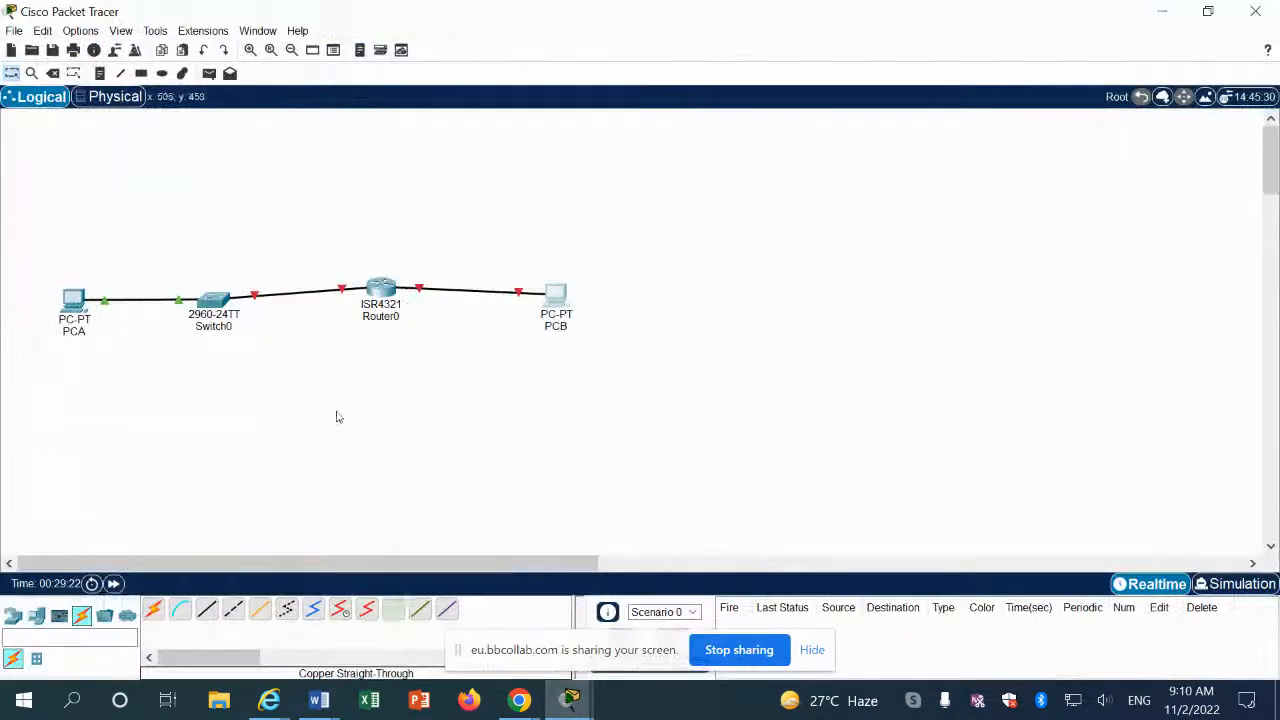
left_click(371, 290)
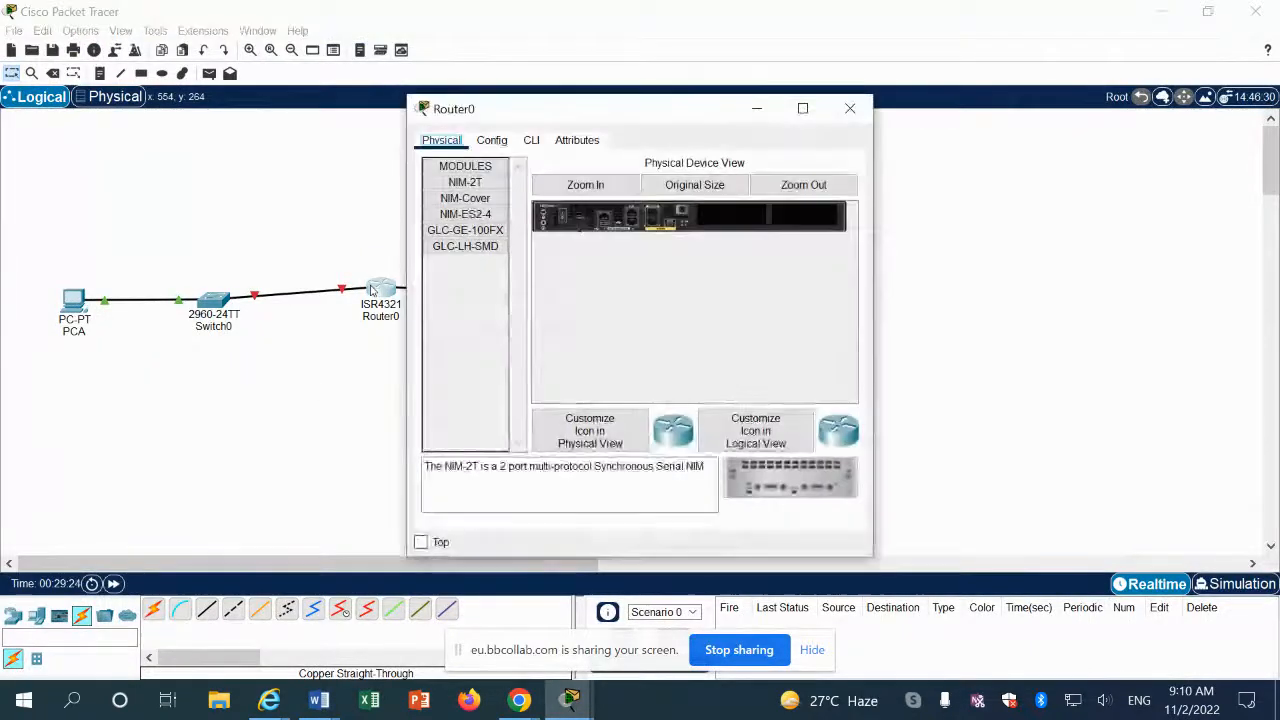
left_click(533, 140)
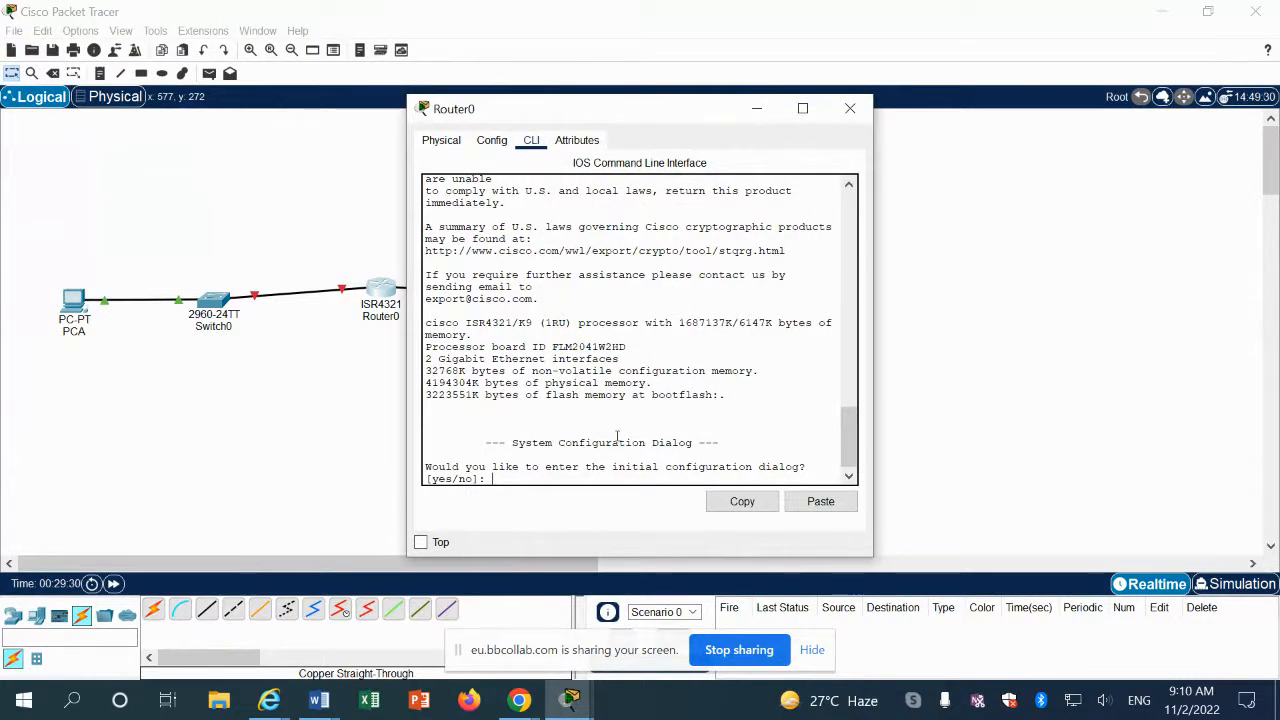
type("n")
key("Return")
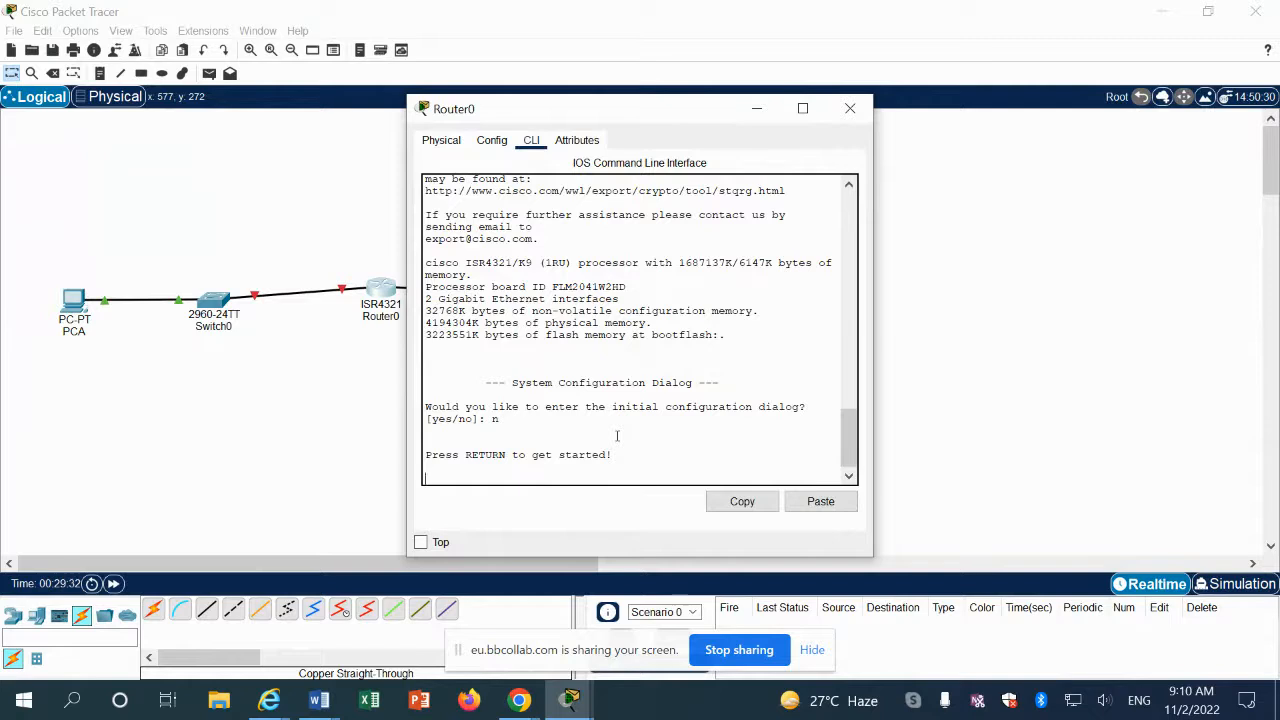
key("Return")
Step: Enter privileged EXEC and then global configuration mode with enable and config terminal
type("en")
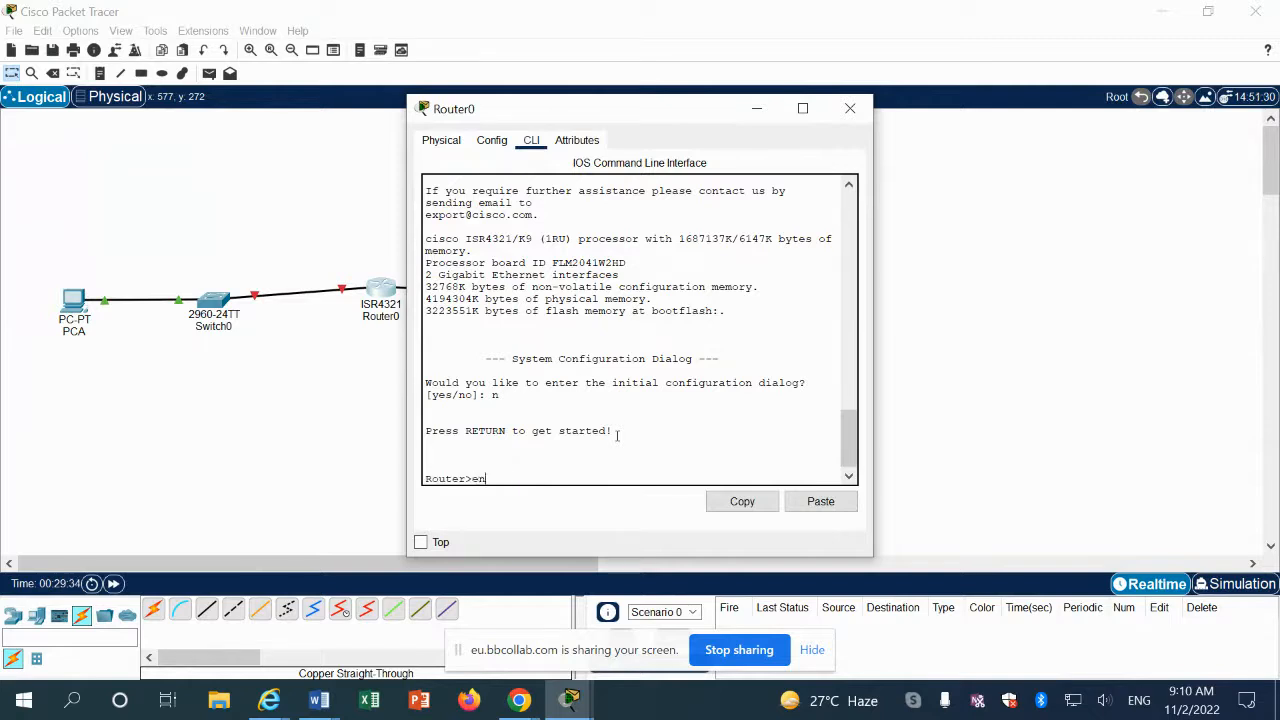
key("Tab")
key("Return")
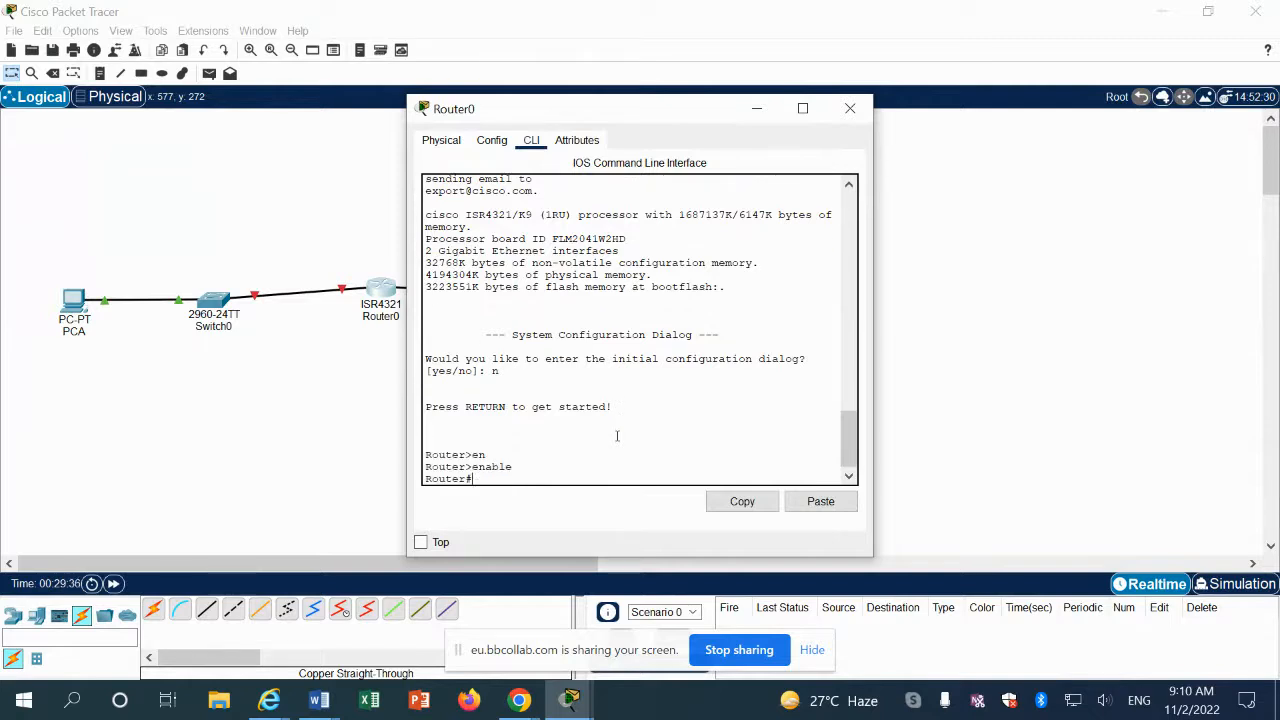
type("ho")
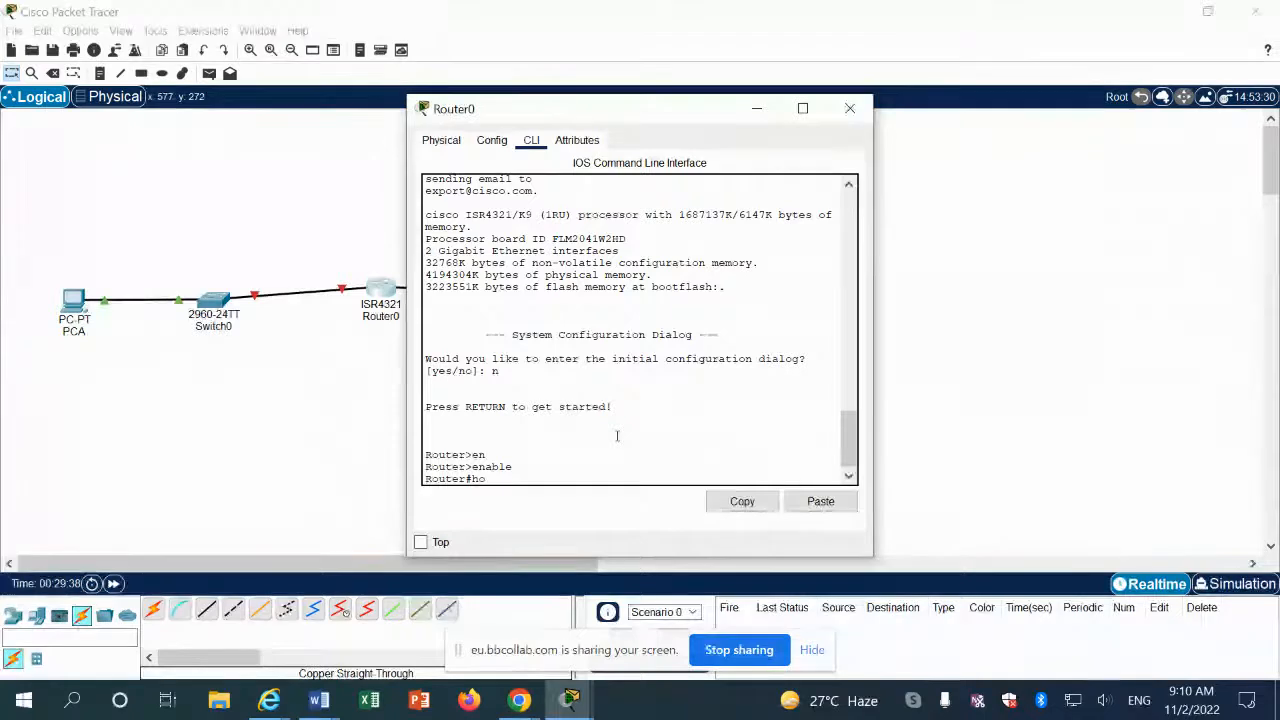
type("st")
key("Tab")
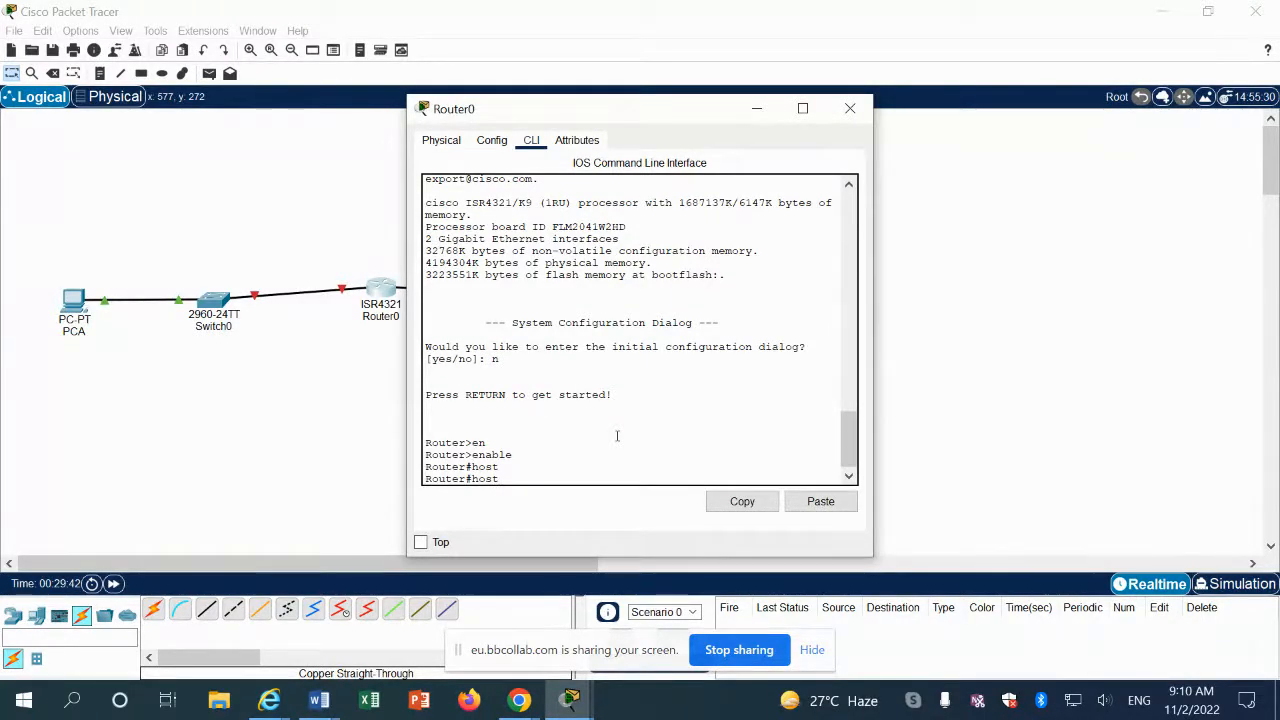
type("nam")
key("BackSpace")
key("BackSpace")
key("BackSpace")
key("BackSpace")
key("BackSpace")
key("BackSpace")
type("config t")
key("Tab")
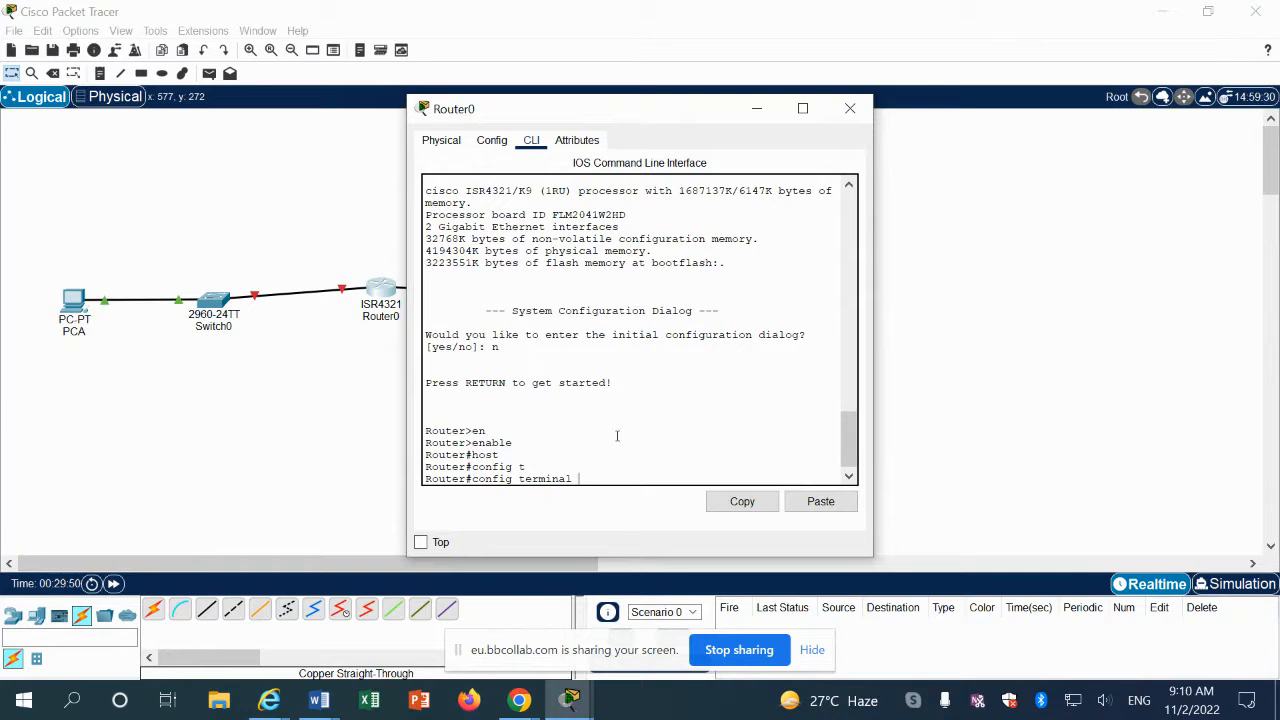
key("Return")
Step: Apply hostname R1 to the router
type("h")
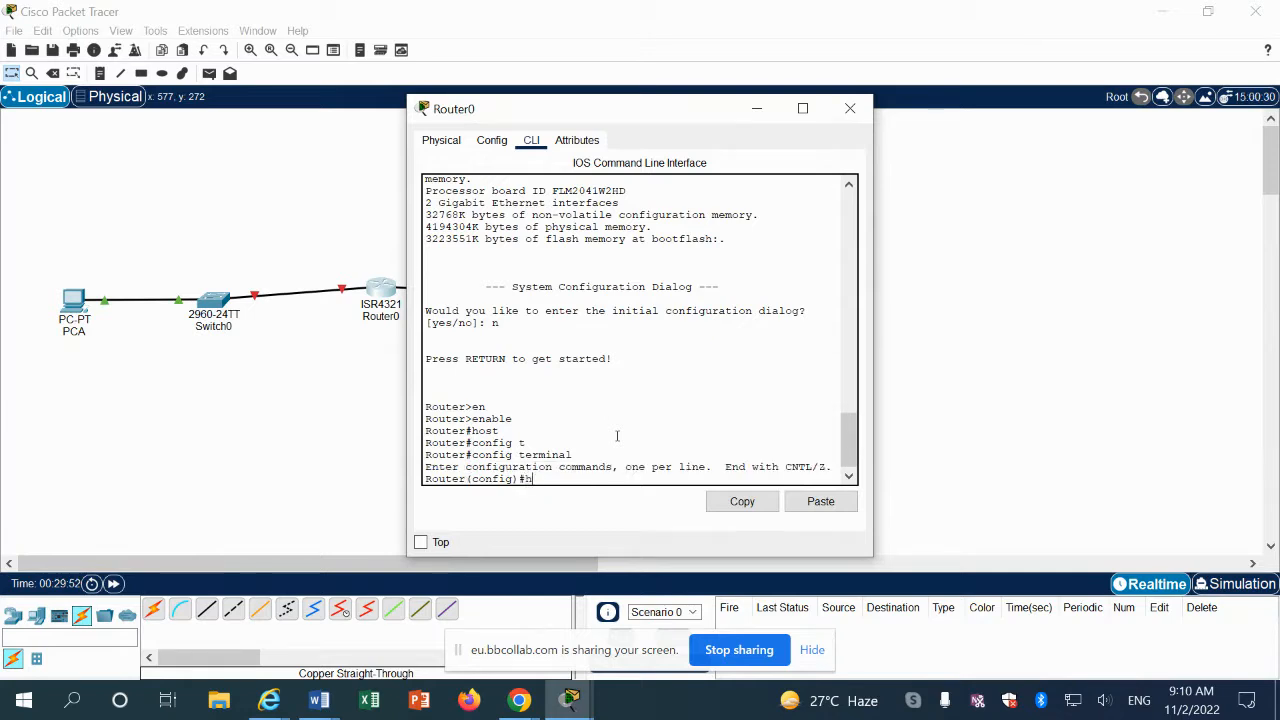
type("ost")
key("Tab")
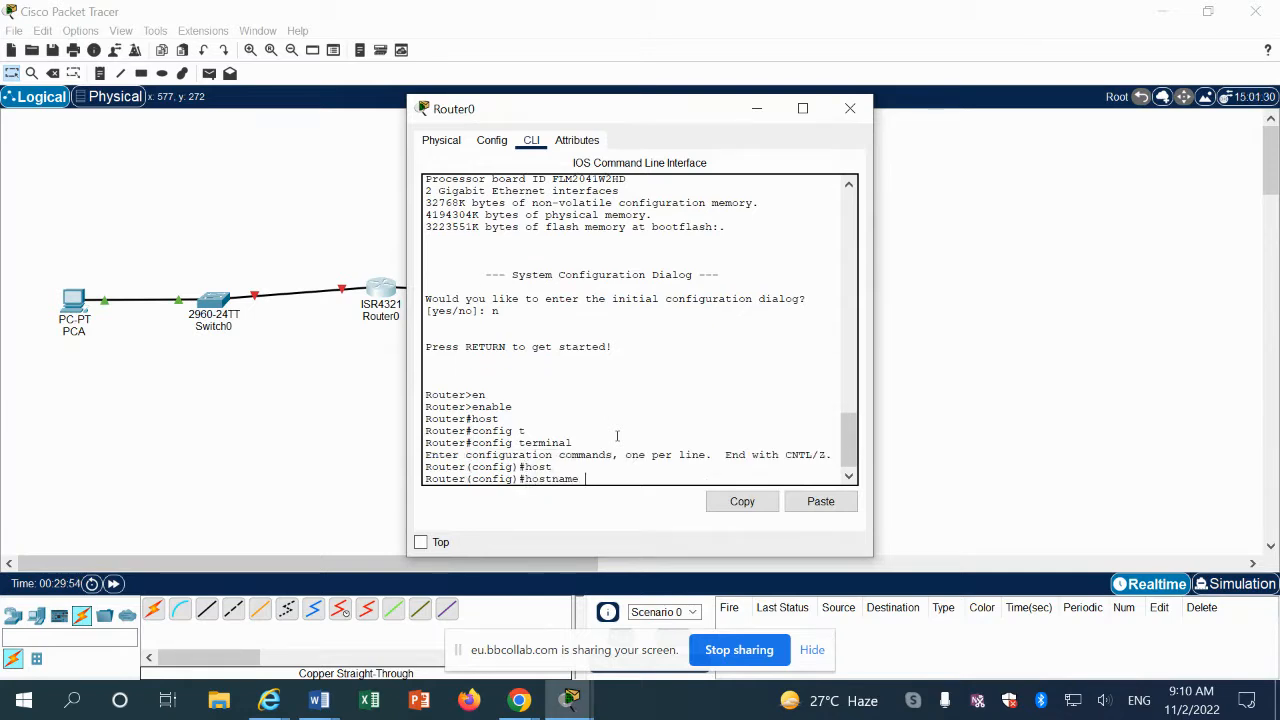
type("R1")
key("Return")
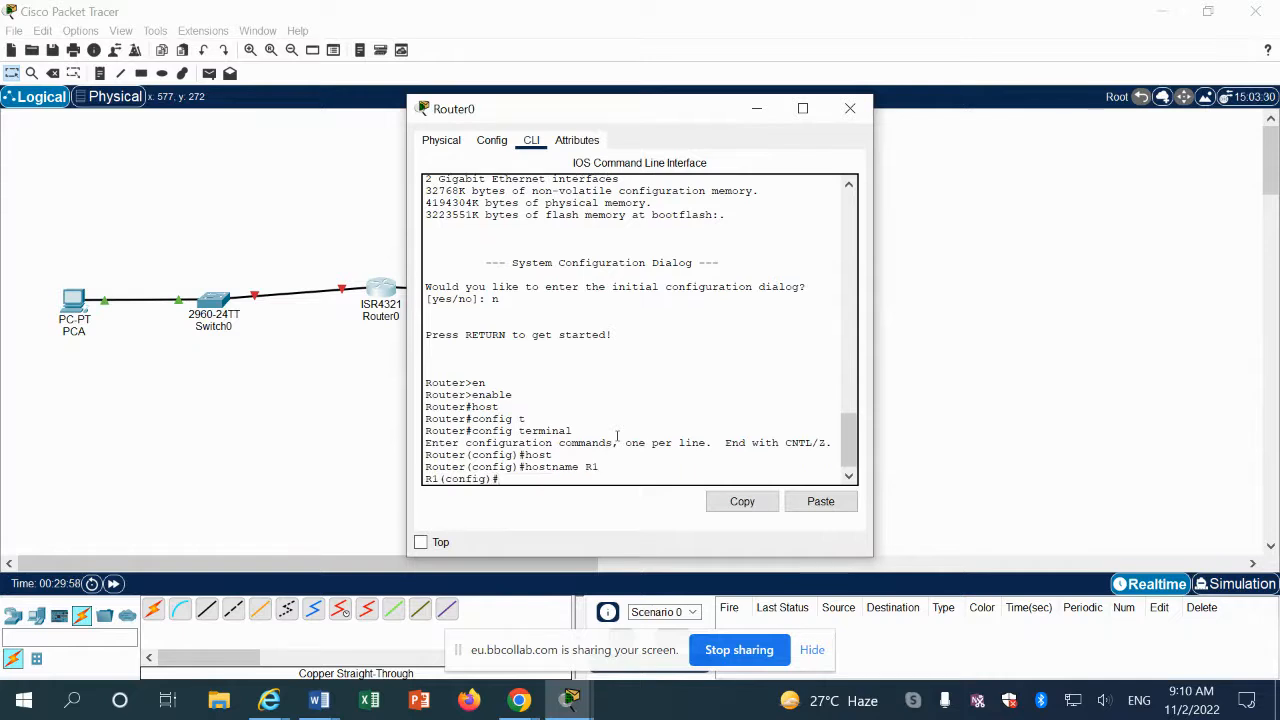
type("no ip d")
Step: Disable DNS lookup with no ip domain lookup
key("Tab")
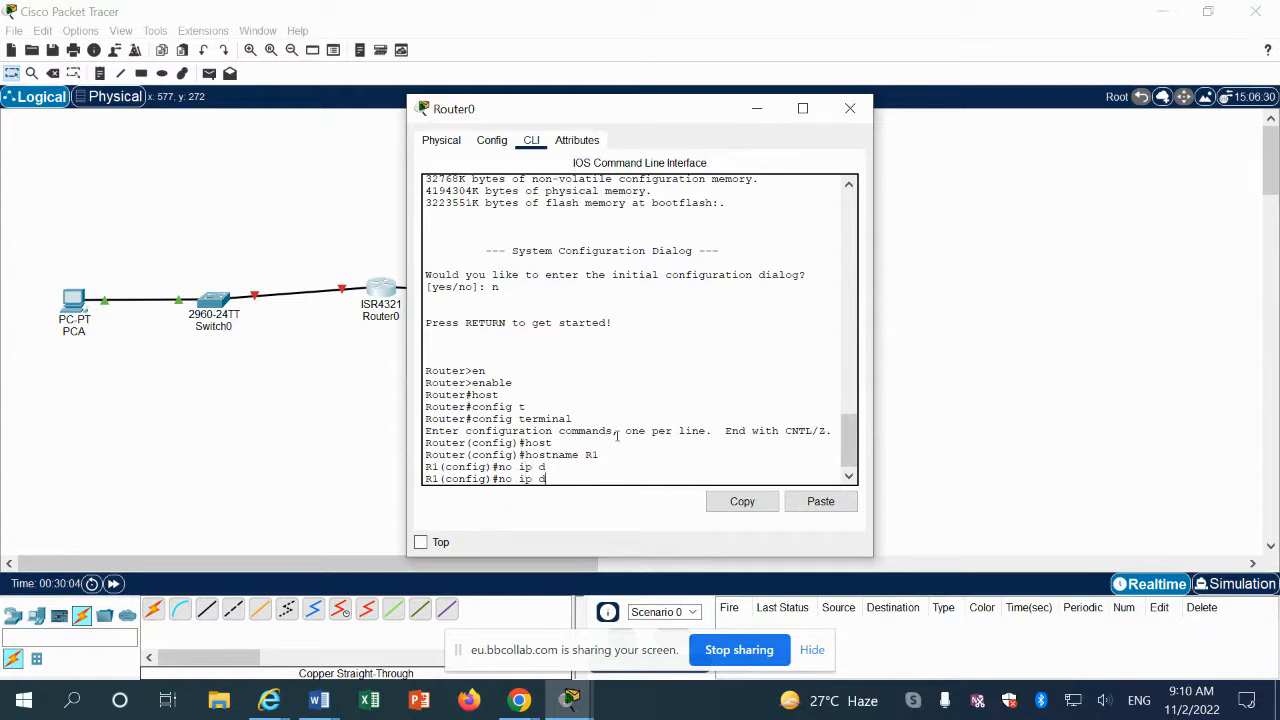
type("omain lookup")
key("Return")
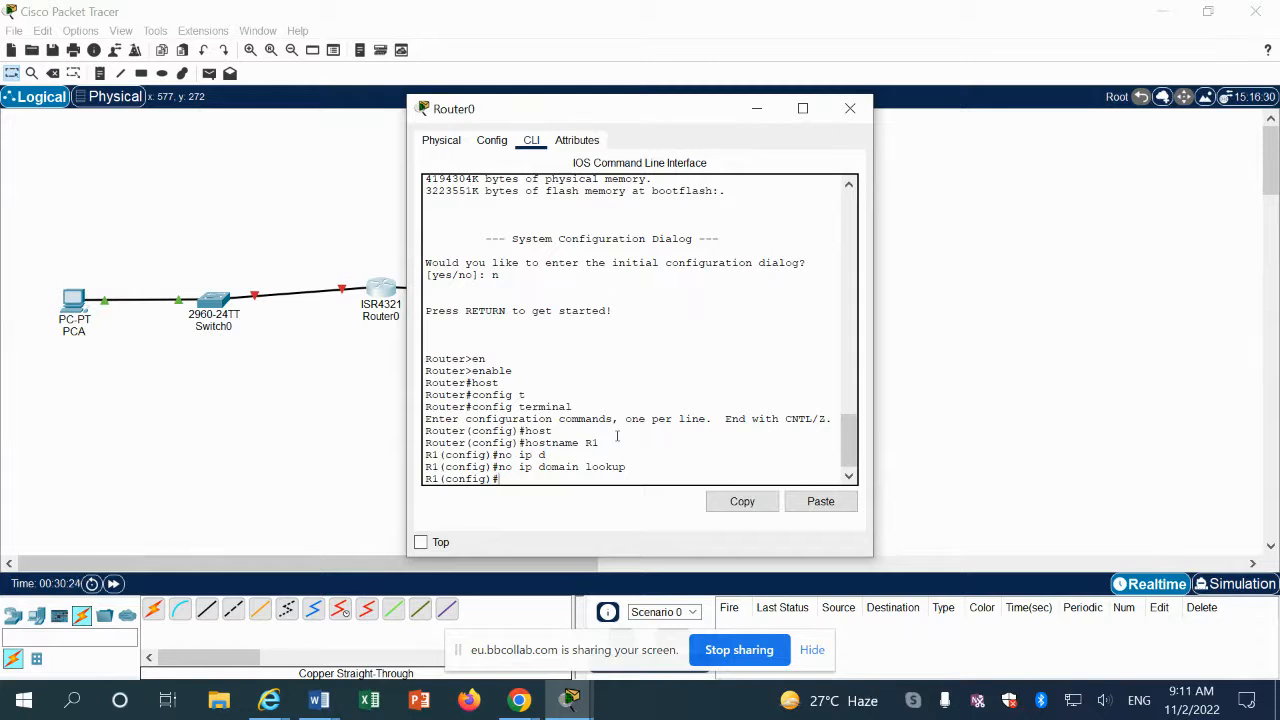
type("en")
key("Tab")
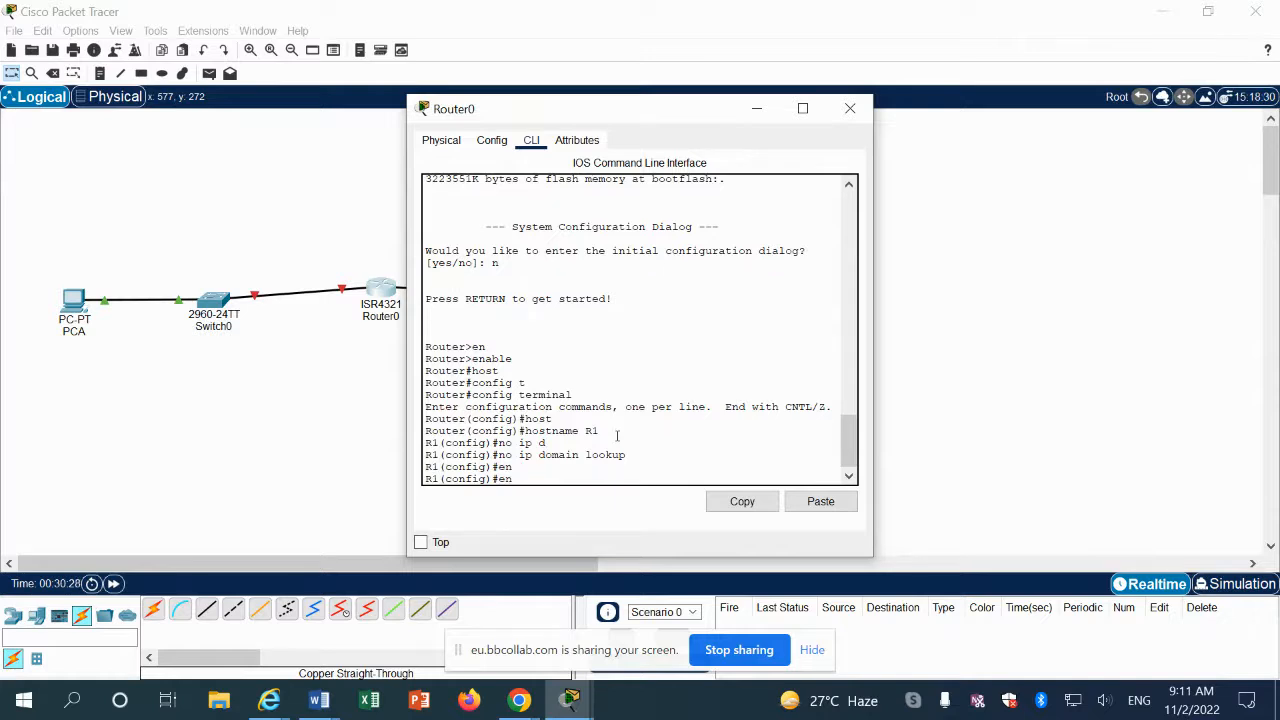
type("able seret class")
key("Return")
key("Up")
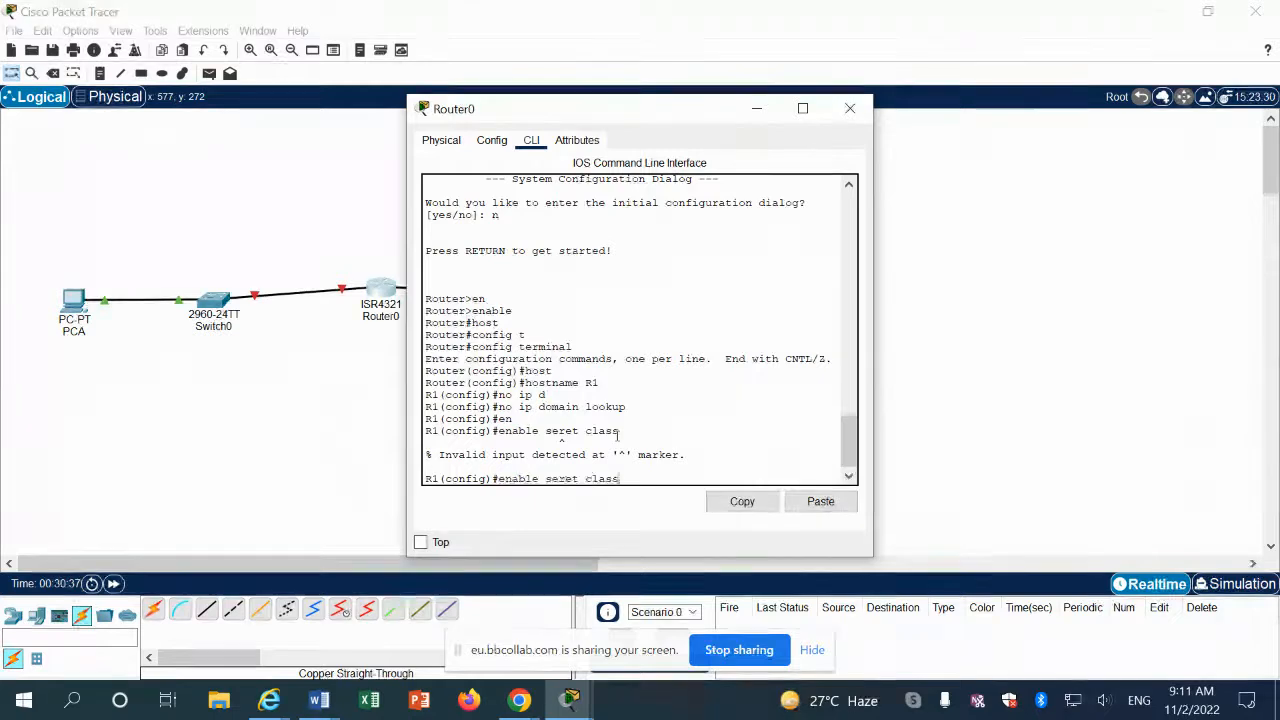
key("BackSpace")
key("BackSpace")
key("BackSpace")
key("BackSpace")
key("BackSpace")
key("BackSpace")
key("BackSpace")
key("BackSpace")
key("BackSpace")
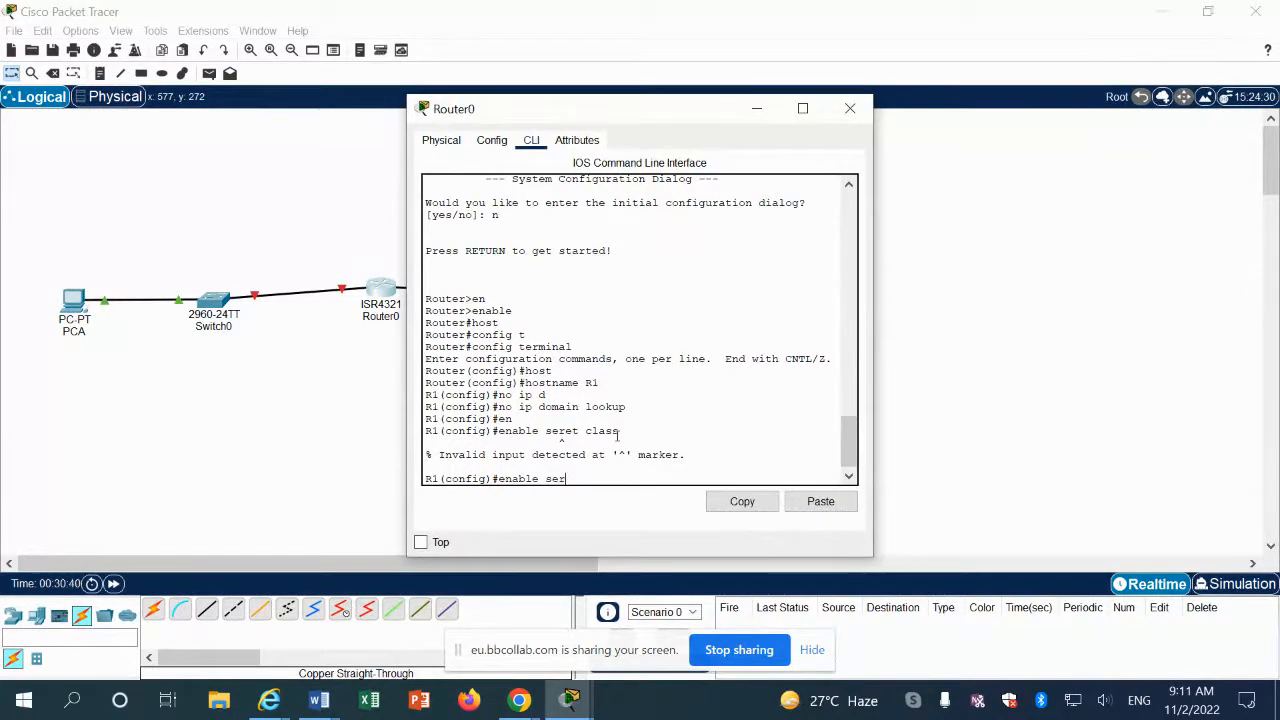
type("cret class")
key("Return")
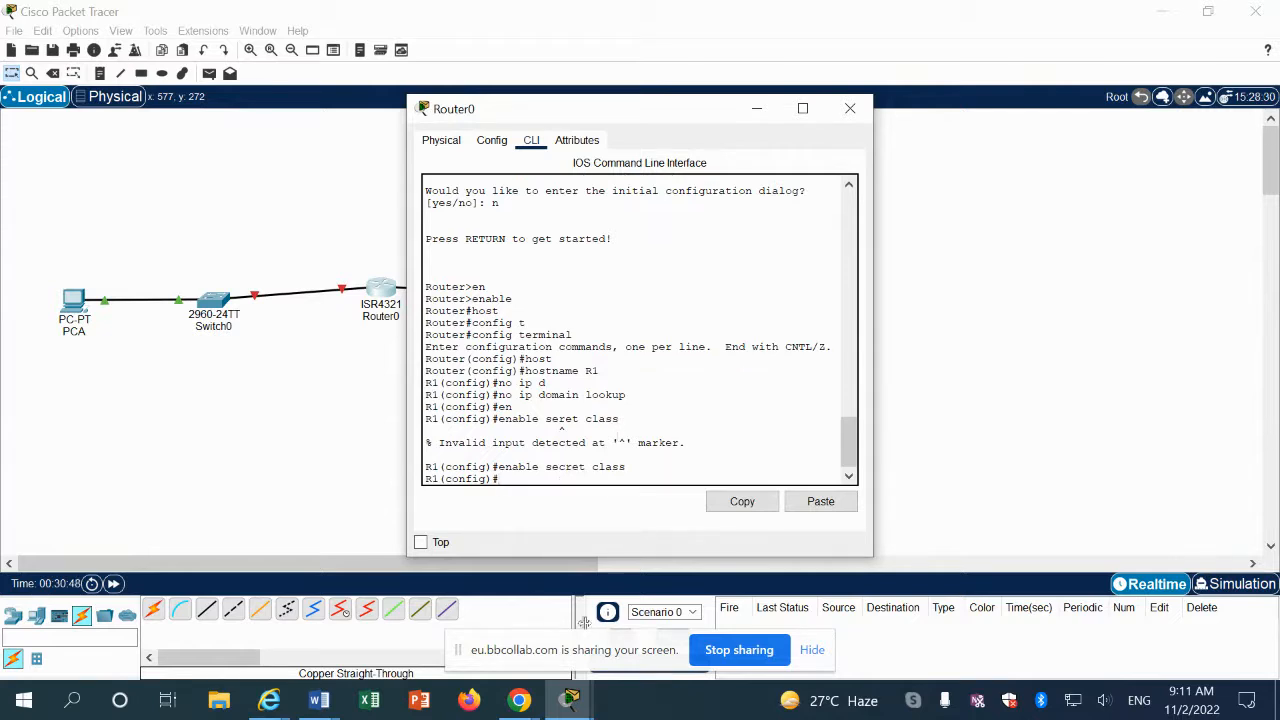
Step: Bring the Word lab manual back to the front
left_click(533, 703)
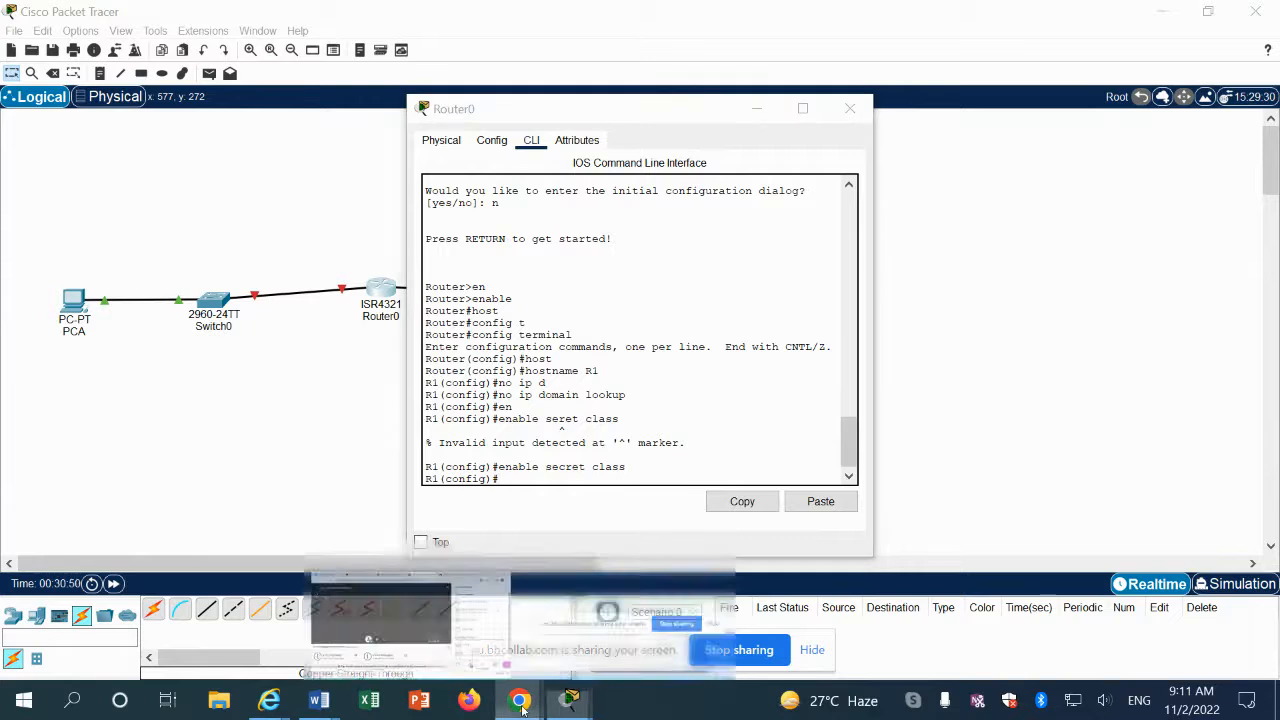
left_click(463, 603)
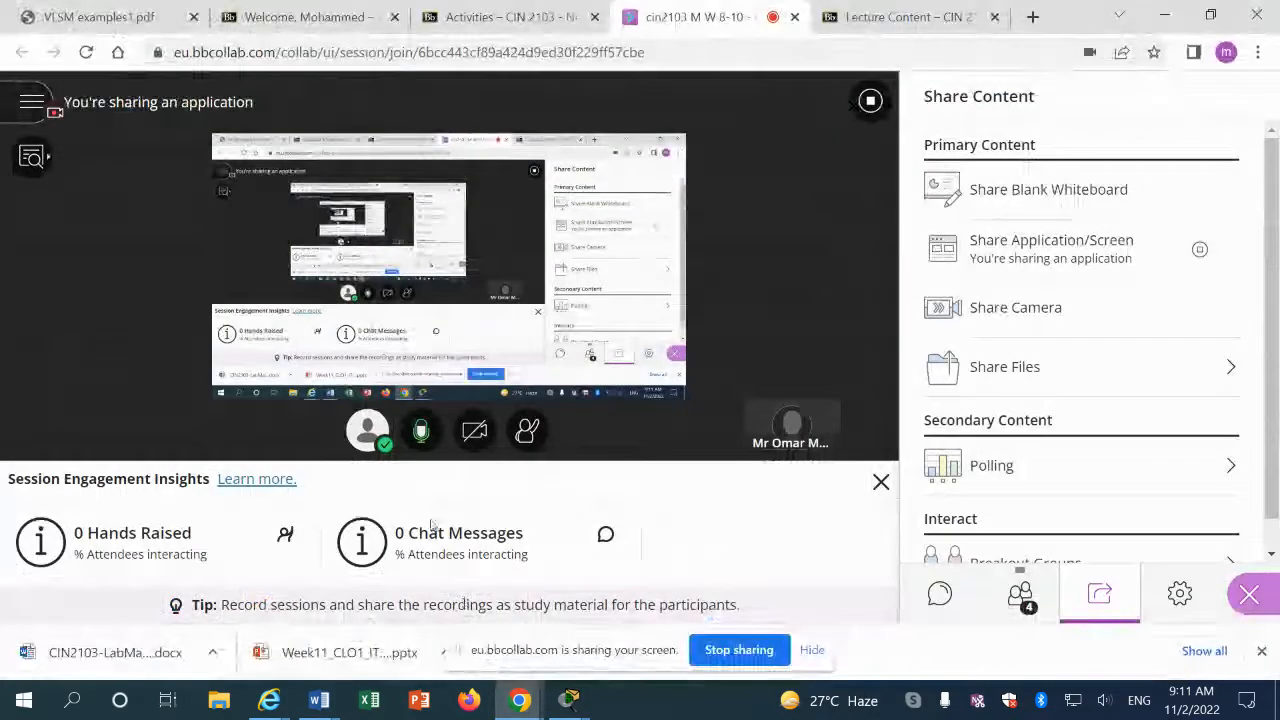
left_click(318, 701)
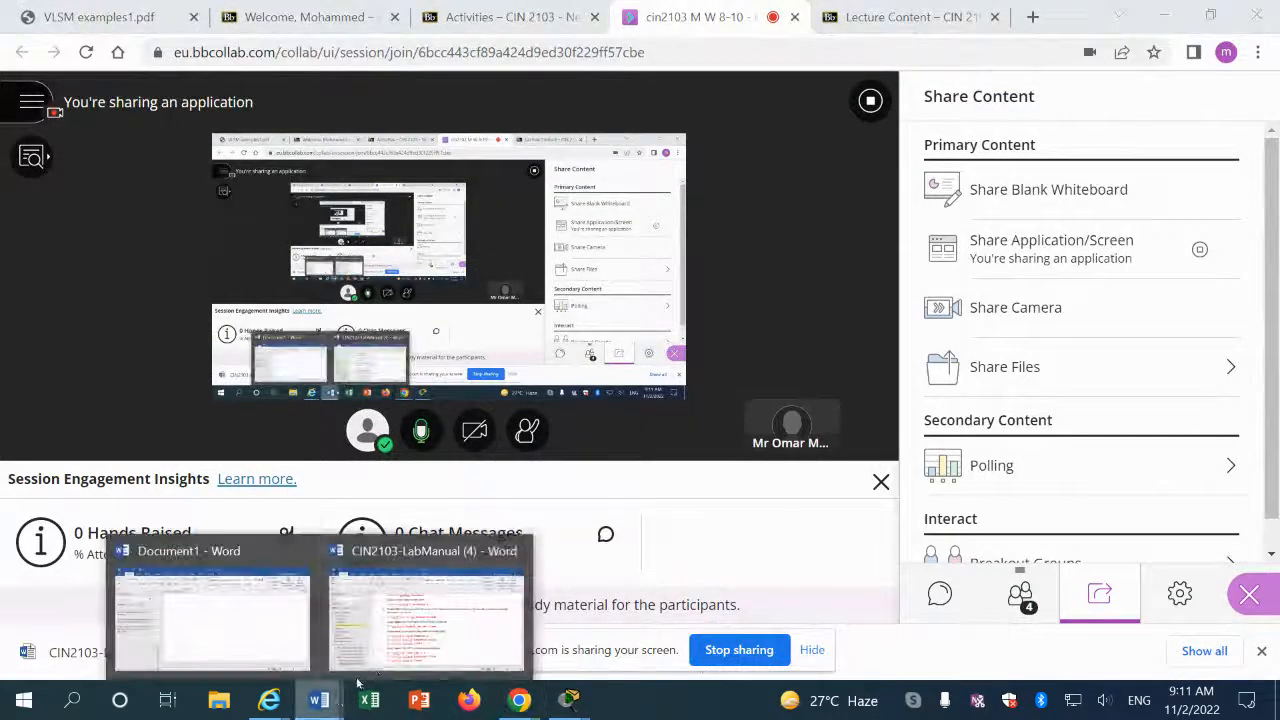
left_click(423, 620)
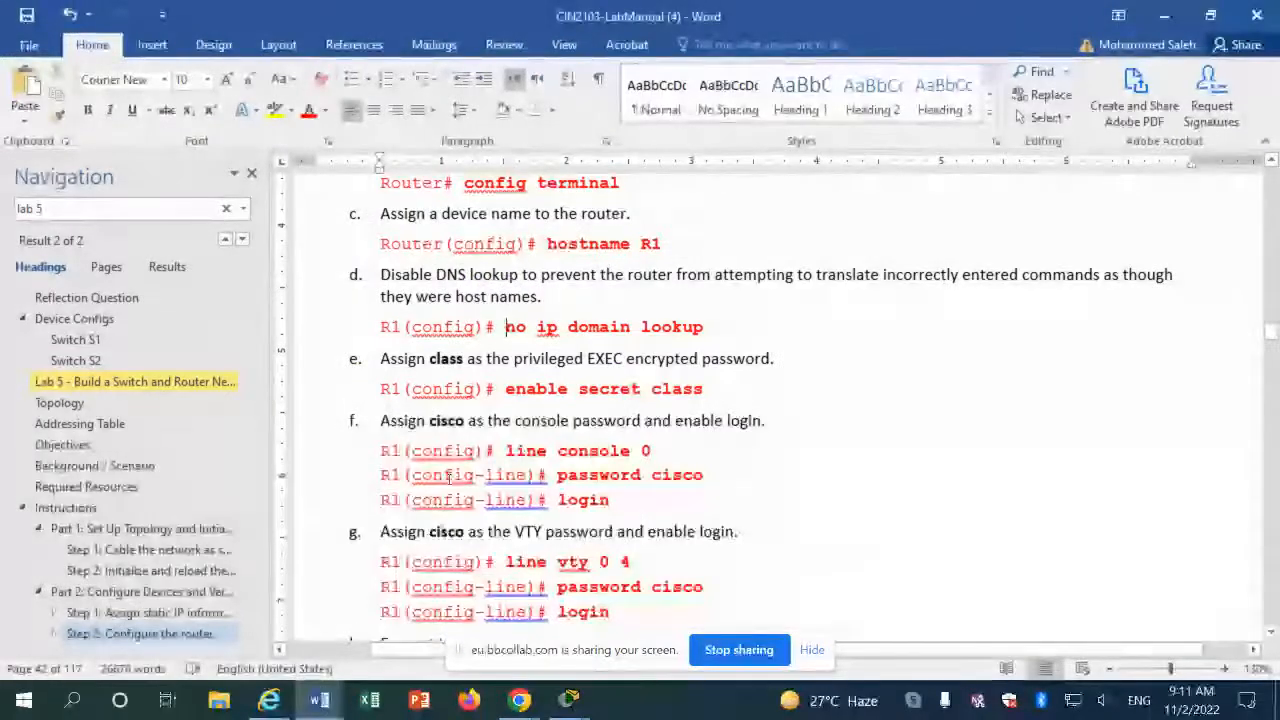
Step: Scroll the manual to steps h and i, then return to Router0's command line
scroll(448, 479, "down", 2)
scroll(448, 479, "down", 1)
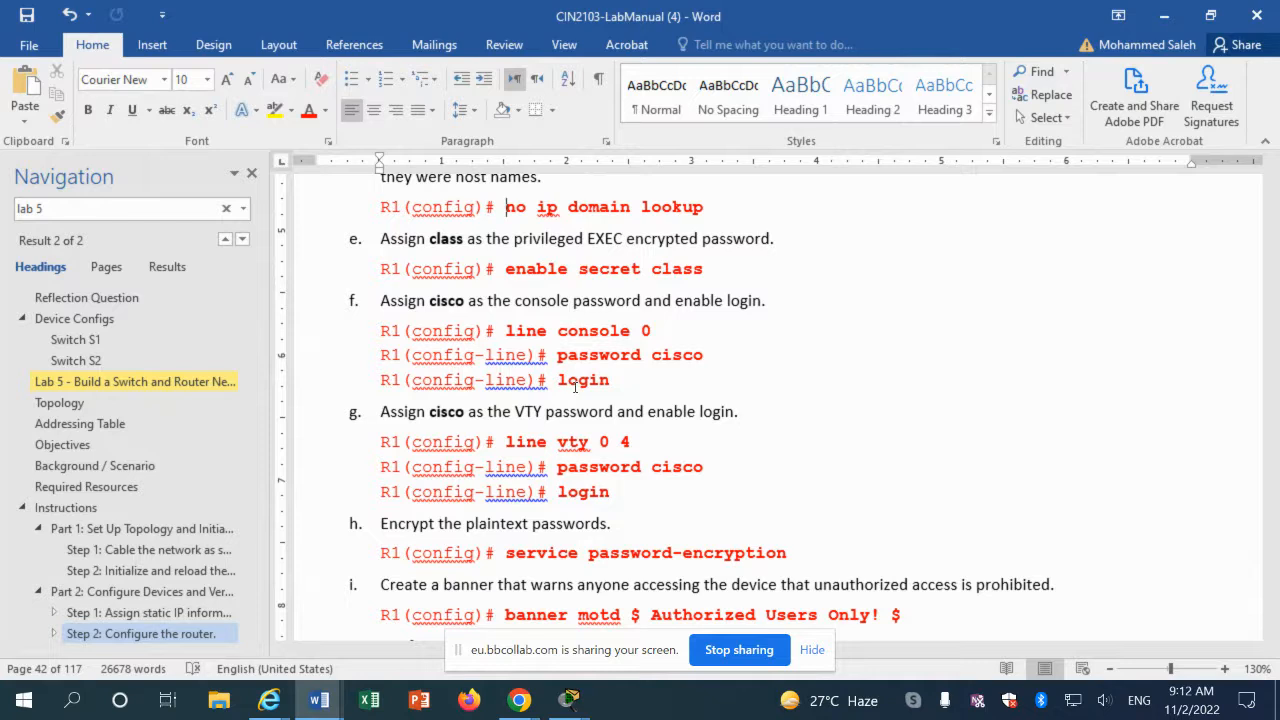
left_click(571, 701)
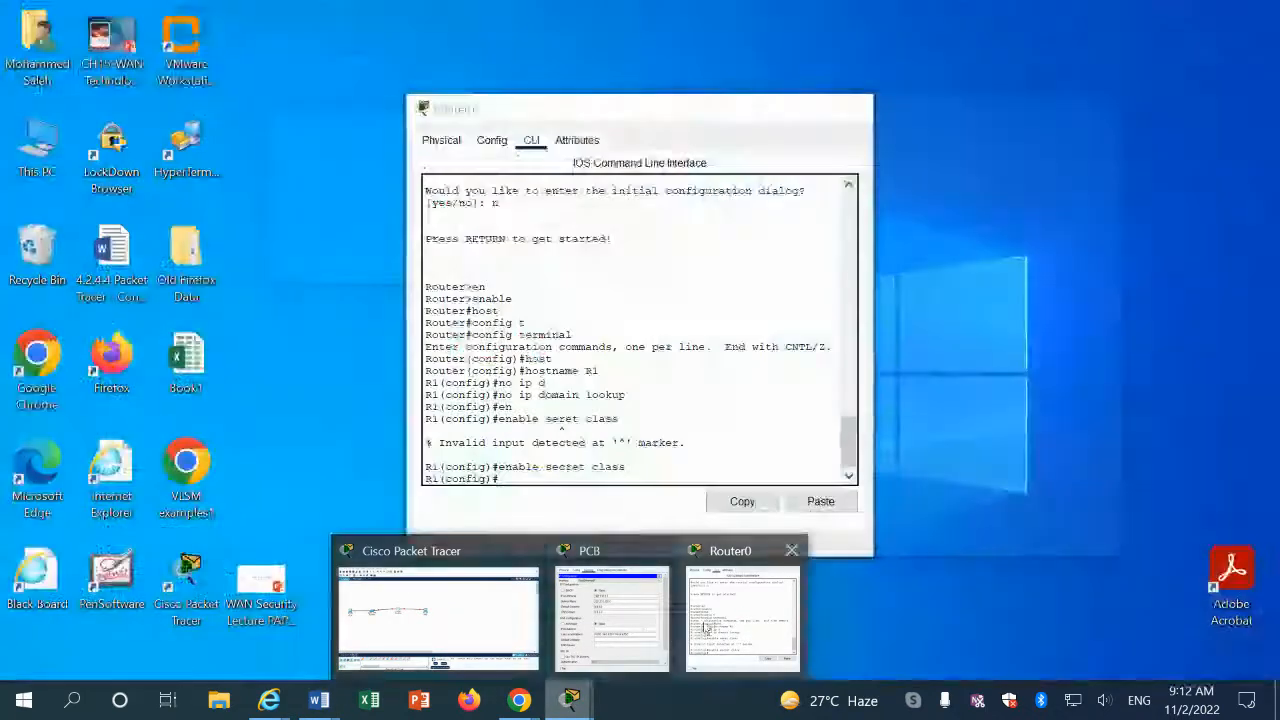
left_click(735, 610)
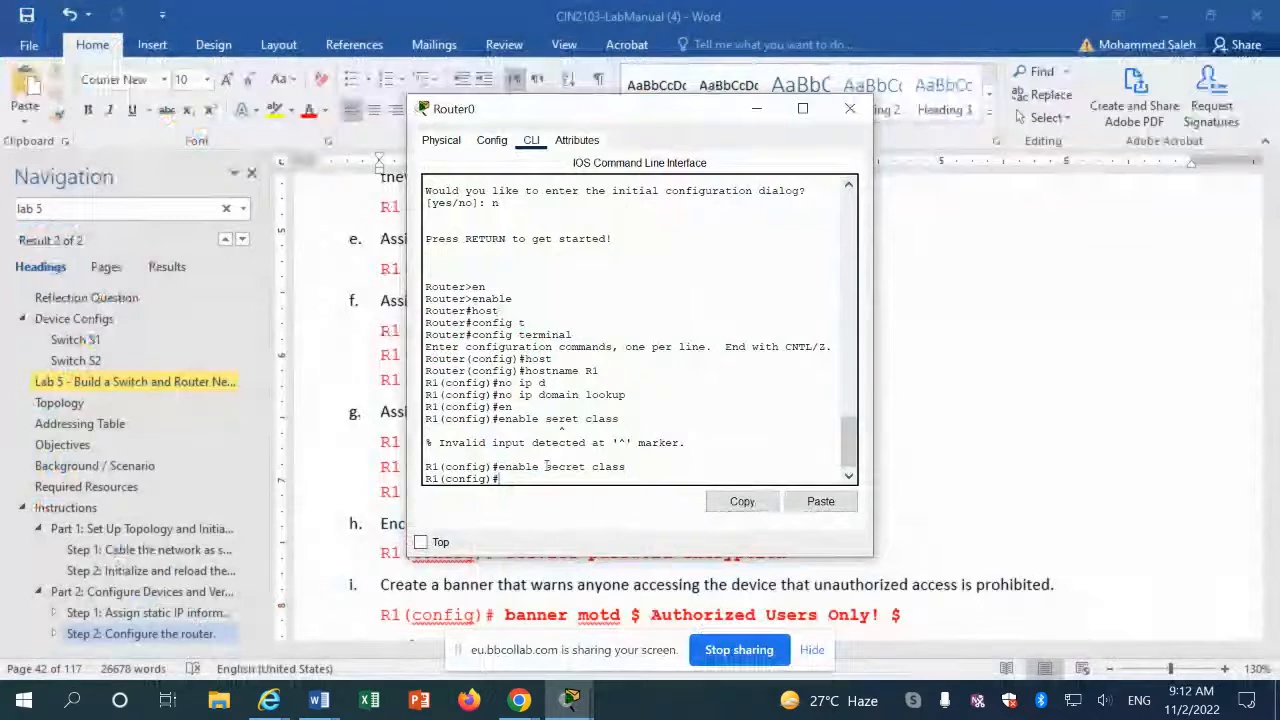
type("lin")
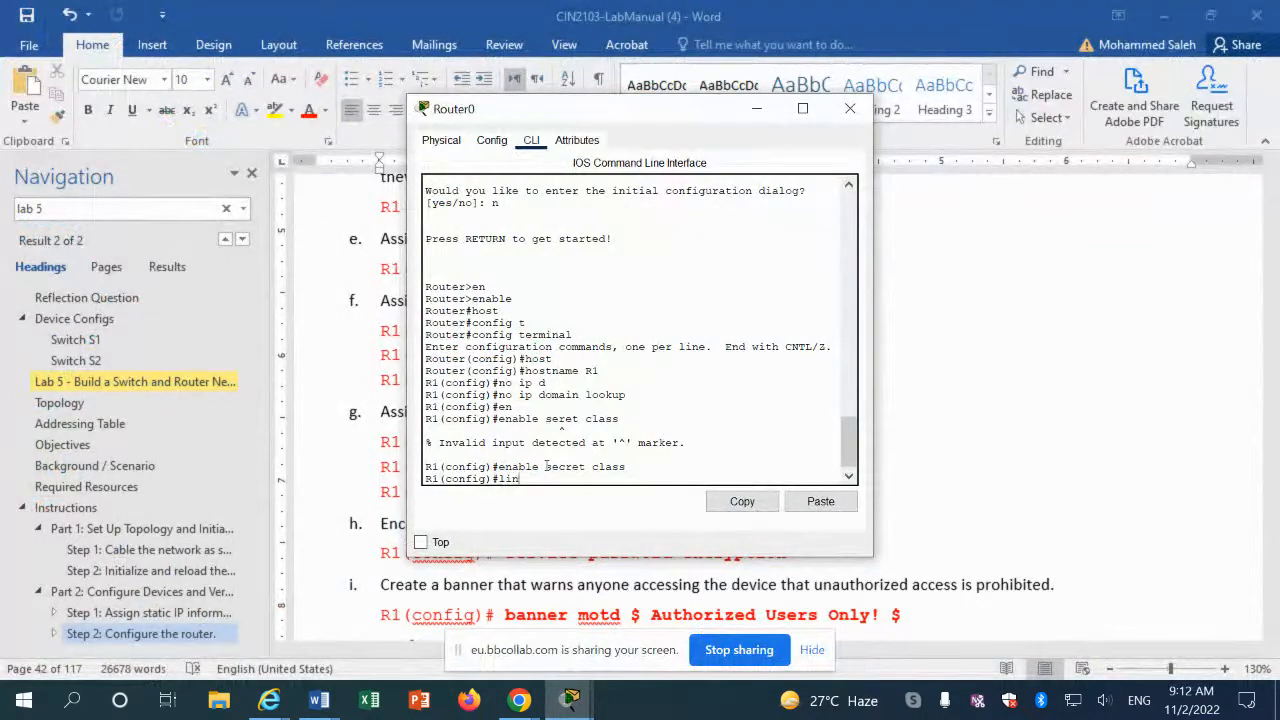
type("e c")
key("Tab")
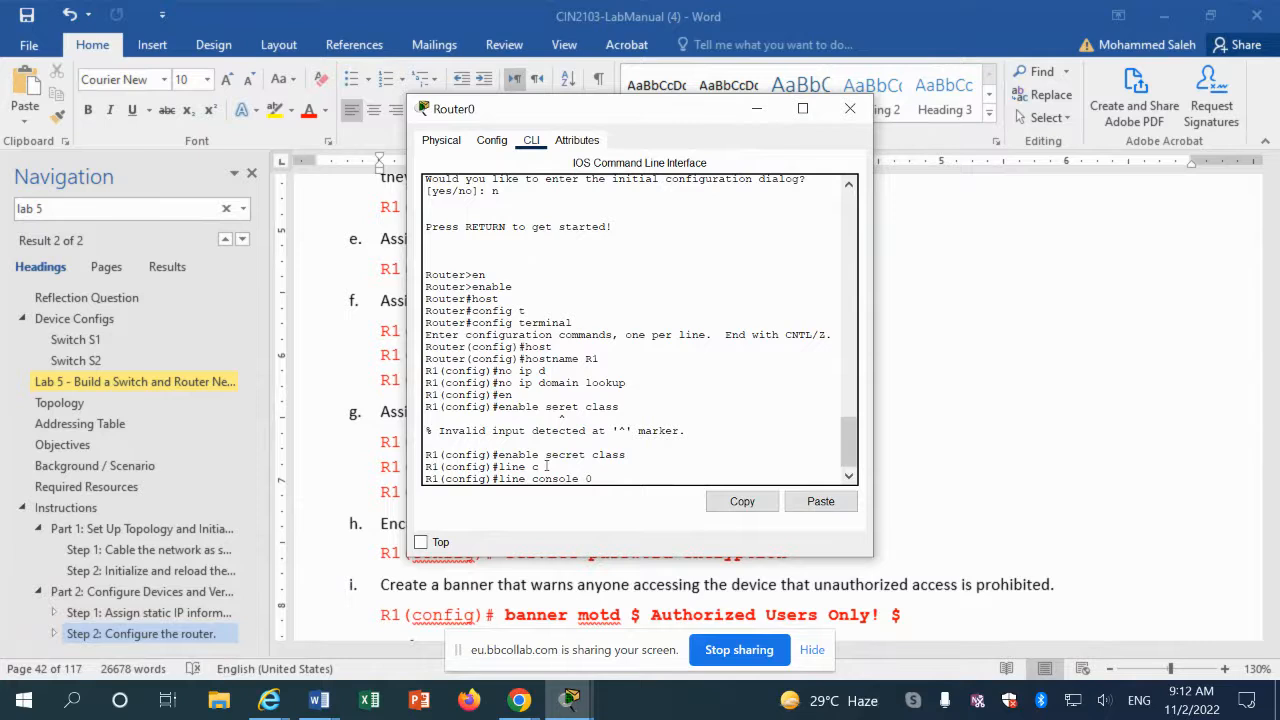
key("Return")
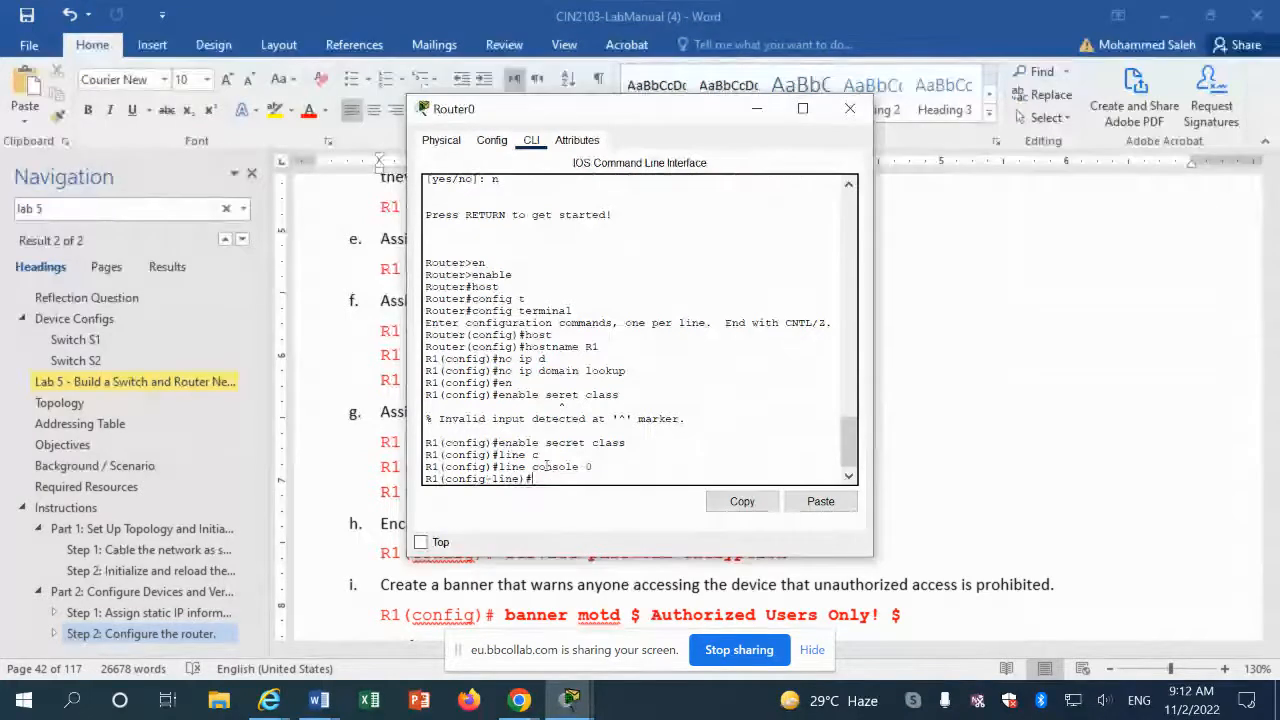
type("pass")
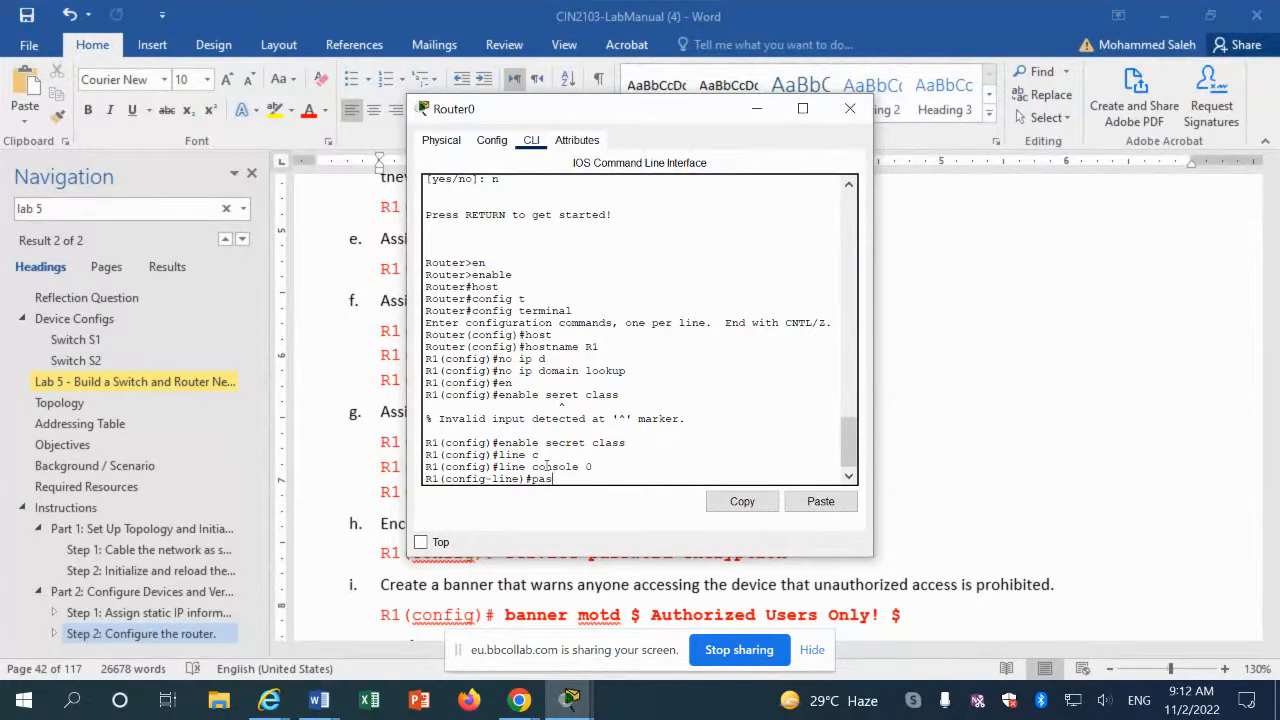
key("Tab")
type("cisco")
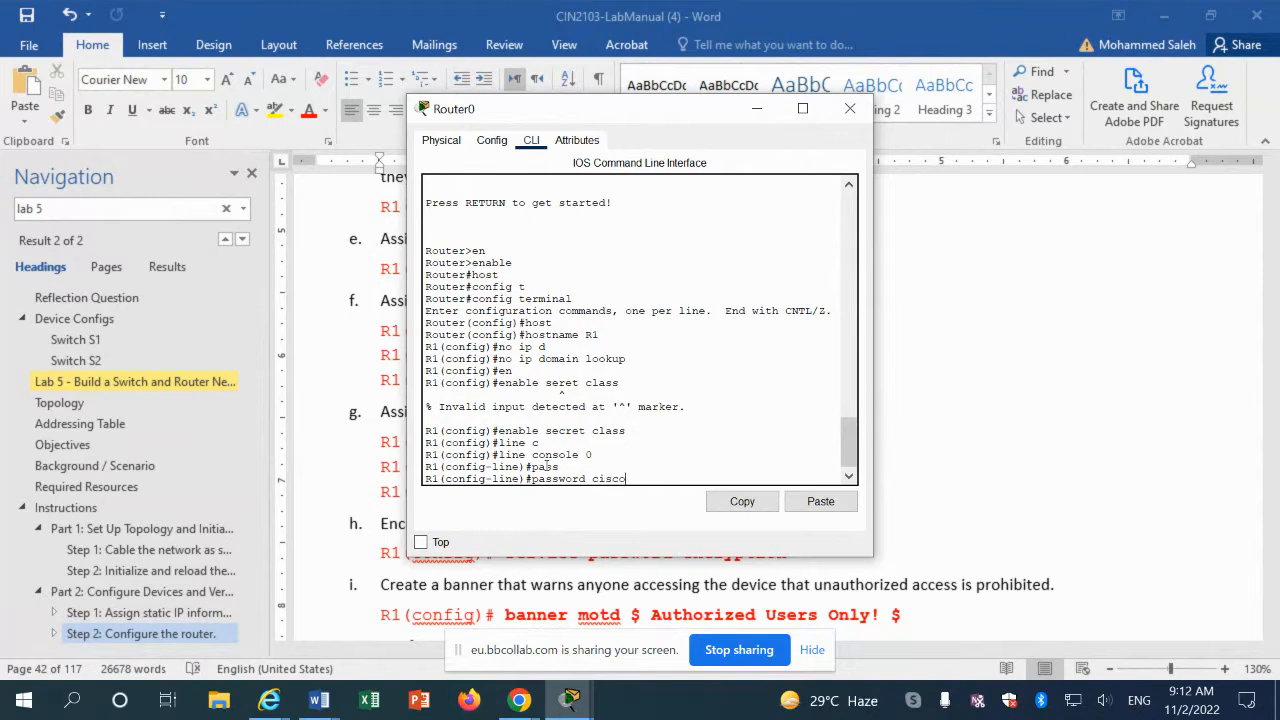
key("Return")
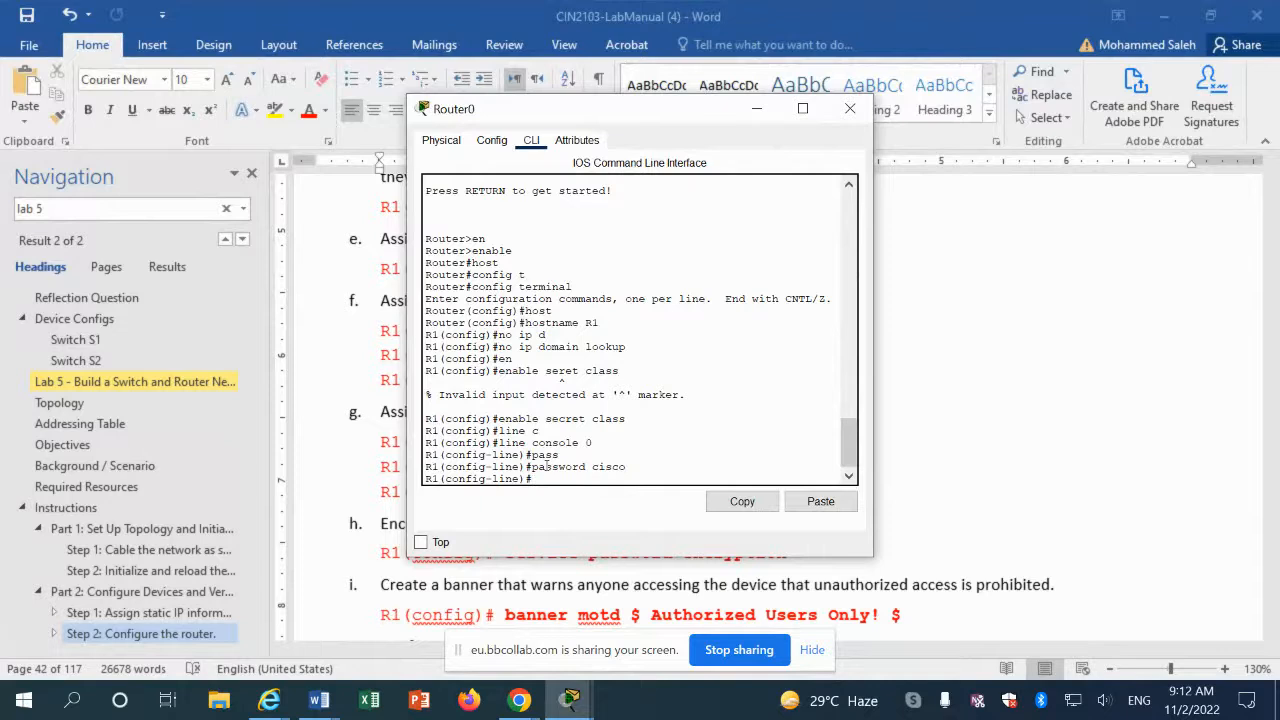
type("login")
key("Return")
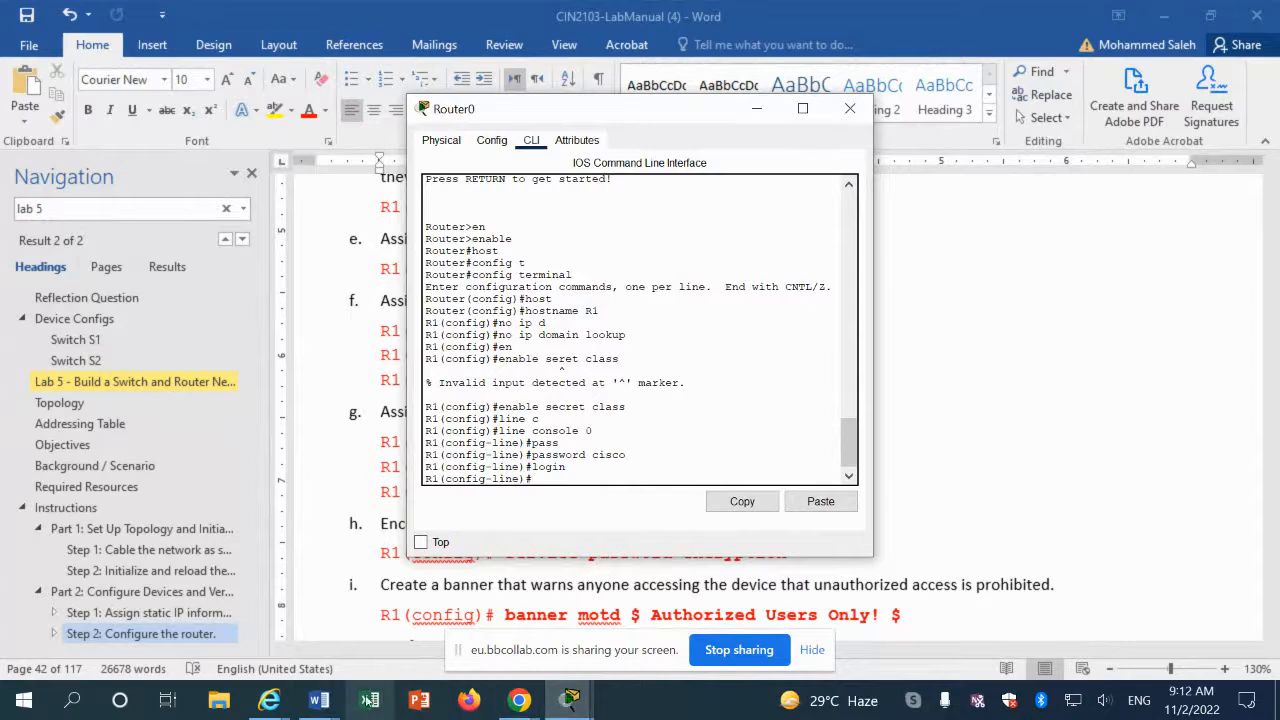
left_click(996, 480)
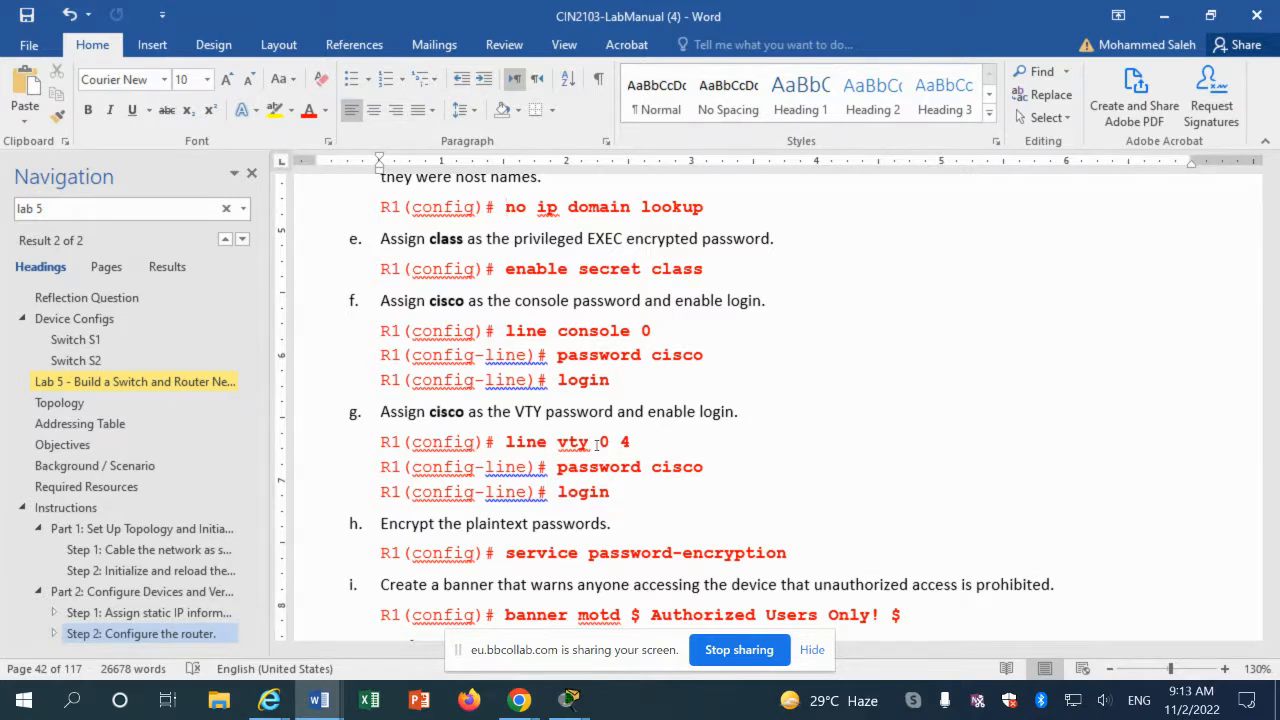
left_click(570, 700)
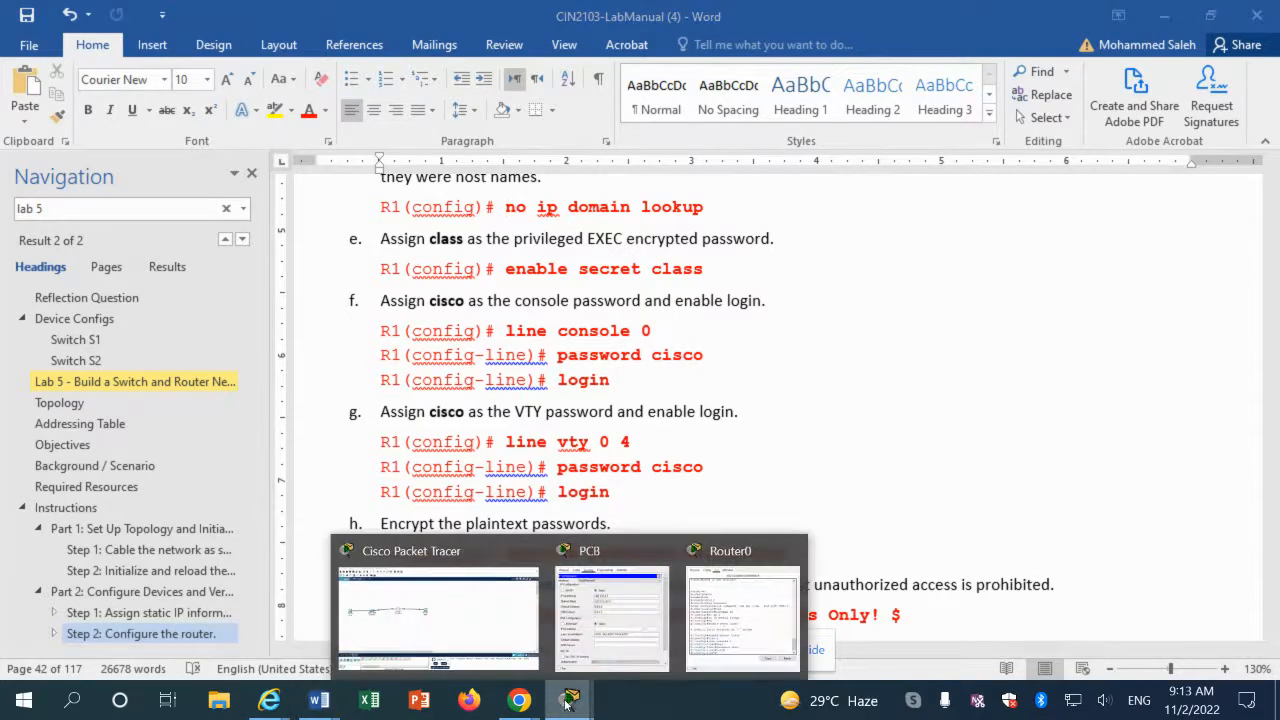
left_click(700, 627)
type("line)#")
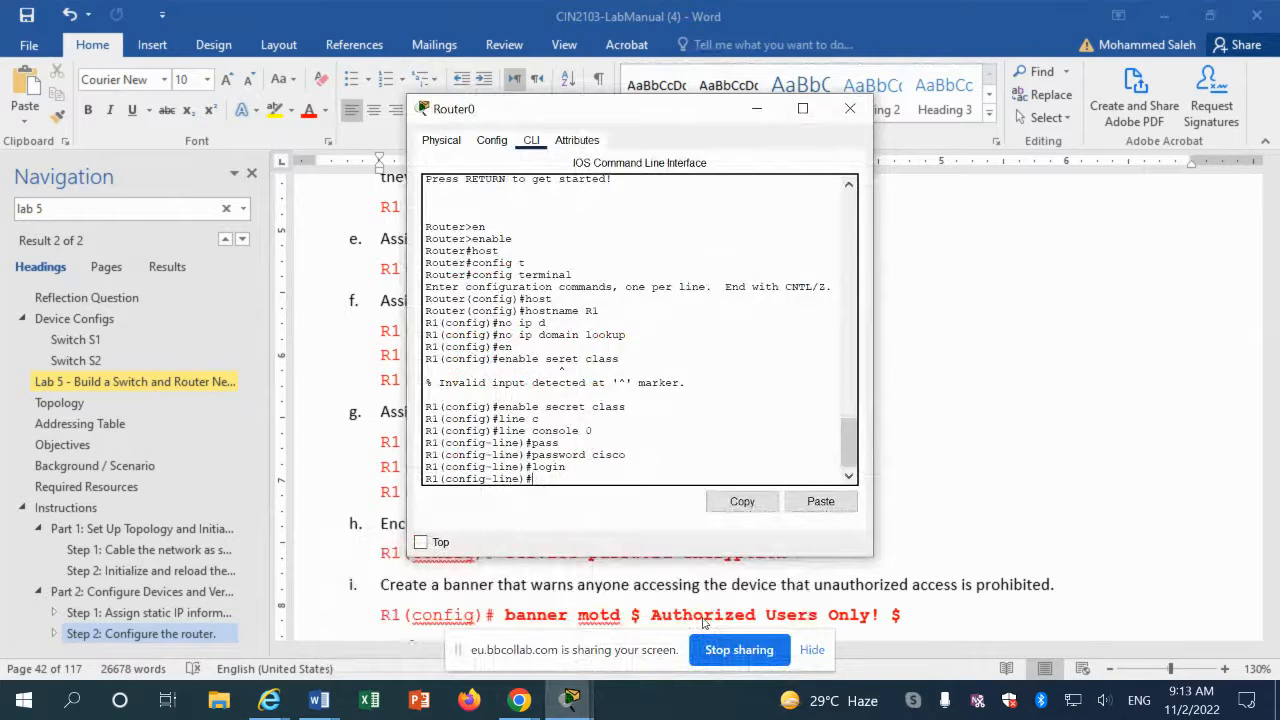
type("line")
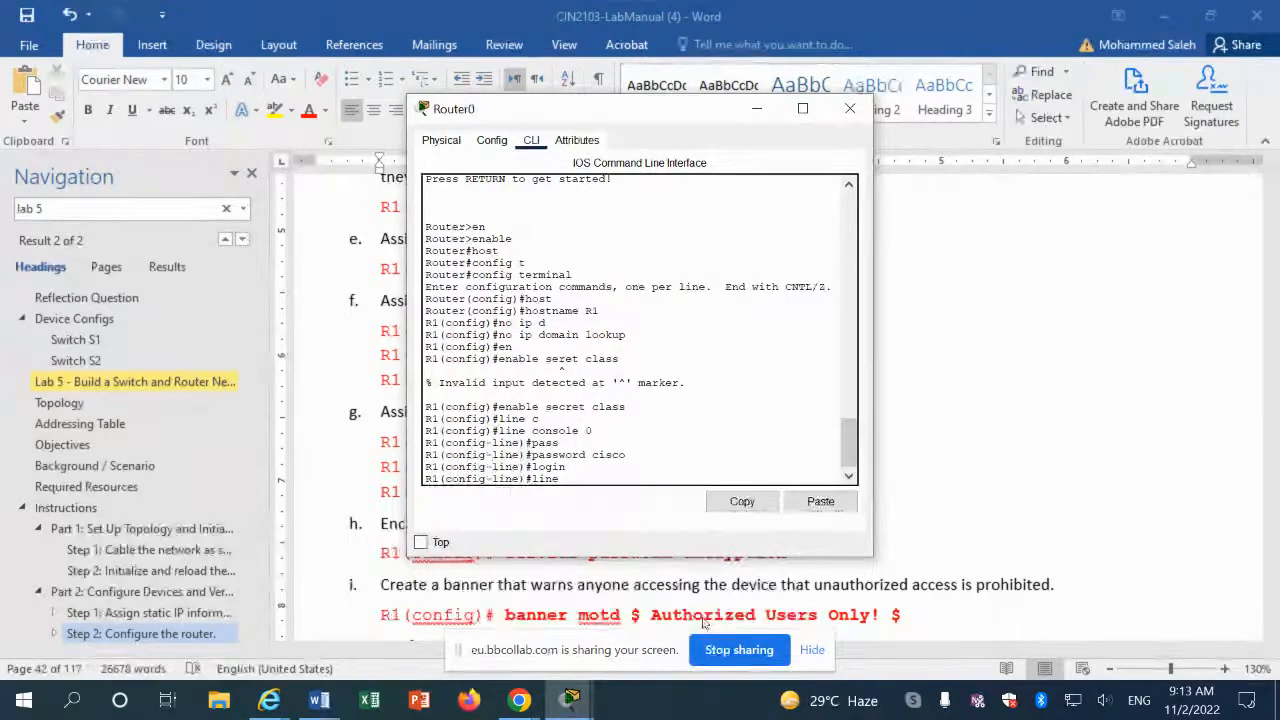
type(" vty")
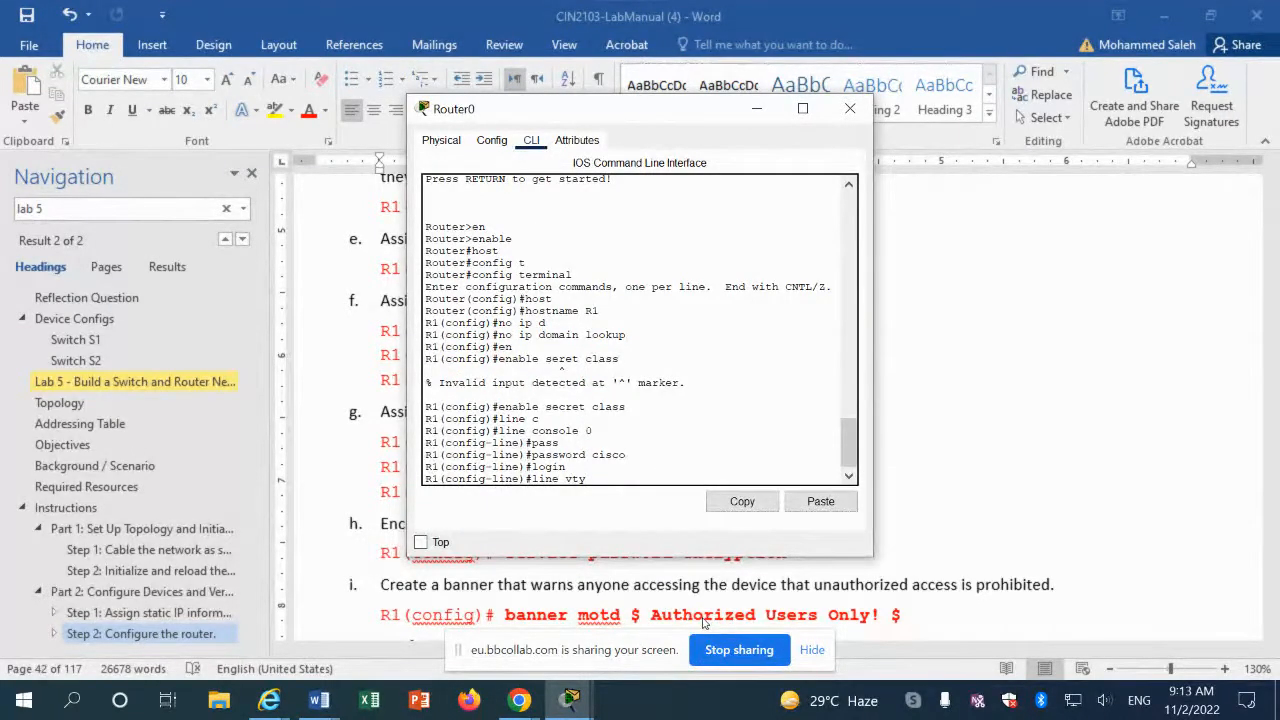
type(" o")
key("BackSpace")
type("0 4")
key("Return")
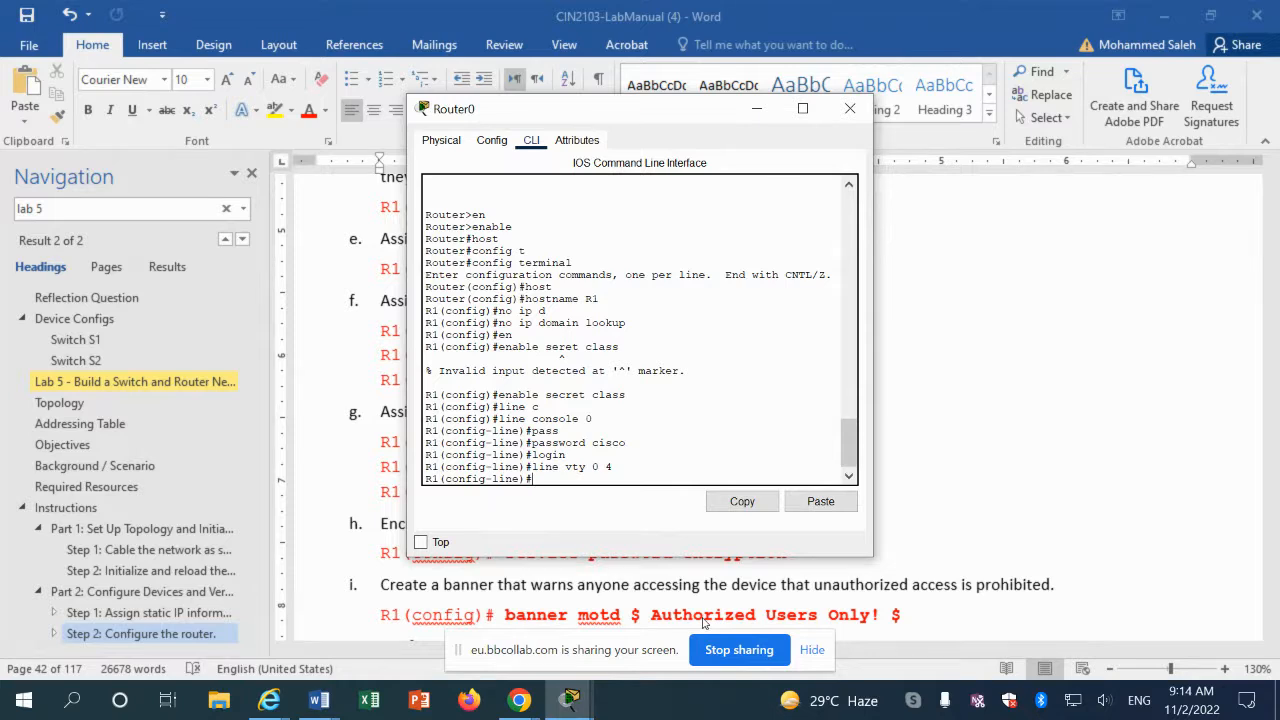
type("pass")
key("Tab")
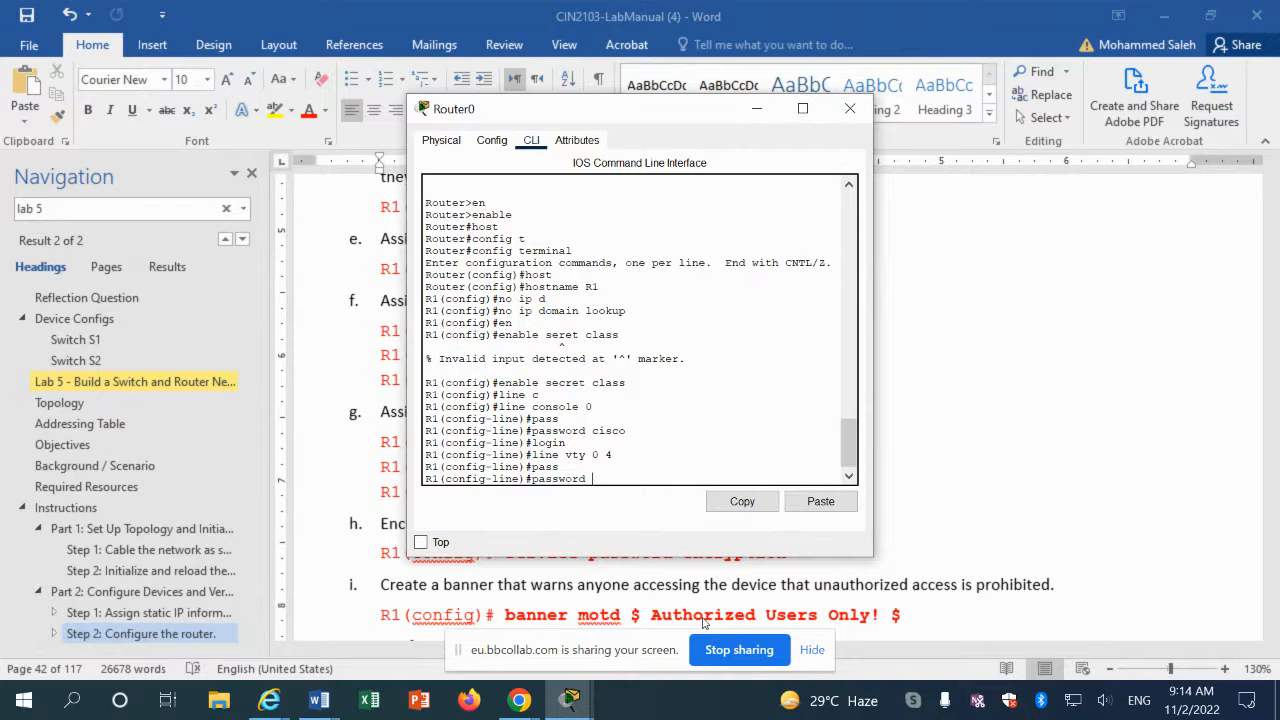
type("cisco")
key("Return")
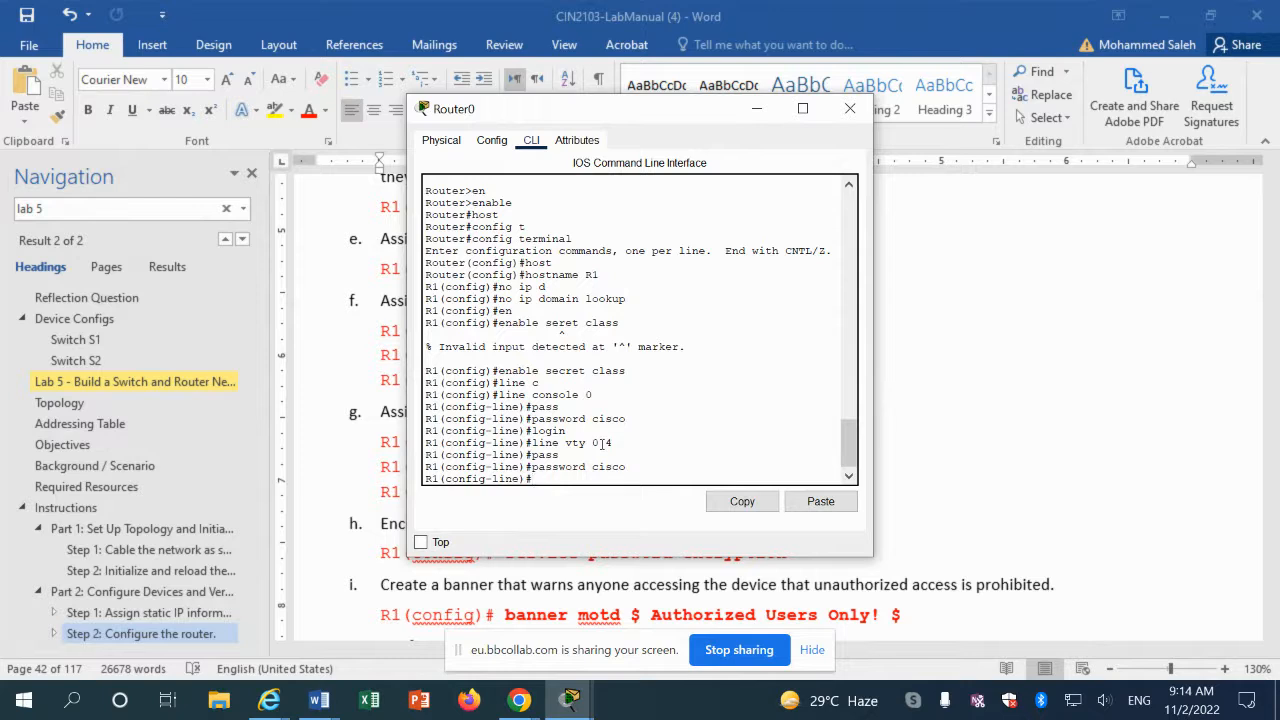
type("log")
type("in")
key("Return")
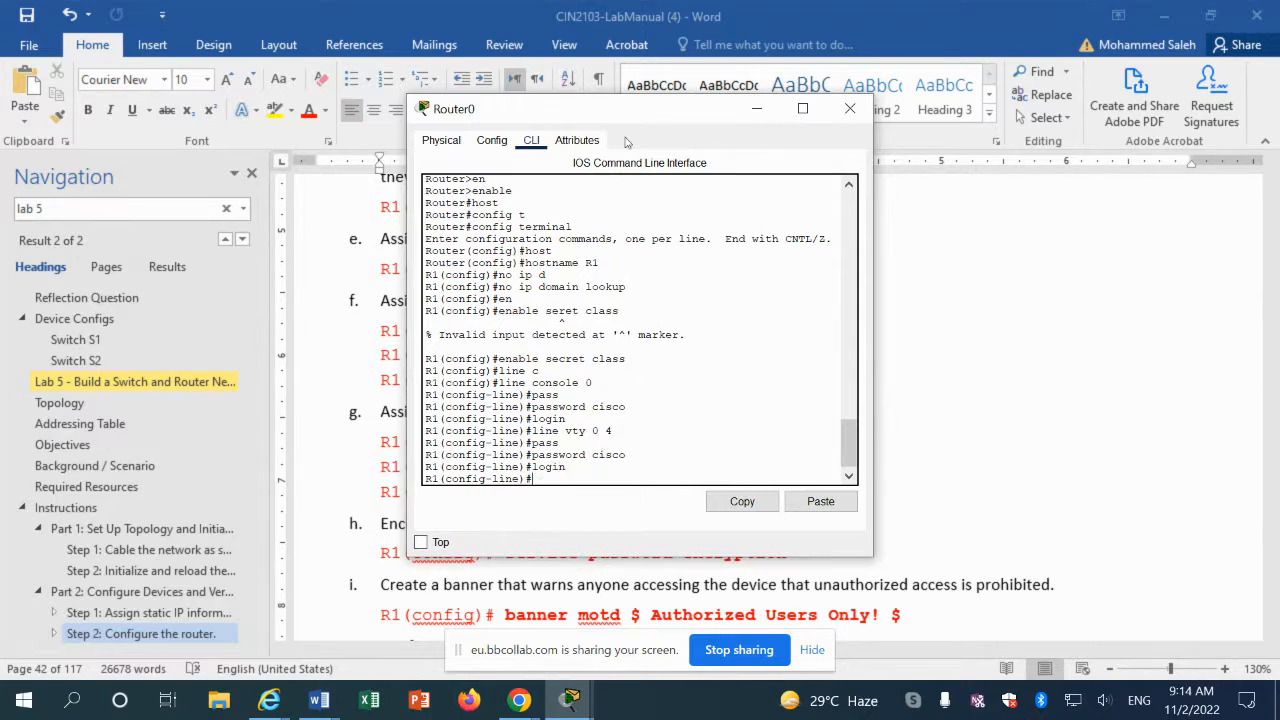
Step: Exit line configuration and enable service password-encryption on R1
left_click_drag(645, 115, 588, 72)
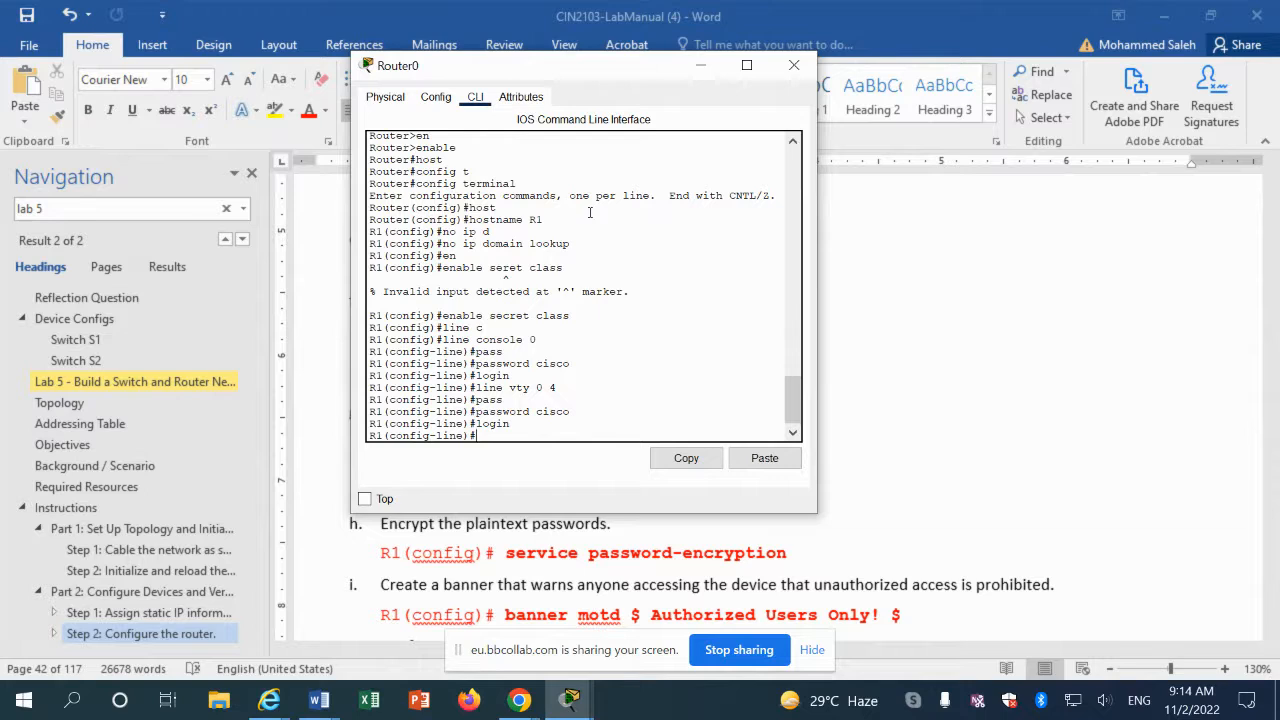
type("exit")
key("Return")
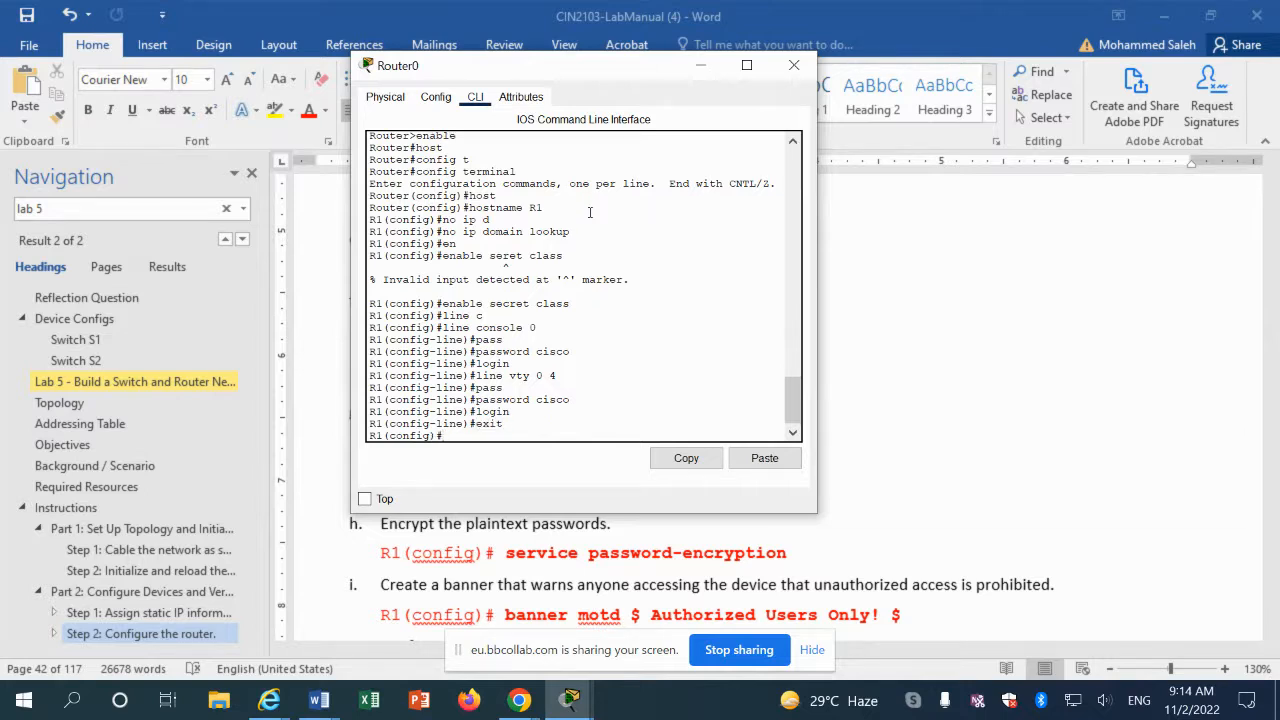
type("serv")
key("Tab")
type("pass")
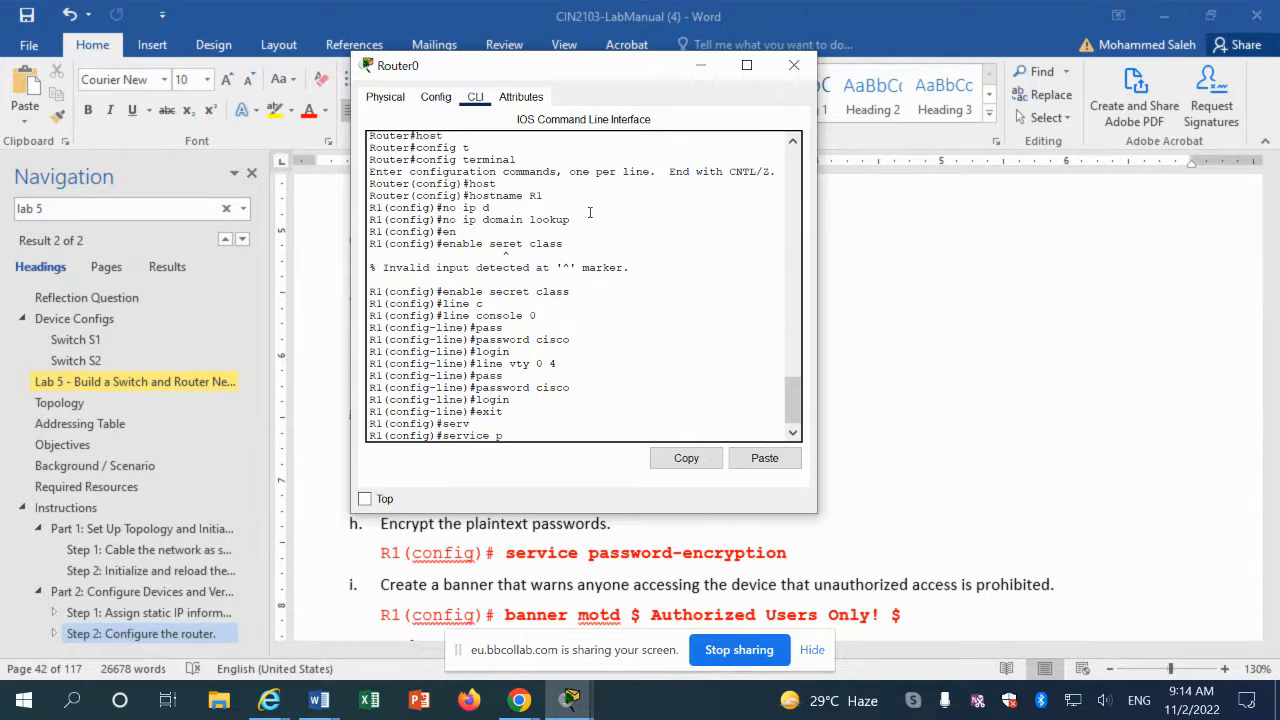
key("Tab")
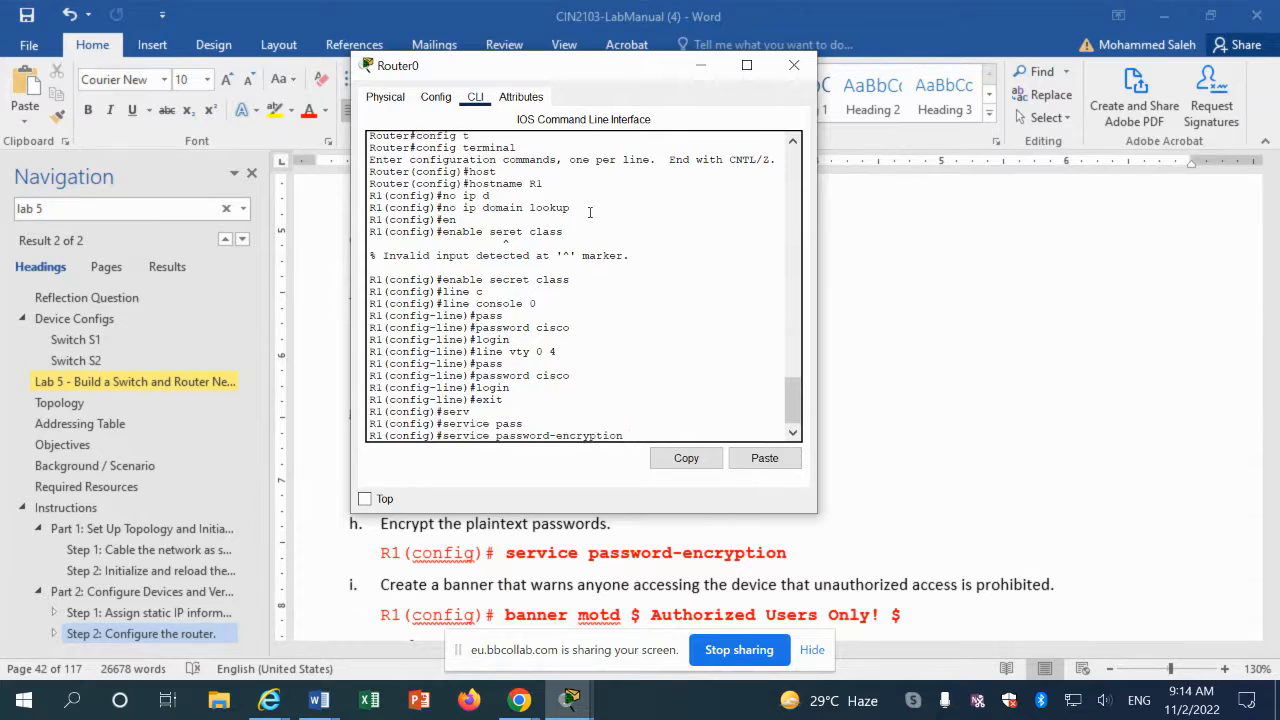
key("Return")
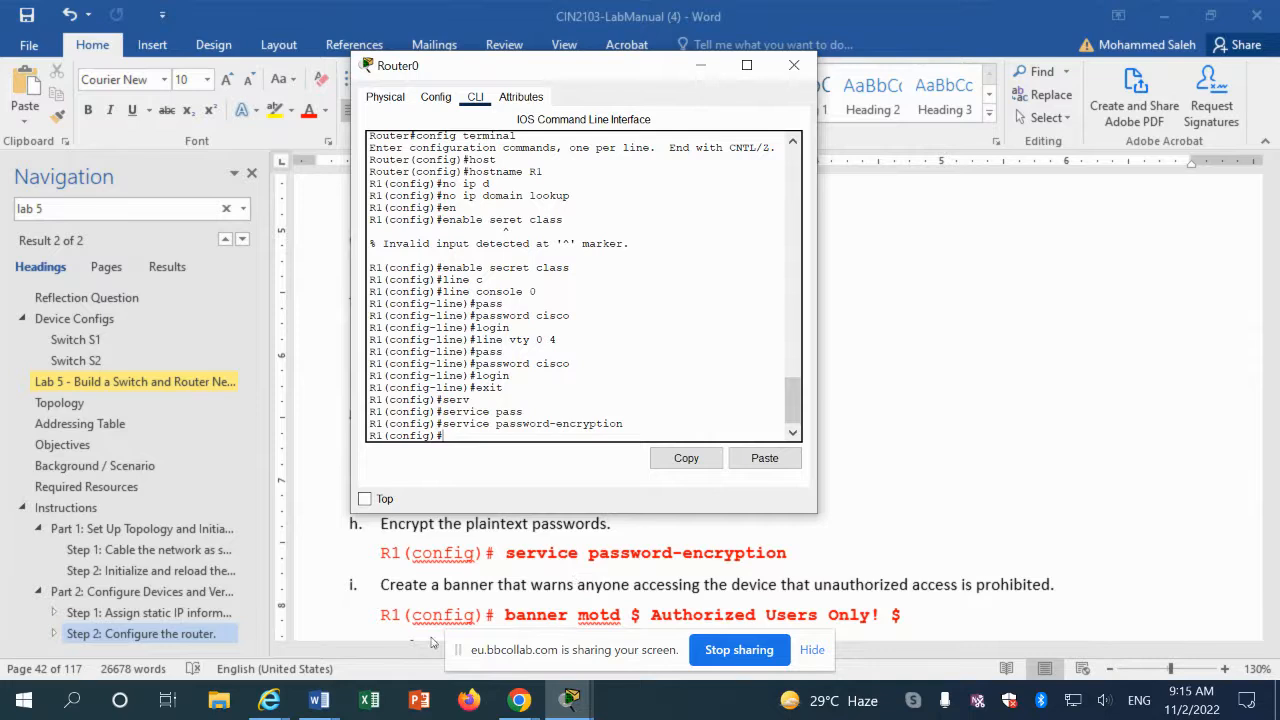
left_click(507, 615)
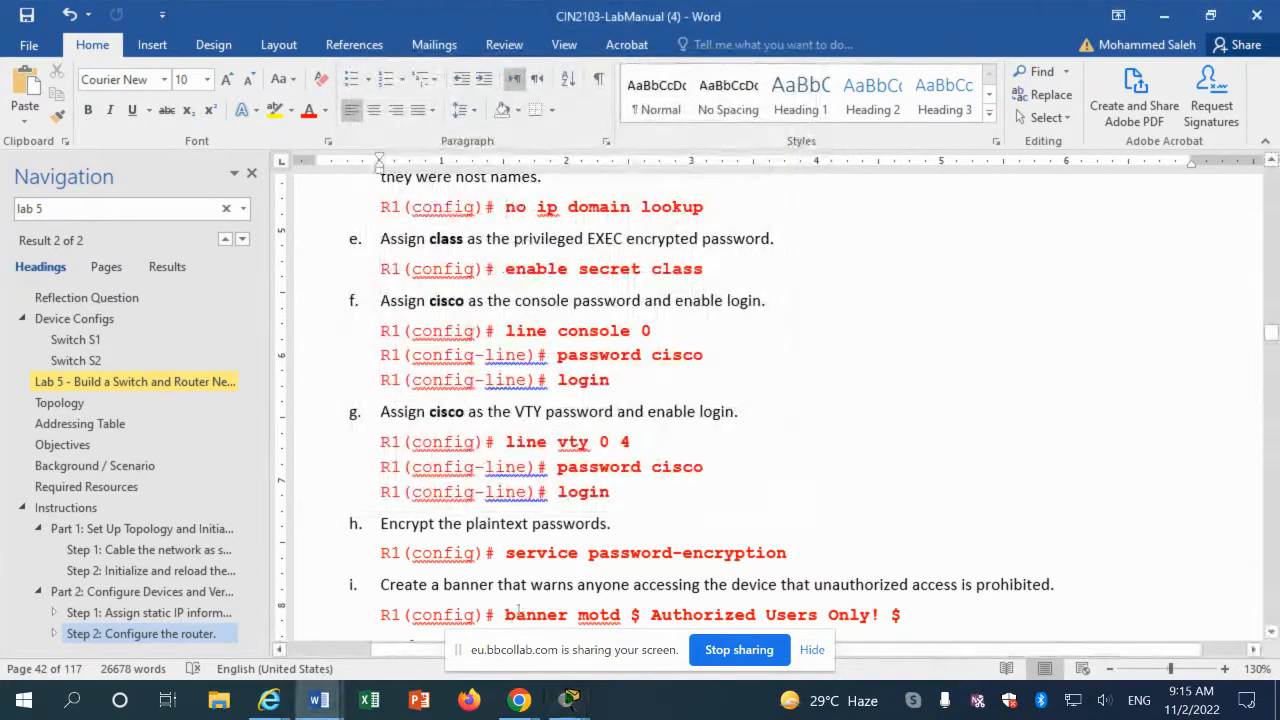
Step: Copy the banner motd line from the manual and paste it into R1's CLI
left_click_drag(507, 615, 921, 622)
key("ctrl+c")
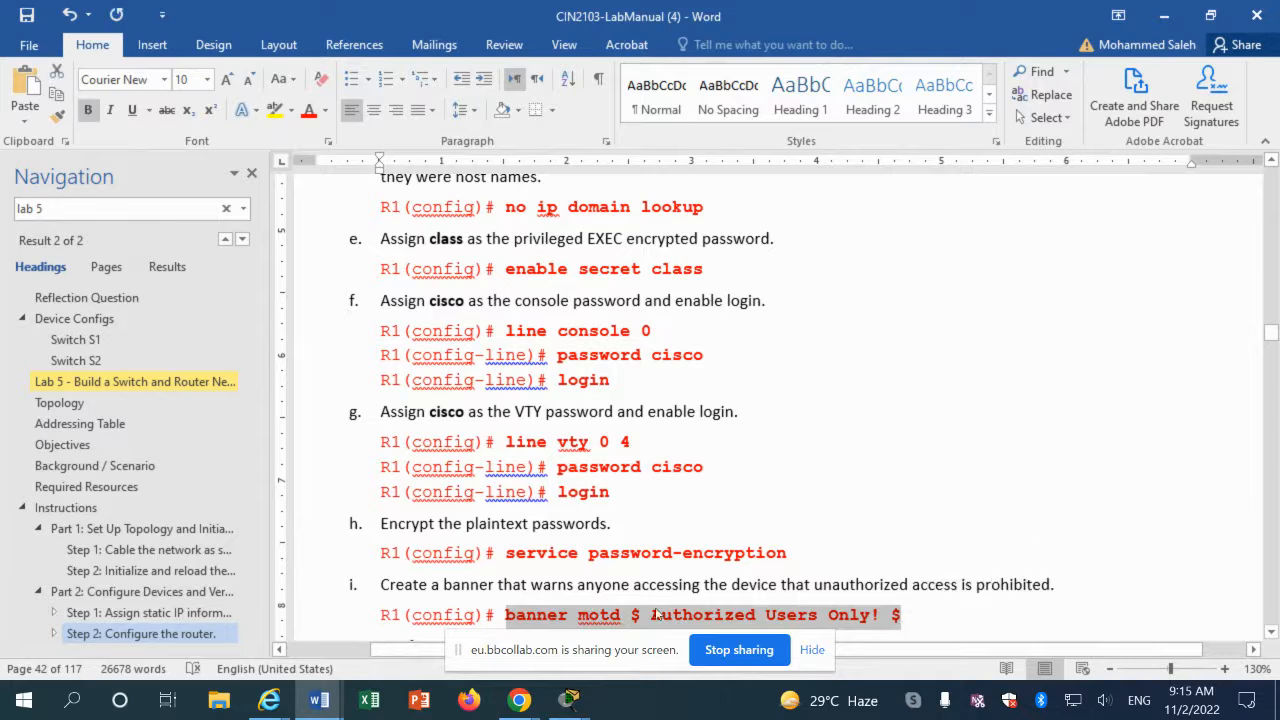
right_click(648, 615)
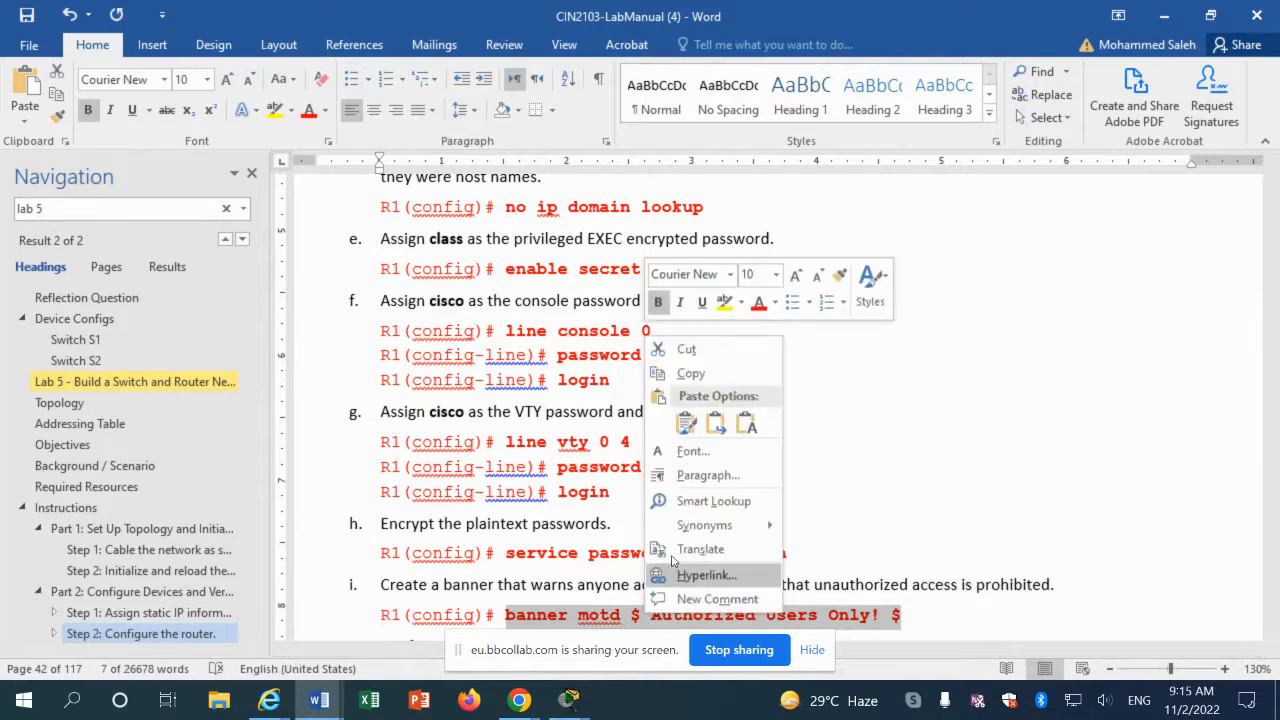
left_click(689, 373)
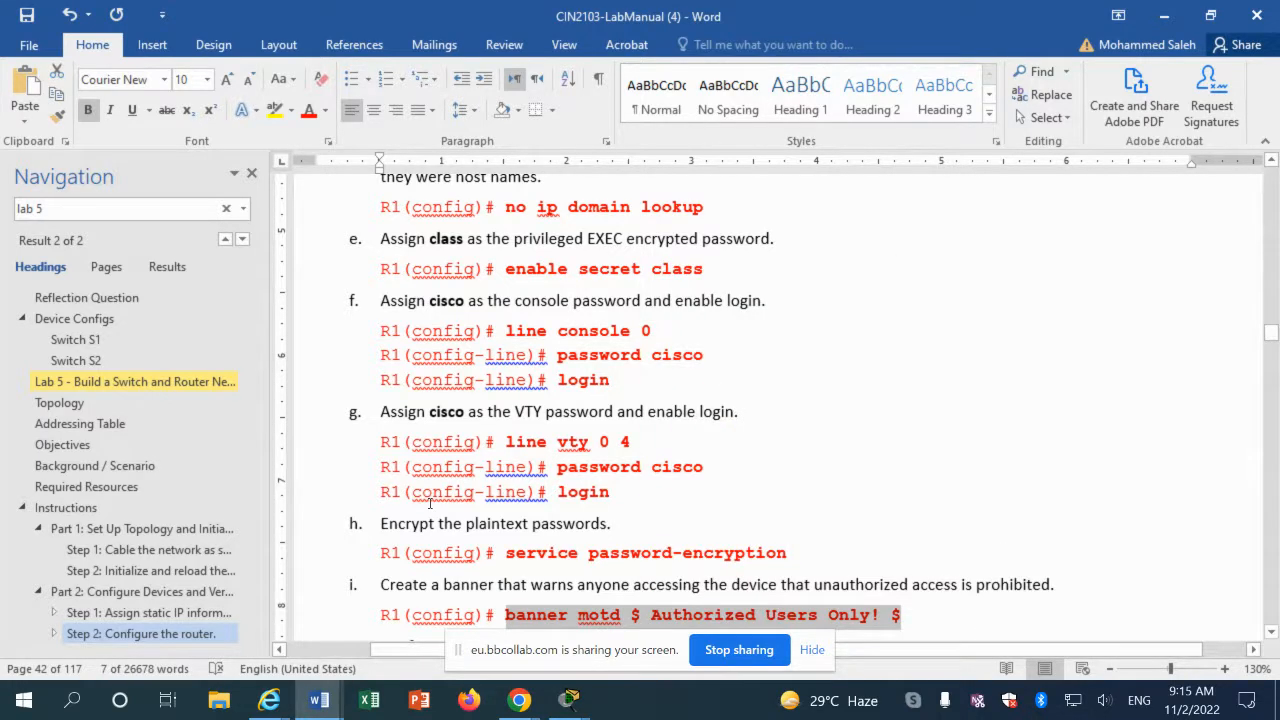
left_click(569, 700)
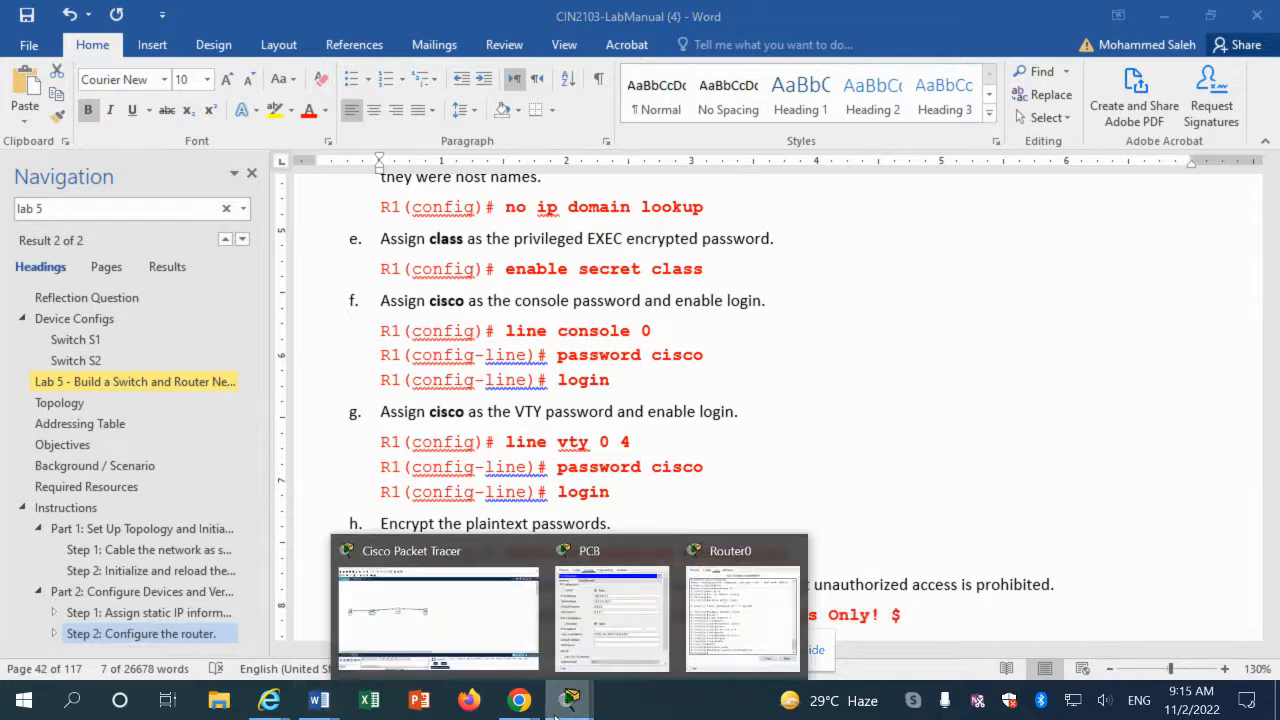
left_click(742, 615)
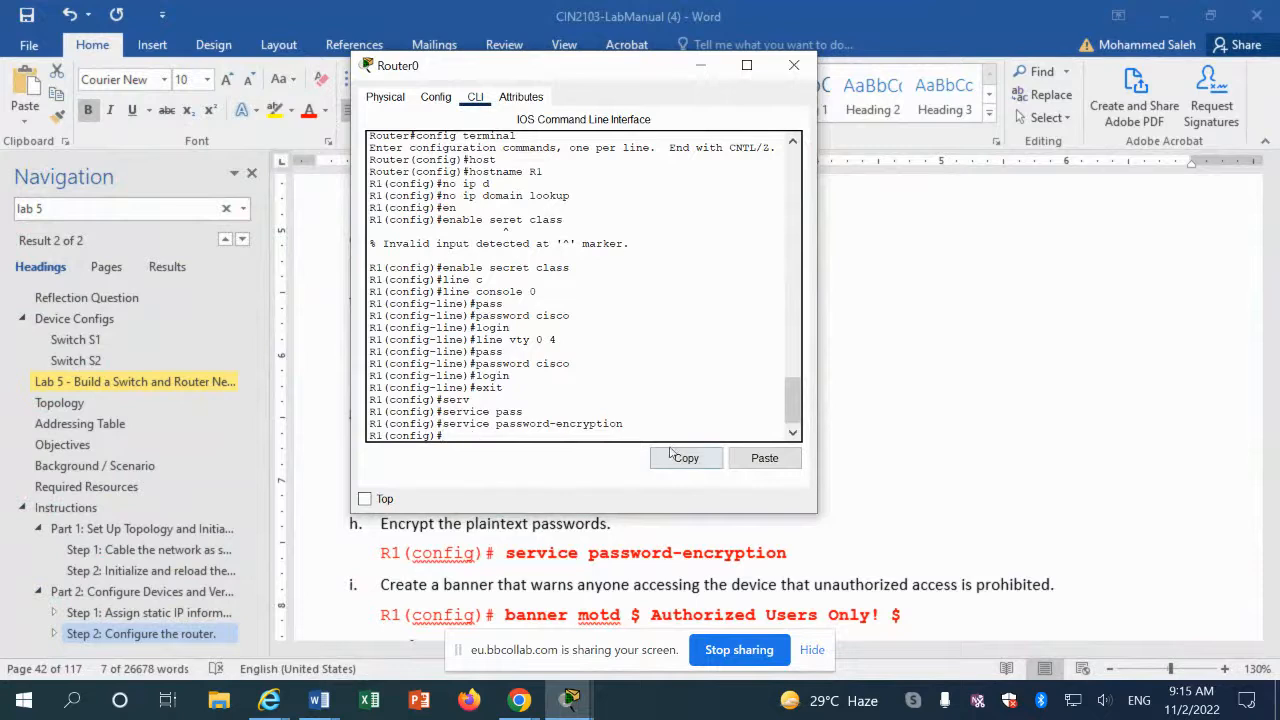
left_click(762, 458)
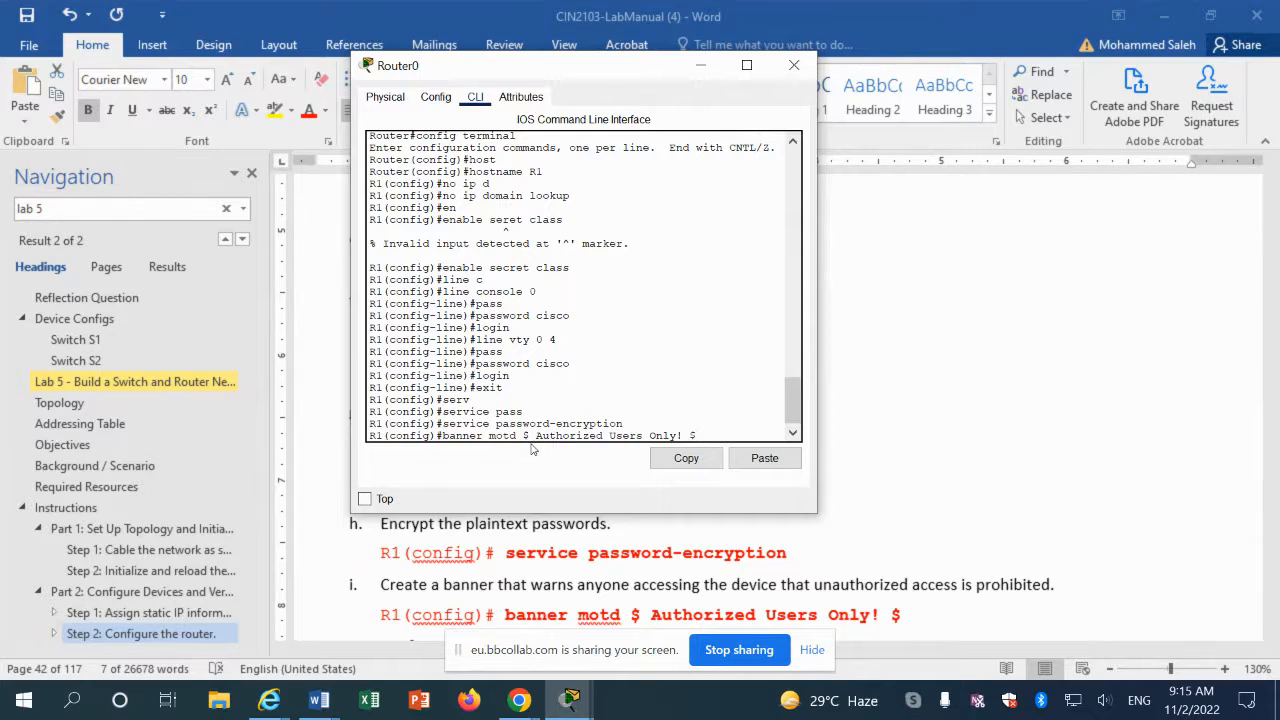
key("Return")
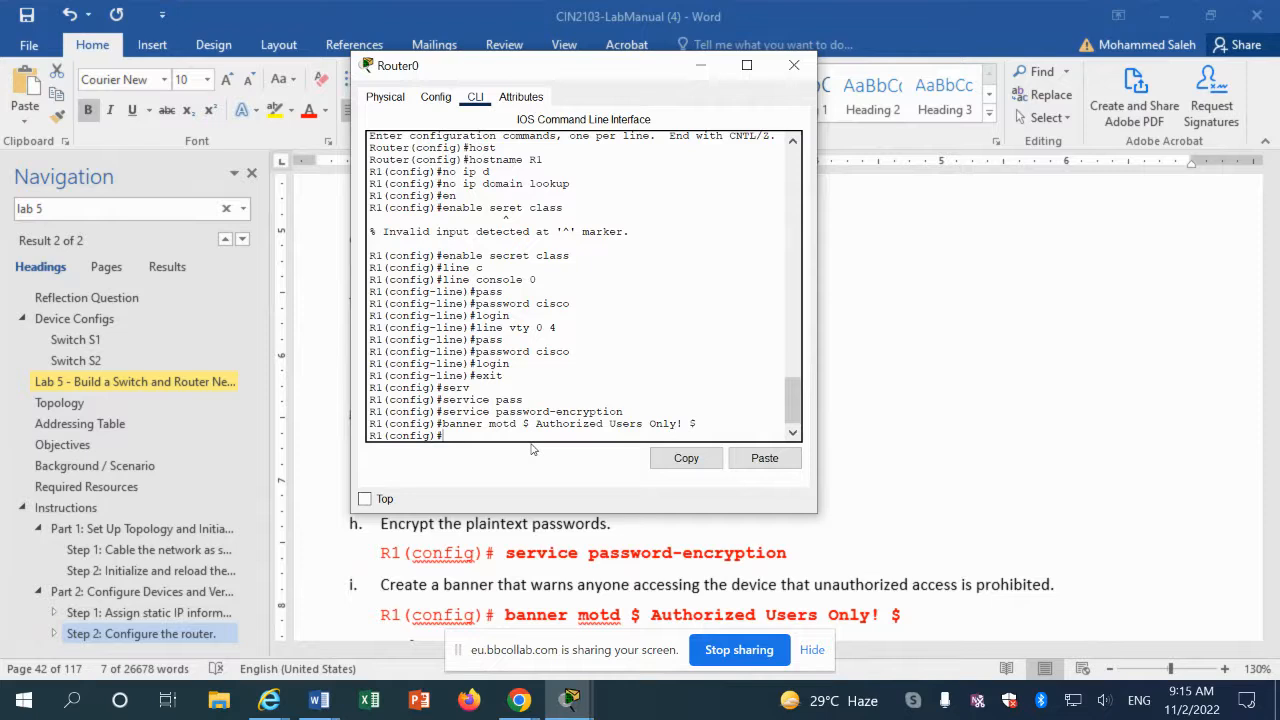
scroll(945, 507, "down", 2)
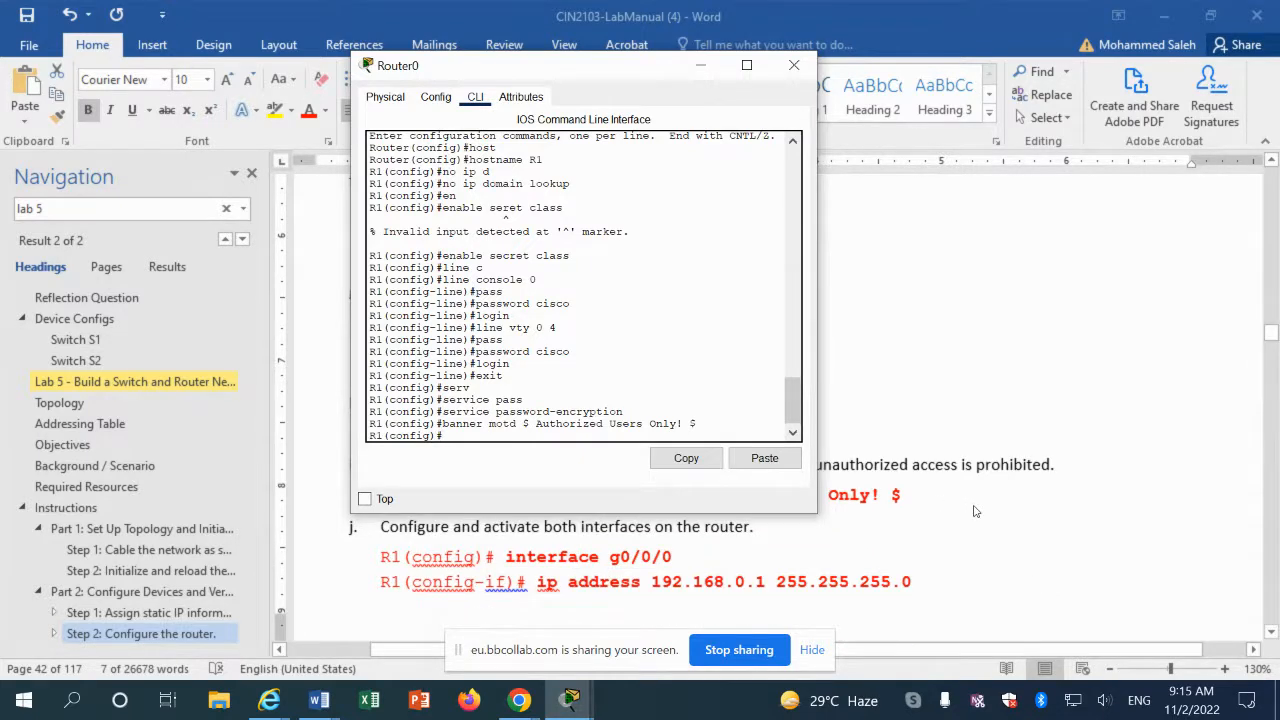
Step: Copy the step j ip address command from the lab manual
left_click(543, 590)
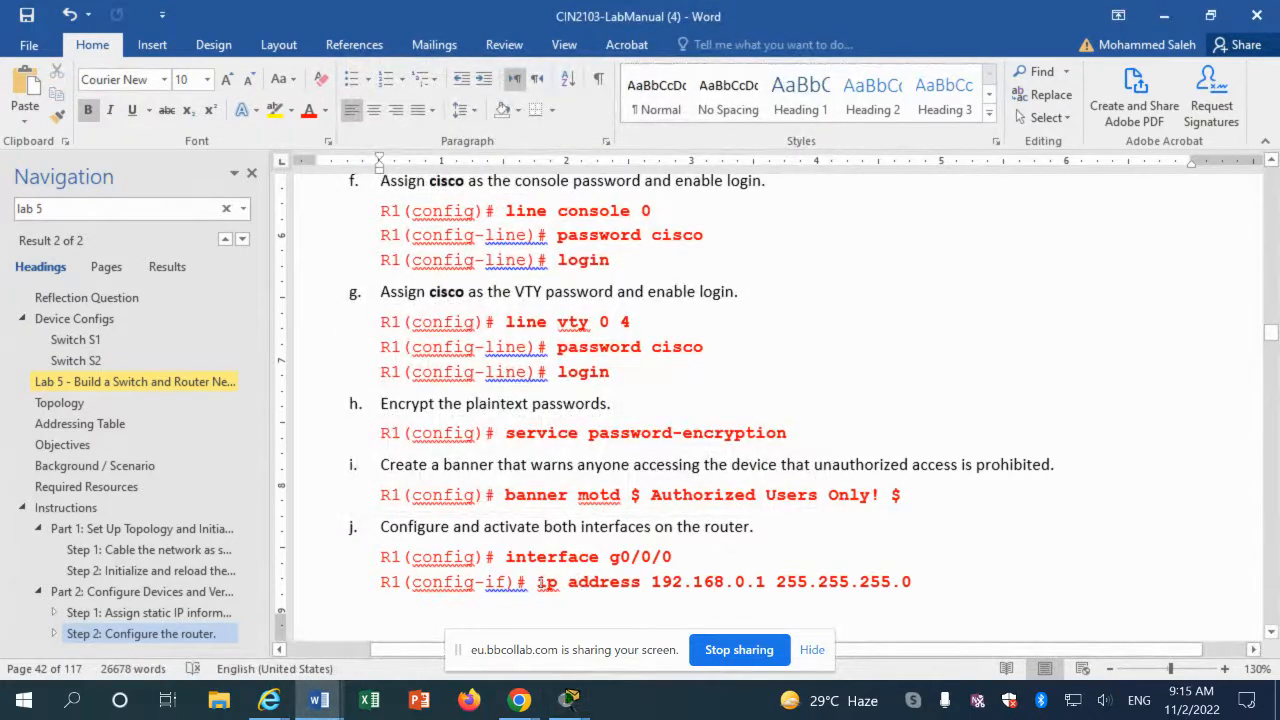
left_click_drag(540, 582, 910, 584)
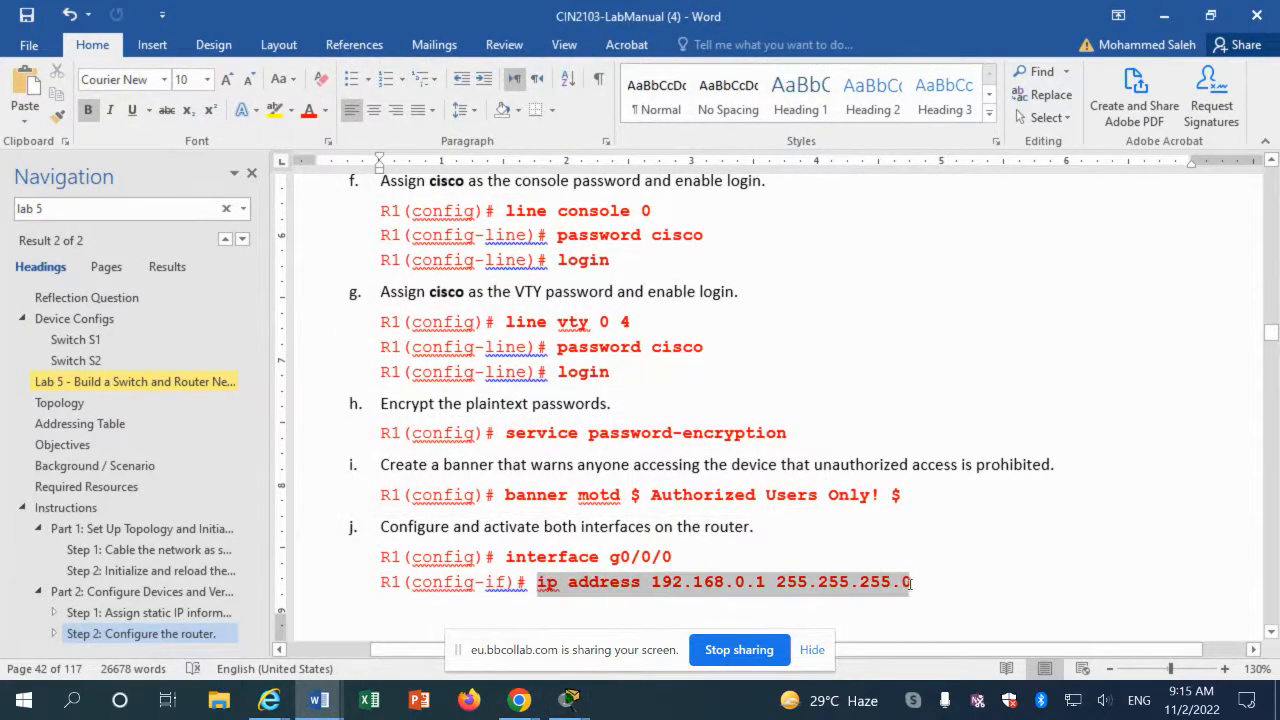
right_click(910, 584)
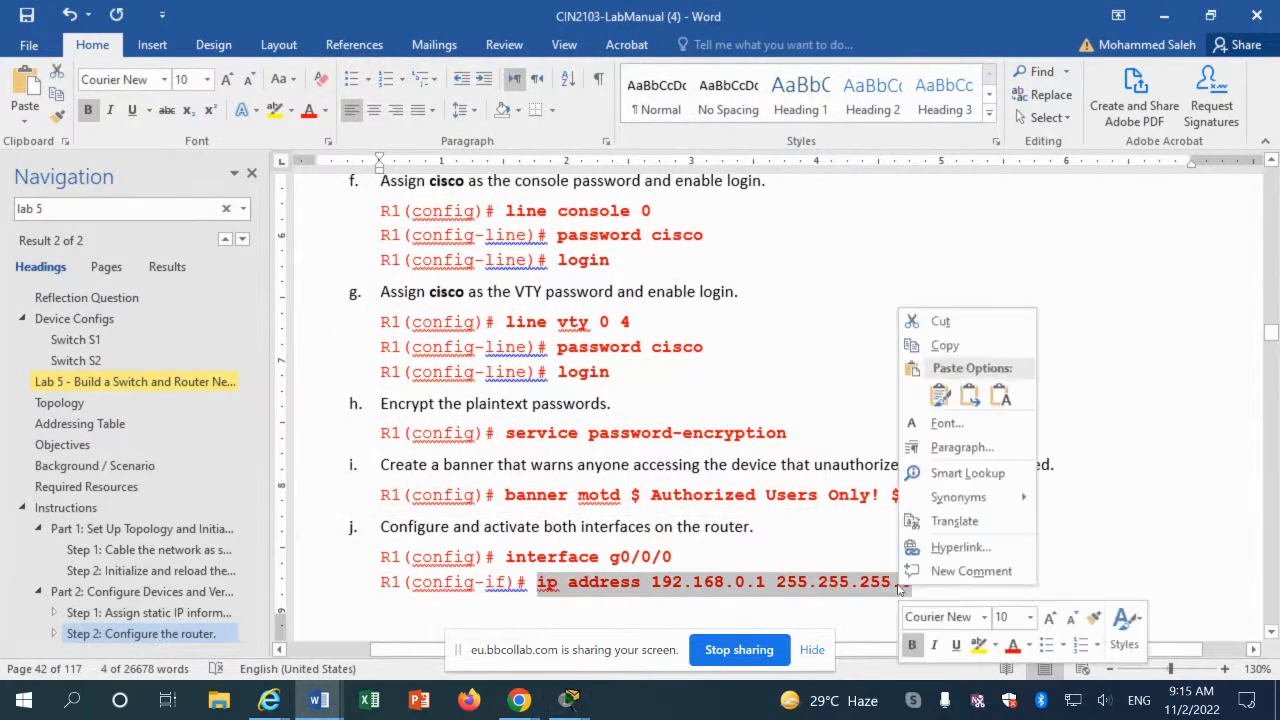
left_click(946, 346)
mouse_move(586, 710)
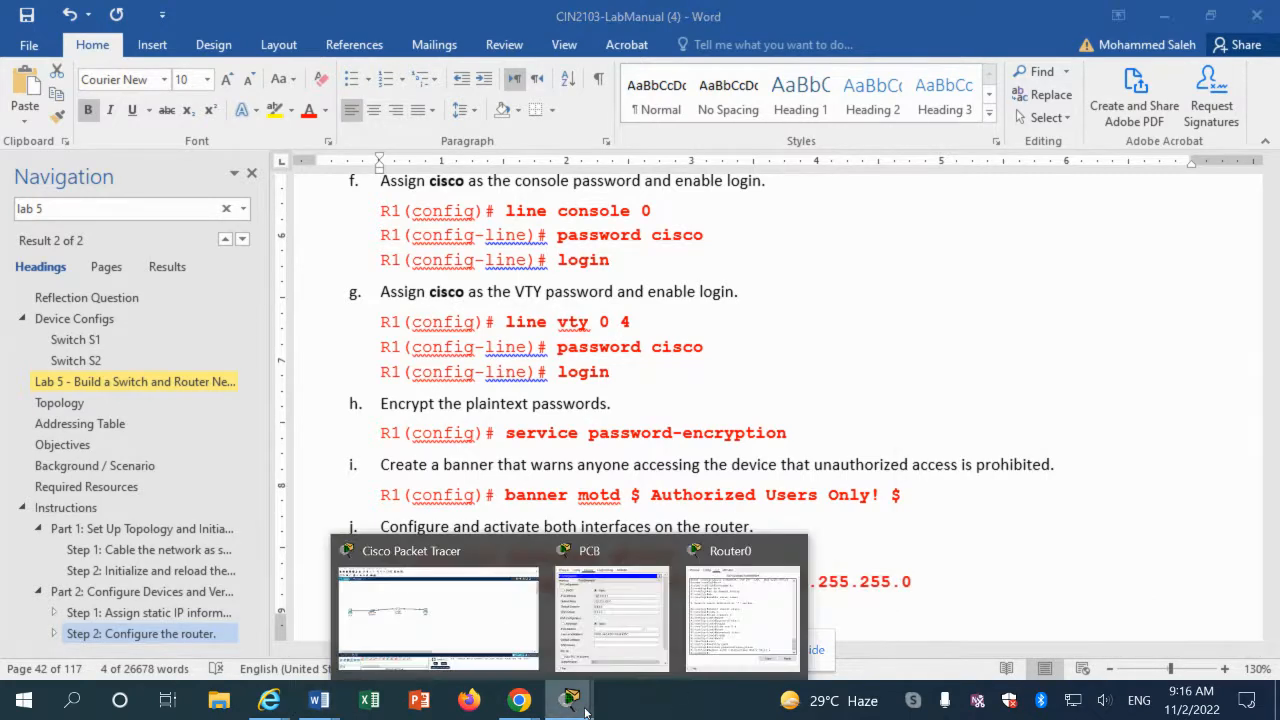
left_click(740, 620)
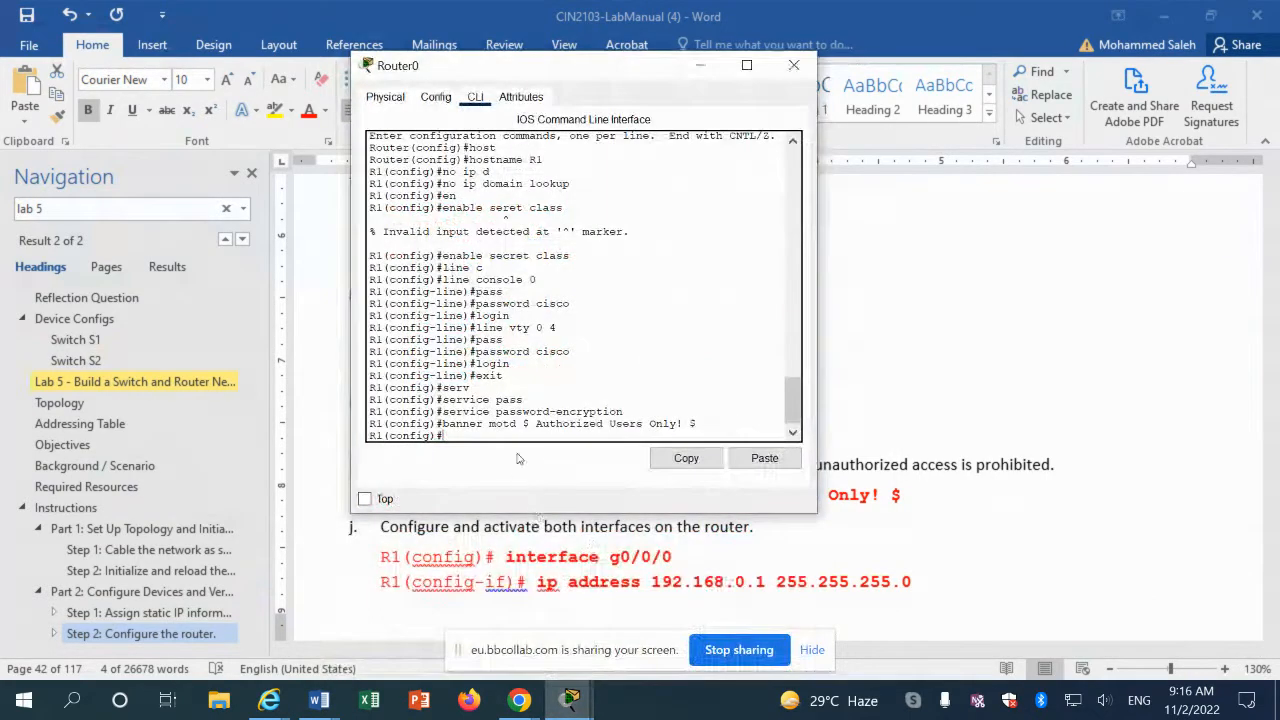
Step: On interface gigabitEthernet 0/0/0, paste and apply ip address 192.168.0.1 255.255.255.0
type("inter")
key("Tab")
type("g")
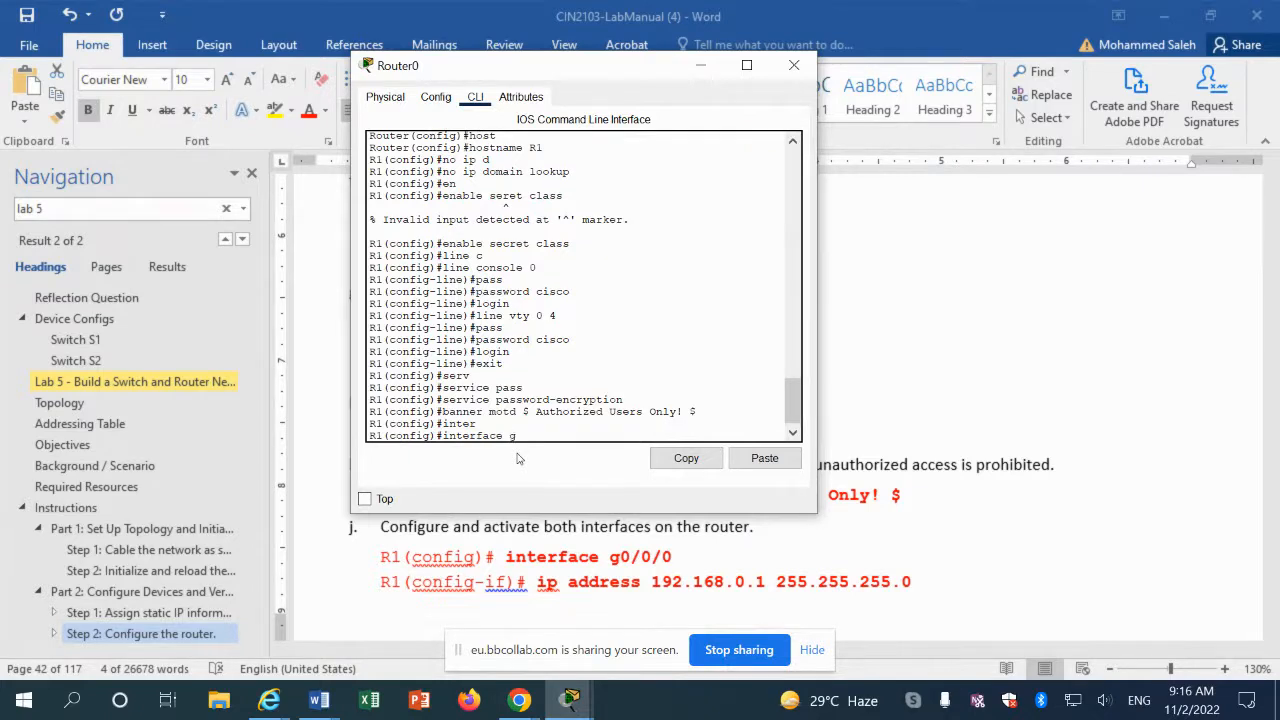
key("Tab")
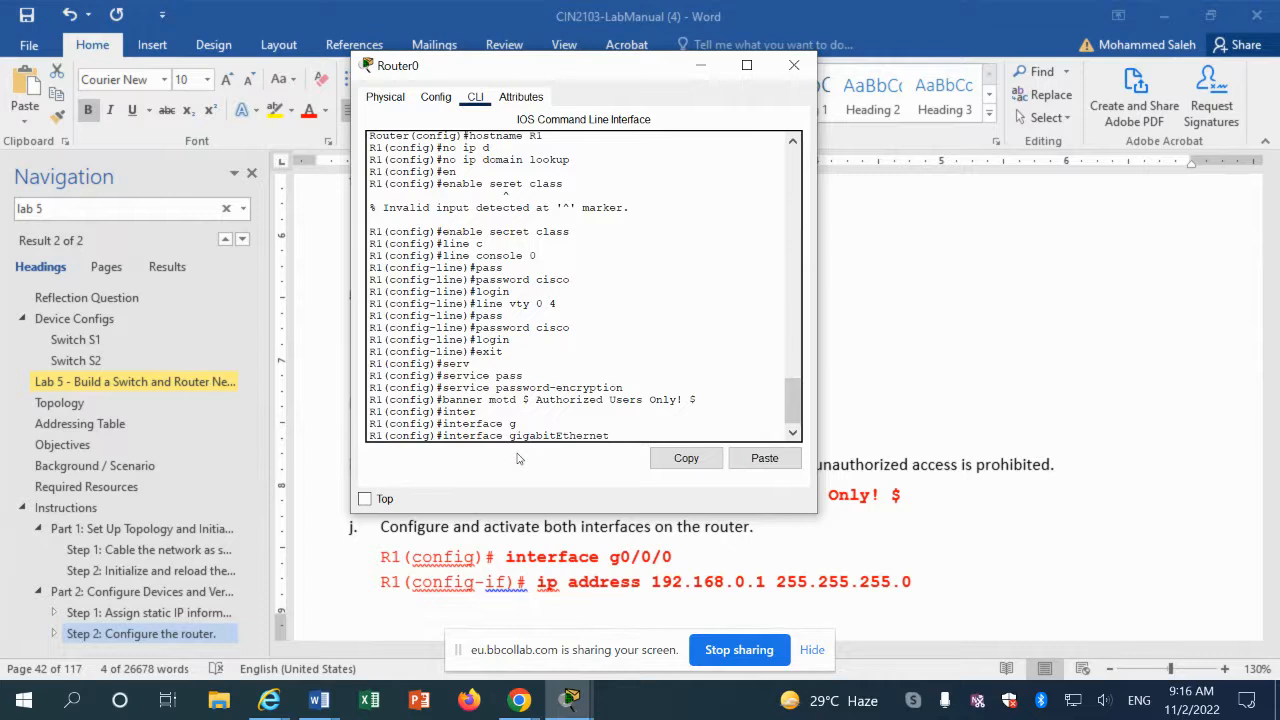
type("0/0/0")
key("Return")
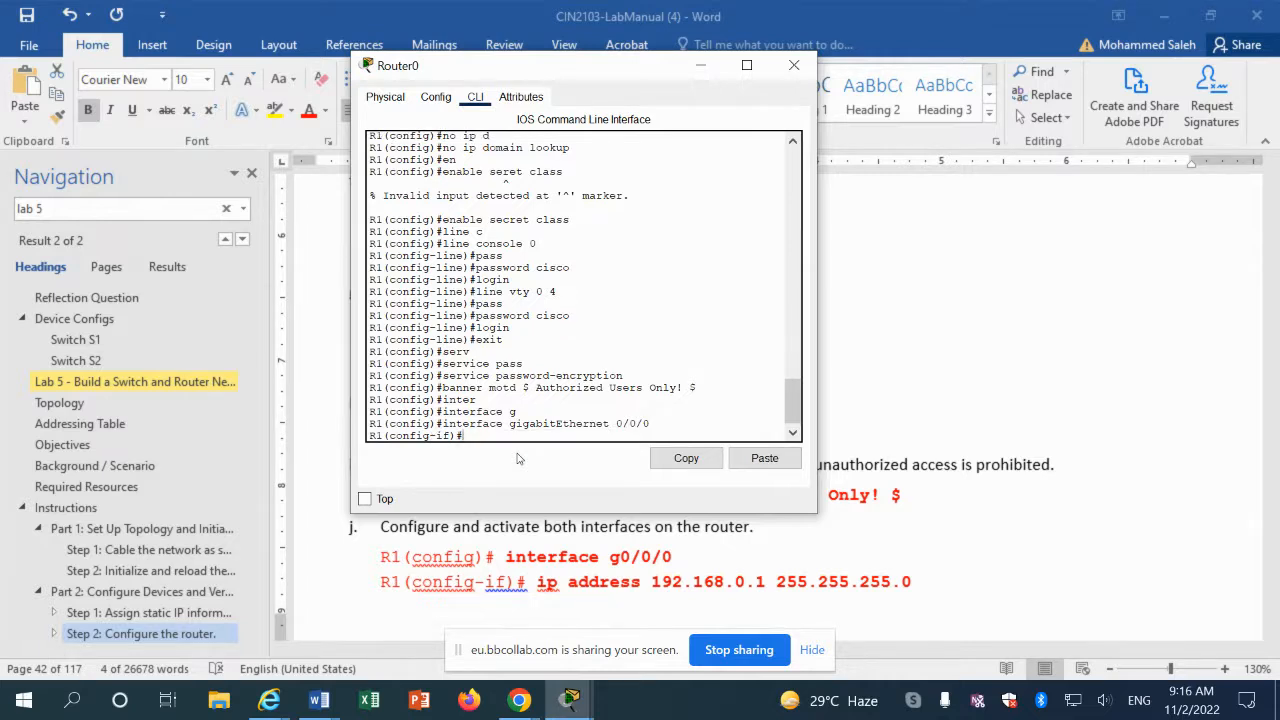
left_click(764, 458)
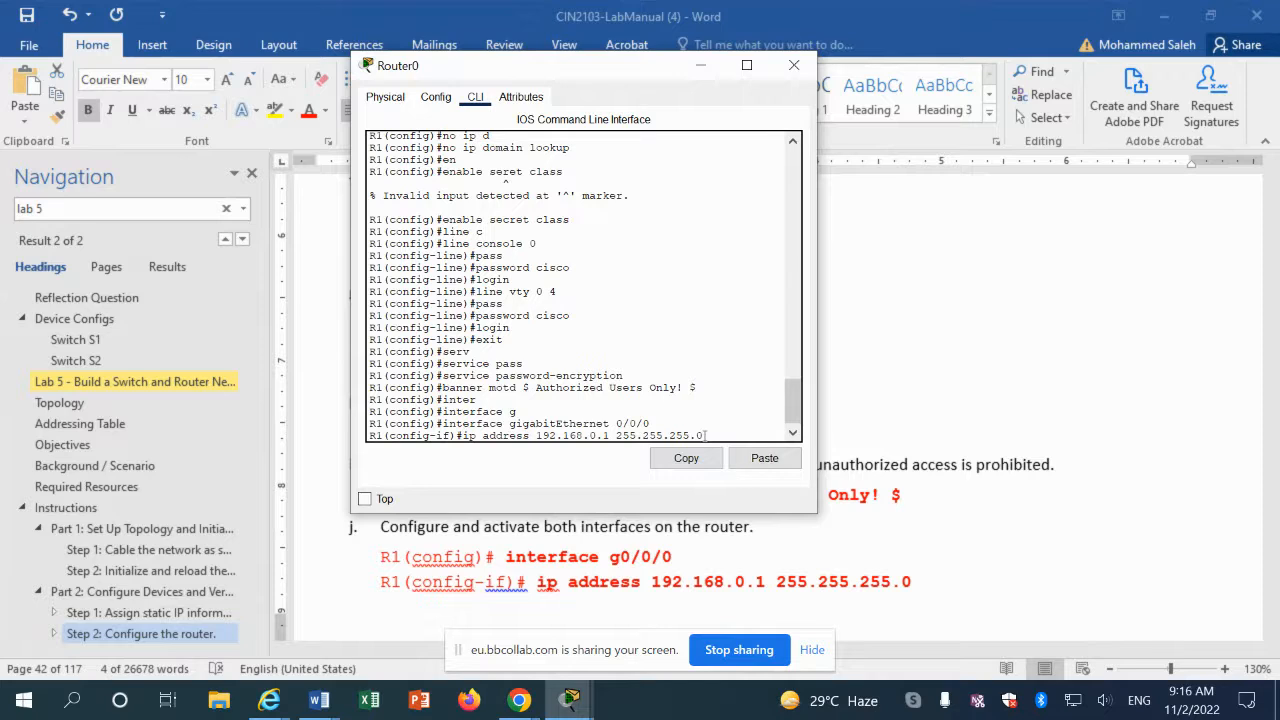
key("Return")
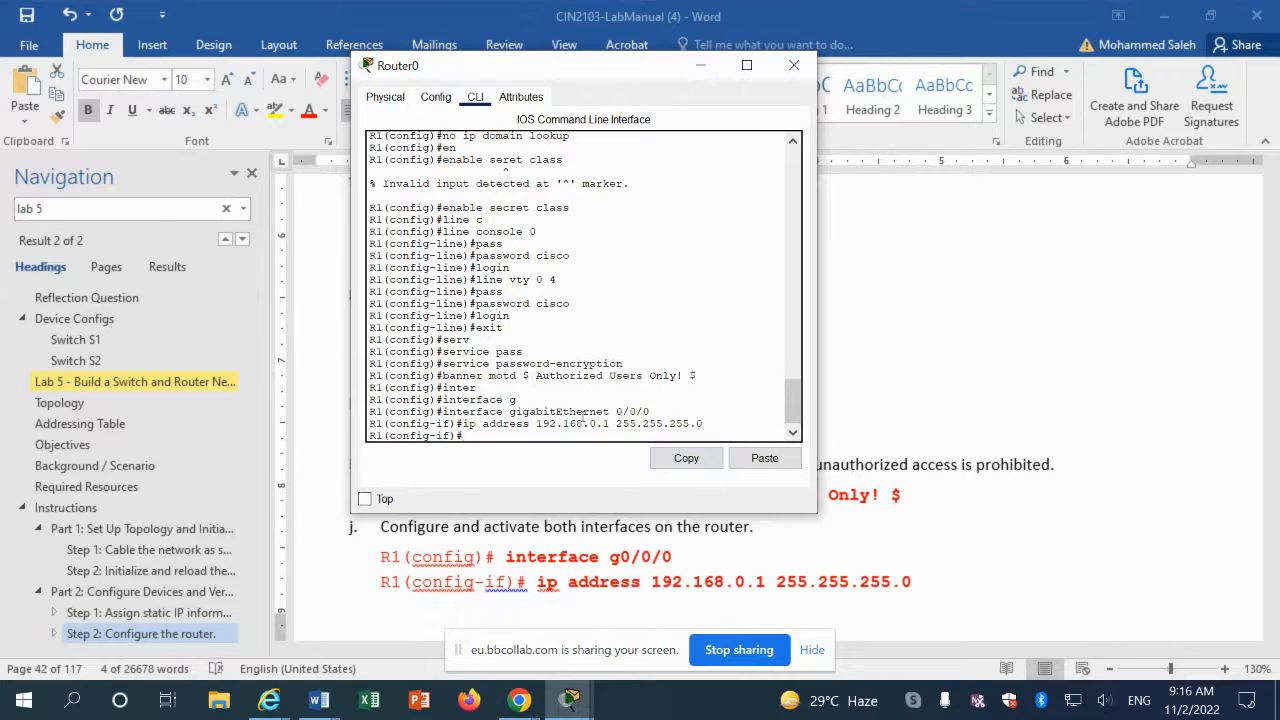
Step: Bring the Word lab manual forward and scroll back to Part 2's Step 2 router configuration
scroll(505, 565, "down", 3)
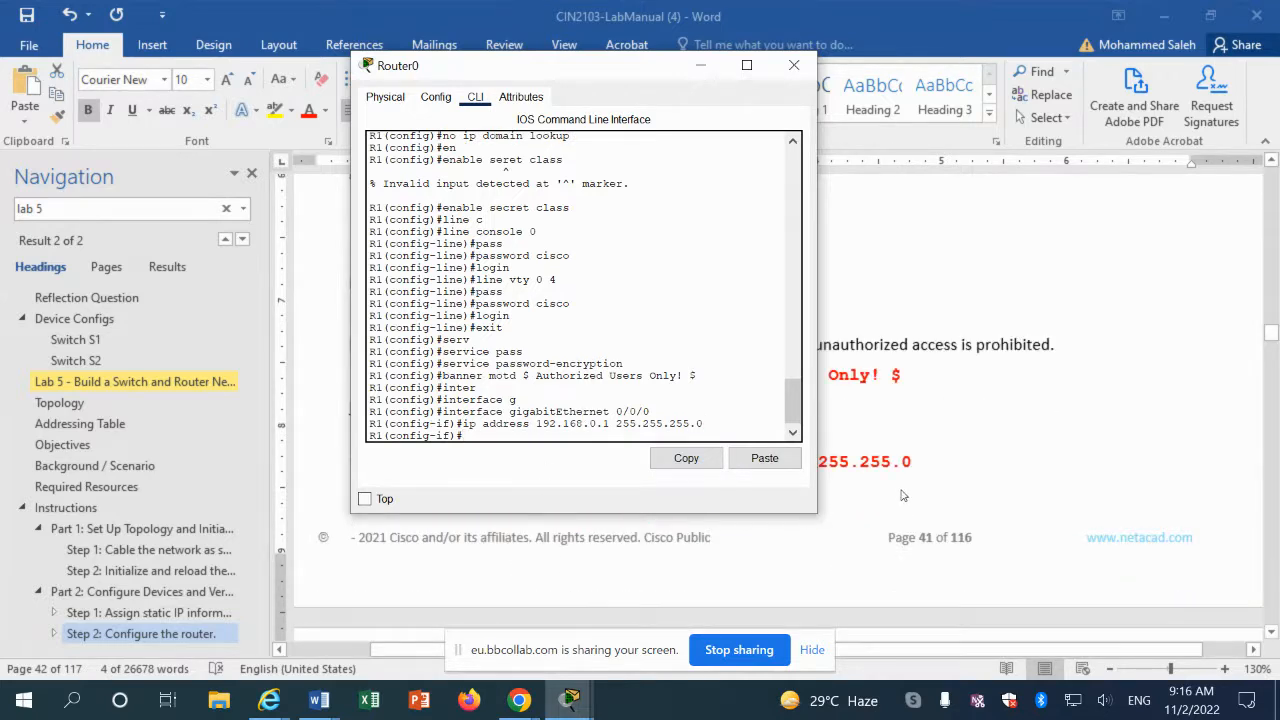
scroll(902, 495, "down", 3)
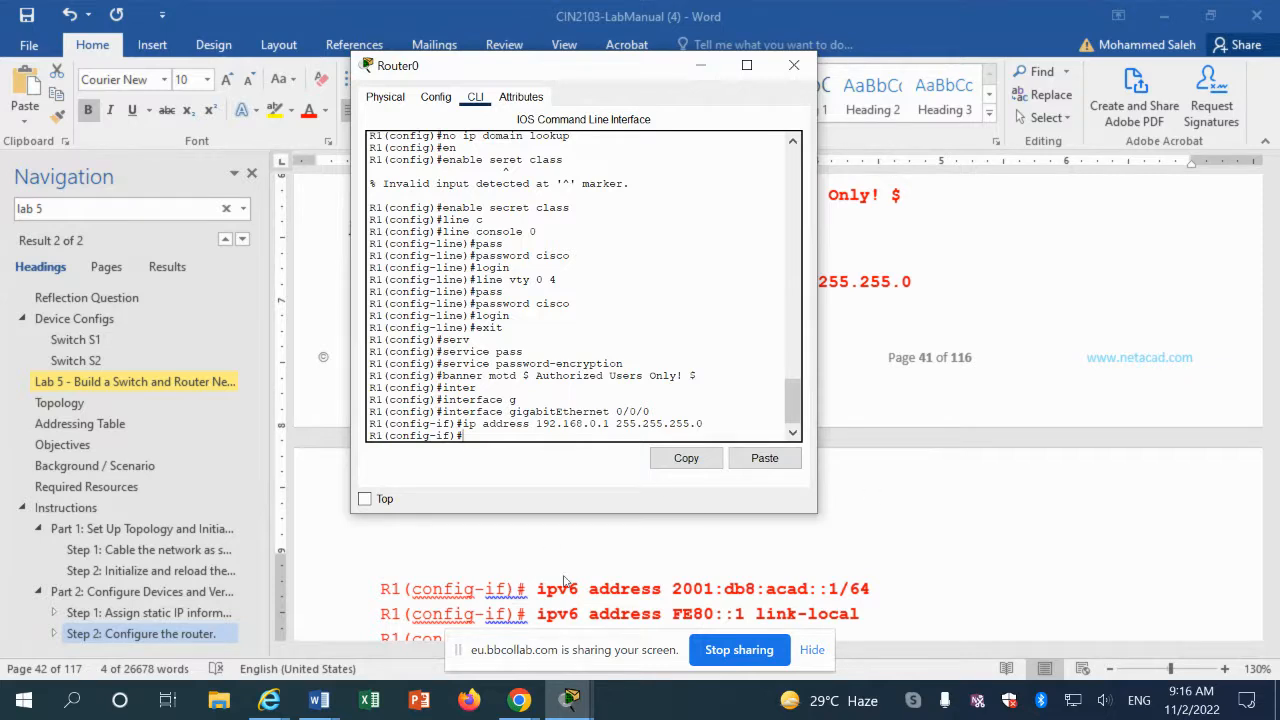
left_click(893, 396)
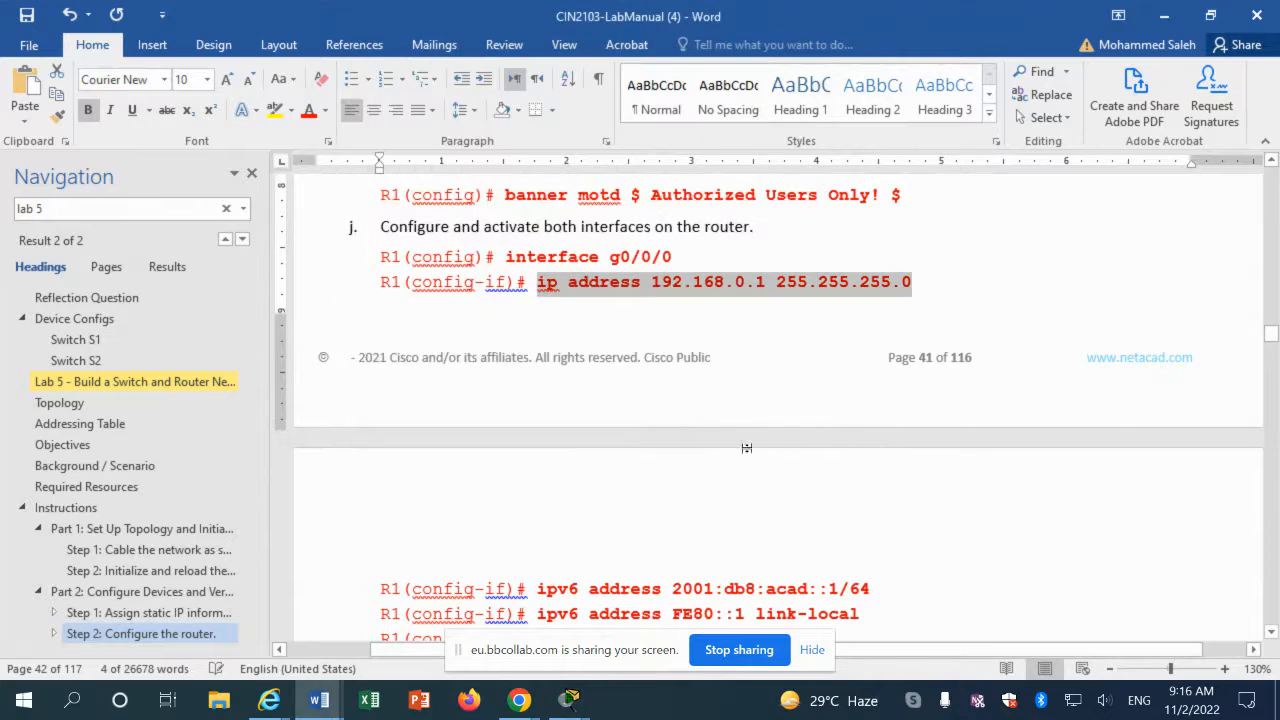
scroll(651, 437, "up", 15)
scroll(651, 437, "up", 10)
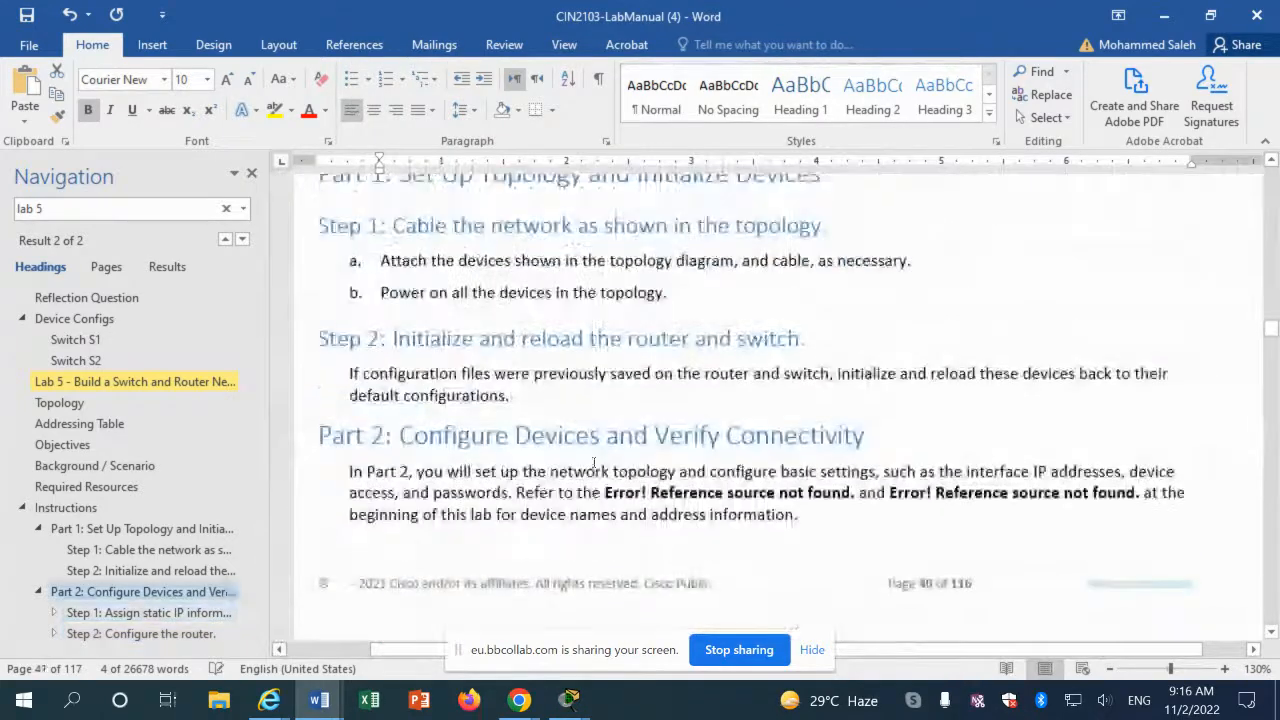
scroll(593, 461, "down", 5)
Step: Copy 'sdm prefer dual-ipv4-and-ipv6 default' from the manual and run it on R1 after exiting interface mode
scroll(593, 462, "down", 5)
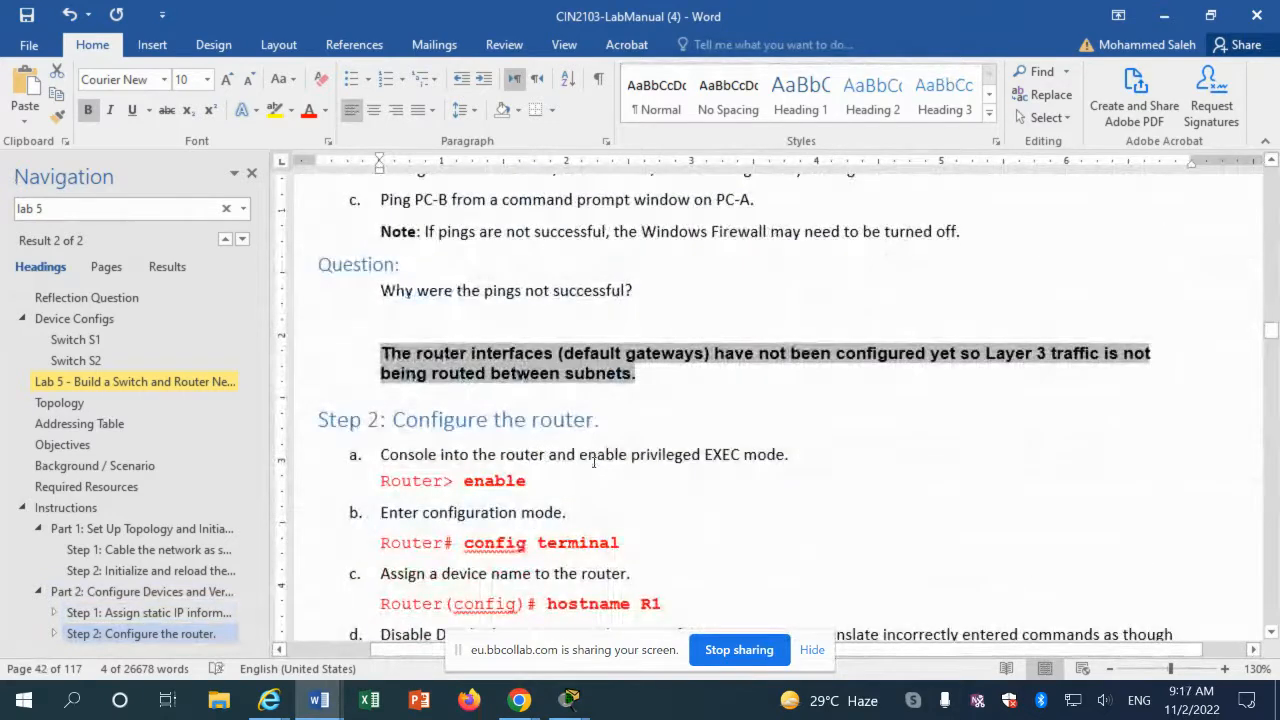
scroll(593, 462, "up", 7)
scroll(593, 462, "up", 10)
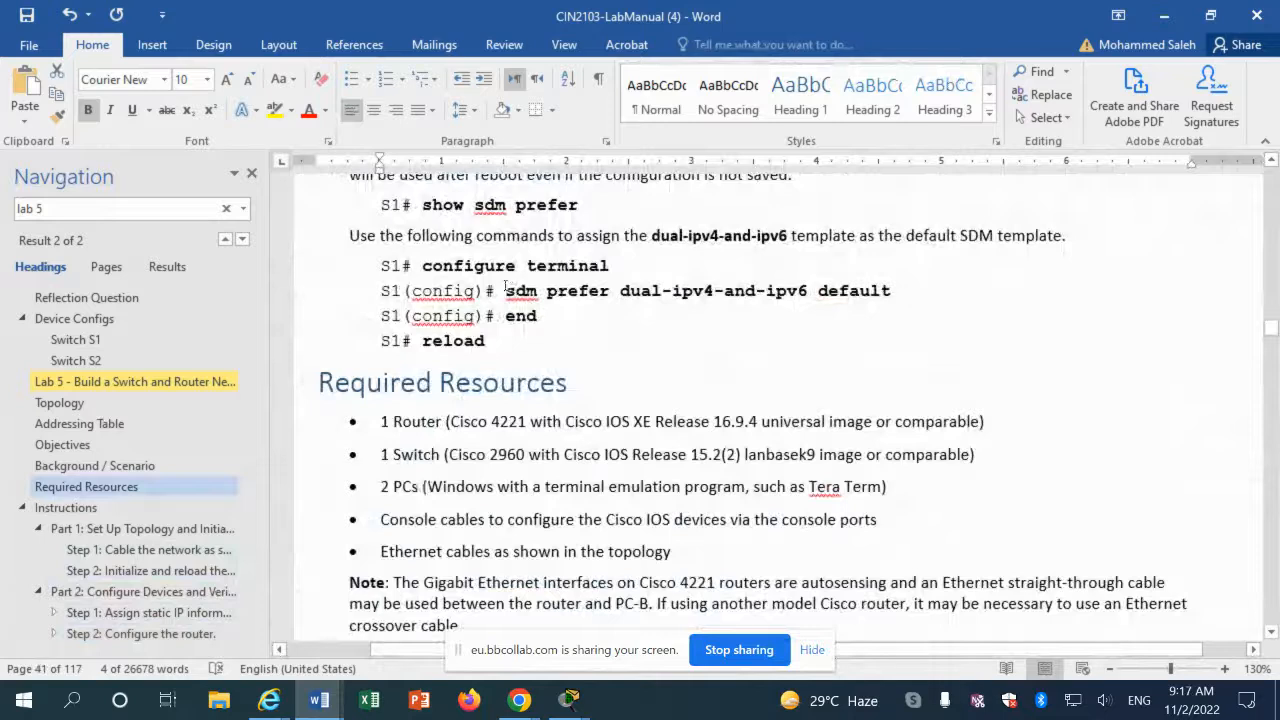
left_click_drag(507, 291, 892, 291)
right_click(855, 291)
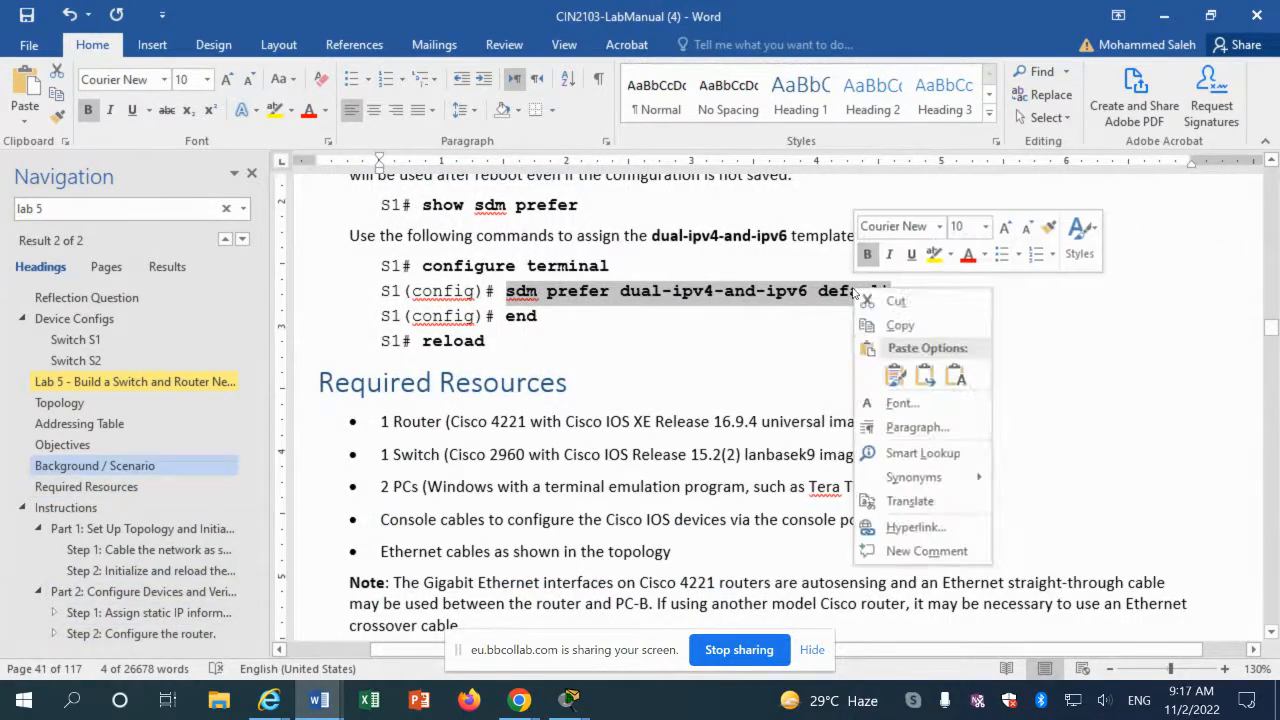
left_click(895, 323)
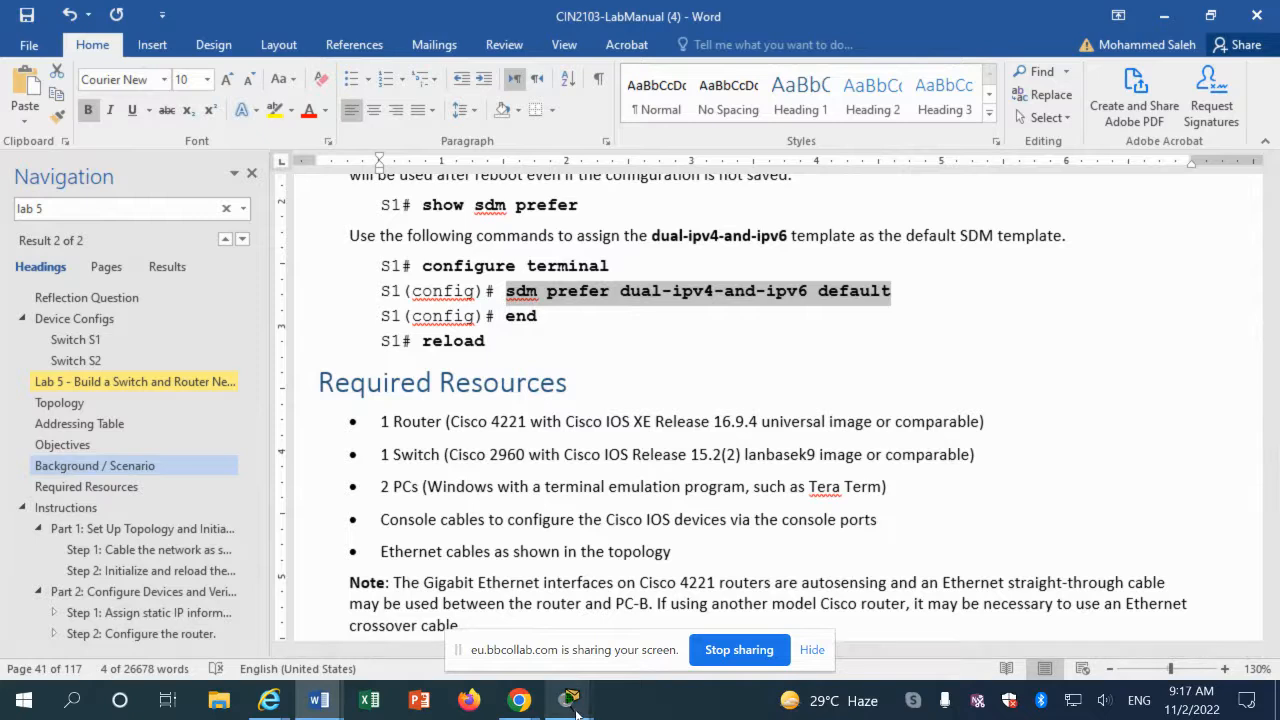
mouse_move(568, 695)
left_click(741, 634)
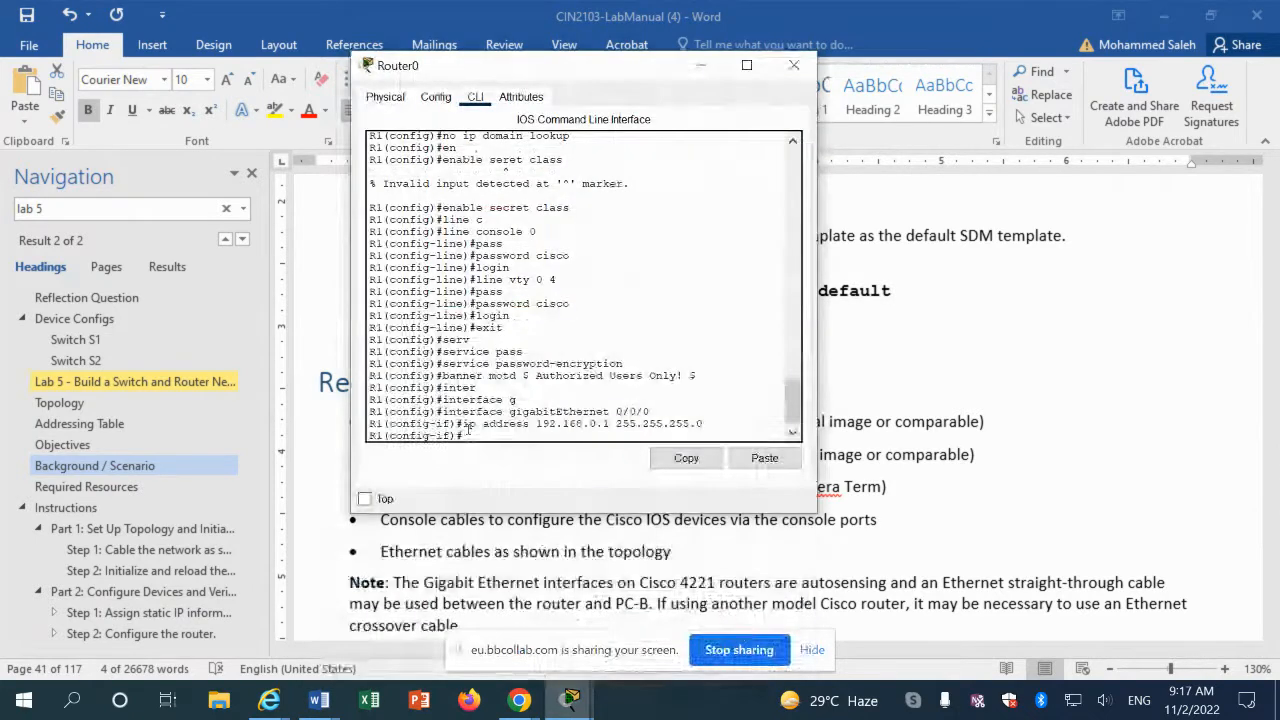
type("exi")
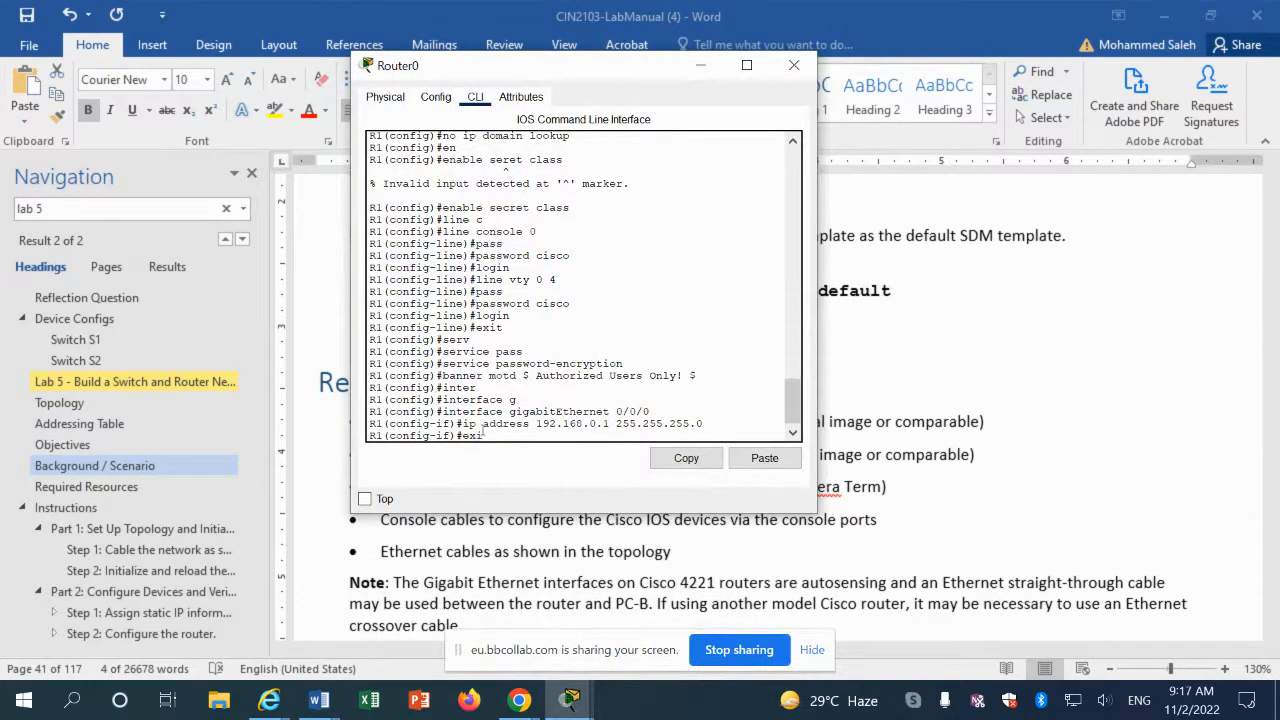
type("t")
key("Return")
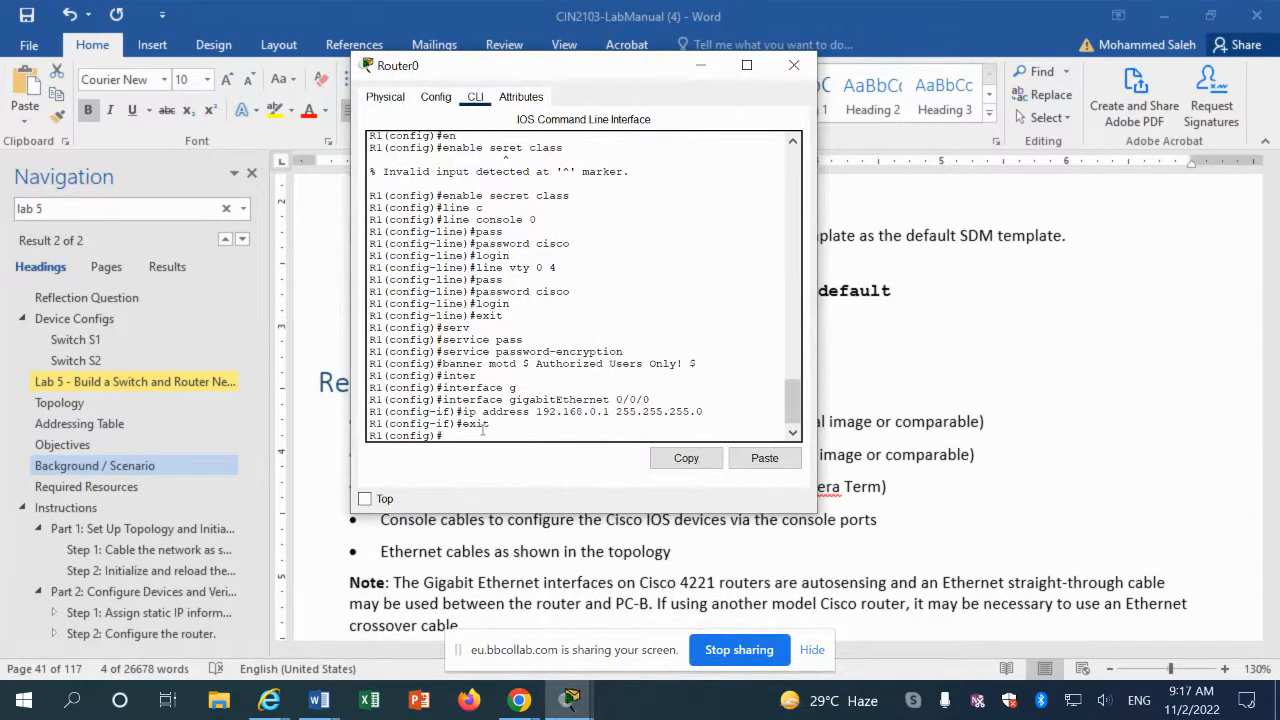
left_click(760, 458)
key("Return")
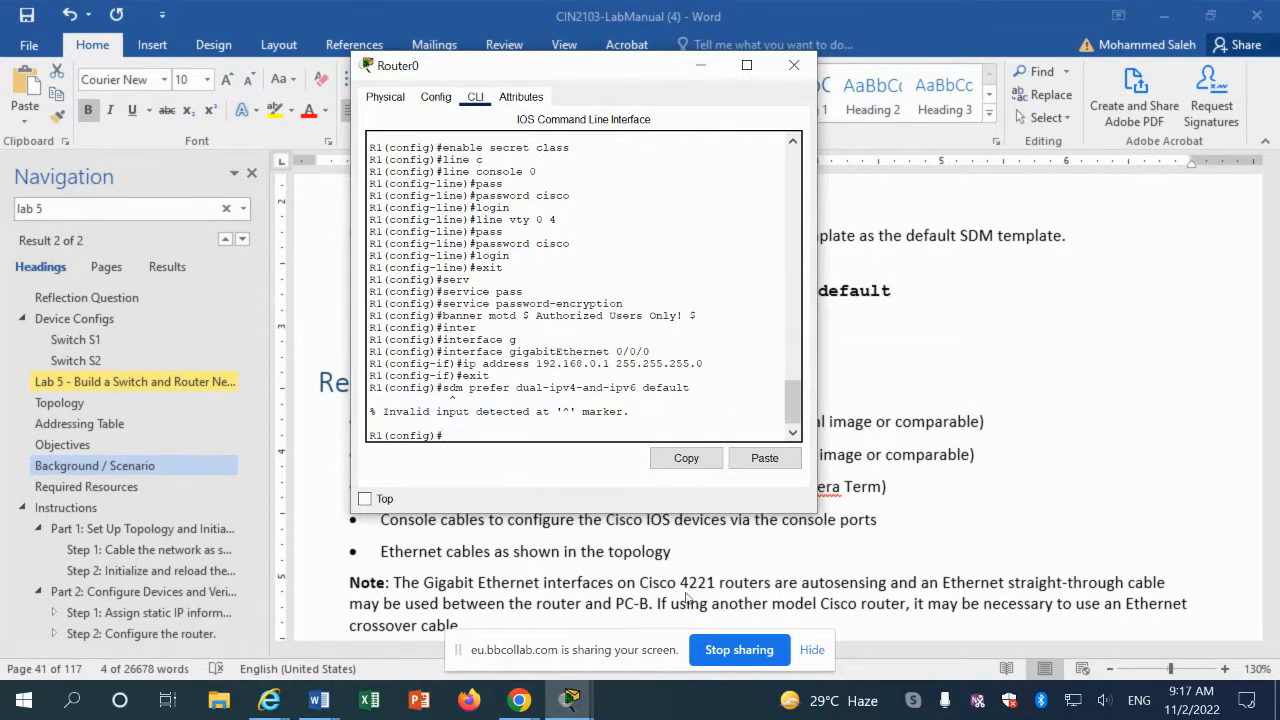
Step: Recheck the manual, try 'sdm ?' on R1, and clear the rejected SDM command line
left_click(890, 561)
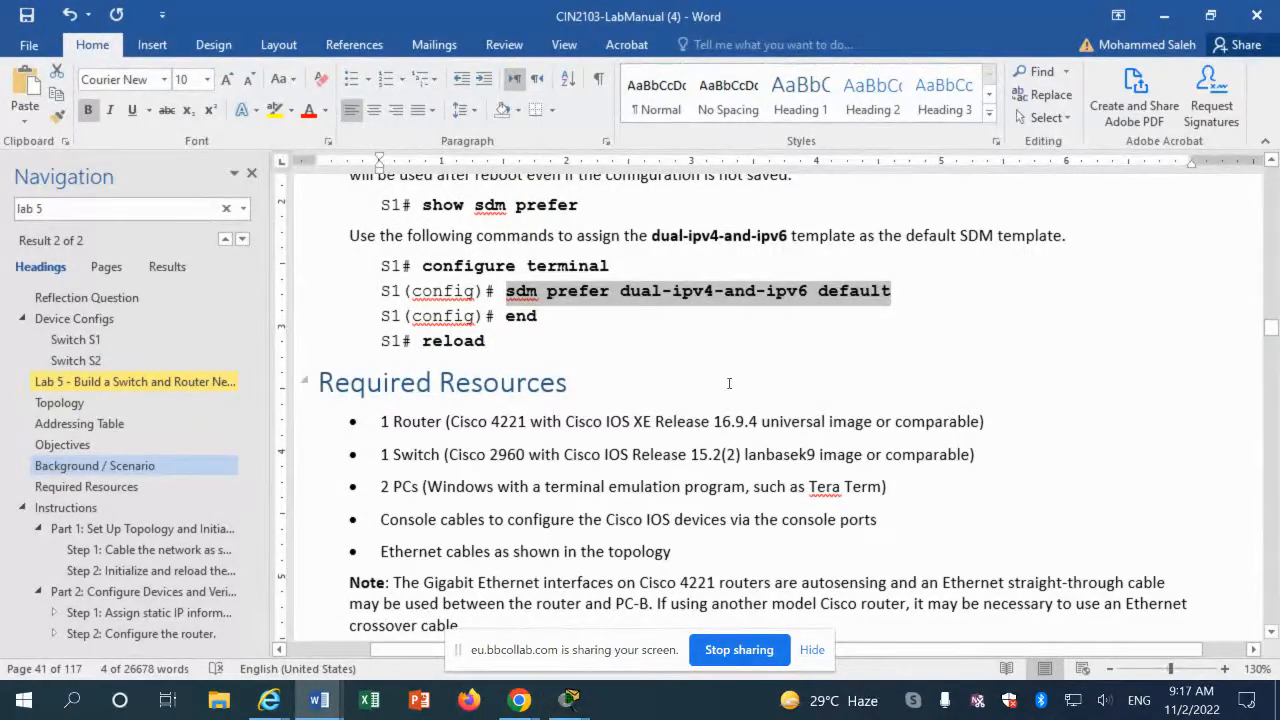
scroll(729, 383, "up", 3)
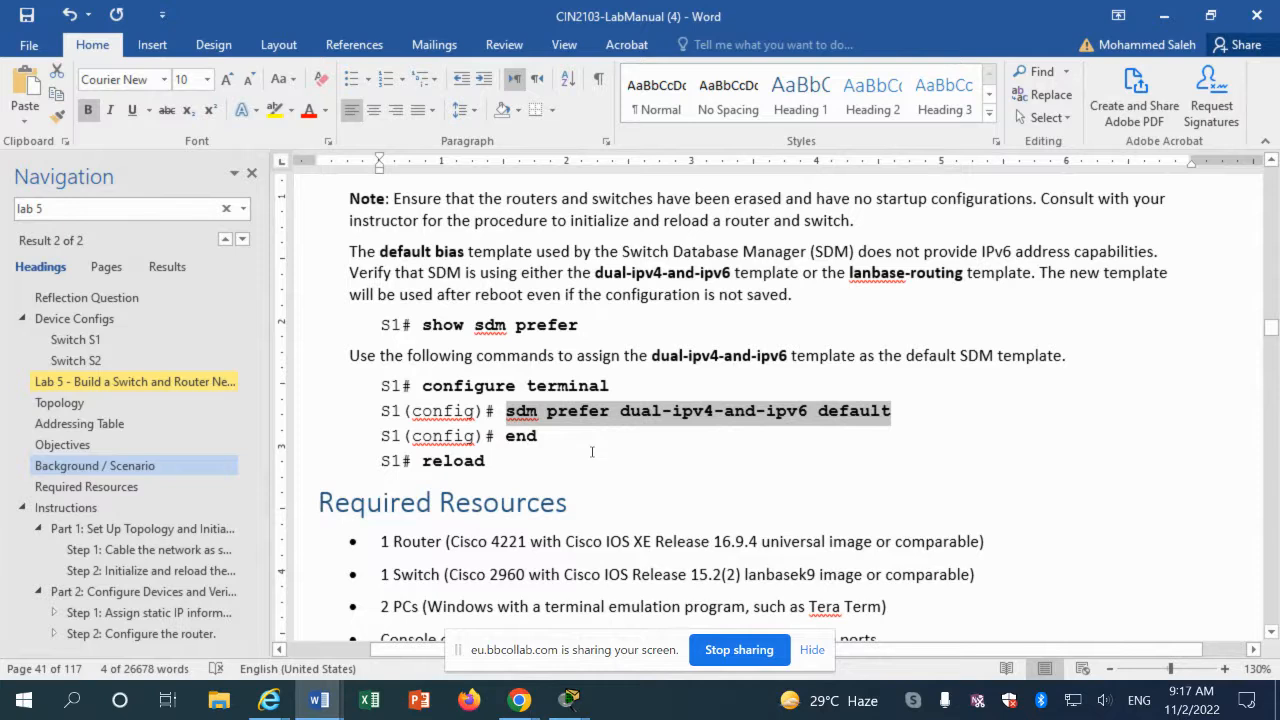
scroll(591, 452, "up", 3)
scroll(591, 452, "down", 1)
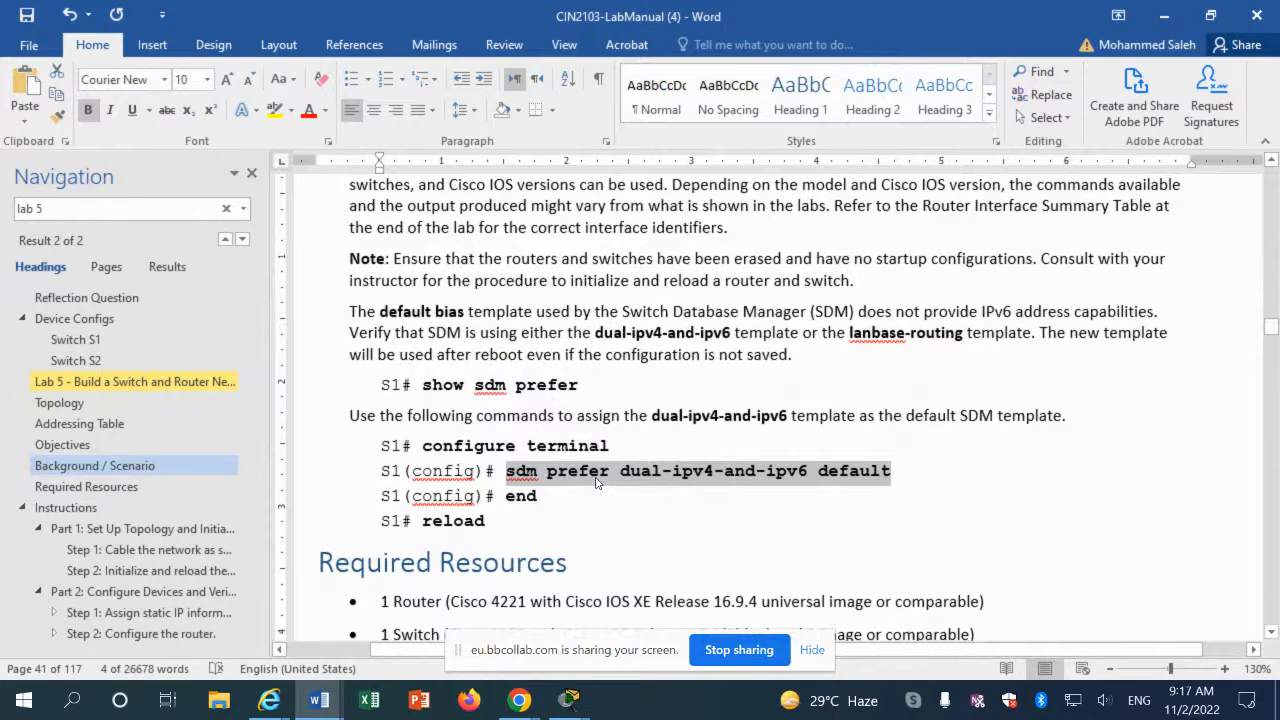
mouse_move(569, 700)
left_click(675, 605)
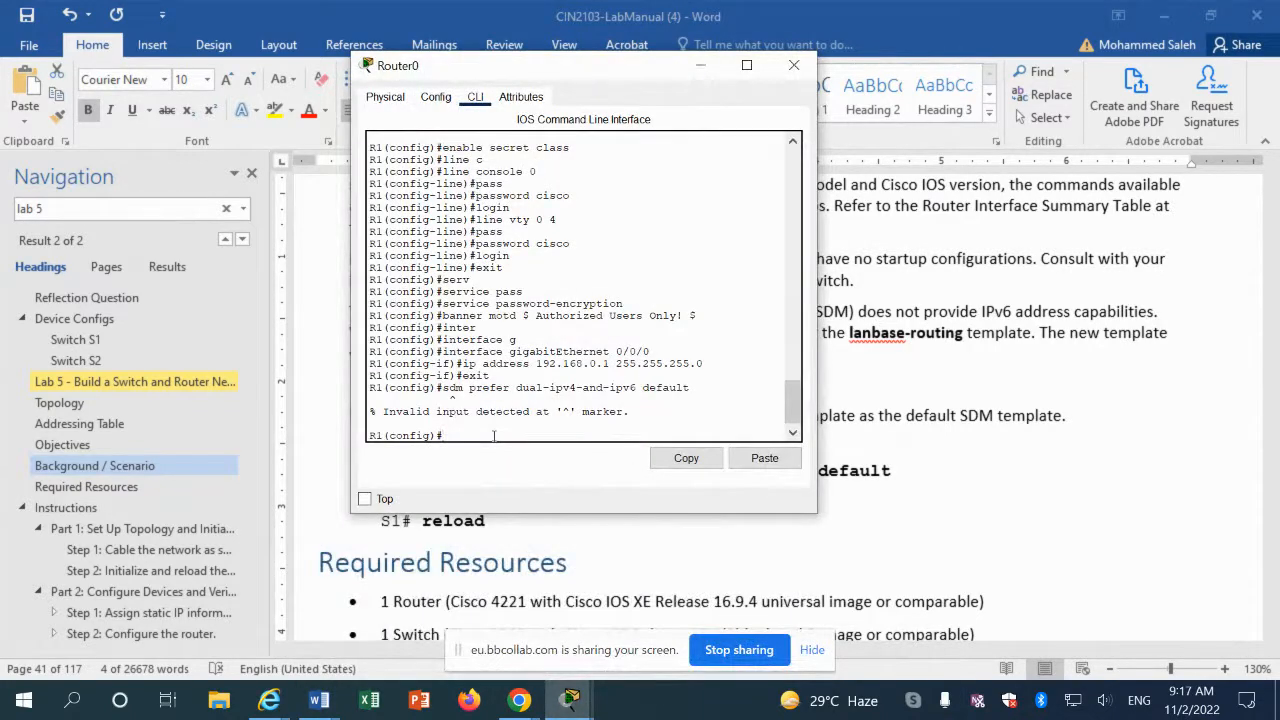
type("sdm ?")
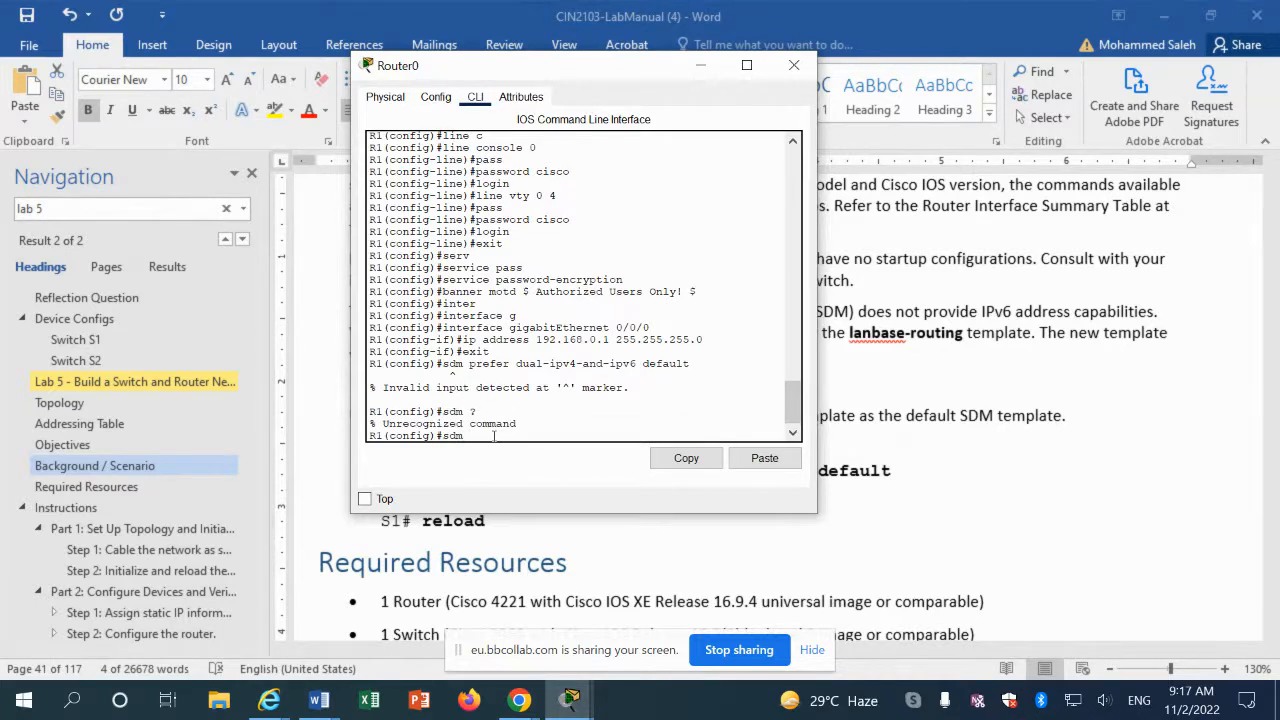
type("?")
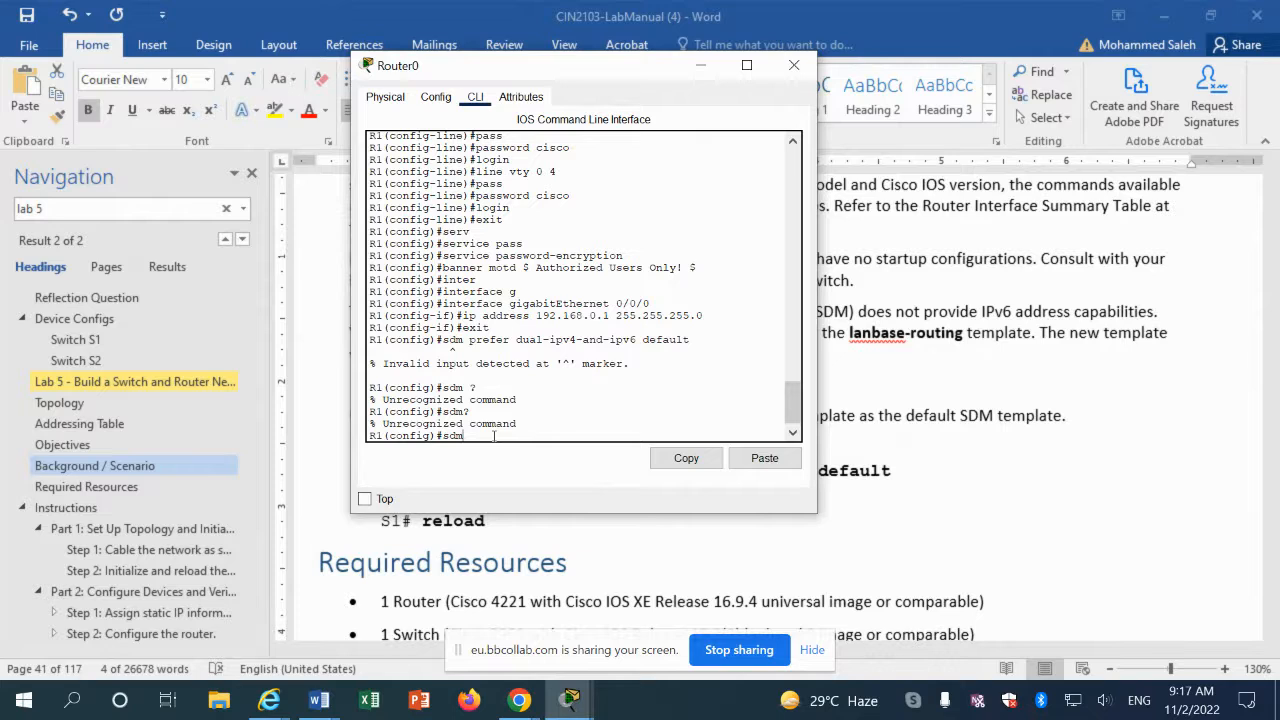
key("BackSpace")
key("BackSpace")
key("BackSpace")
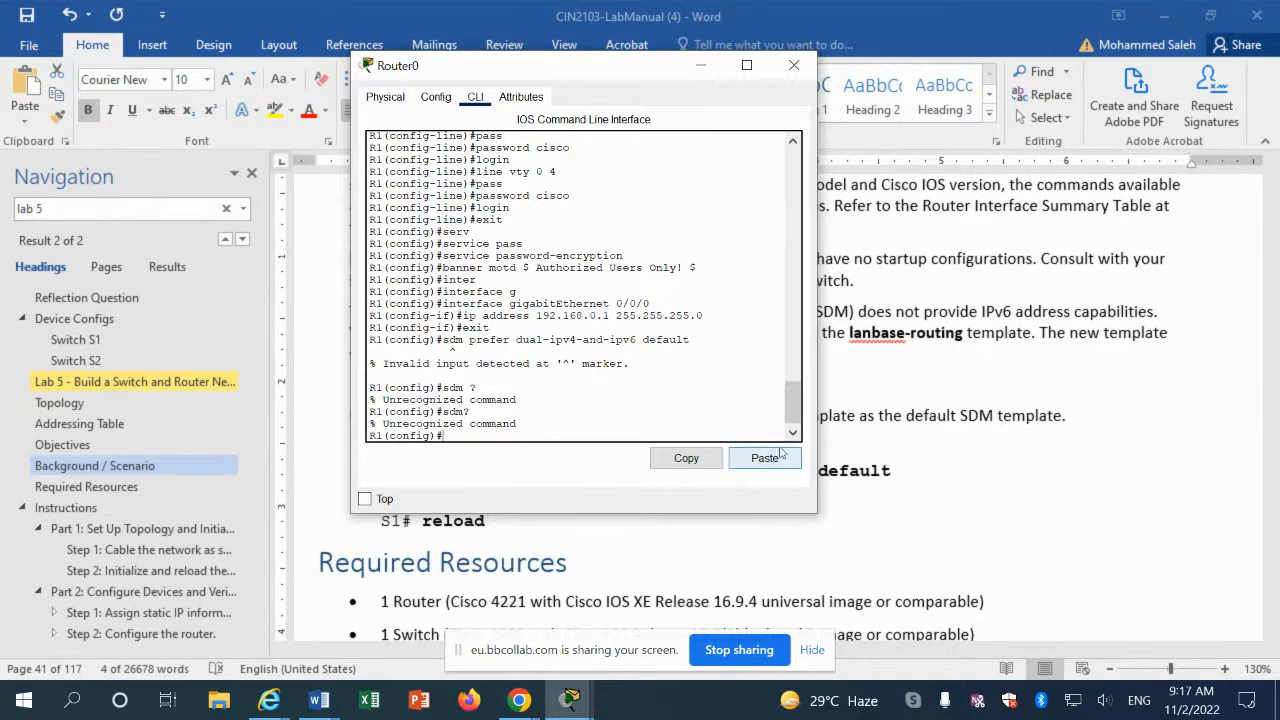
key("Return")
key("Return")
key("Return")
key("Return")
key("Return")
key("Return")
key("Return")
key("Return")
key("Return")
key("Return")
key("Return")
key("Return")
key("Return")
key("Return")
key("Return")
key("Return")
key("Return")
key("Return")
key("Return")
key("Return")
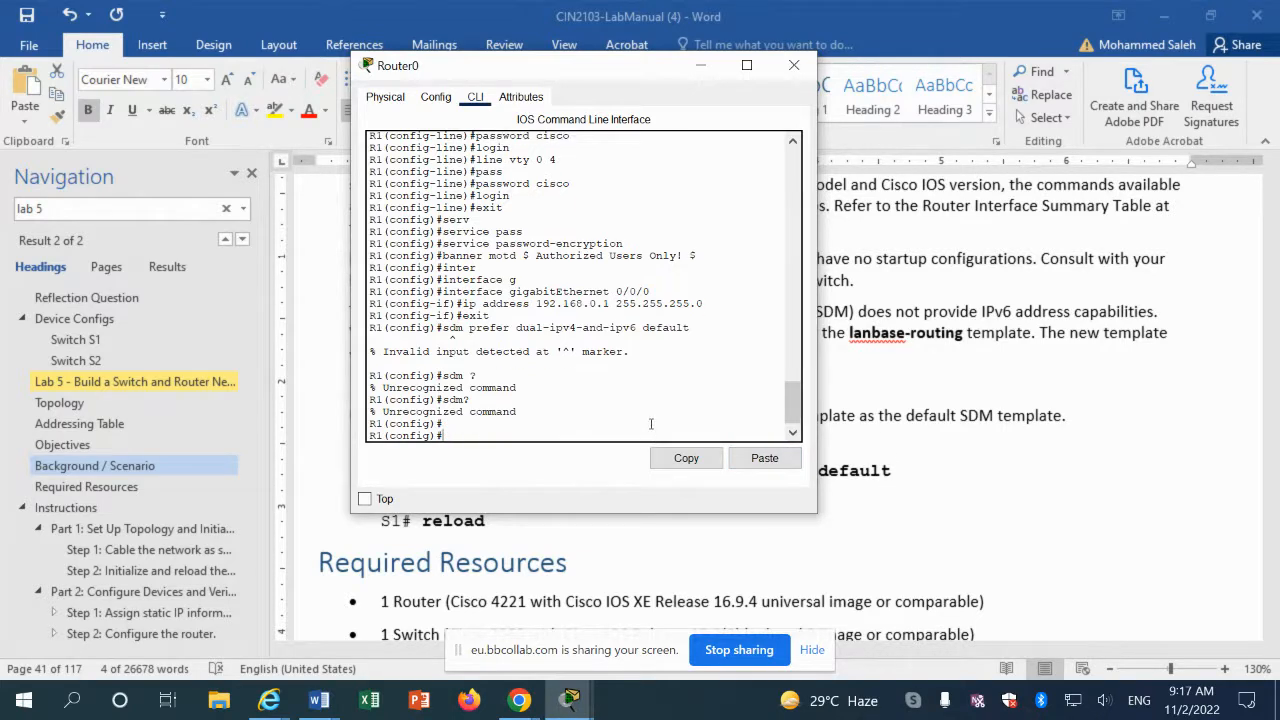
left_click(940, 394)
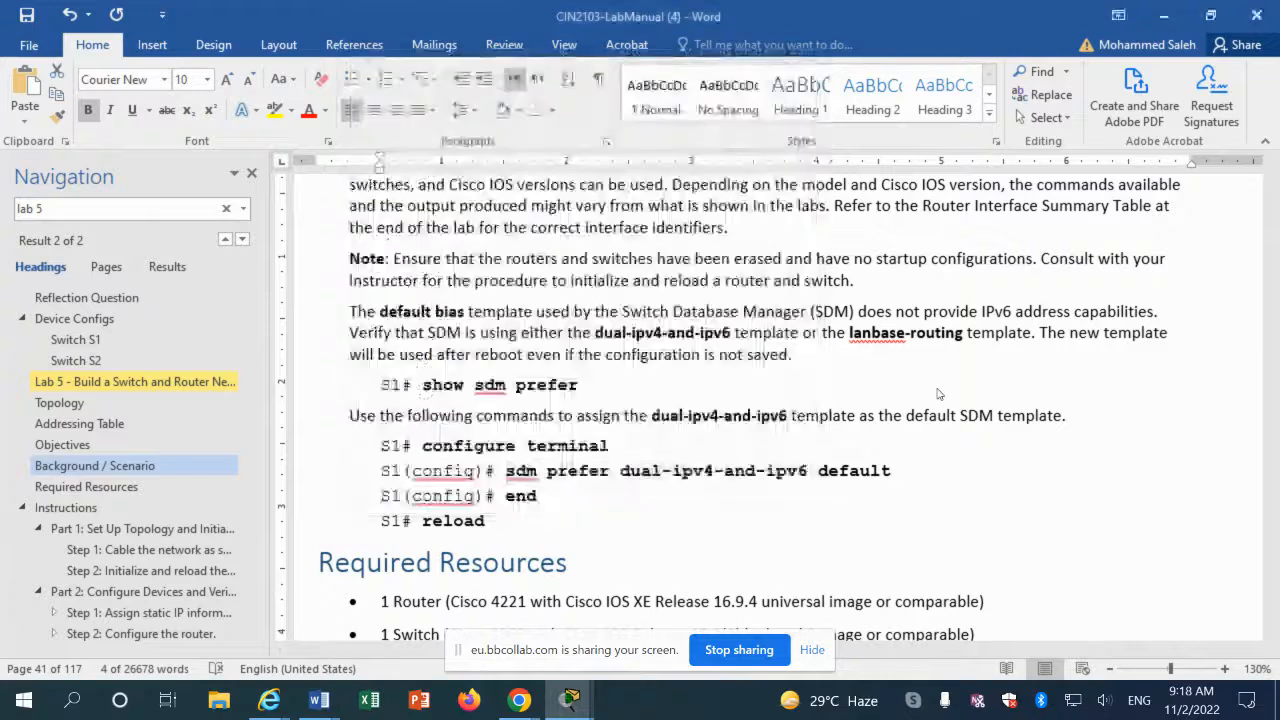
Step: Copy the manual's 'ipv6 address 2001:db8:acad::1/64' line from the Step 2 interface commands
left_click(488, 482)
scroll(489, 484, "down", 3)
scroll(489, 484, "down", 20)
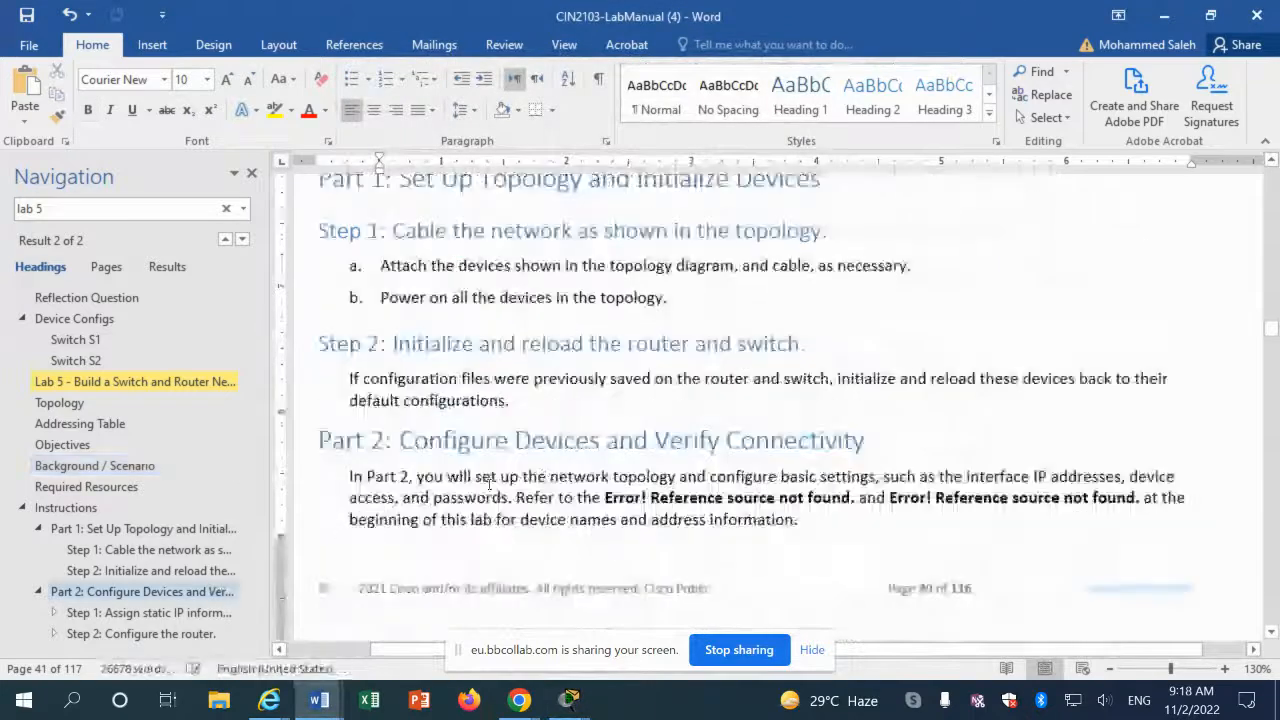
scroll(489, 489, "down", 10)
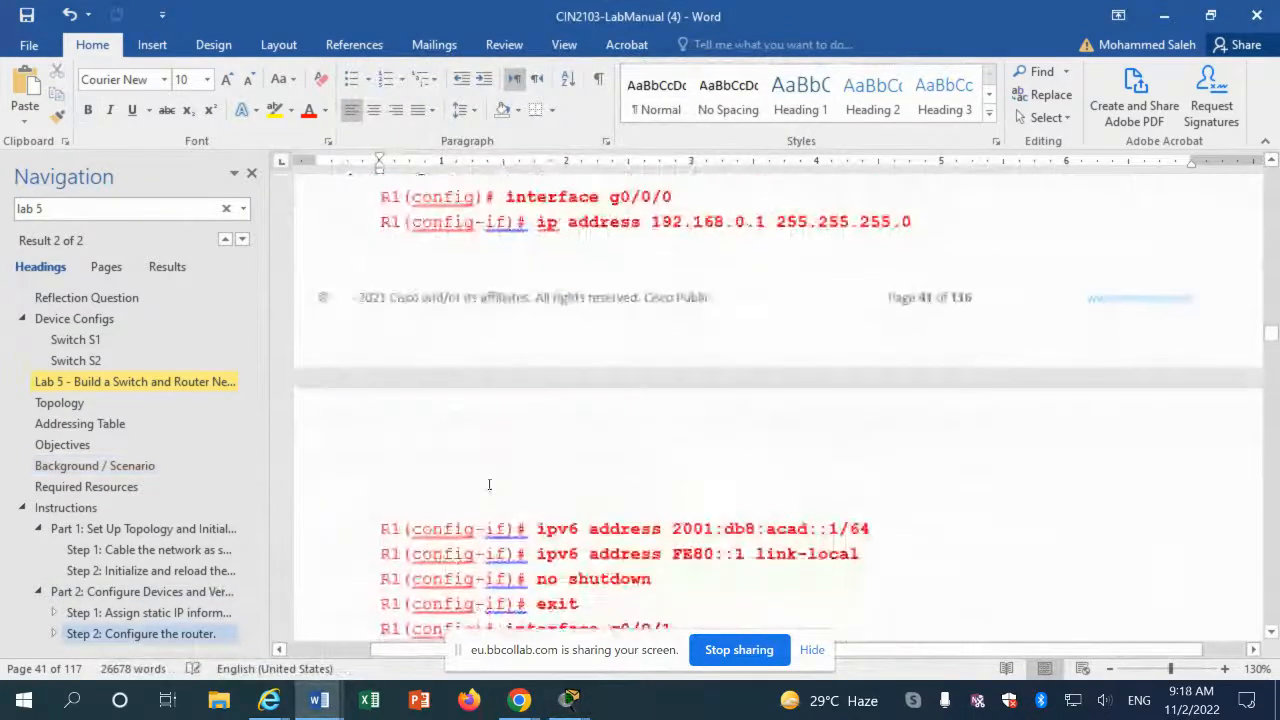
scroll(489, 484, "up", 3)
scroll(489, 484, "up", 3)
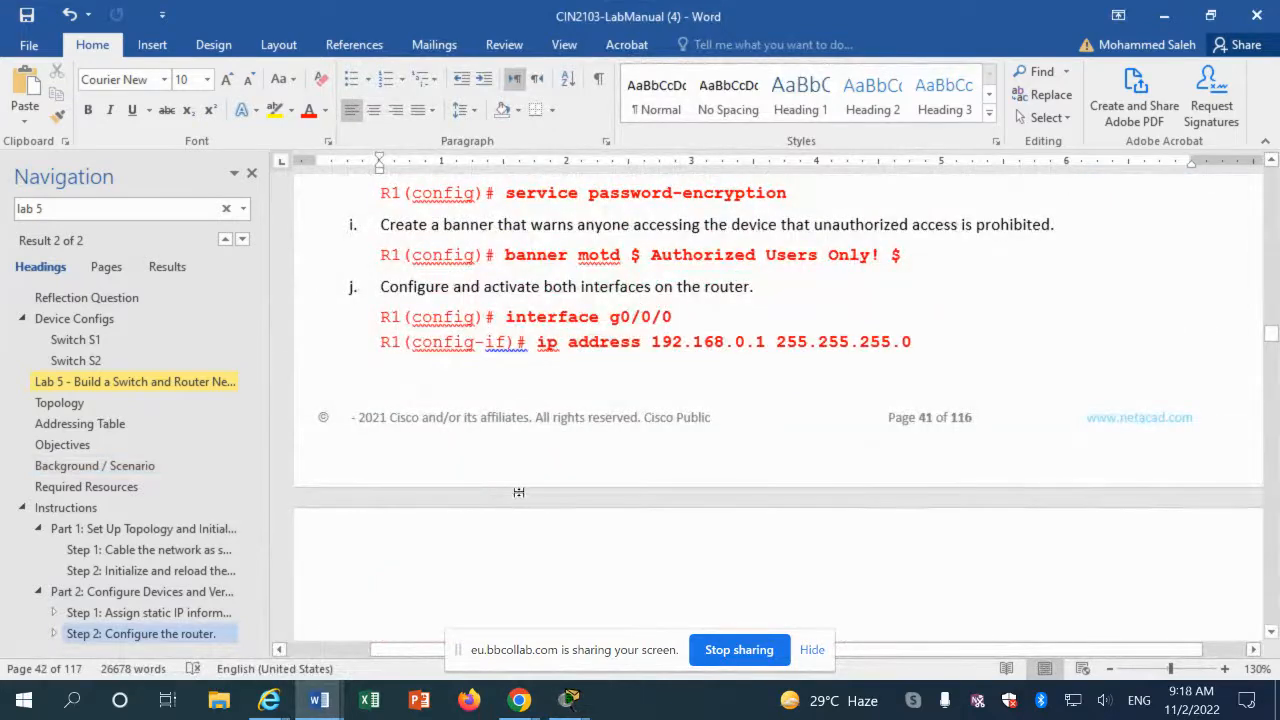
scroll(519, 492, "down", 2)
scroll(472, 405, "up", 2)
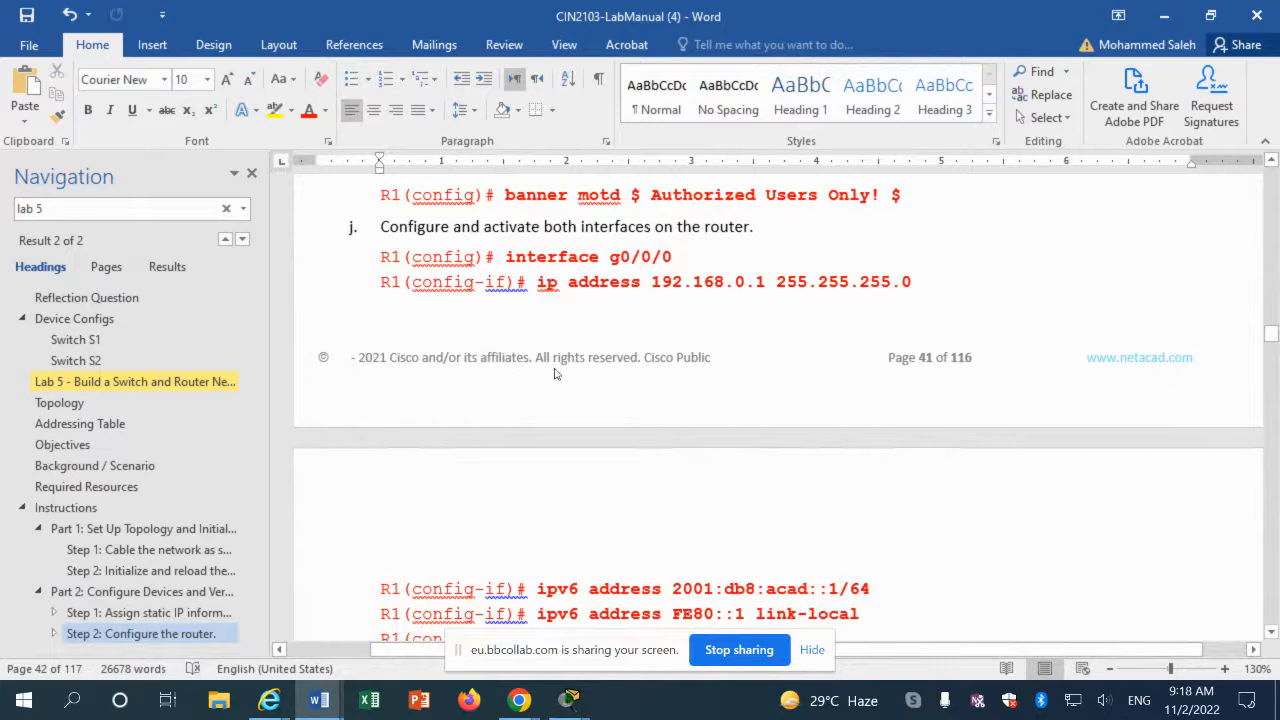
left_click_drag(538, 589, 870, 589)
key("ctrl+c")
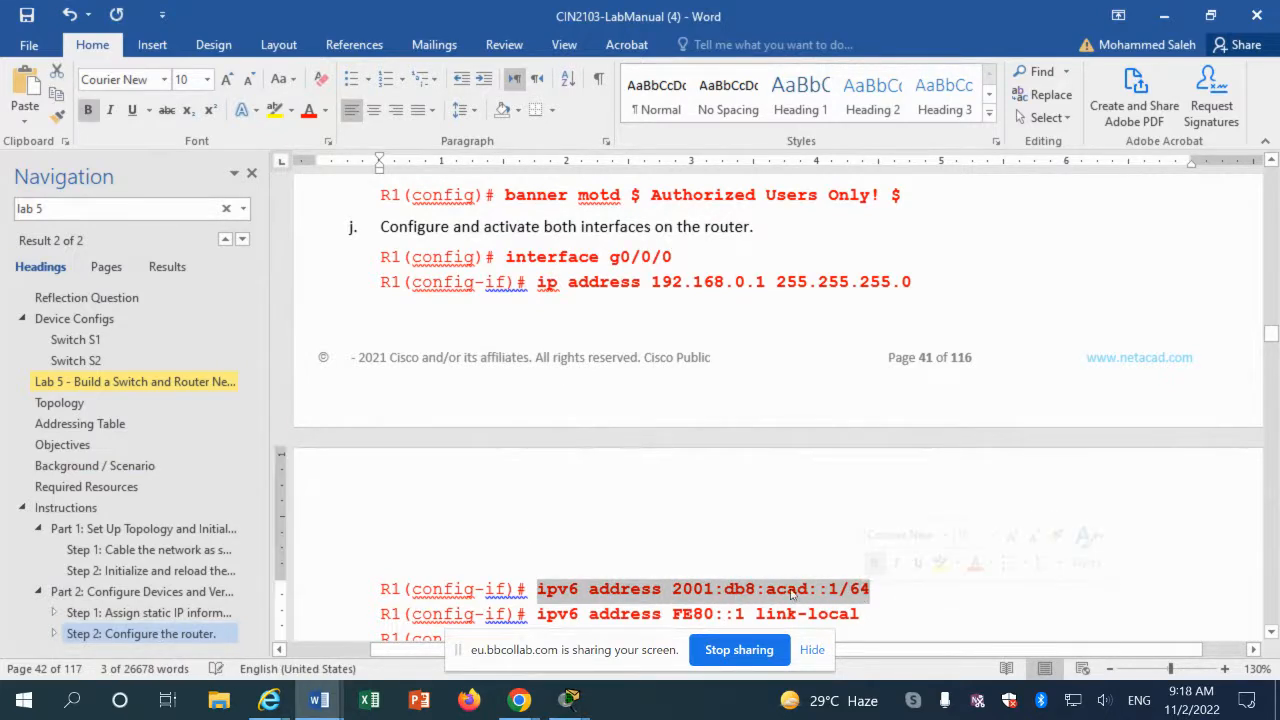
right_click(790, 595)
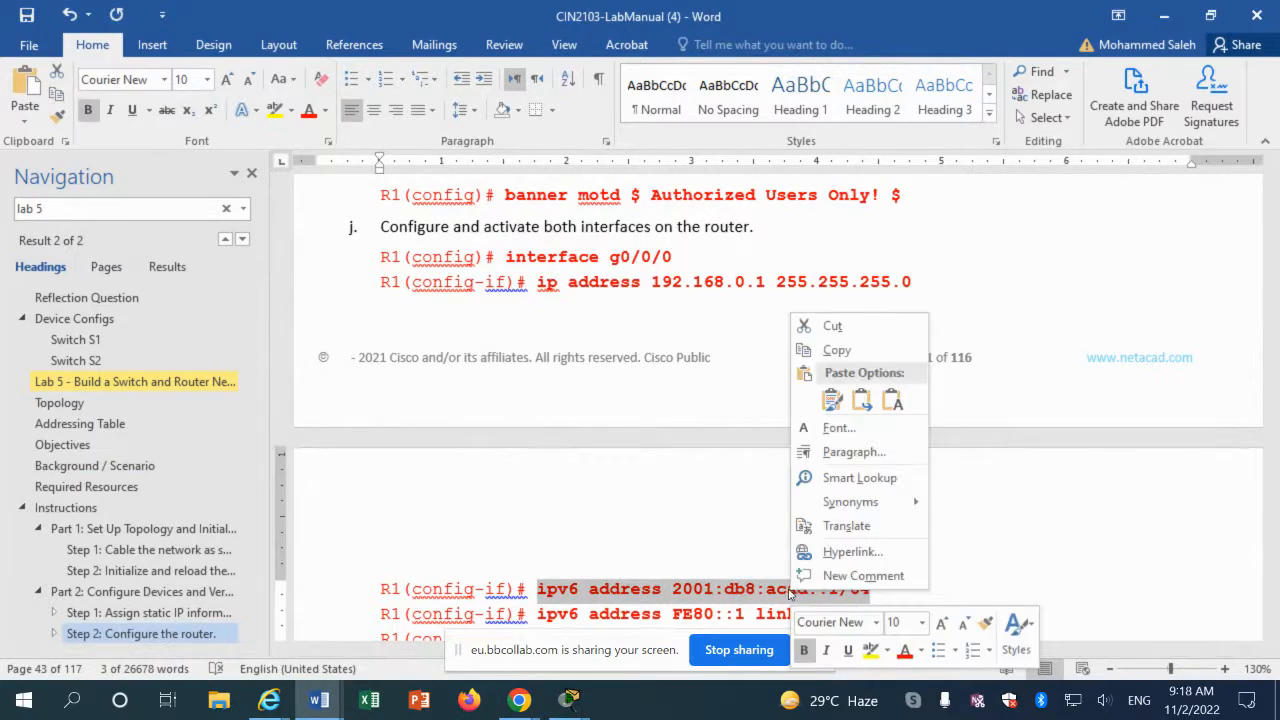
left_click(832, 352)
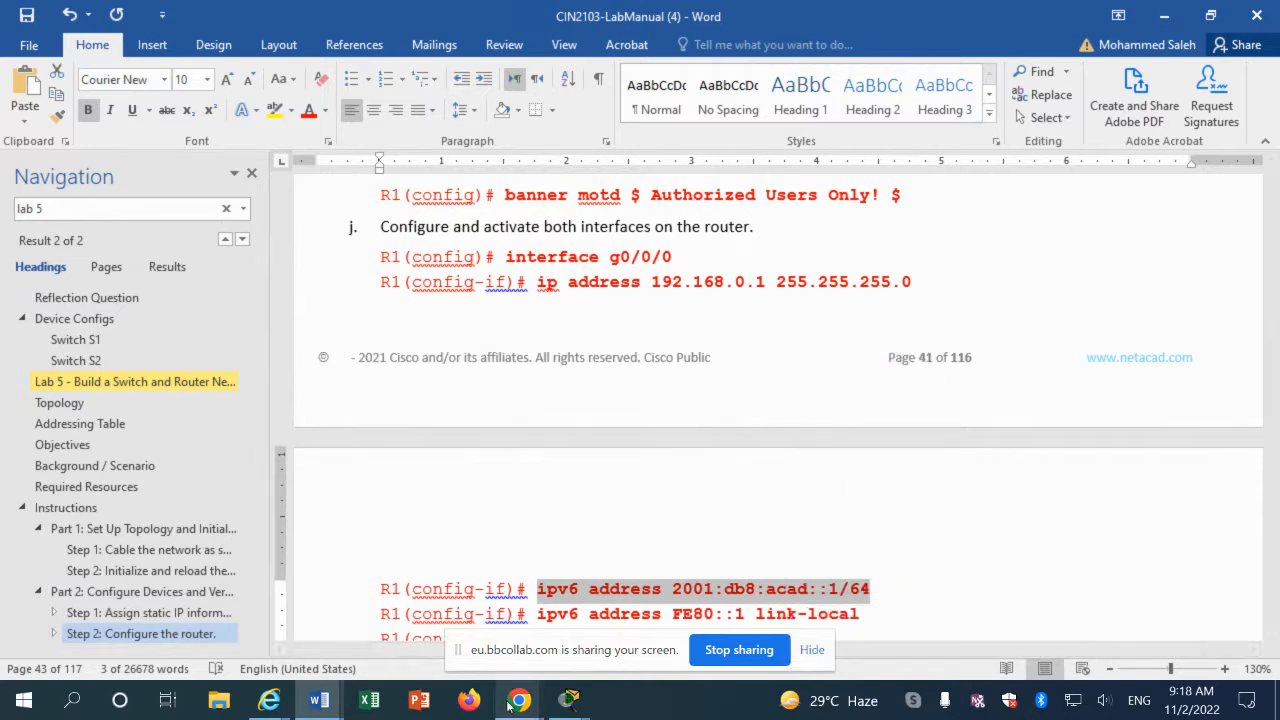
left_click(569, 700)
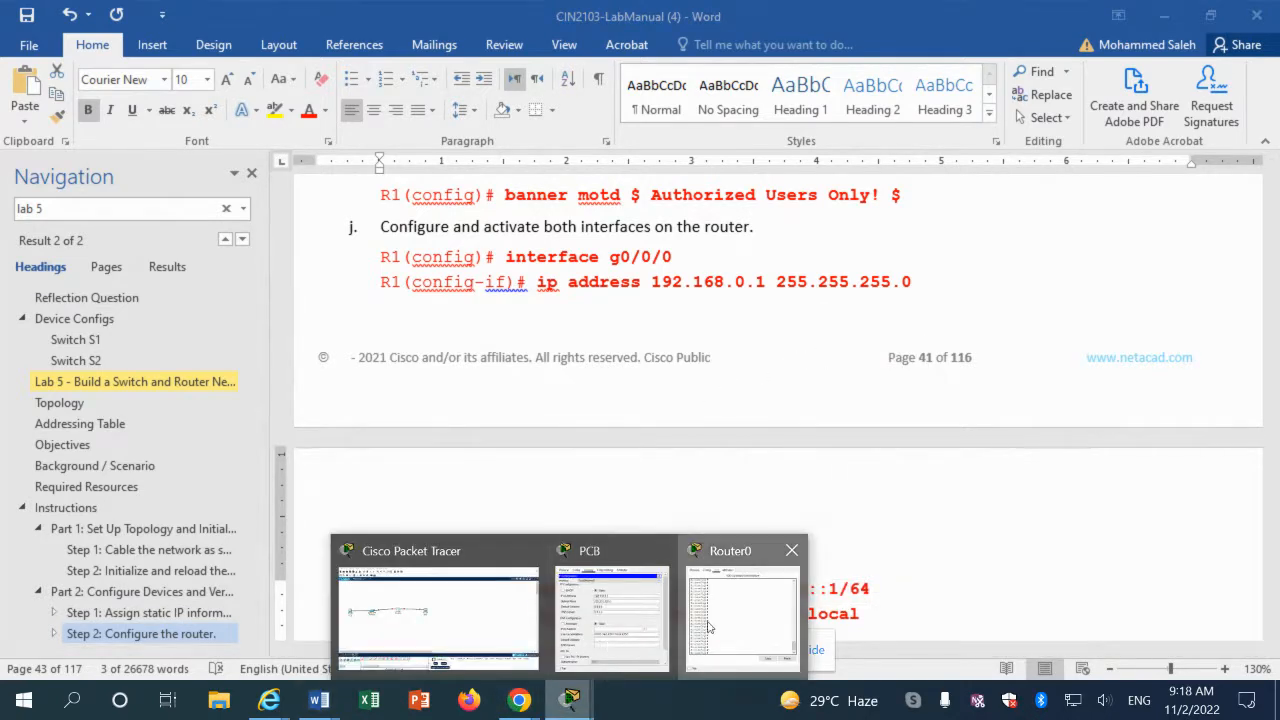
Step: Enter interface gigabitEthernet 0/0/0 on R1 and apply 'ipv6 address 2001:db8:acad::1/64'
left_click(741, 610)
type("ig)#i")
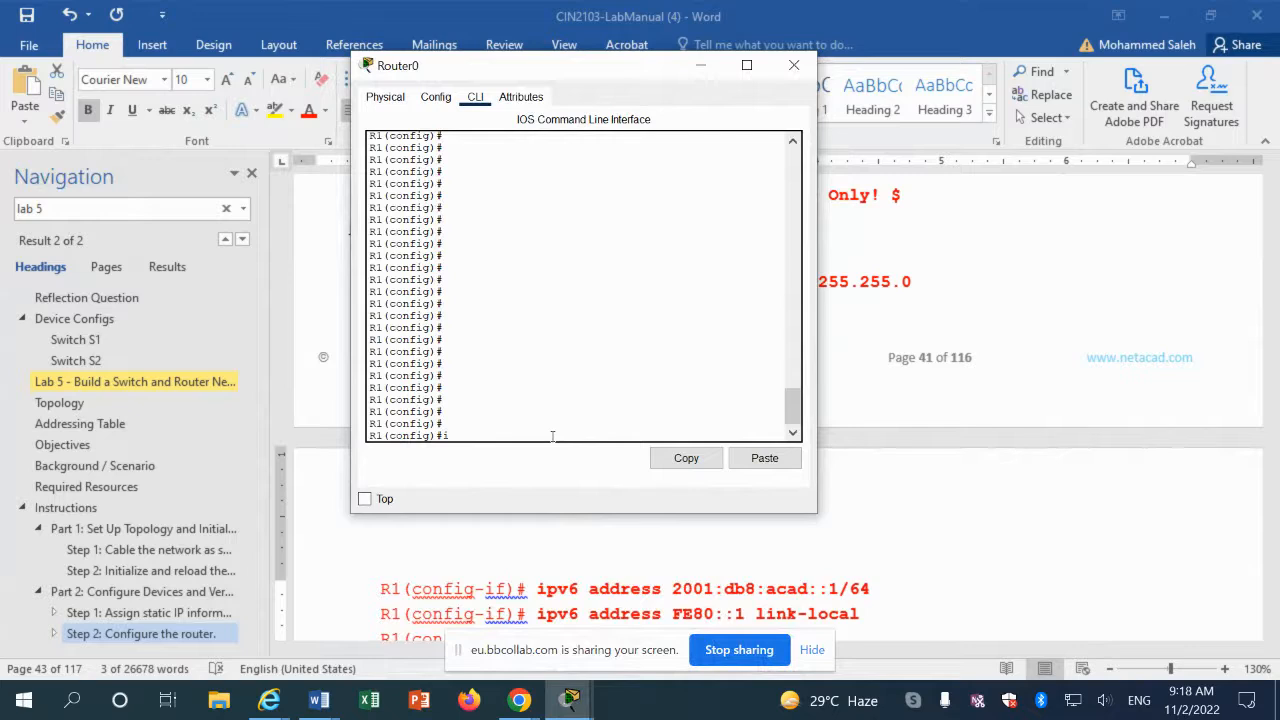
type("nterf")
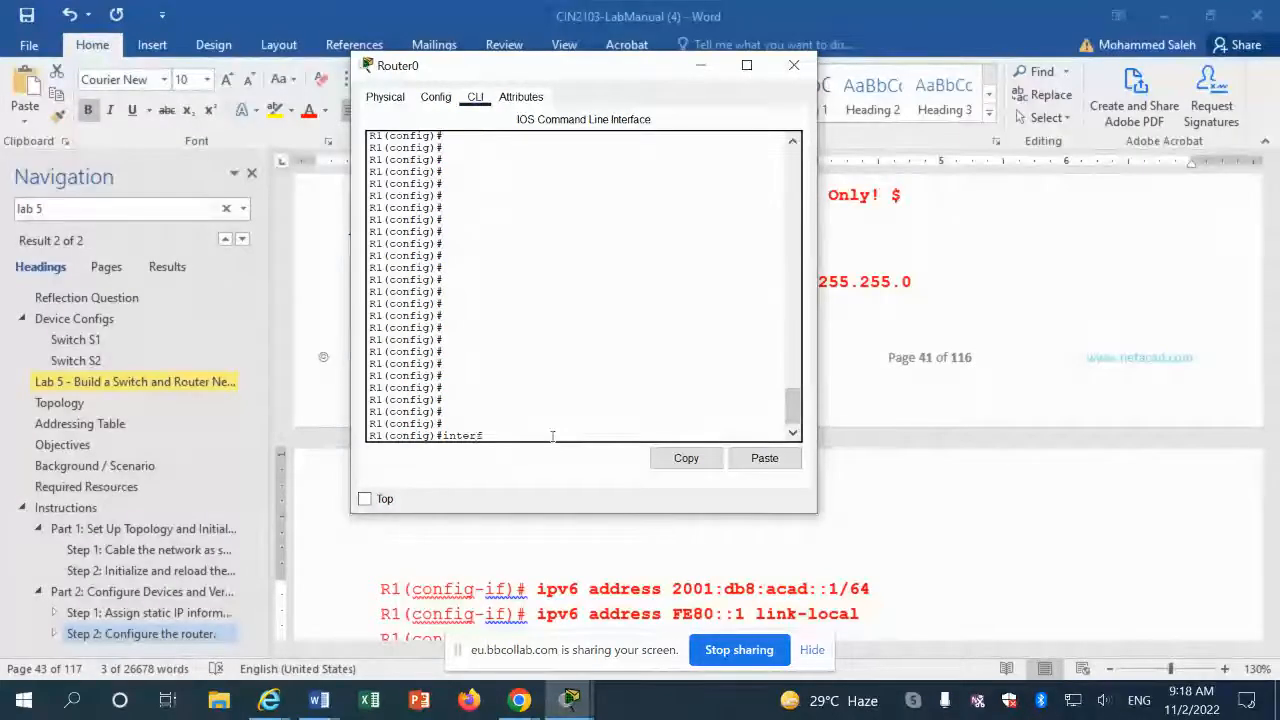
key("Tab")
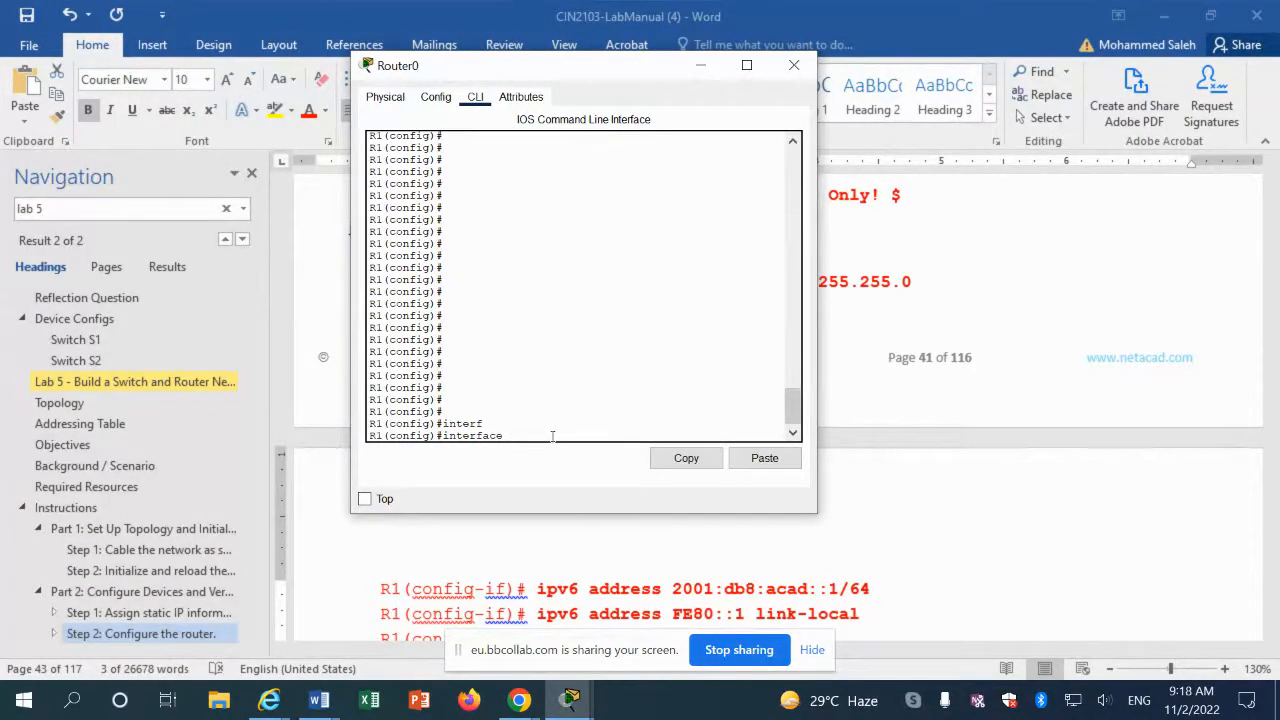
type("g")
key("Tab")
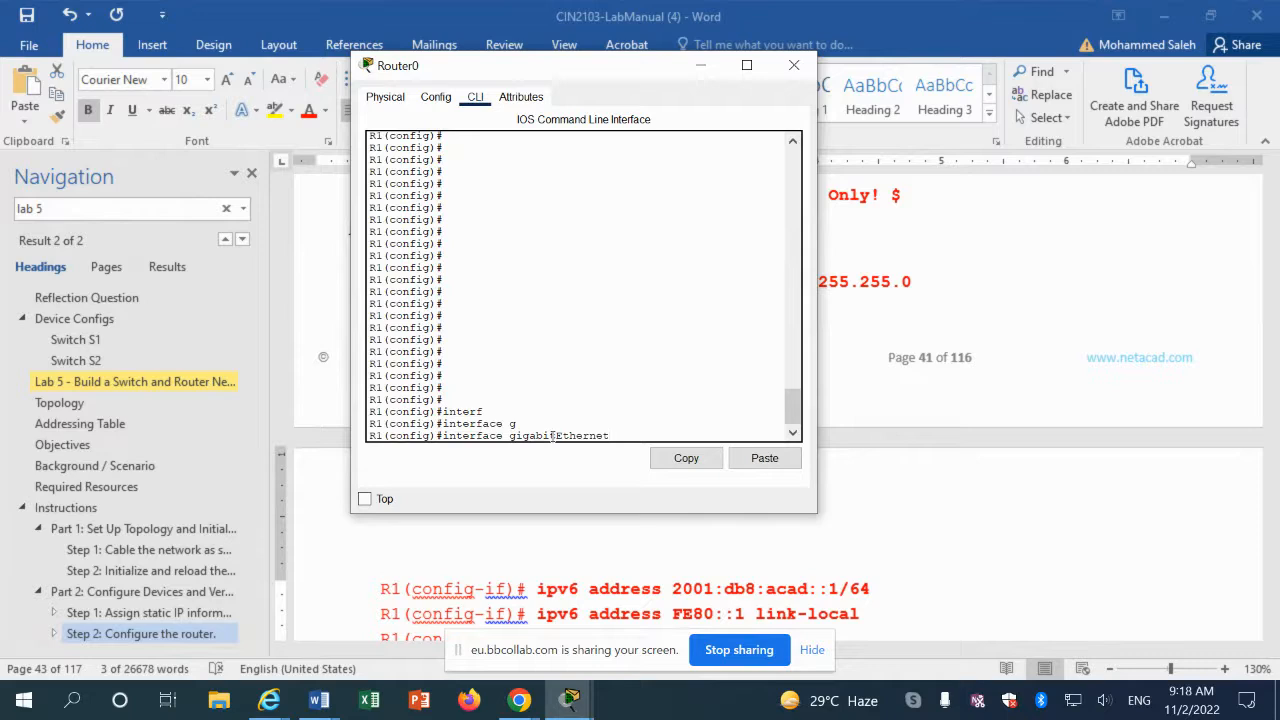
type("0")
type("/0/0")
key("Return")
left_click(770, 458)
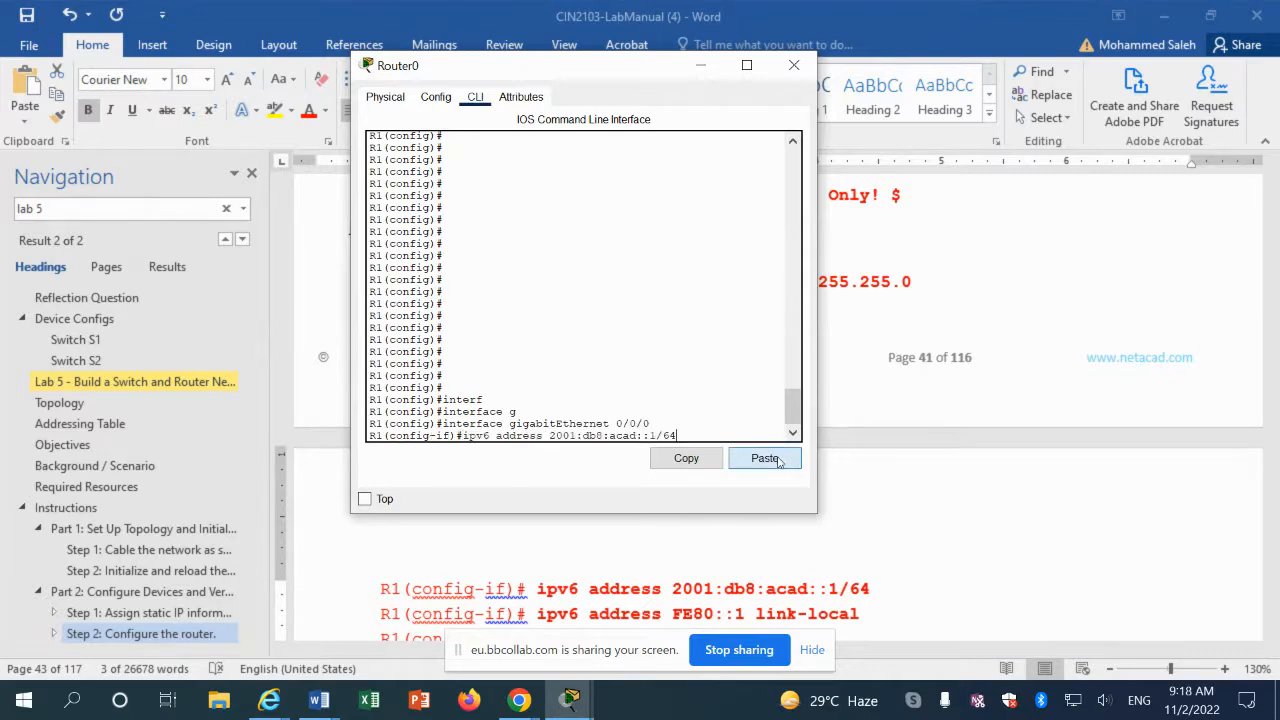
key("Return")
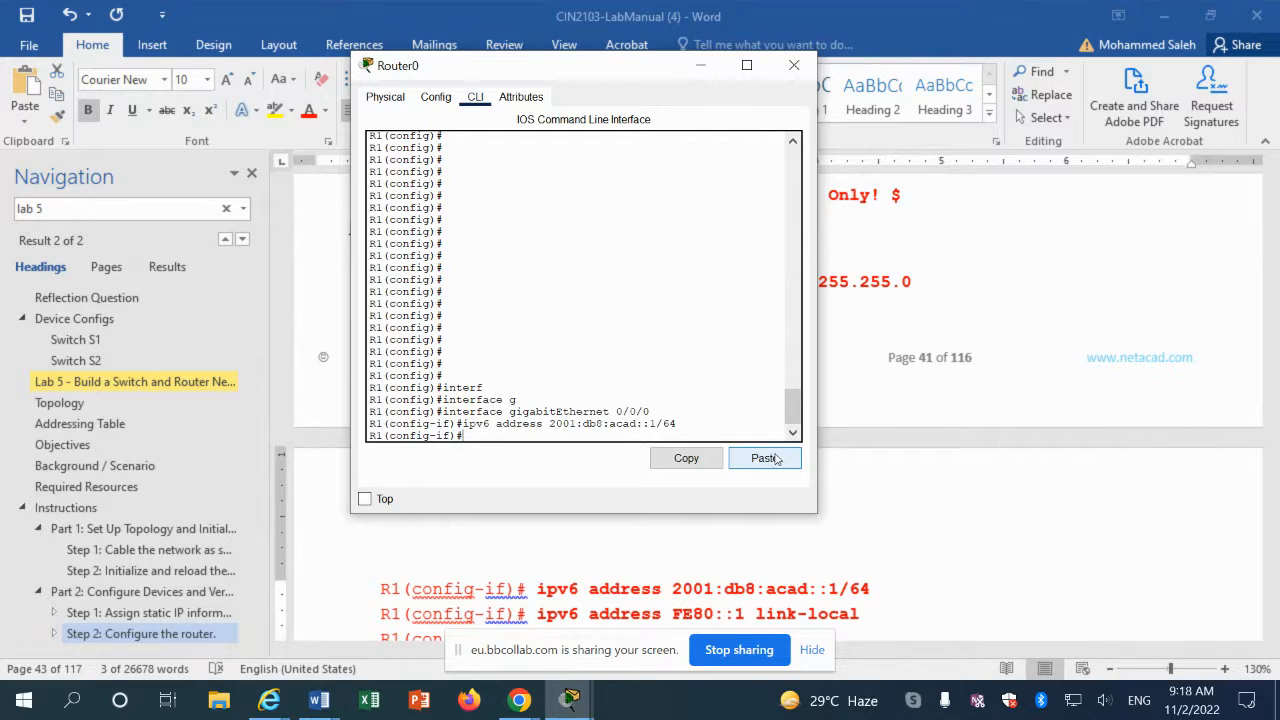
Step: Copy the manual's FE80::1 link-local command and apply it to R1's GigabitEthernet 0/0/0
left_click(548, 618)
left_click(578, 614)
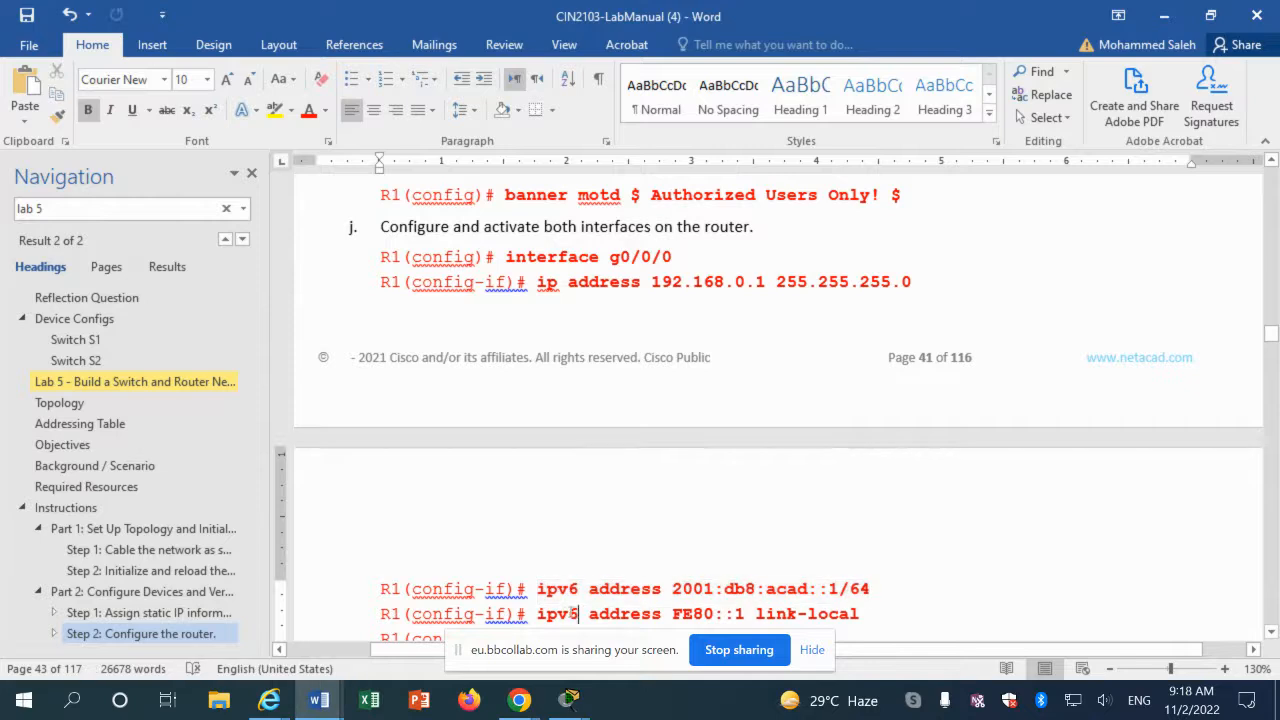
double_click(574, 614)
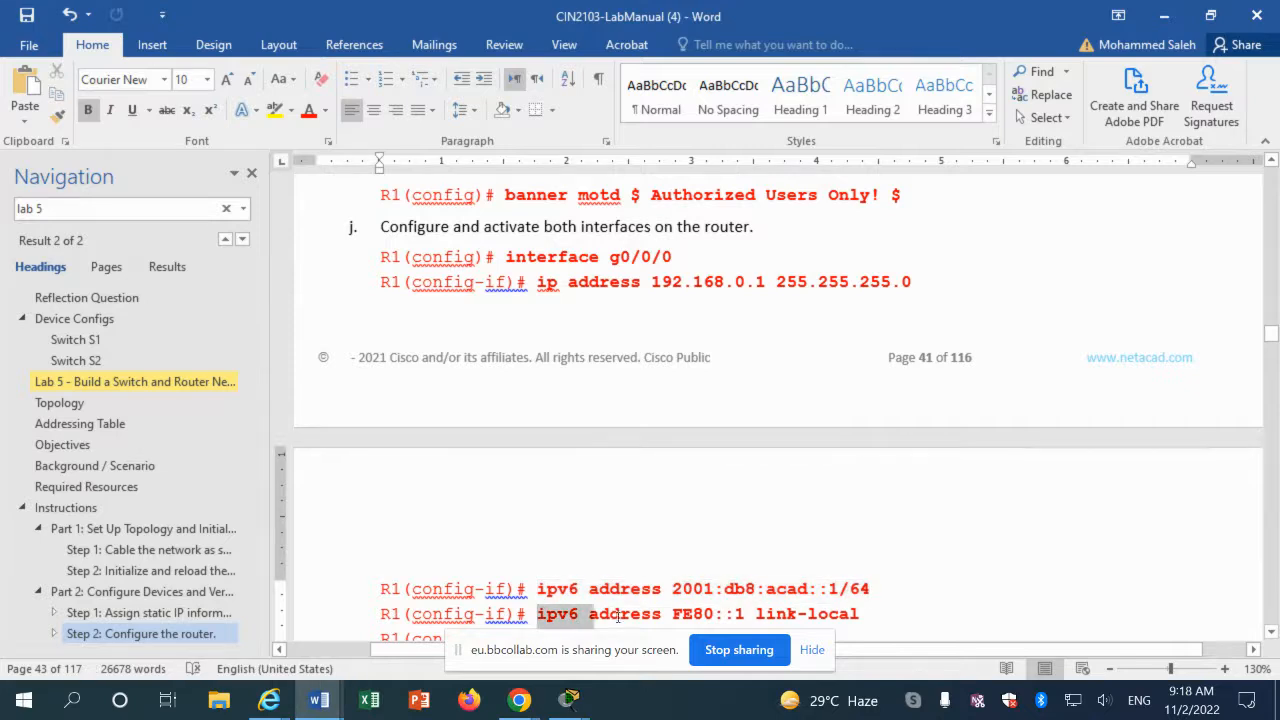
left_click_drag(618, 617, 860, 617)
key("ctrl+c")
right_click(835, 620)
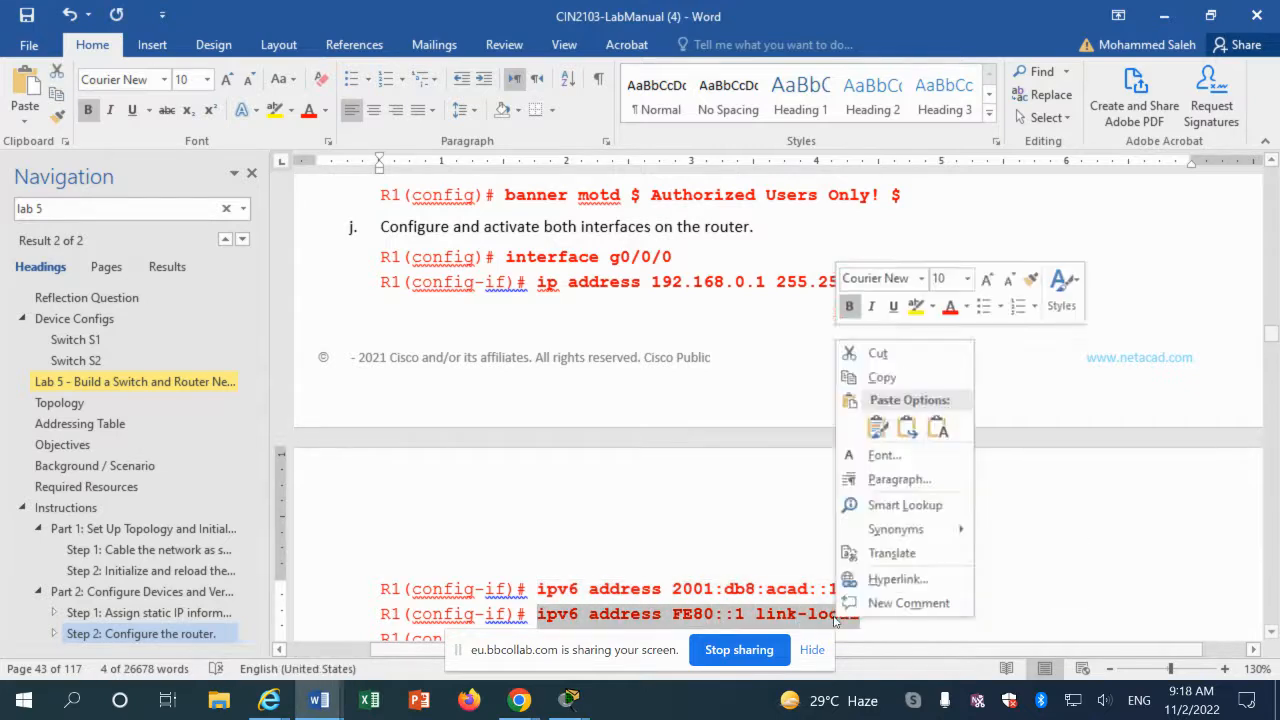
left_click(880, 377)
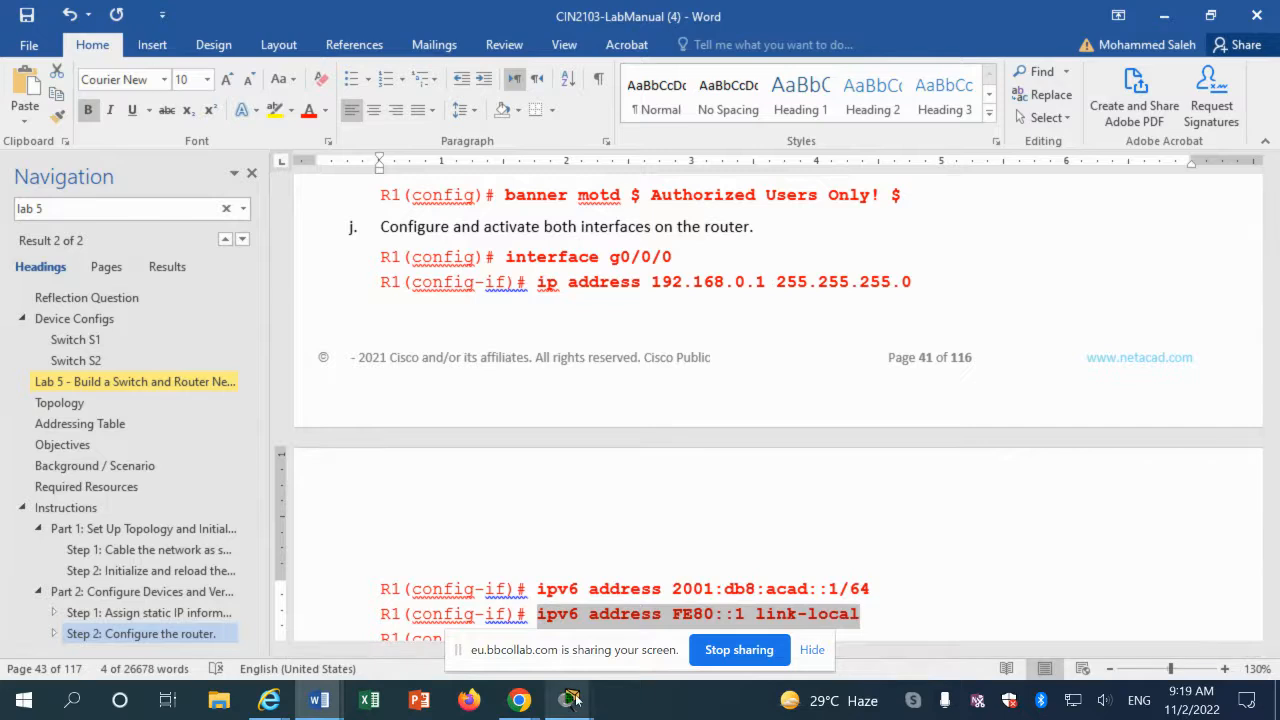
mouse_move(575, 698)
left_click(745, 623)
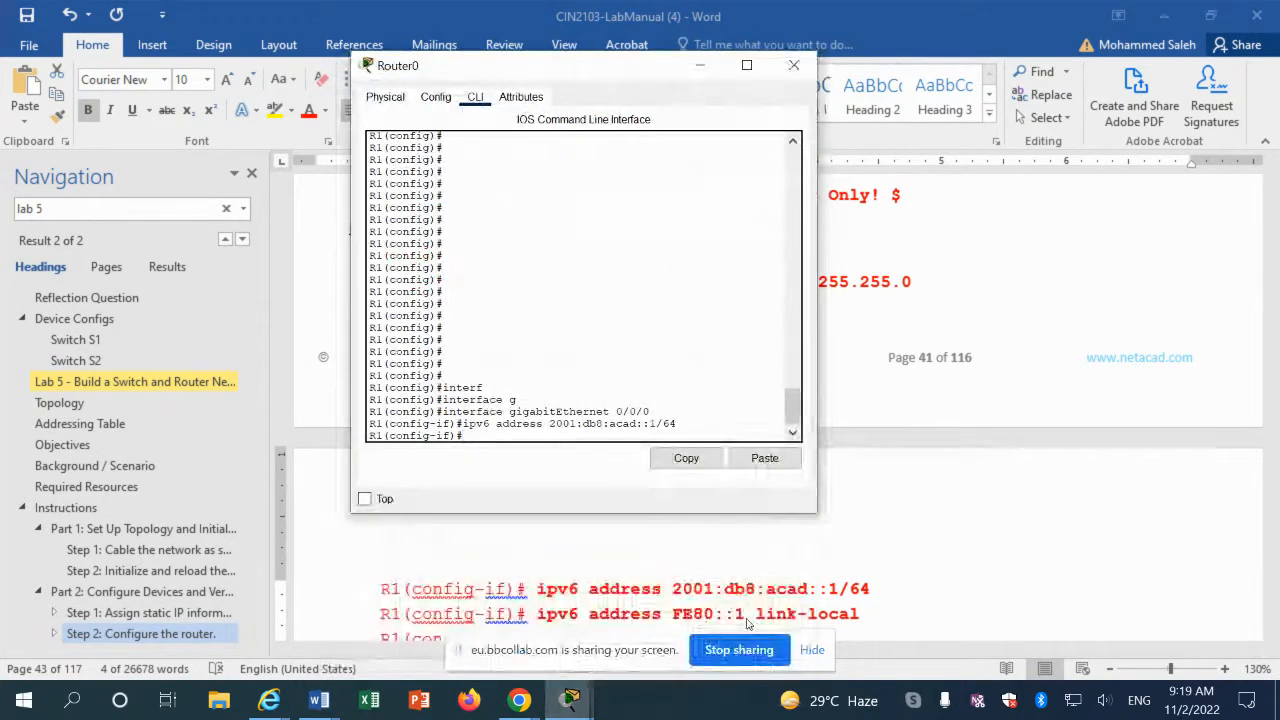
left_click(778, 465)
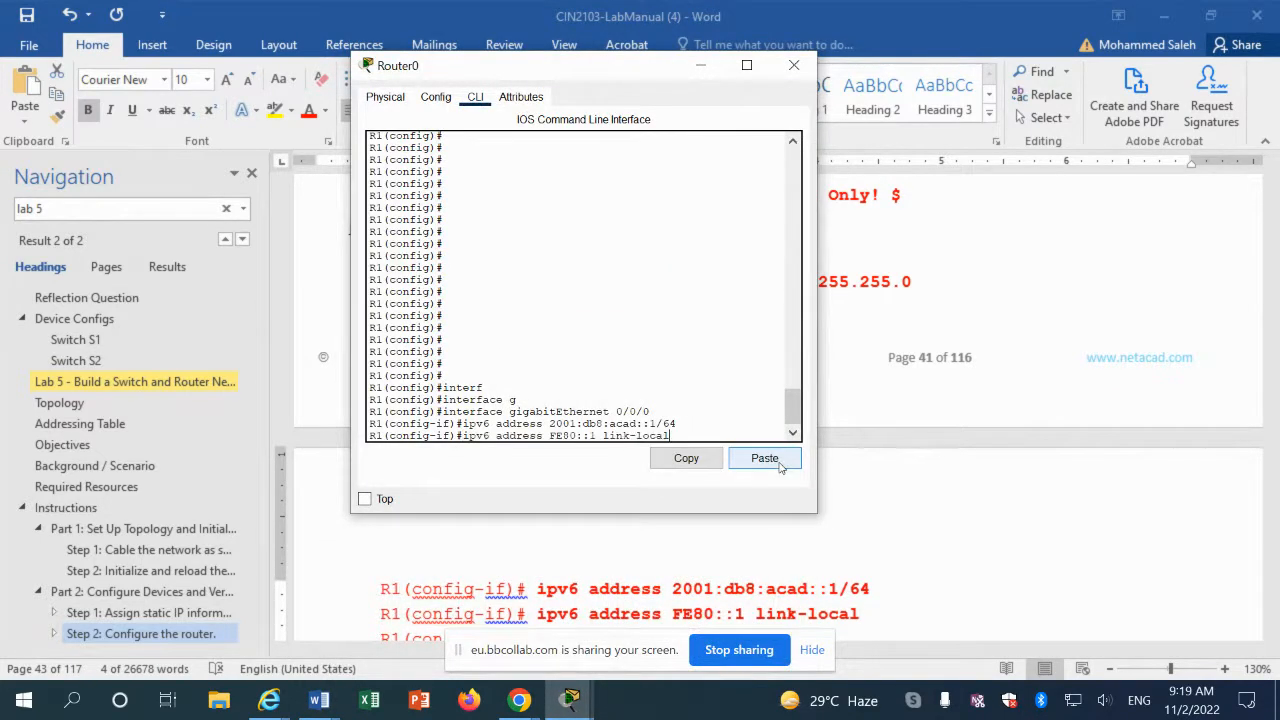
key("Return")
Step: Scroll the lab manual to the no shutdown line
left_click(926, 558)
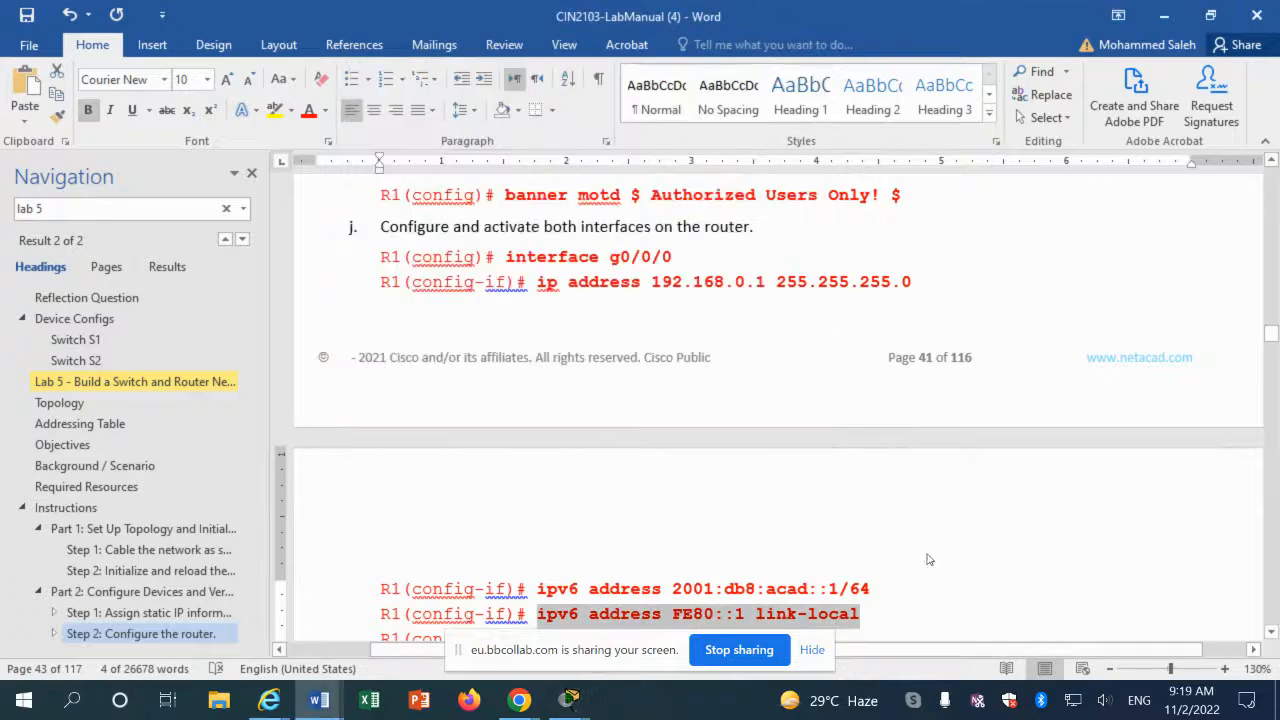
scroll(556, 572, "down", 2)
left_click(561, 519)
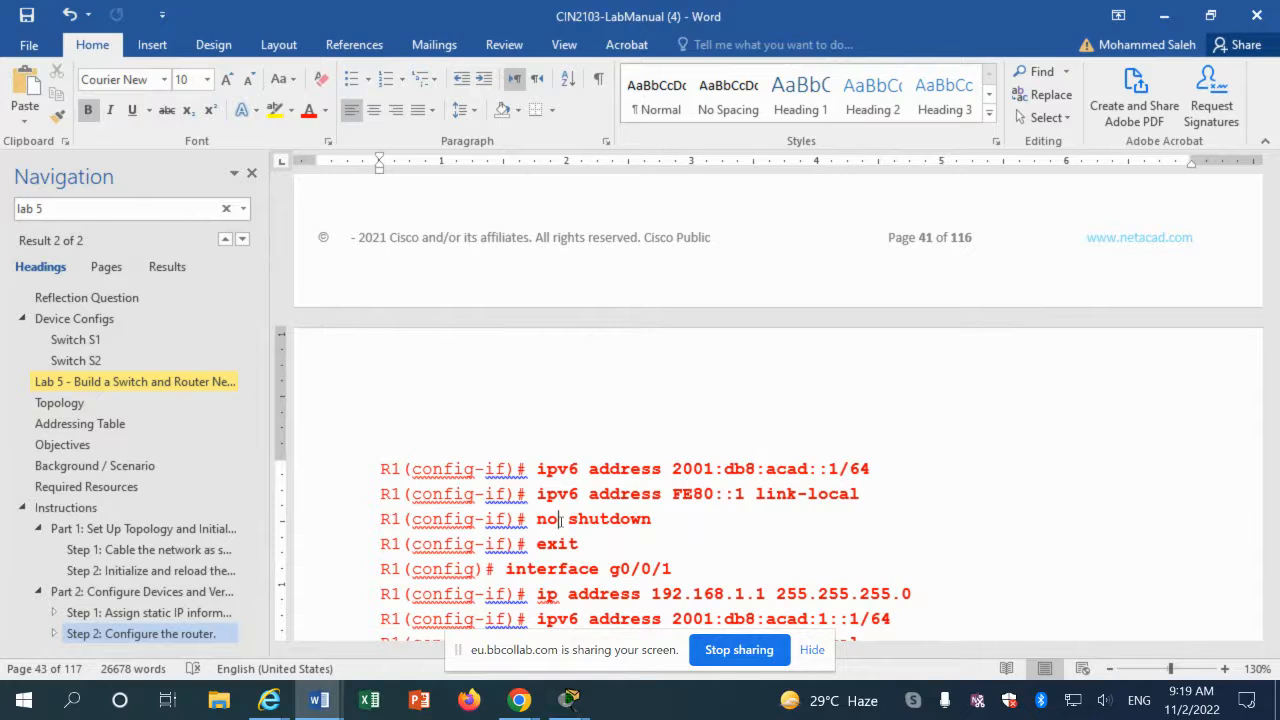
Step: Run no shutdown on R1's GigabitEthernet 0/0/0 so the interface comes up
left_click(568, 700)
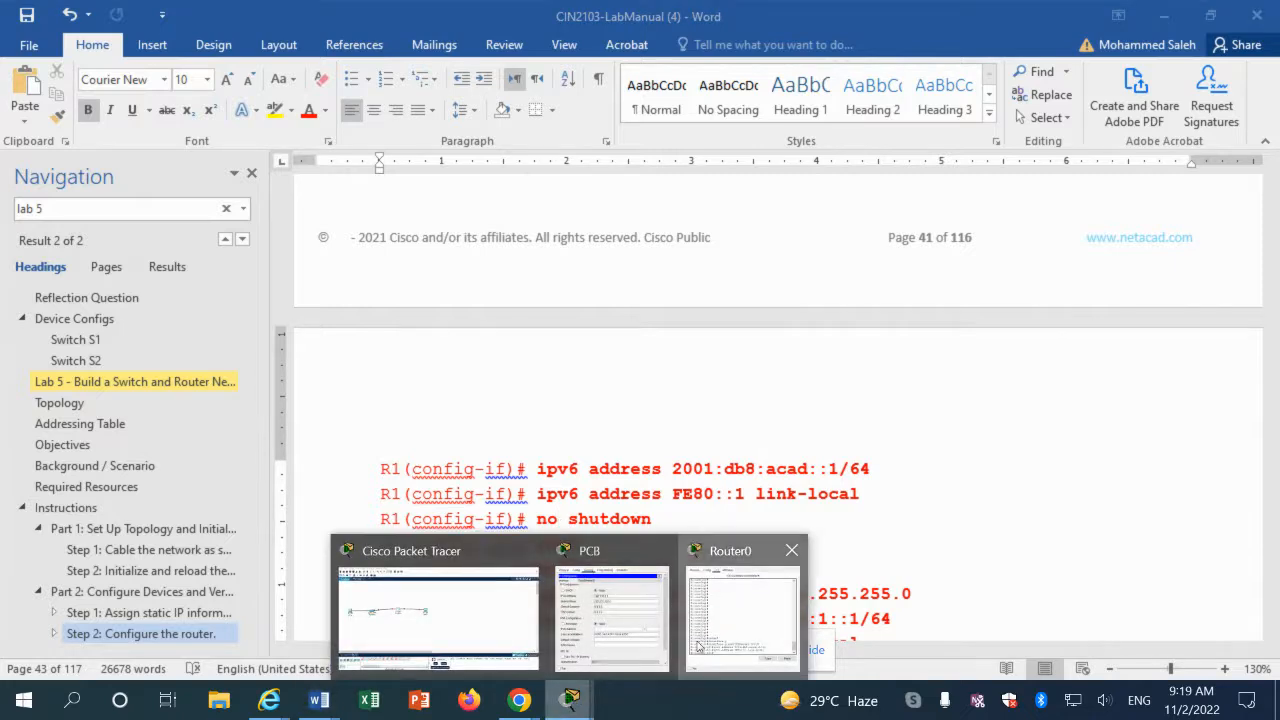
left_click(697, 646)
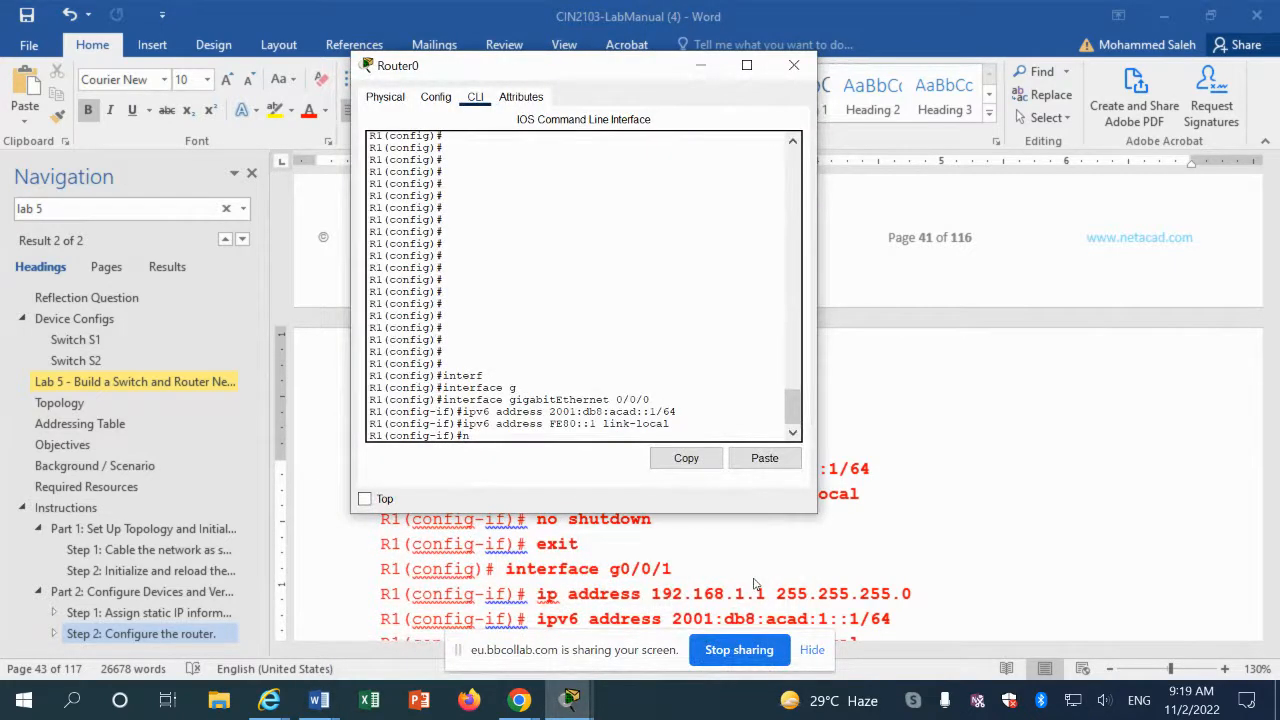
key("Tab")
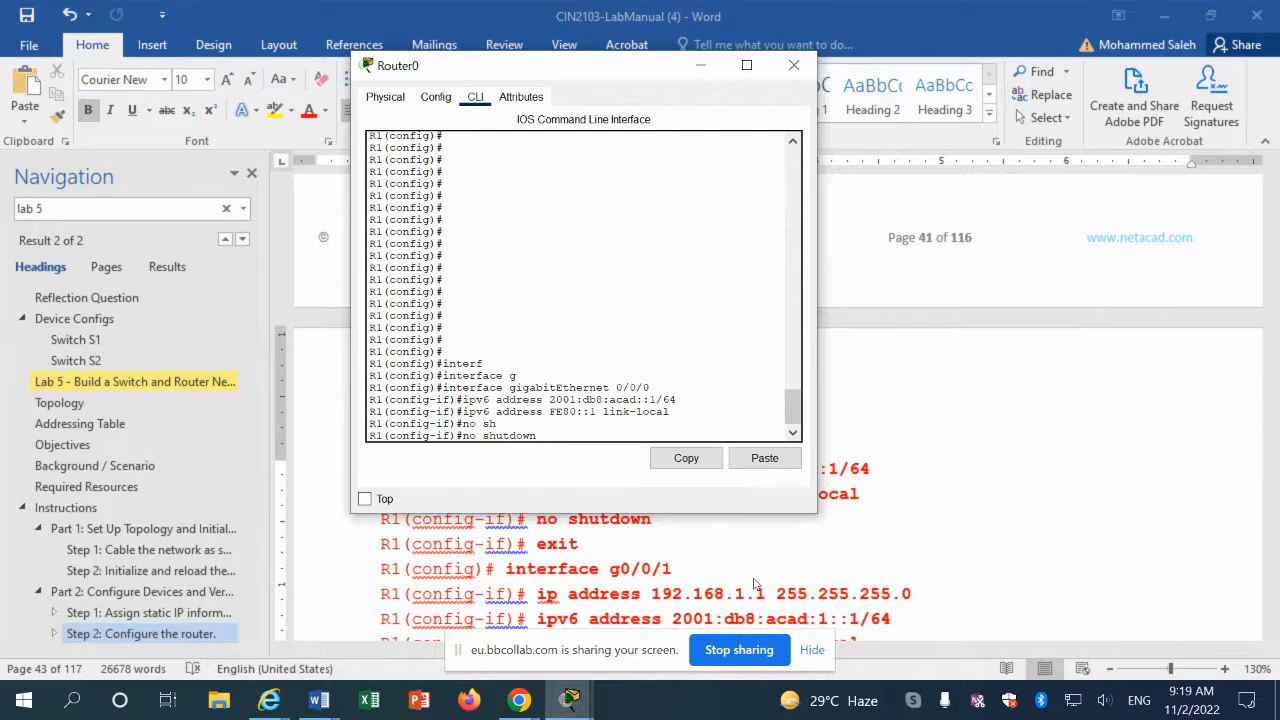
key("Return")
Step: Scroll the manual to the g0/0/1 commands and select its ip address line
left_click(557, 518)
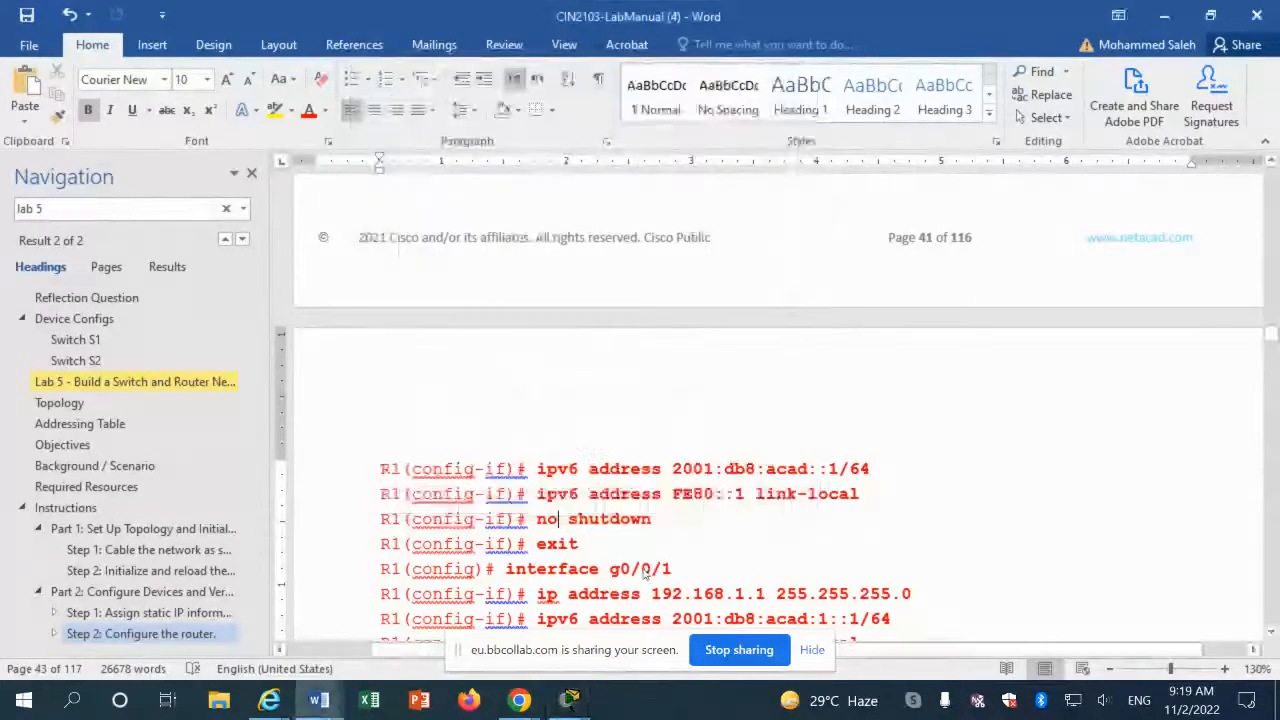
scroll(527, 566, "down", 1)
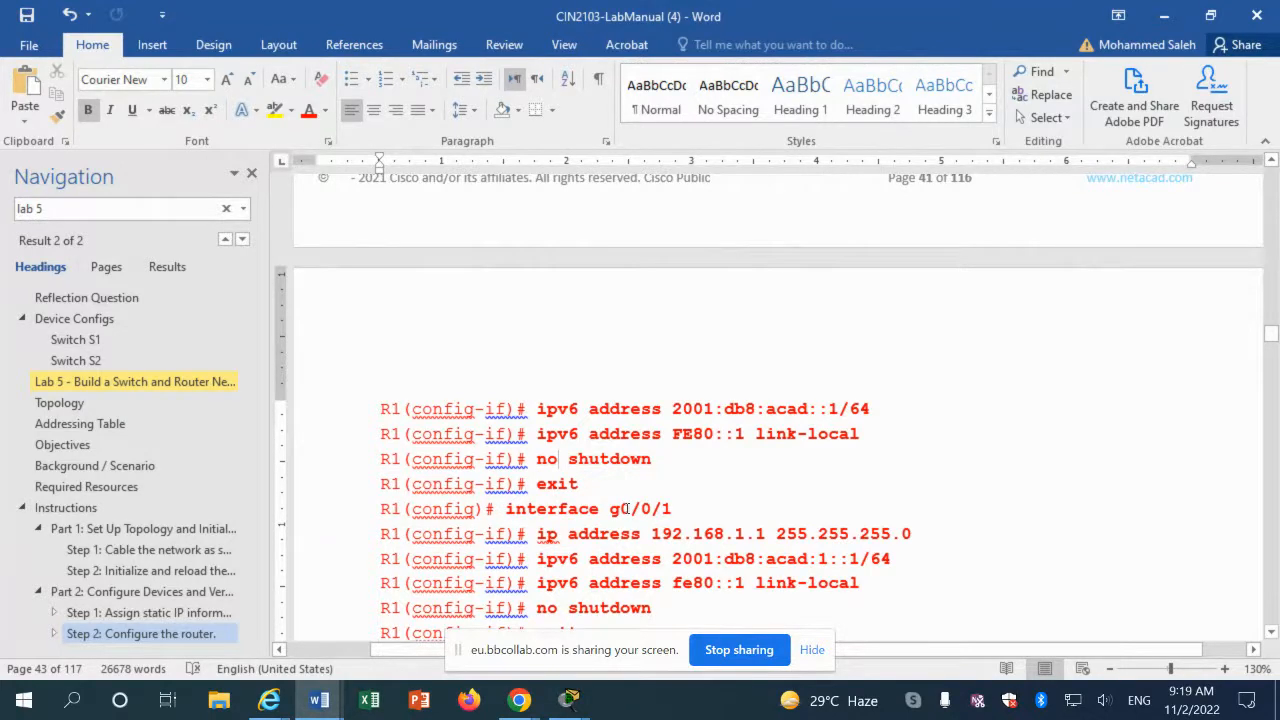
scroll(626, 509, "down", 1)
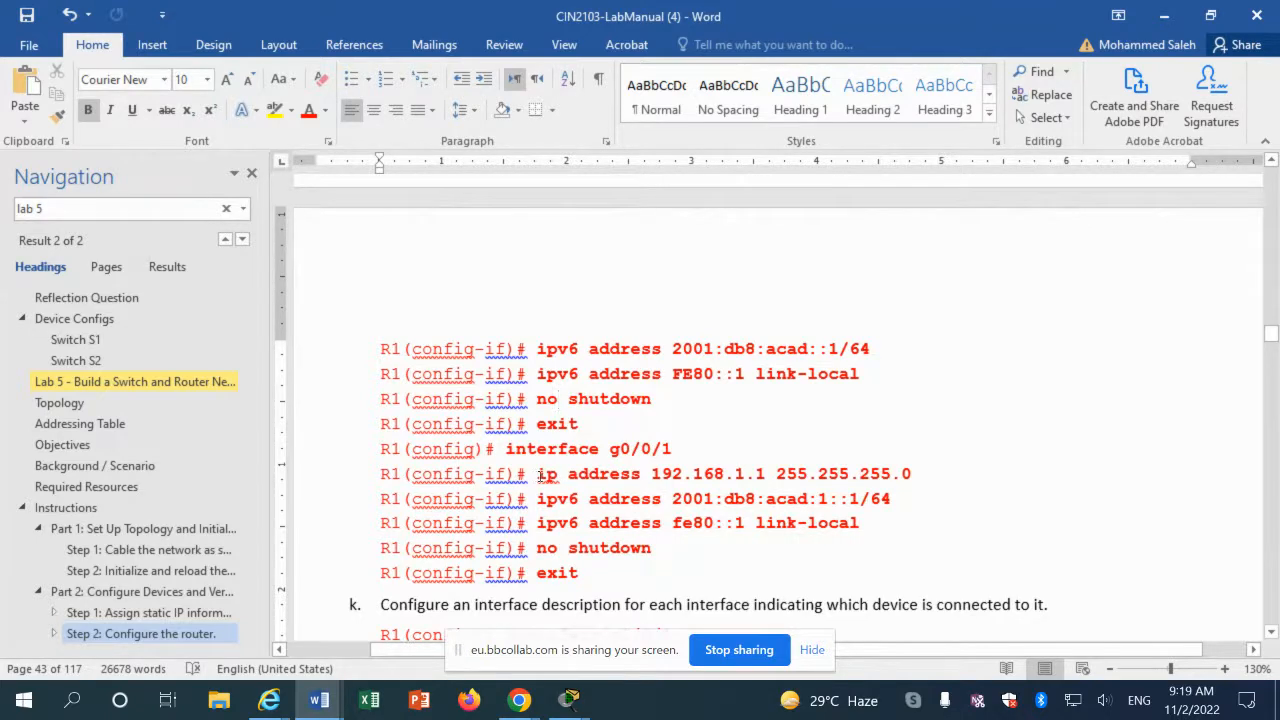
left_click_drag(537, 476, 880, 478)
Step: Copy the g0/0/1 ip address command and exit R1's interface configuration mode
right_click(880, 478)
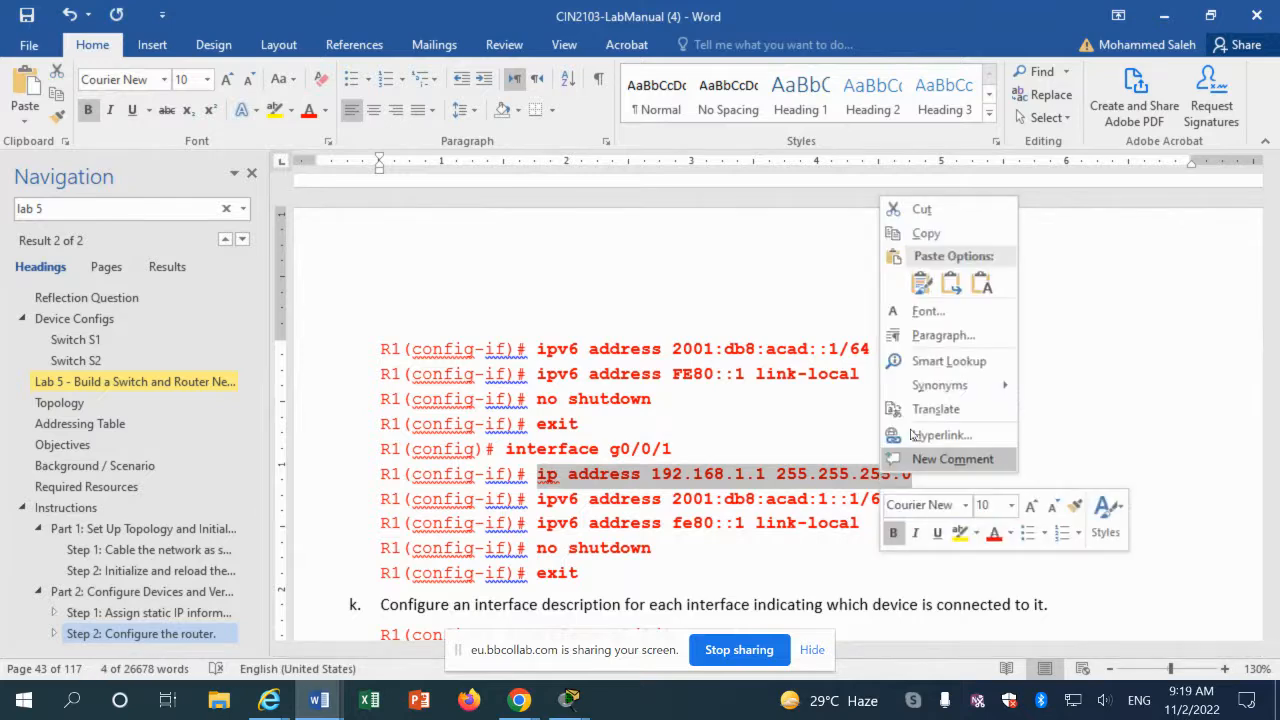
left_click(934, 233)
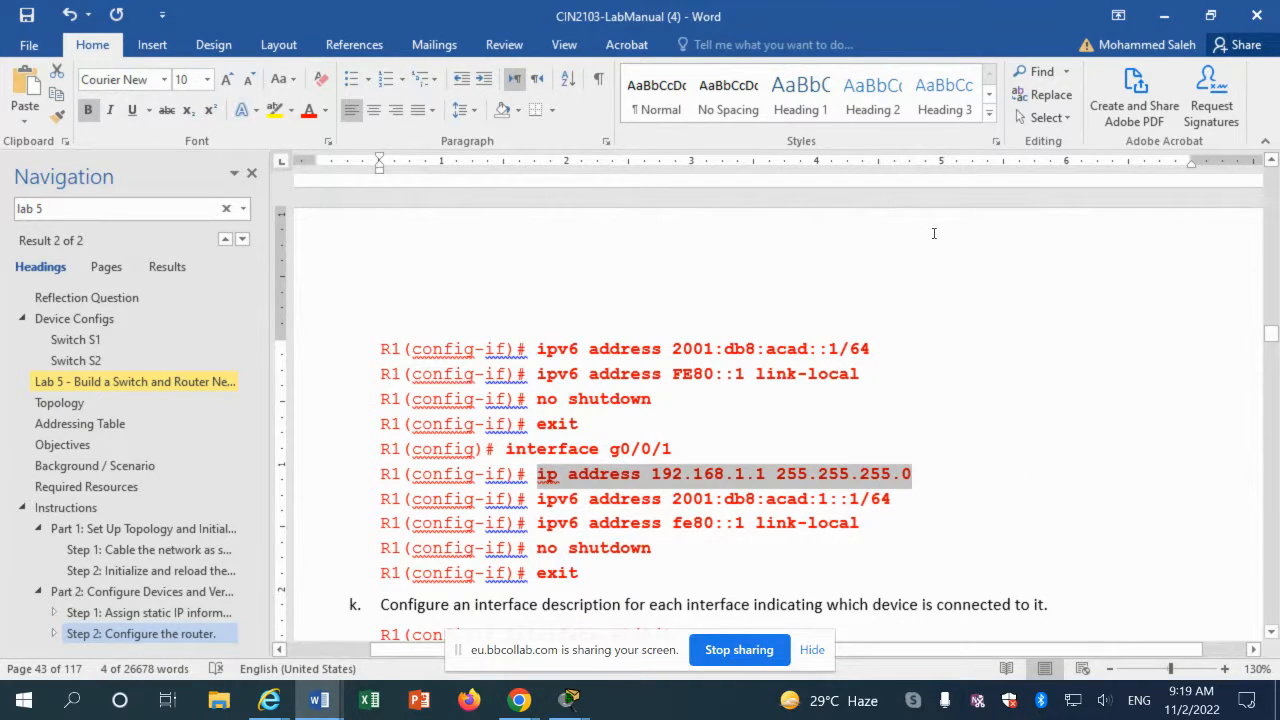
left_click(566, 700)
left_click(727, 623)
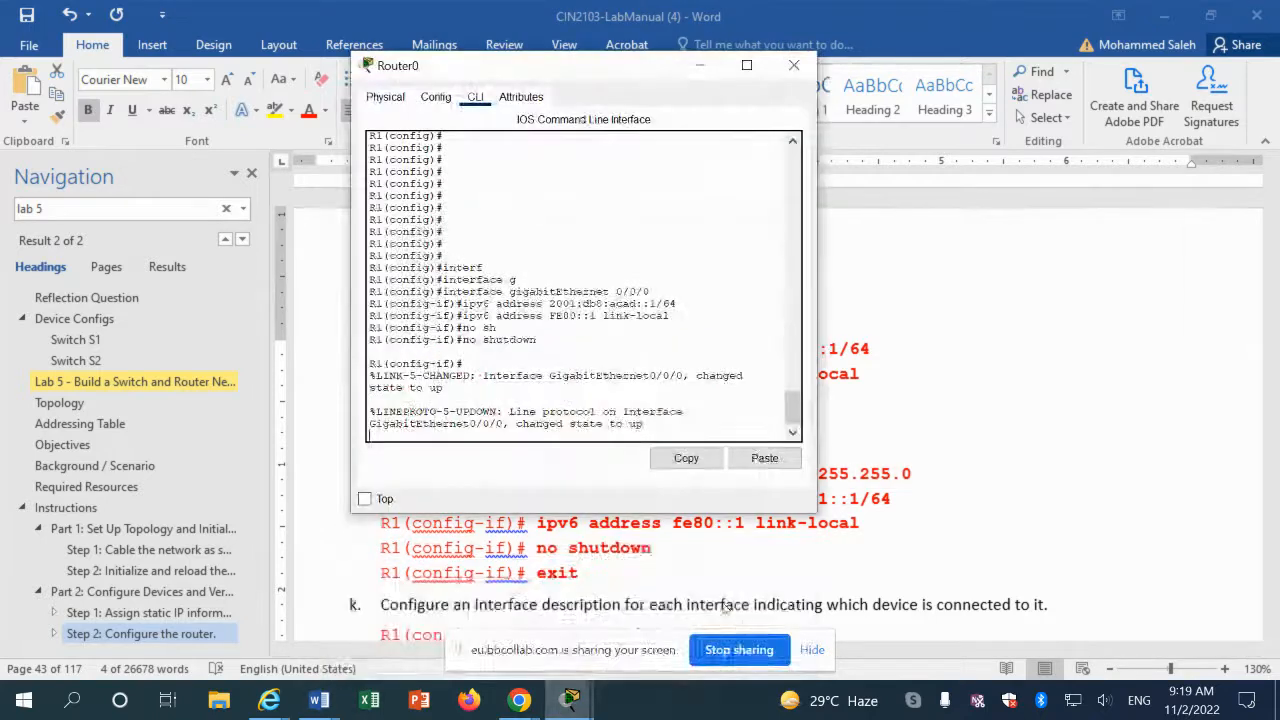
key("Return")
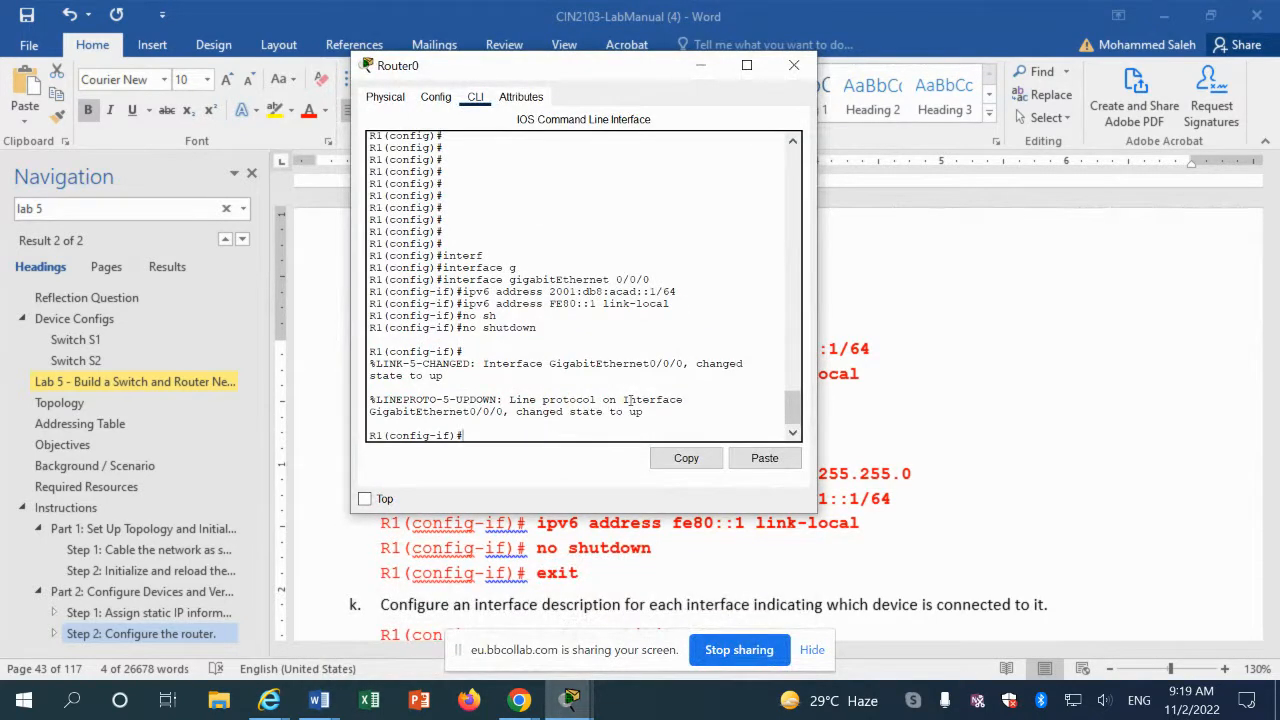
type("exit")
key("Return")
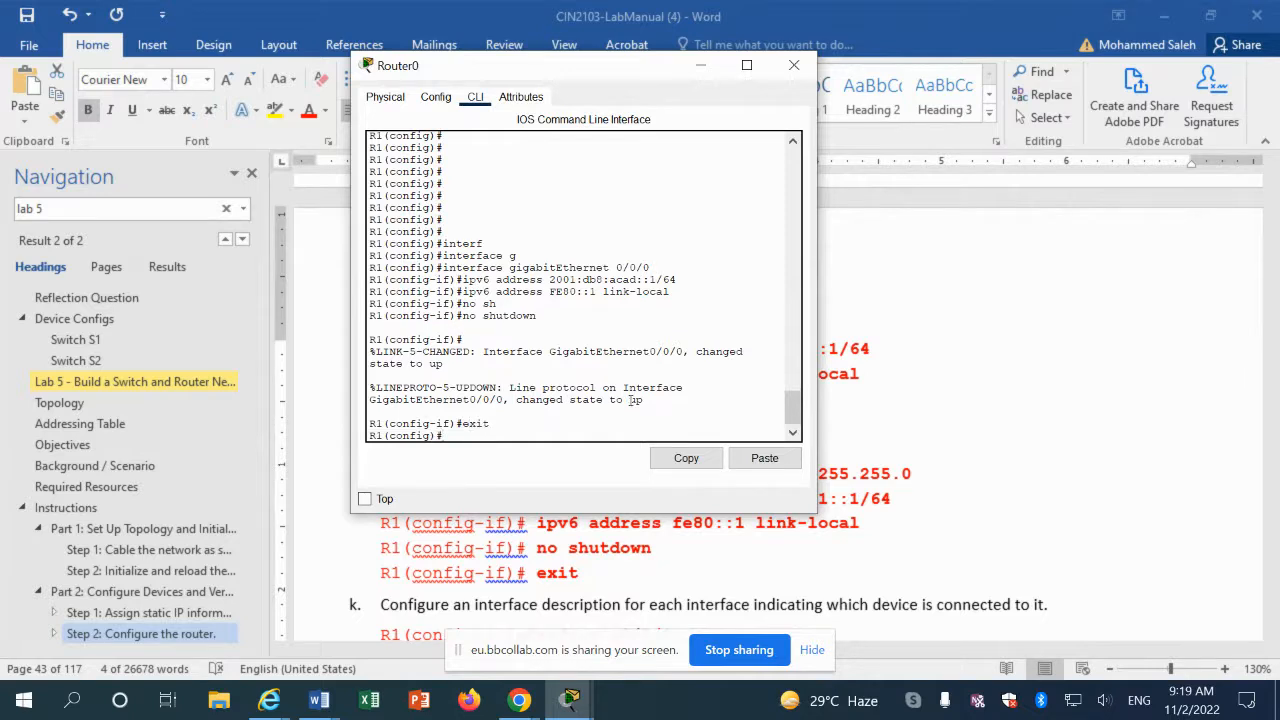
Step: Enter interface gigabitEthernet 0/0/1 and apply ip address 192.168.1.1 255.255.255.0
type("interf")
key("Tab")
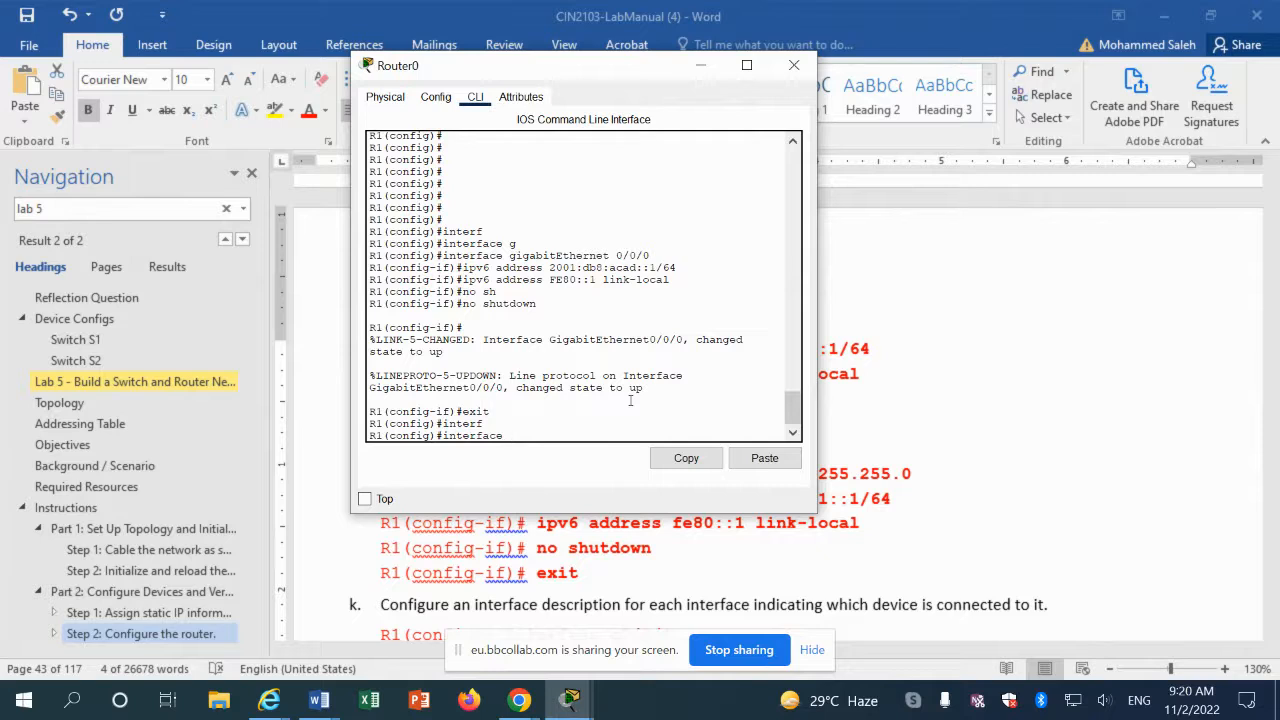
type("g")
key("Tab")
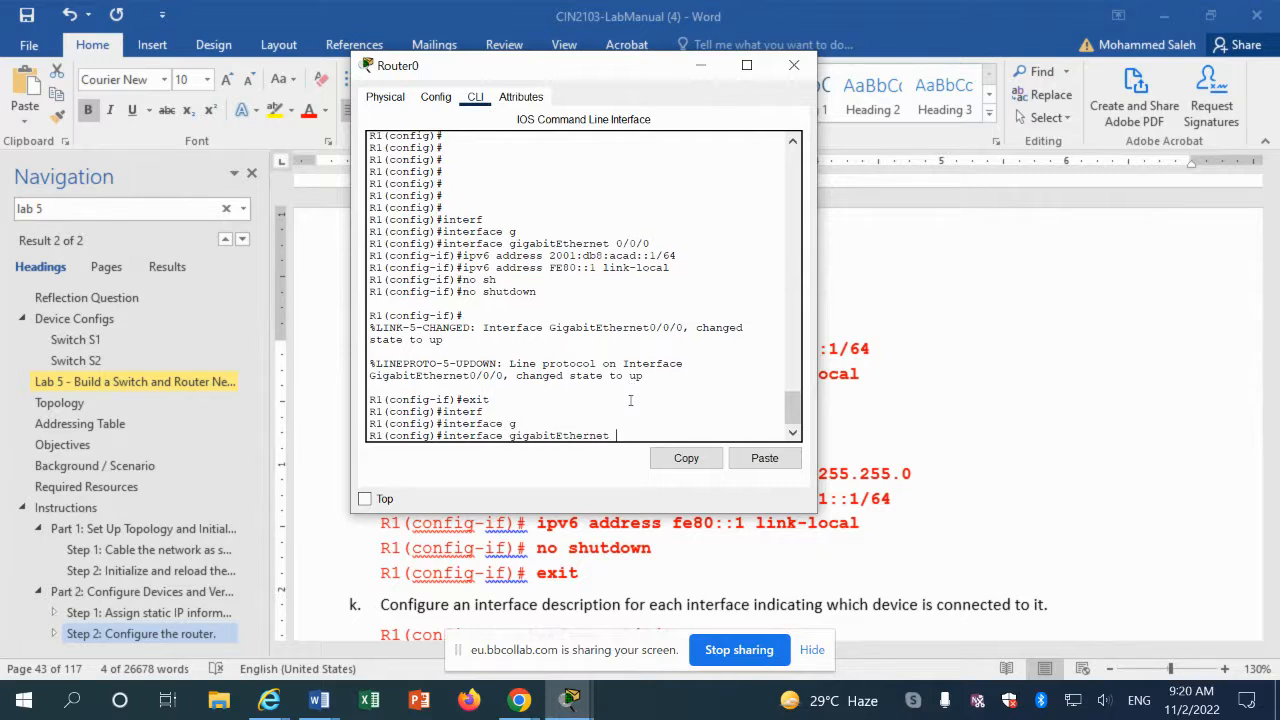
type("0/0/1")
key("Return")
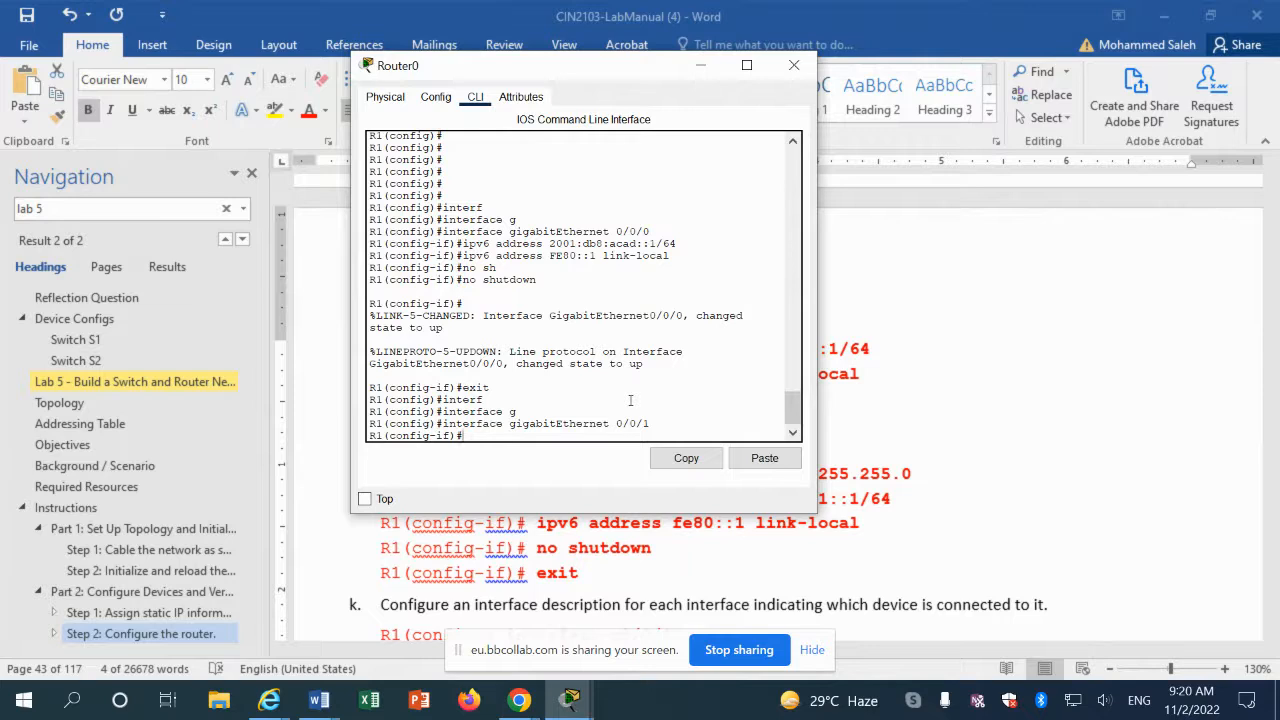
left_click(760, 459)
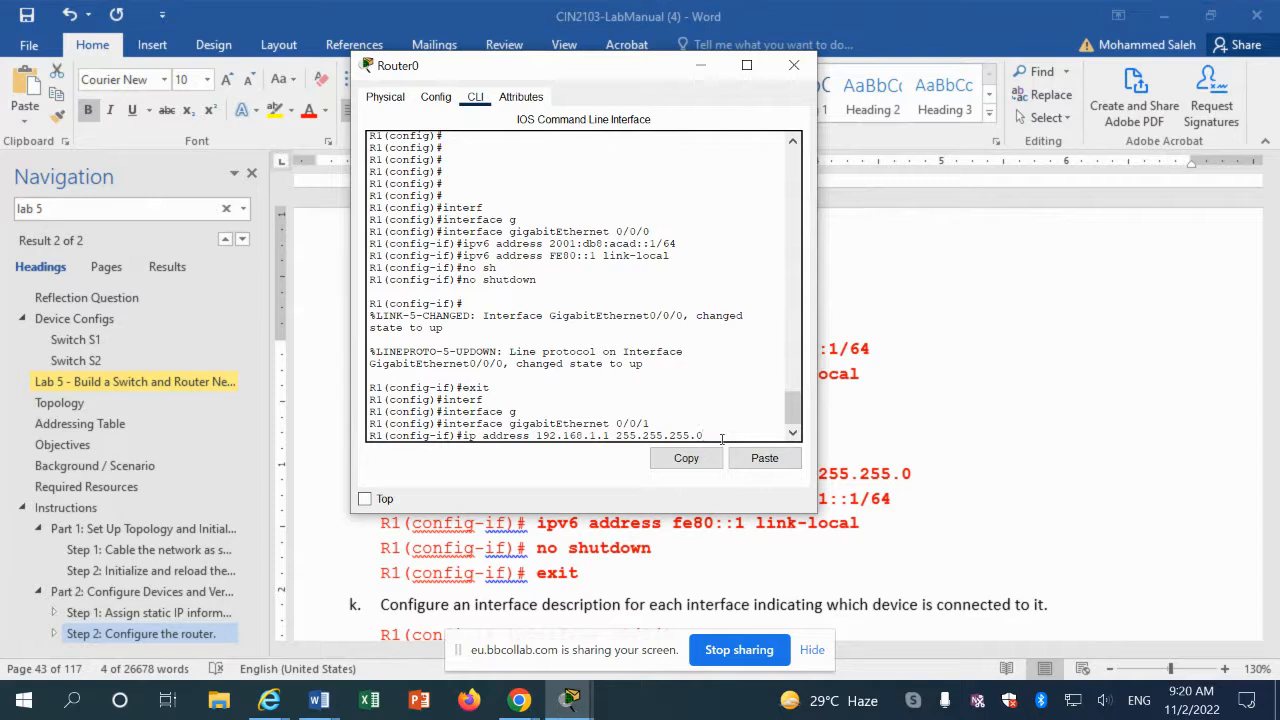
key("Return")
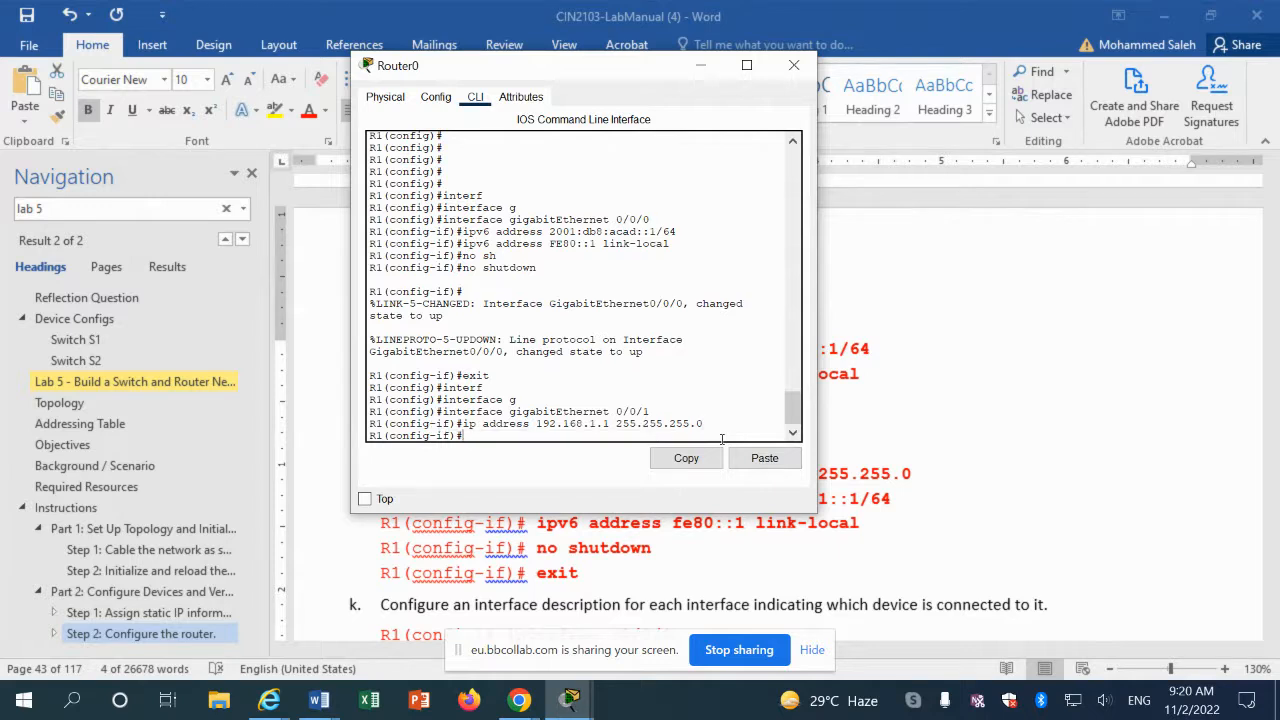
left_click(667, 553)
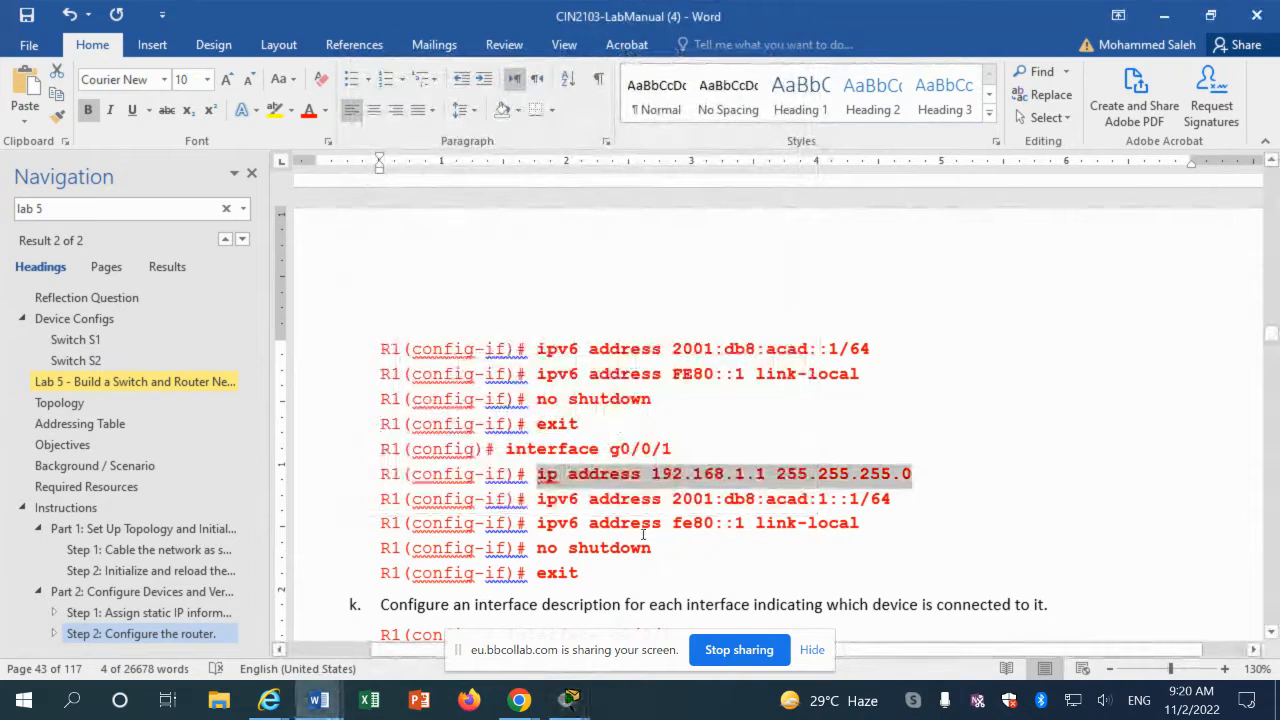
Step: Copy and apply 'ipv6 address 2001:db8:acad:1::1/64' to R1's GigabitEthernet 0/0/1
left_click(632, 523)
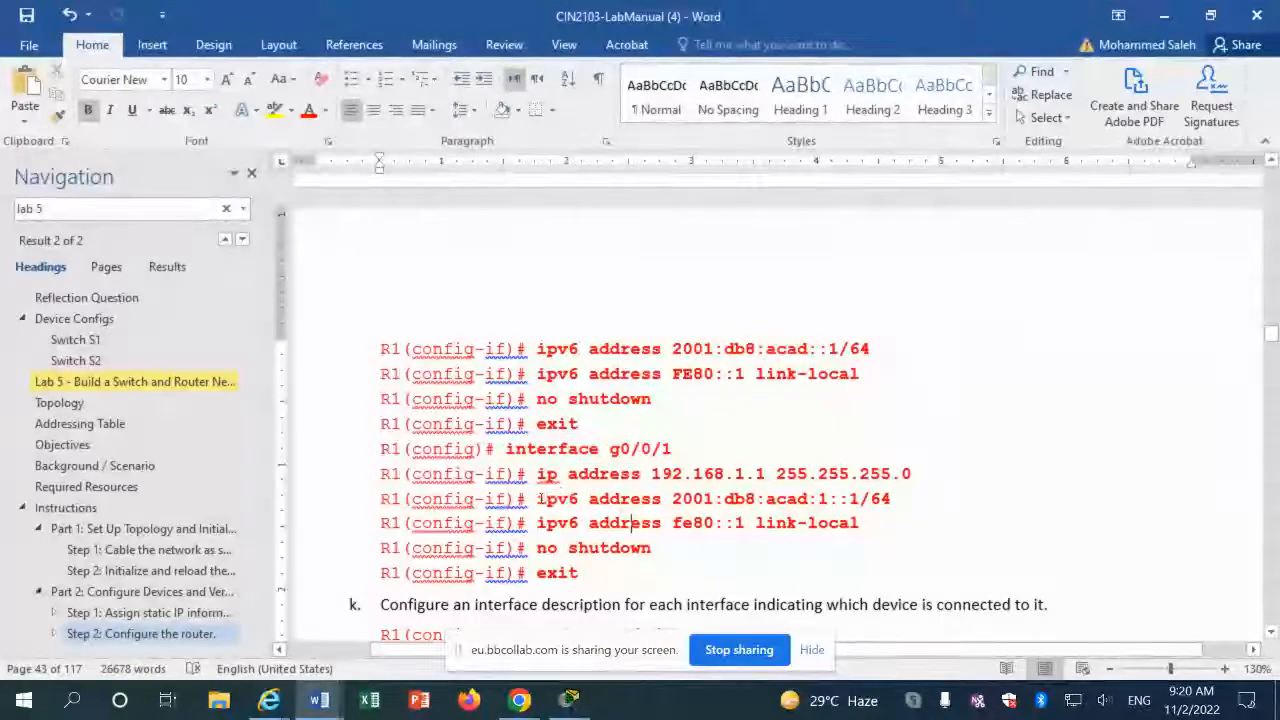
left_click_drag(537, 498, 565, 500)
left_click(887, 498)
right_click(565, 500)
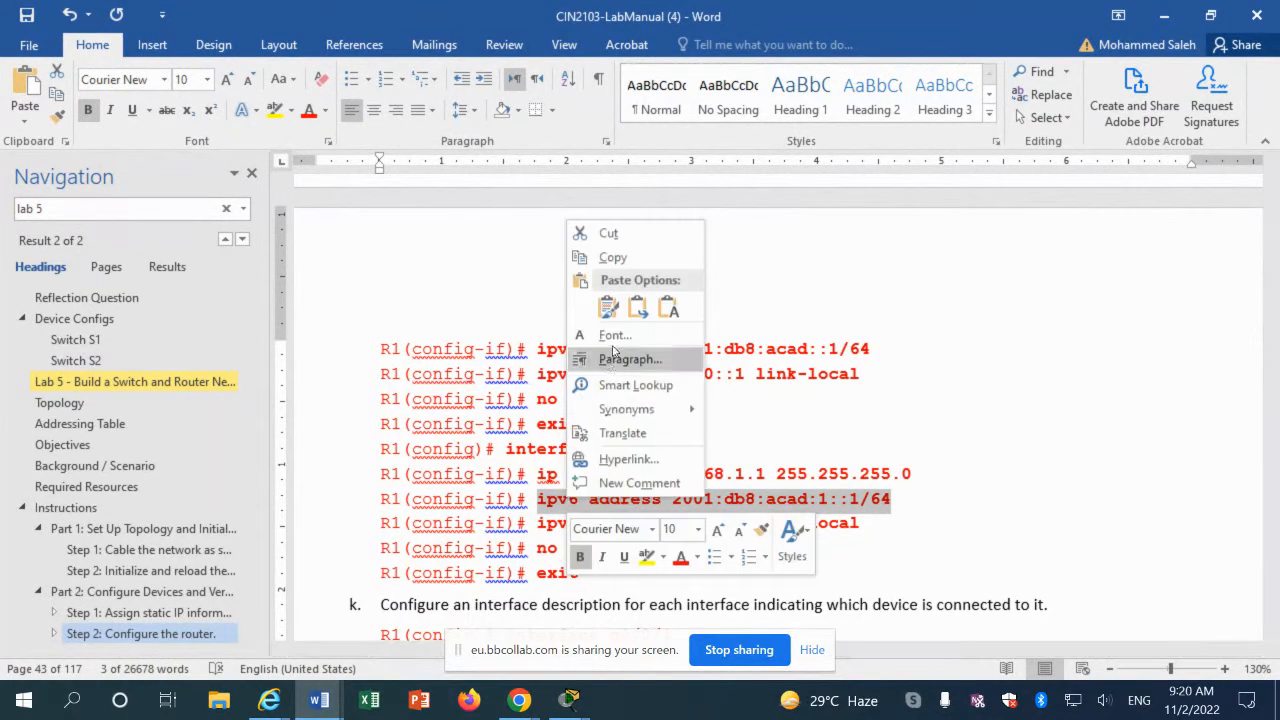
left_click(625, 257)
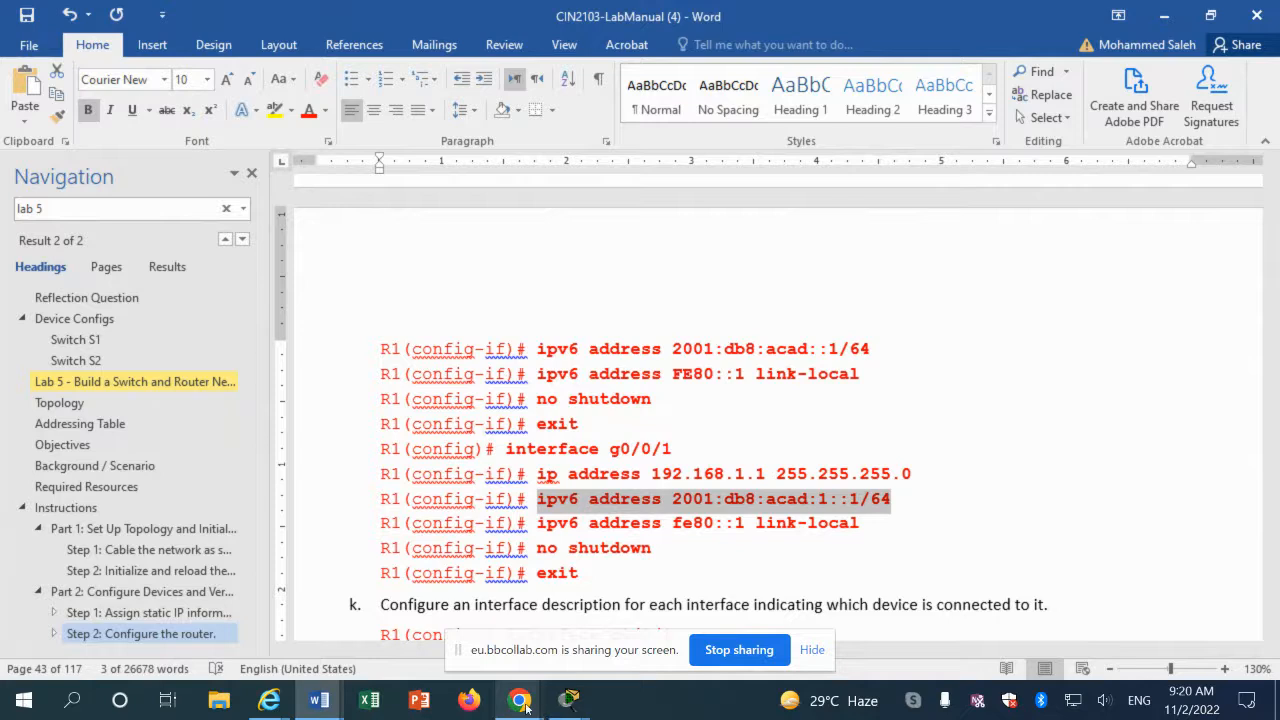
left_click(575, 698)
left_click(716, 640)
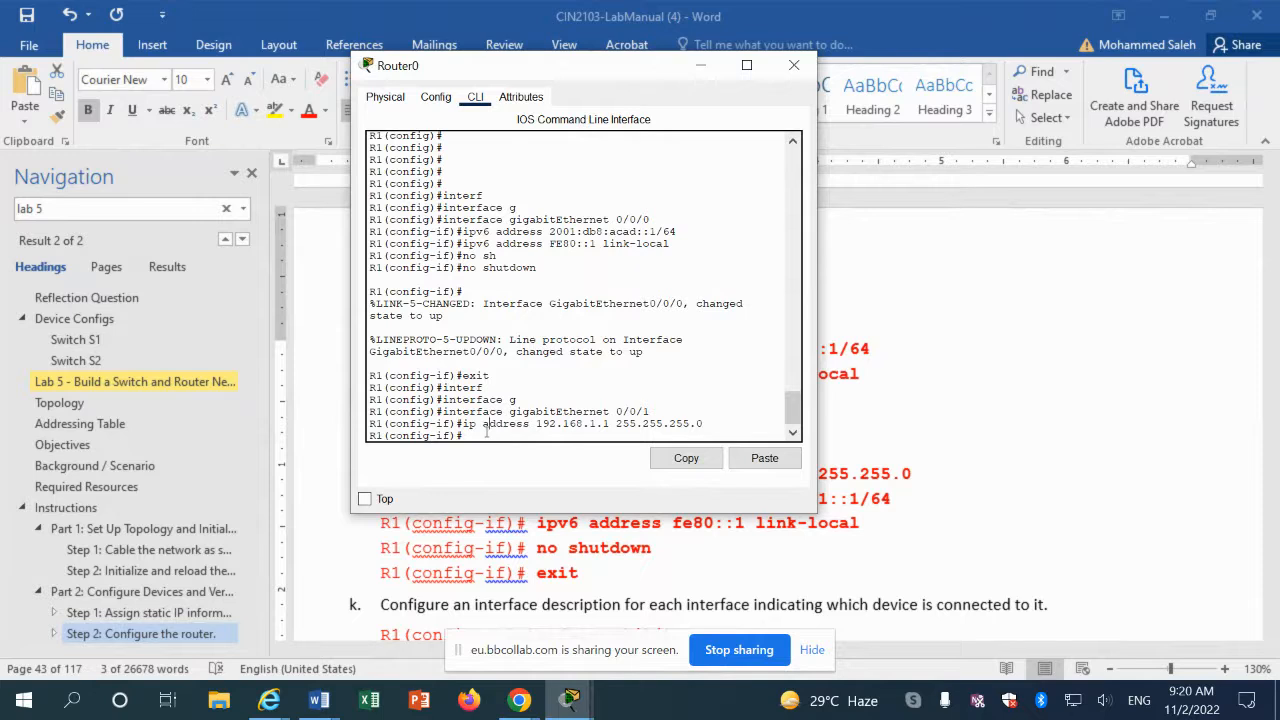
left_click(757, 458)
key("Return")
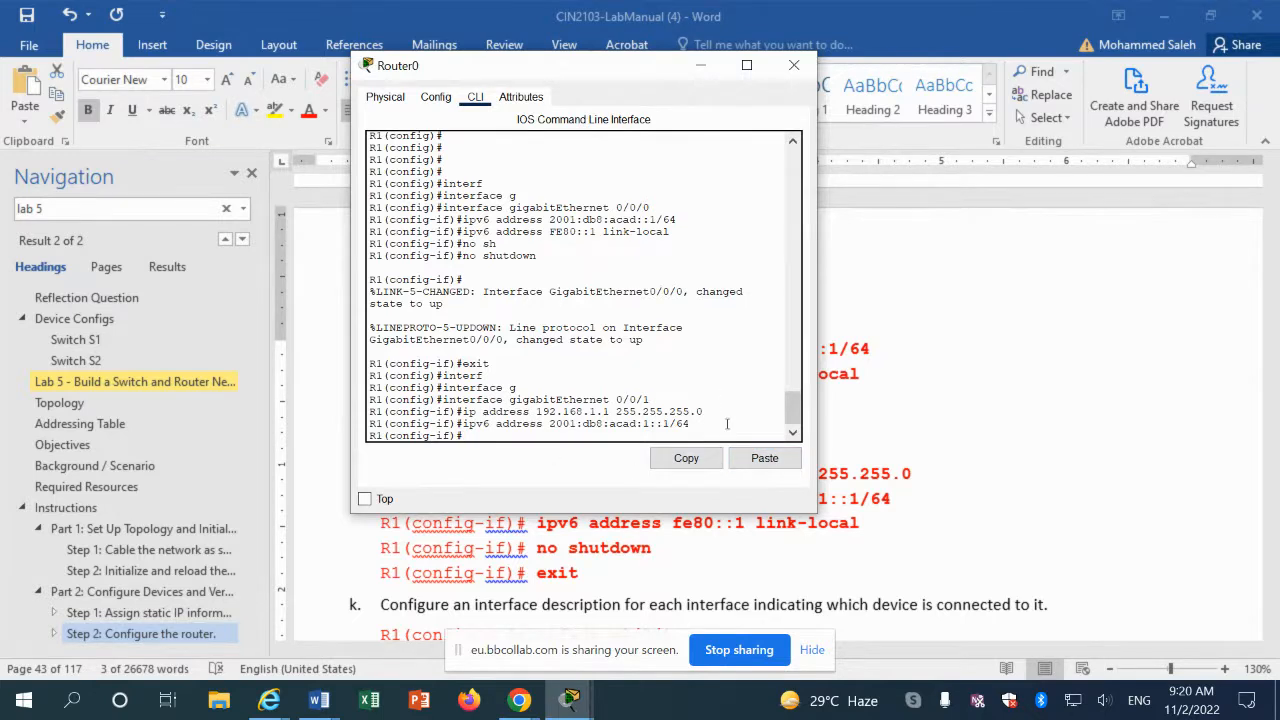
Step: Copy and apply the 'ipv6 address fe80::1 link-local' command to GigabitEthernet 0/0/1
left_click(807, 551)
left_click(547, 524)
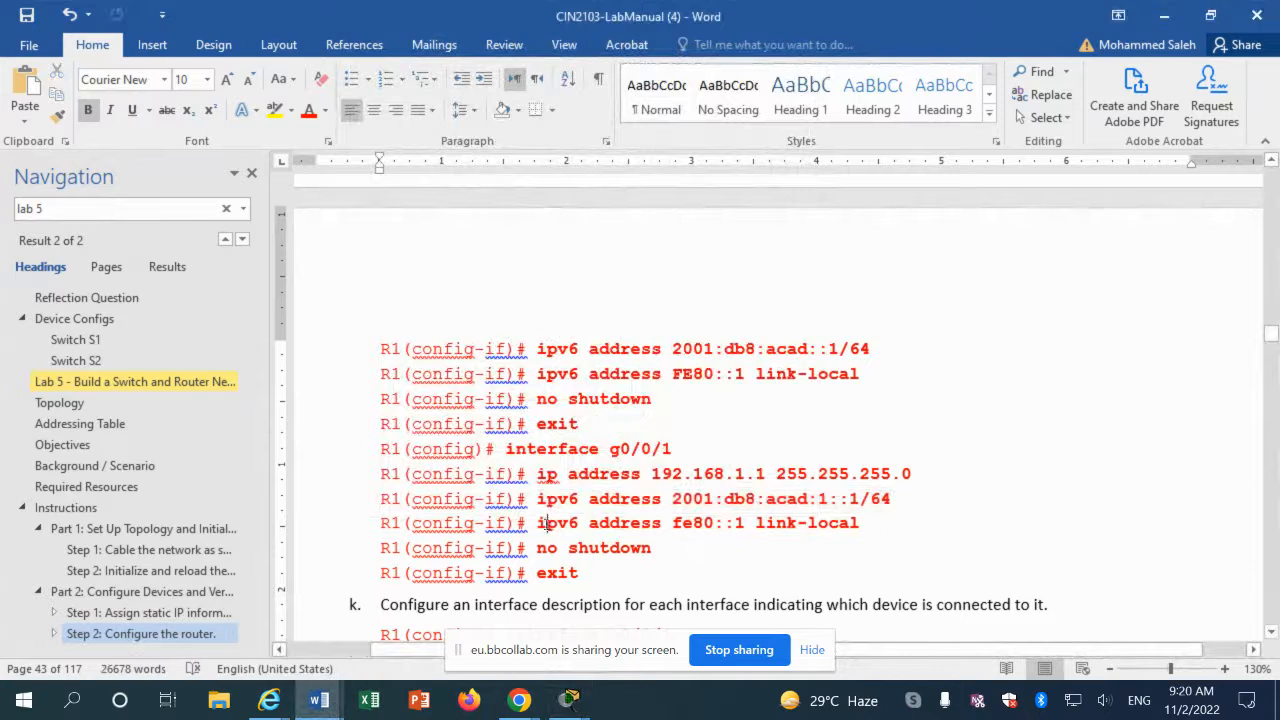
left_click_drag(538, 523, 858, 524)
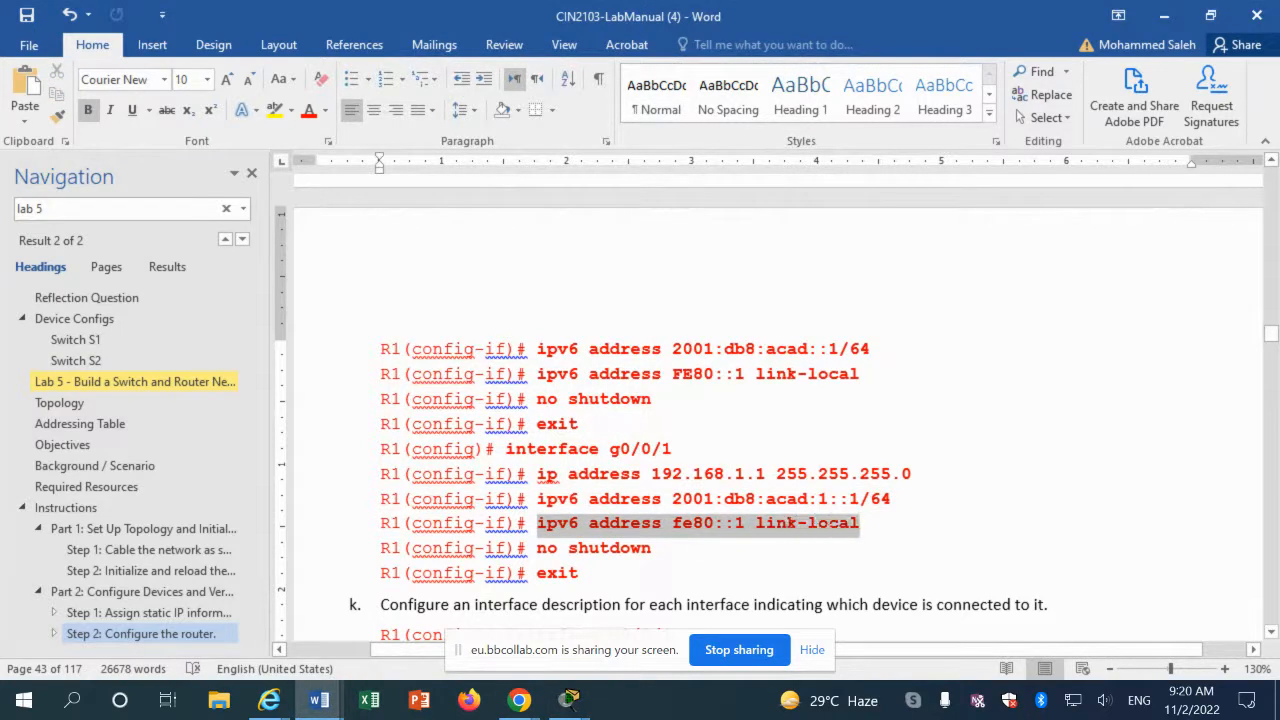
left_click(545, 524)
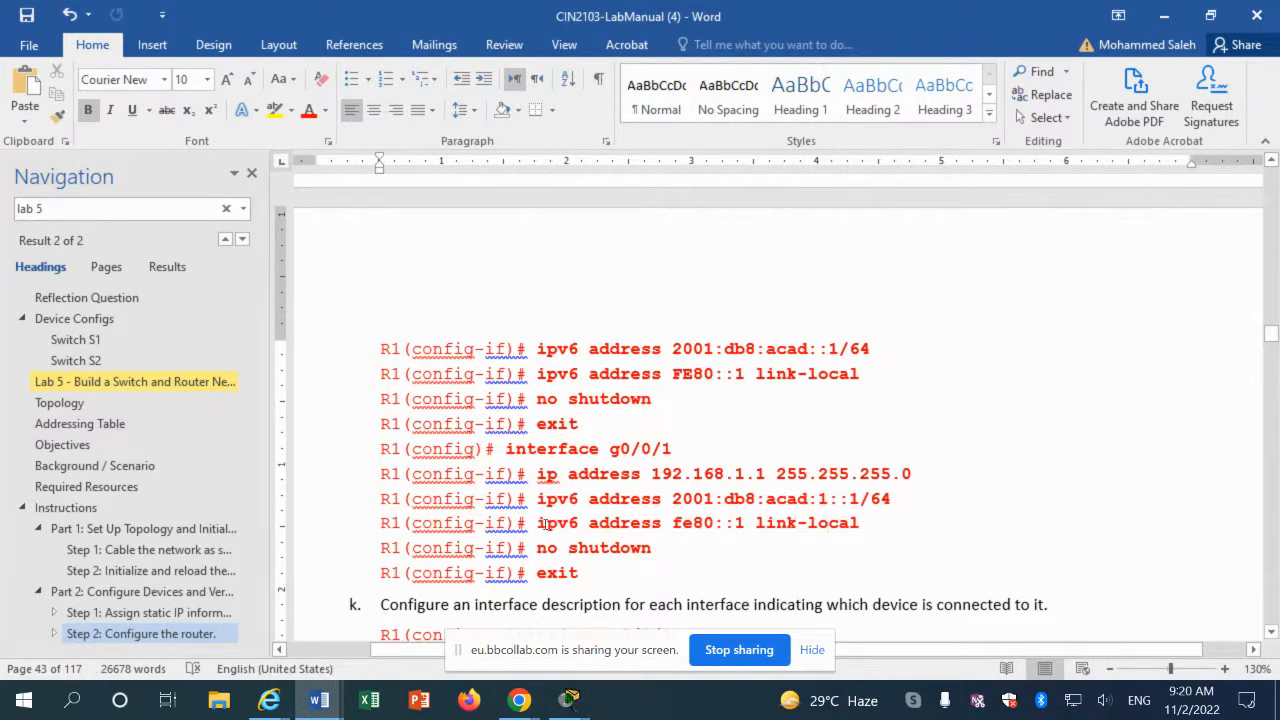
left_click_drag(538, 523, 840, 532)
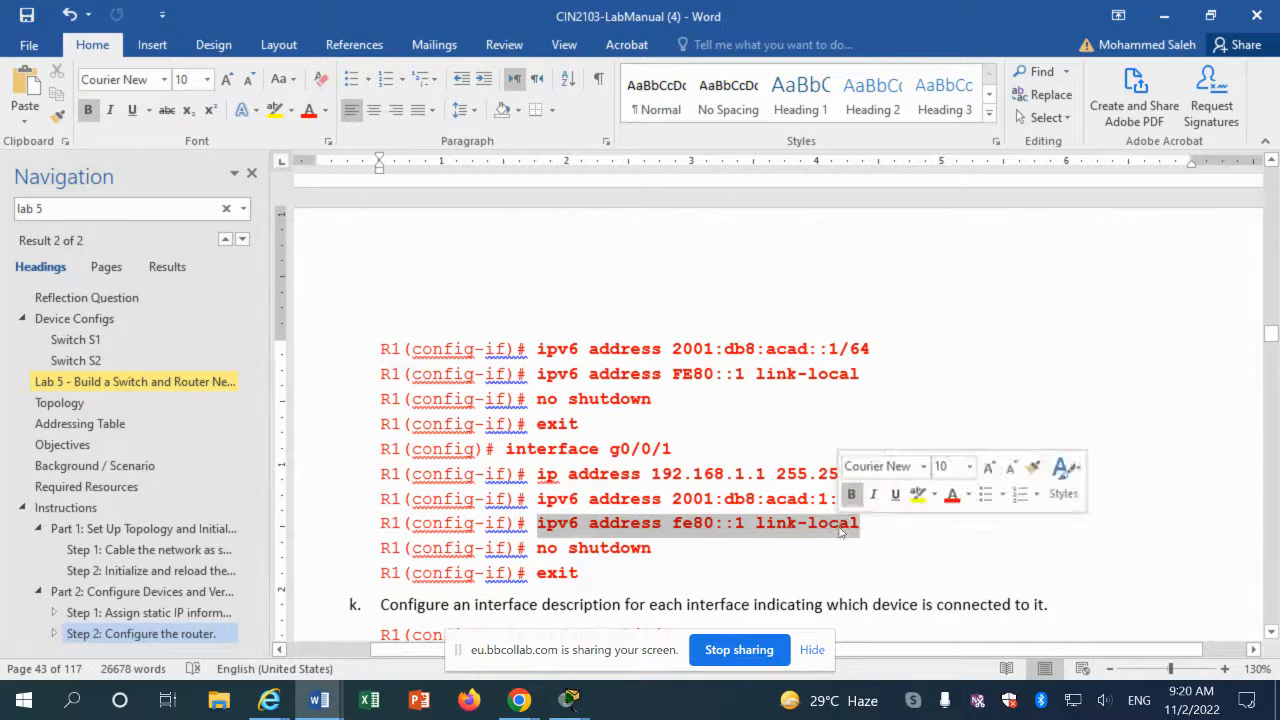
right_click(840, 531)
left_click(872, 290)
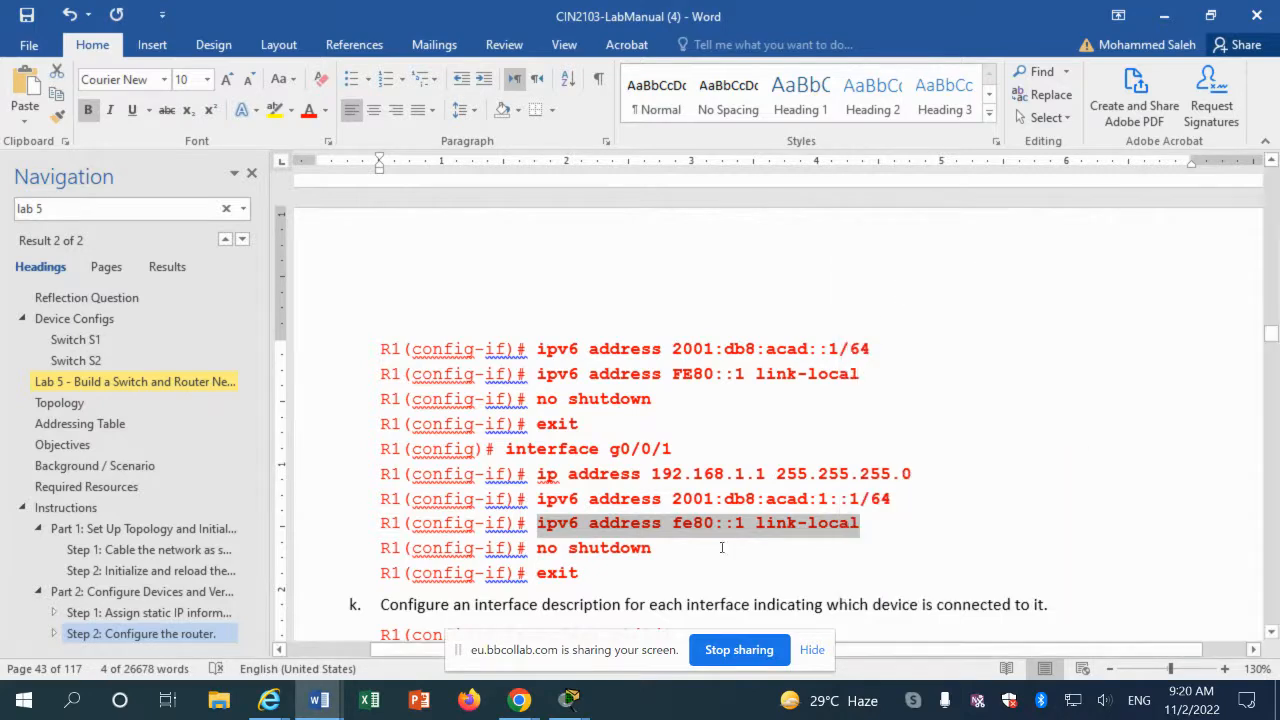
mouse_move(582, 703)
left_click(747, 625)
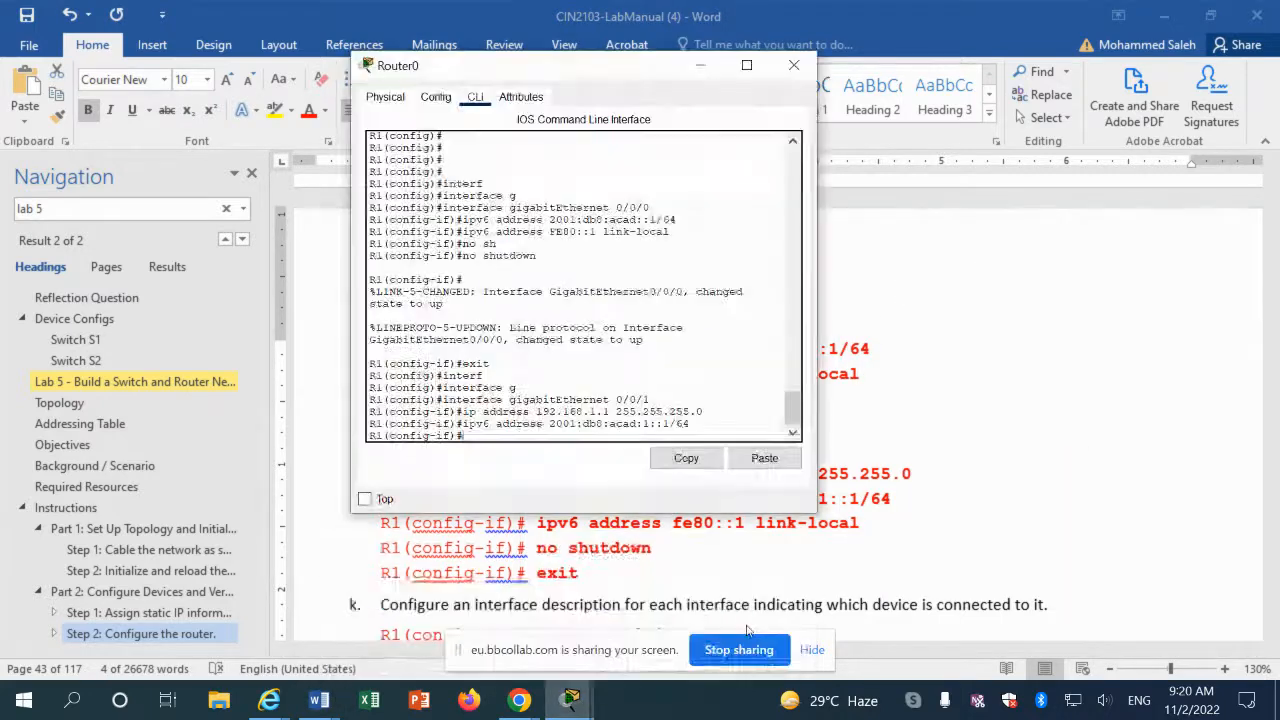
left_click(757, 460)
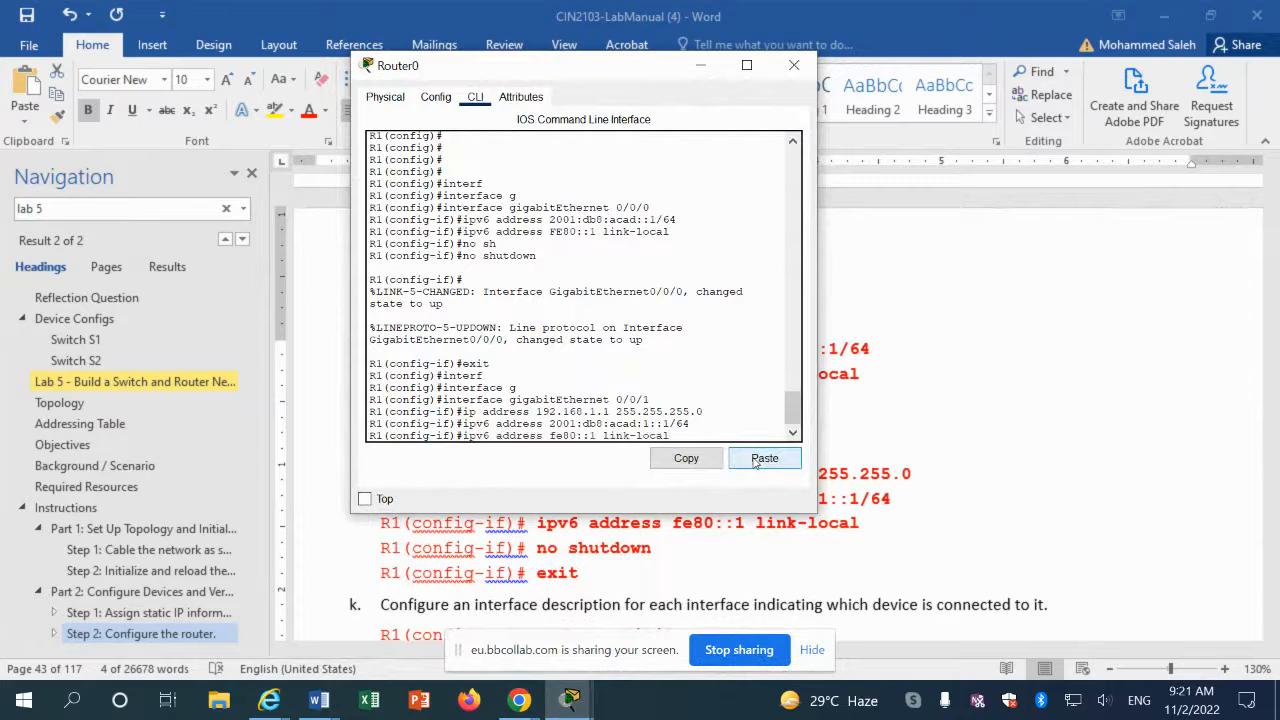
key("Return")
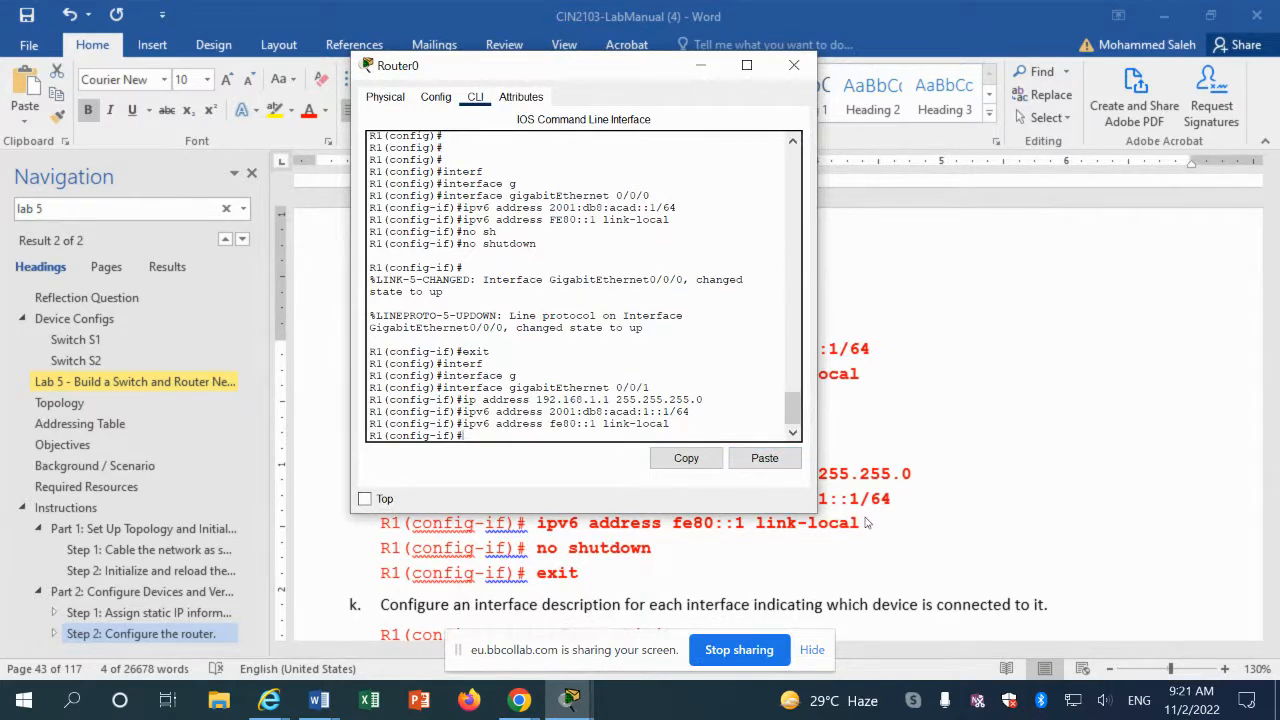
Step: Bring GigabitEthernet 0/0/1 up with no shutdown, then exit to global configuration
type("no sh")
key("Tab")
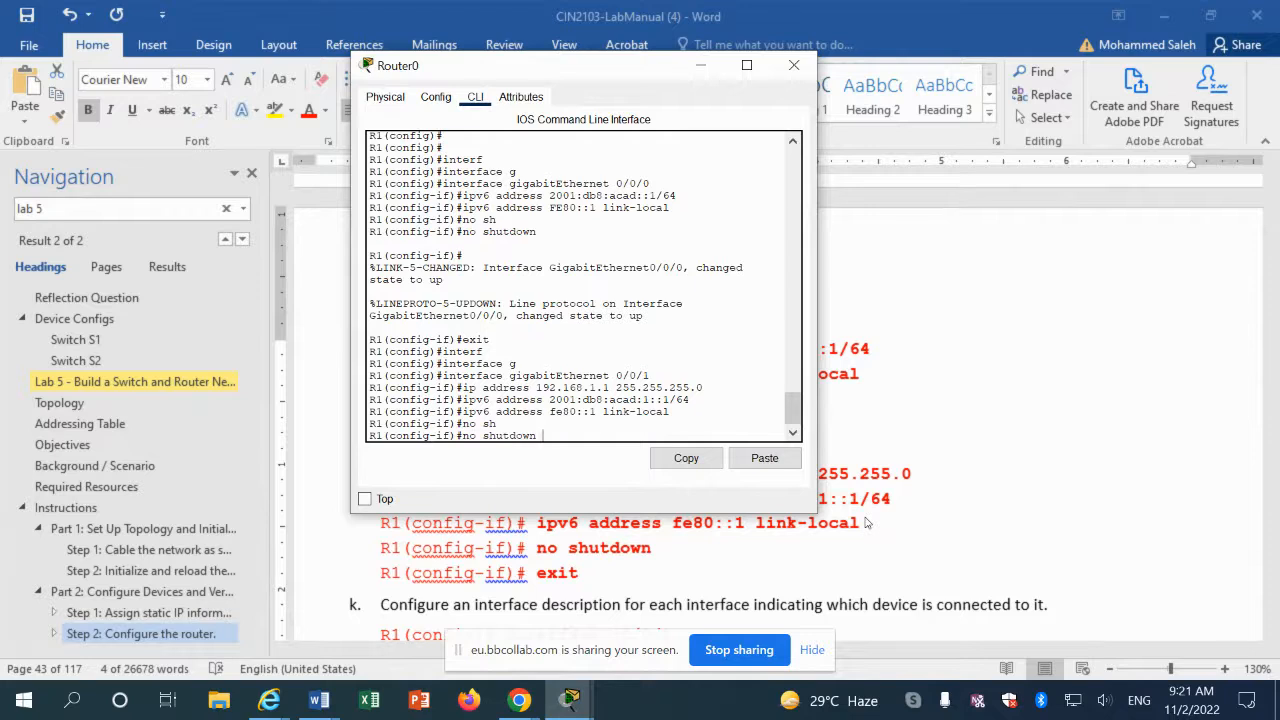
key("Return")
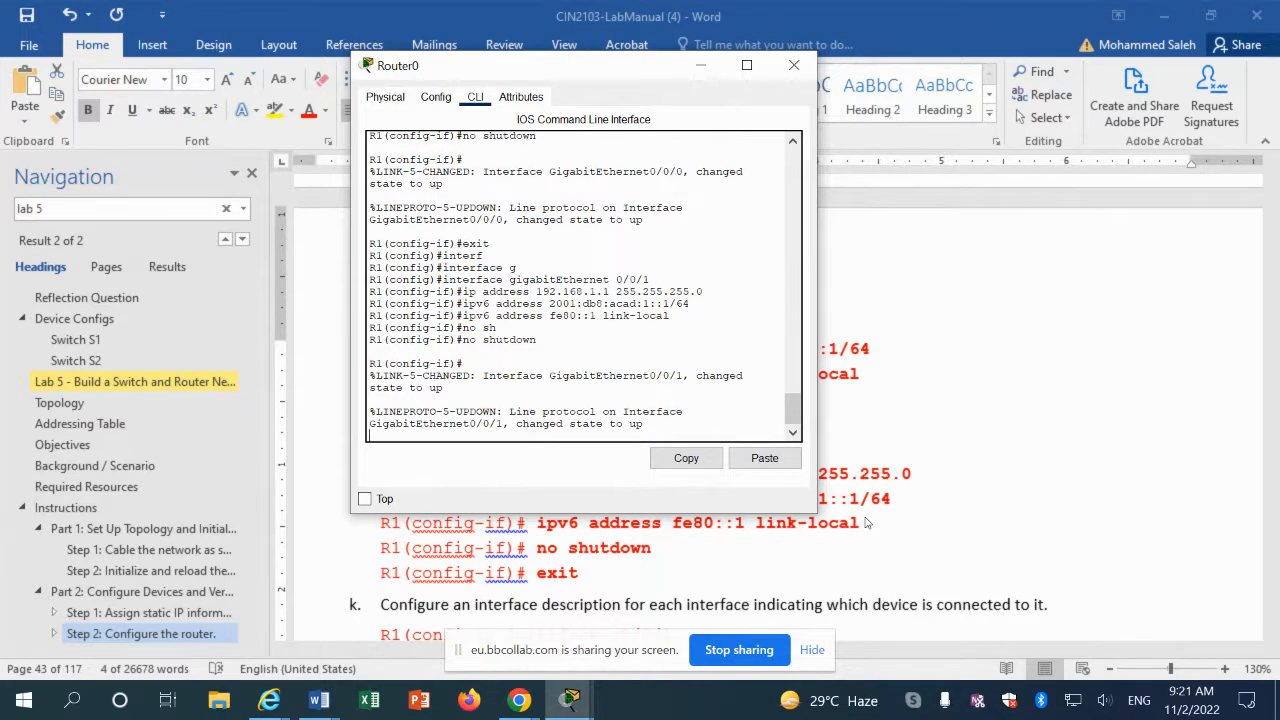
key("Return")
type("exi")
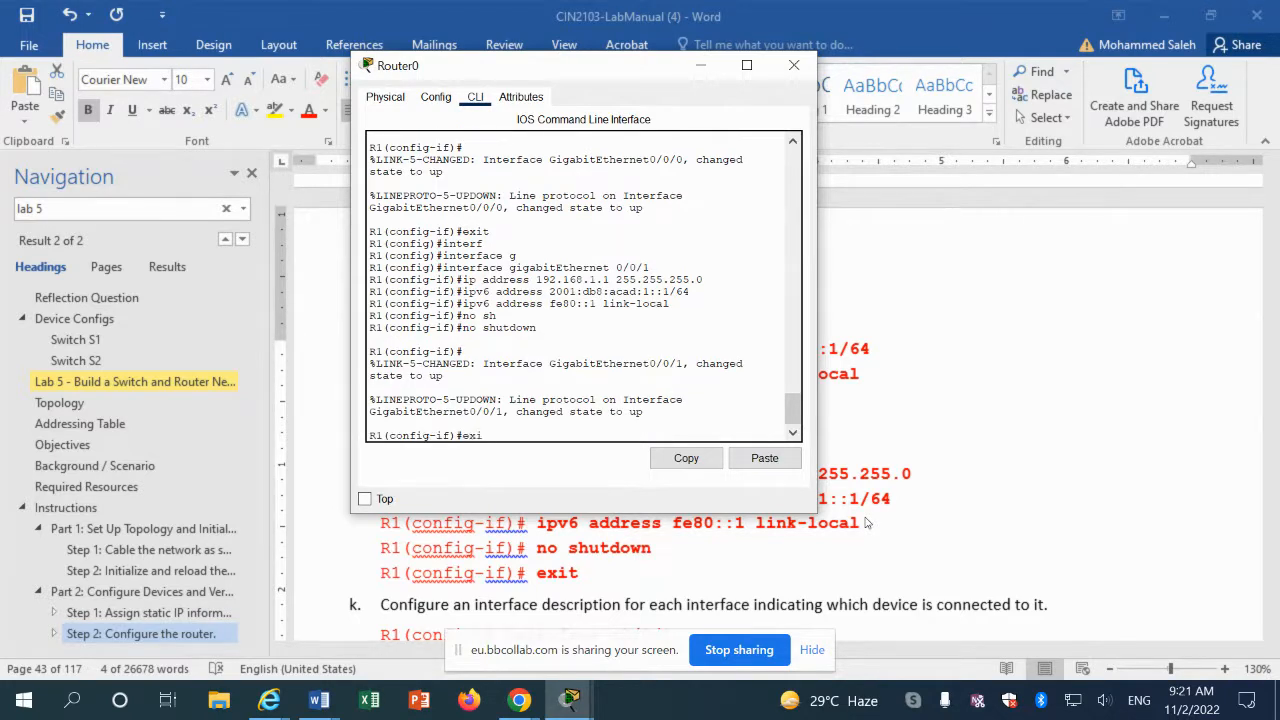
type("t")
key("Return")
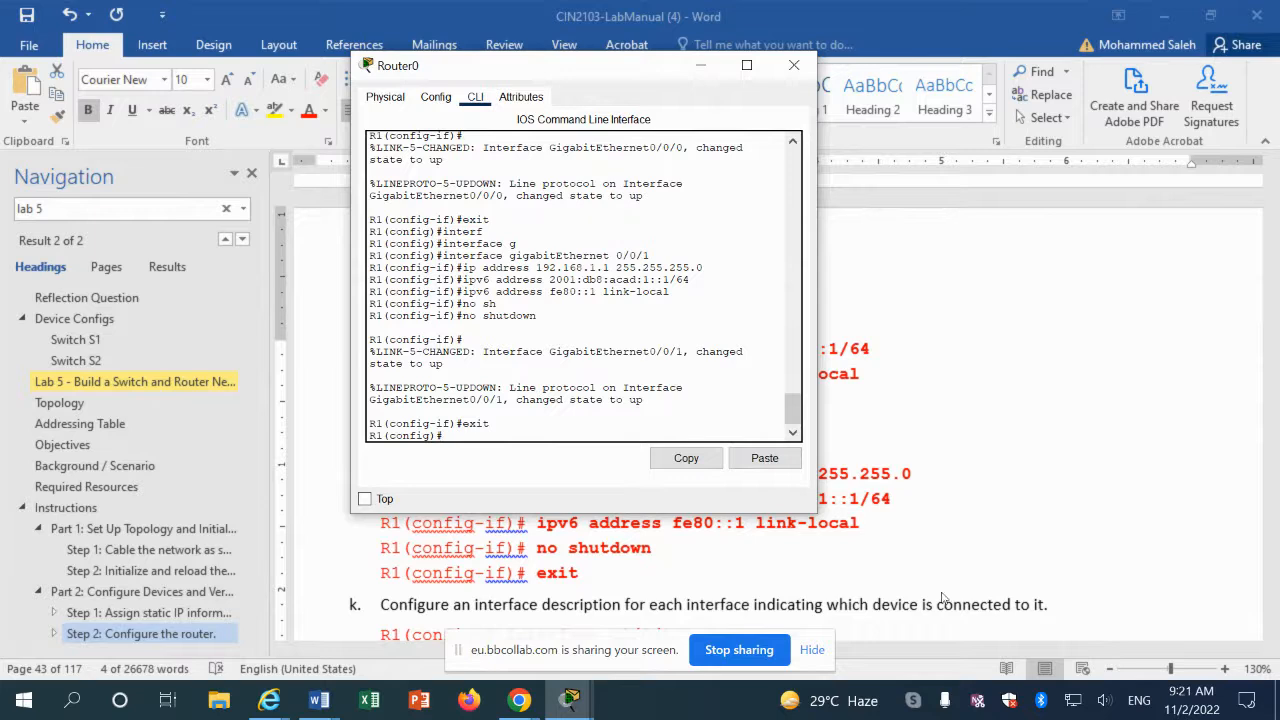
left_click_drag(862, 522, 537, 523)
Step: Copy step k's 'description Connected to F0/5 on S1' line from the lab manual
scroll(517, 587, "down", 2)
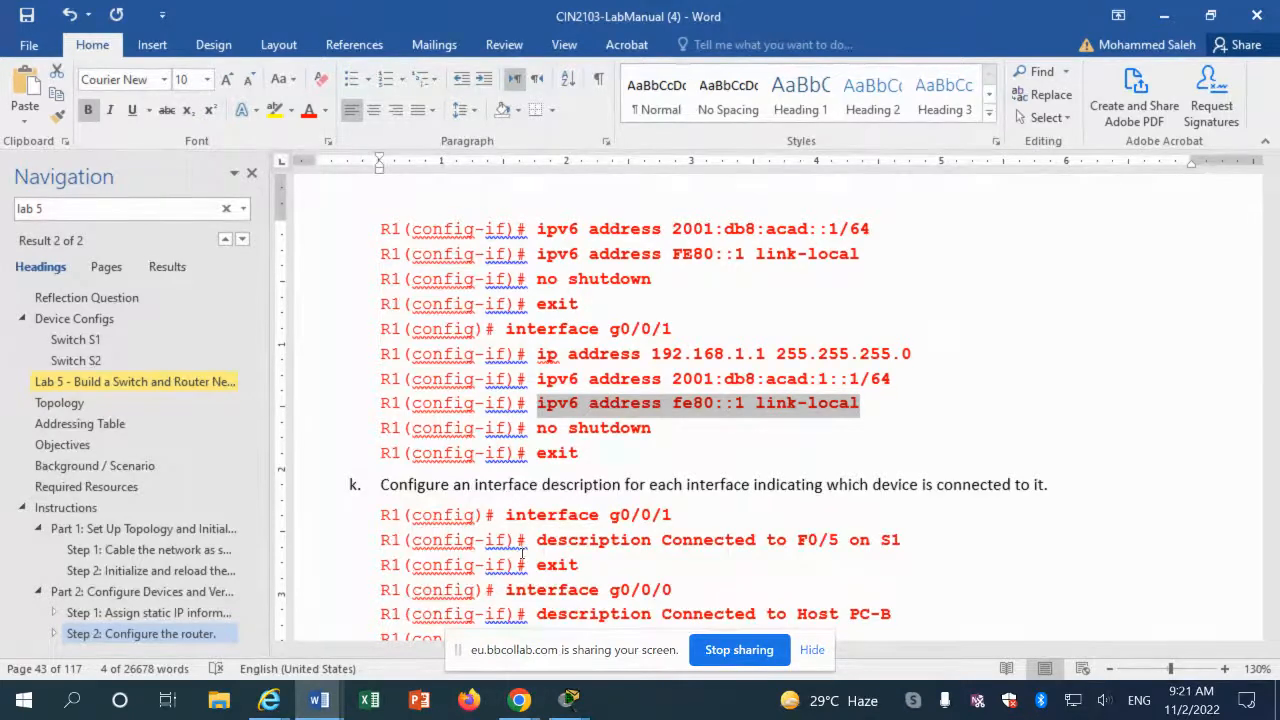
scroll(523, 533, "down", 1)
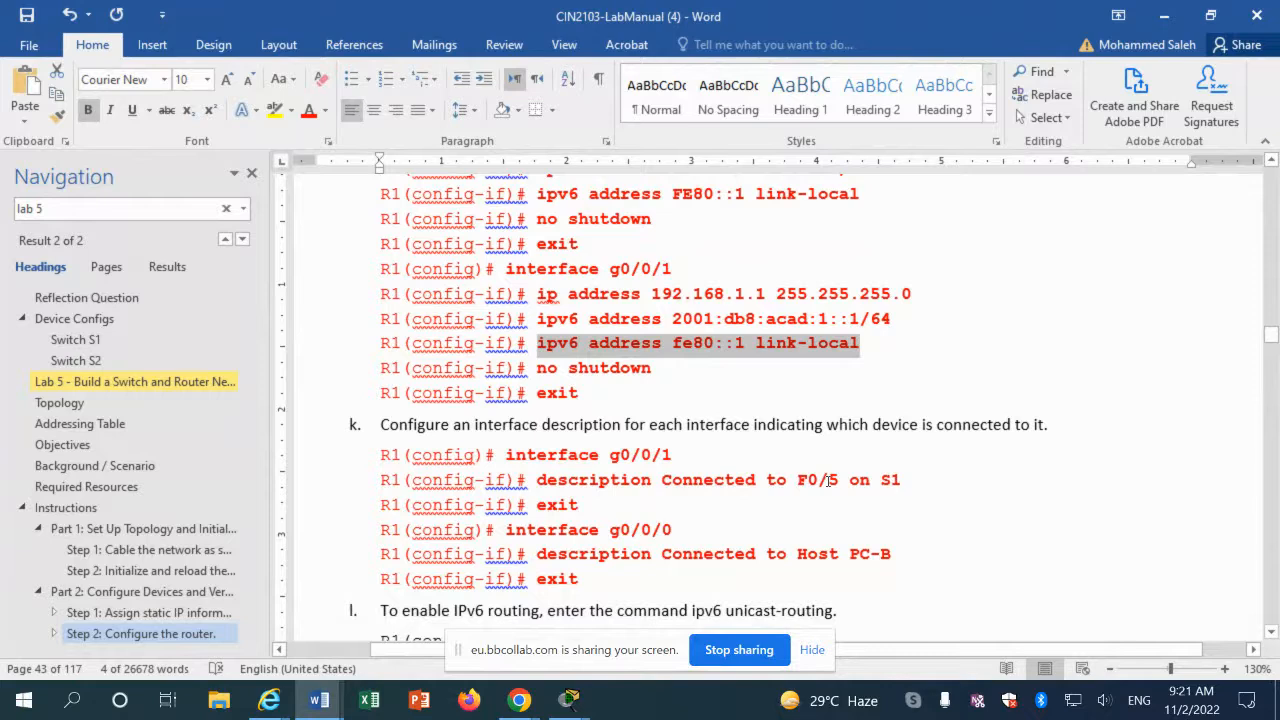
left_click_drag(537, 481, 880, 485)
right_click(872, 484)
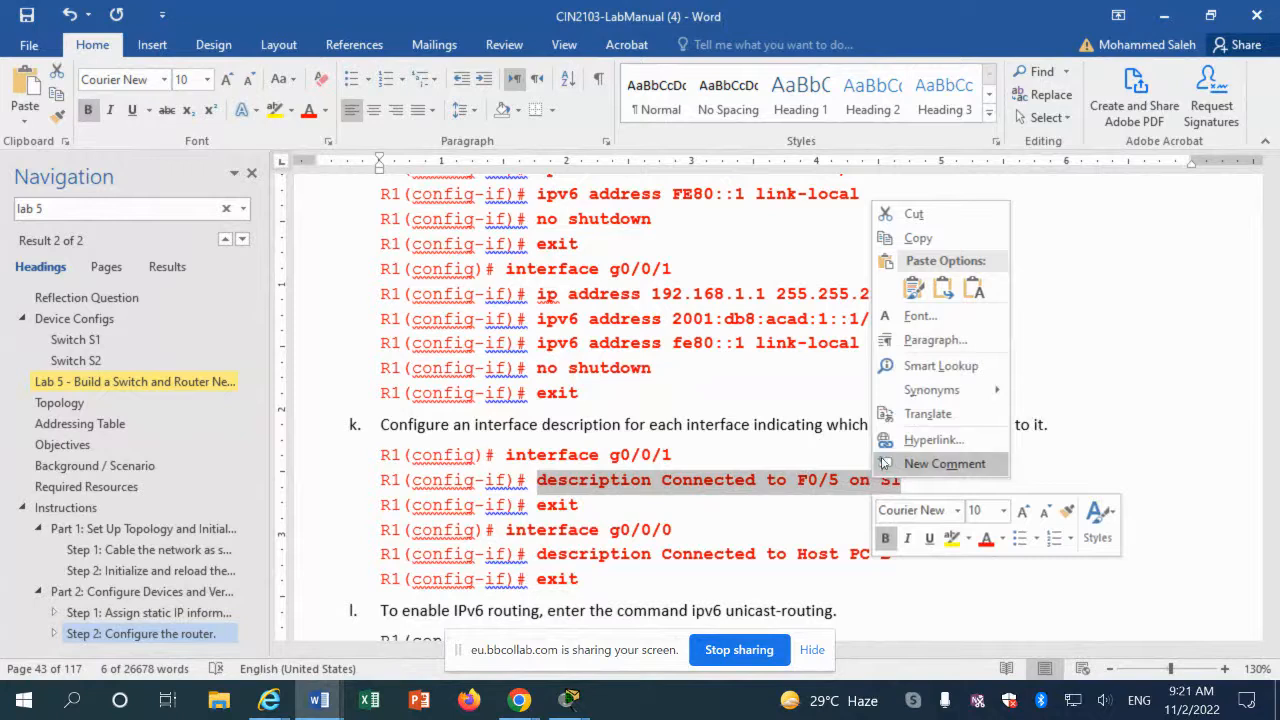
left_click(906, 240)
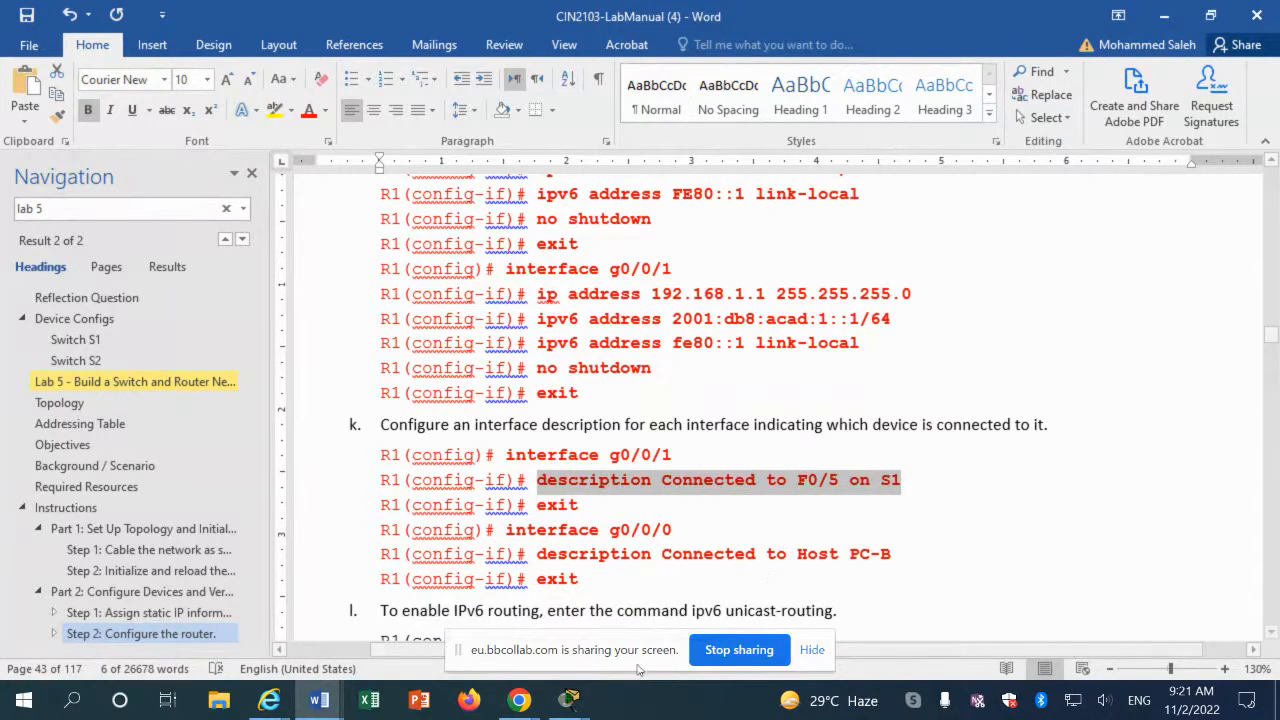
left_click(569, 700)
Step: In Router0's CLI, recall and enter the interface gigabitEthernet 0/0/1 command
left_click(733, 635)
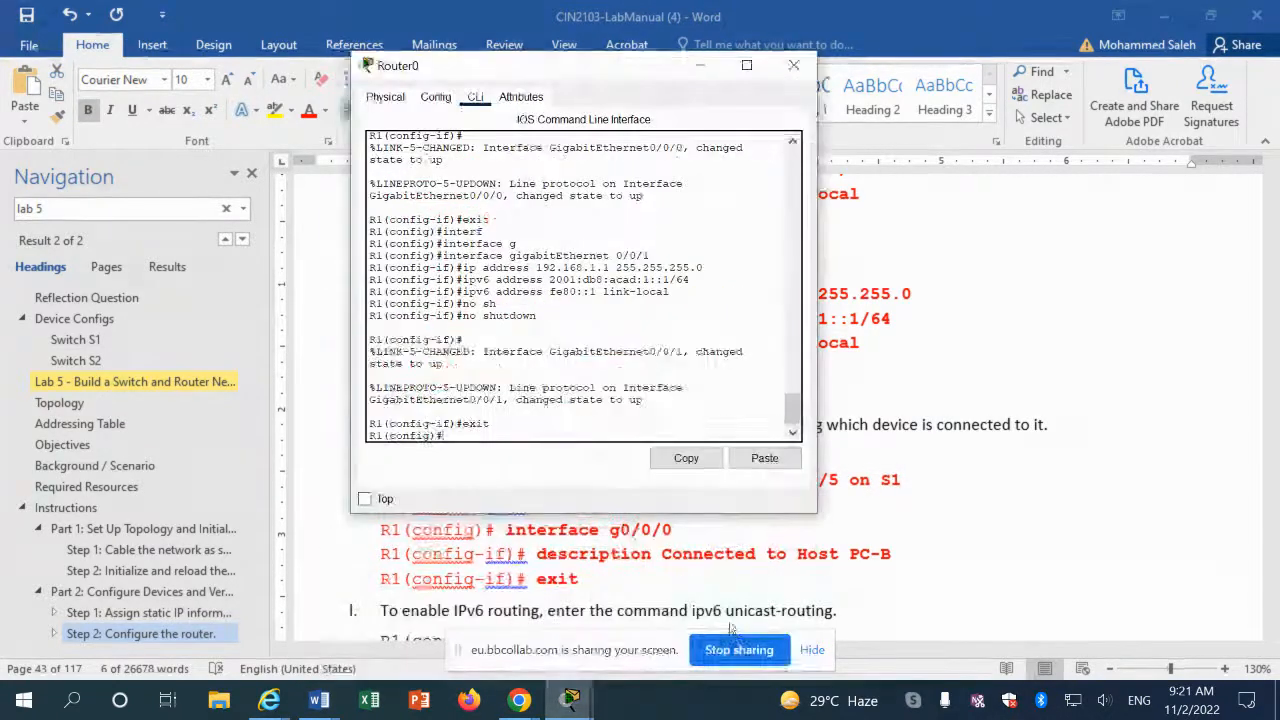
key("Up")
key("Up")
key("Up")
key("Up")
key("Up")
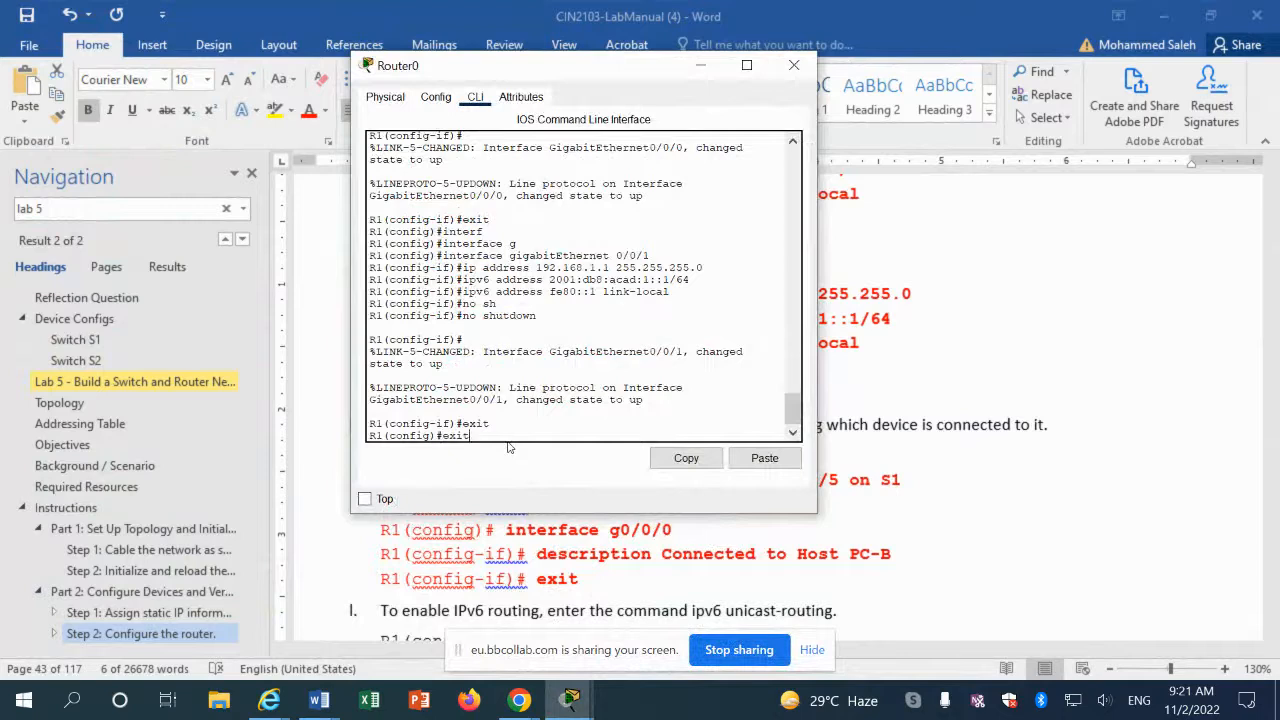
key("Up")
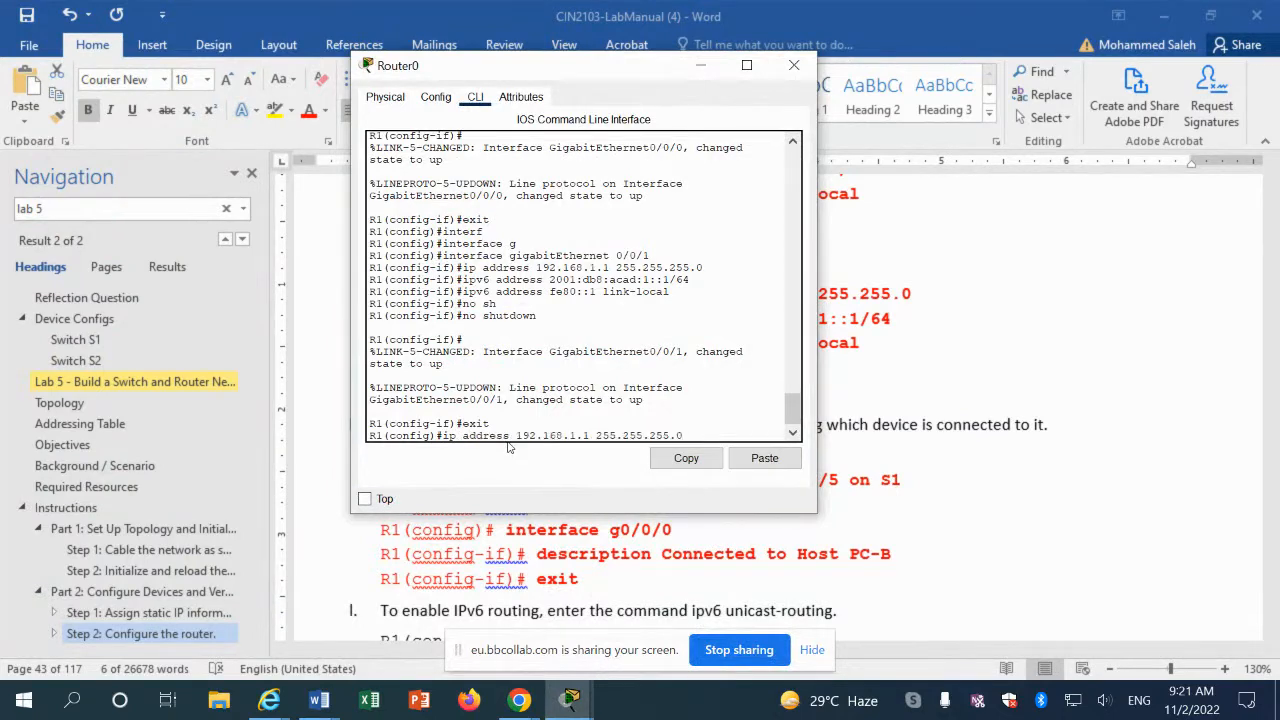
key("Up")
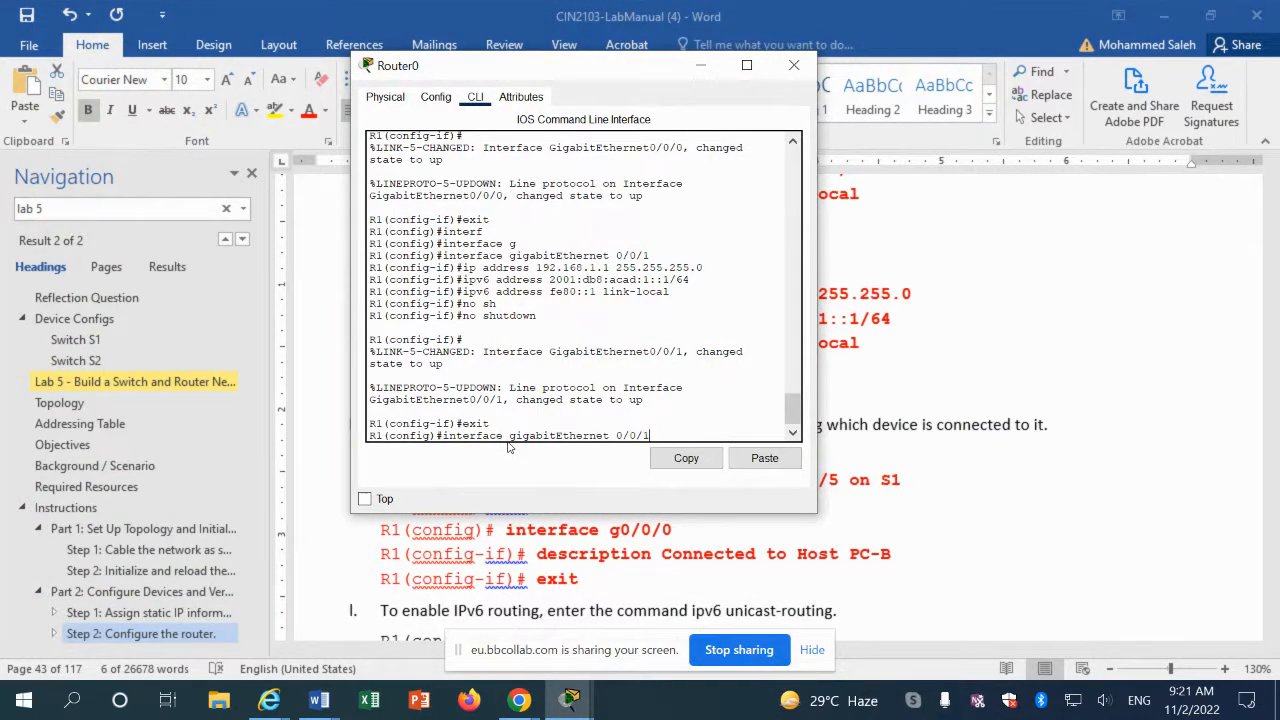
key("Return")
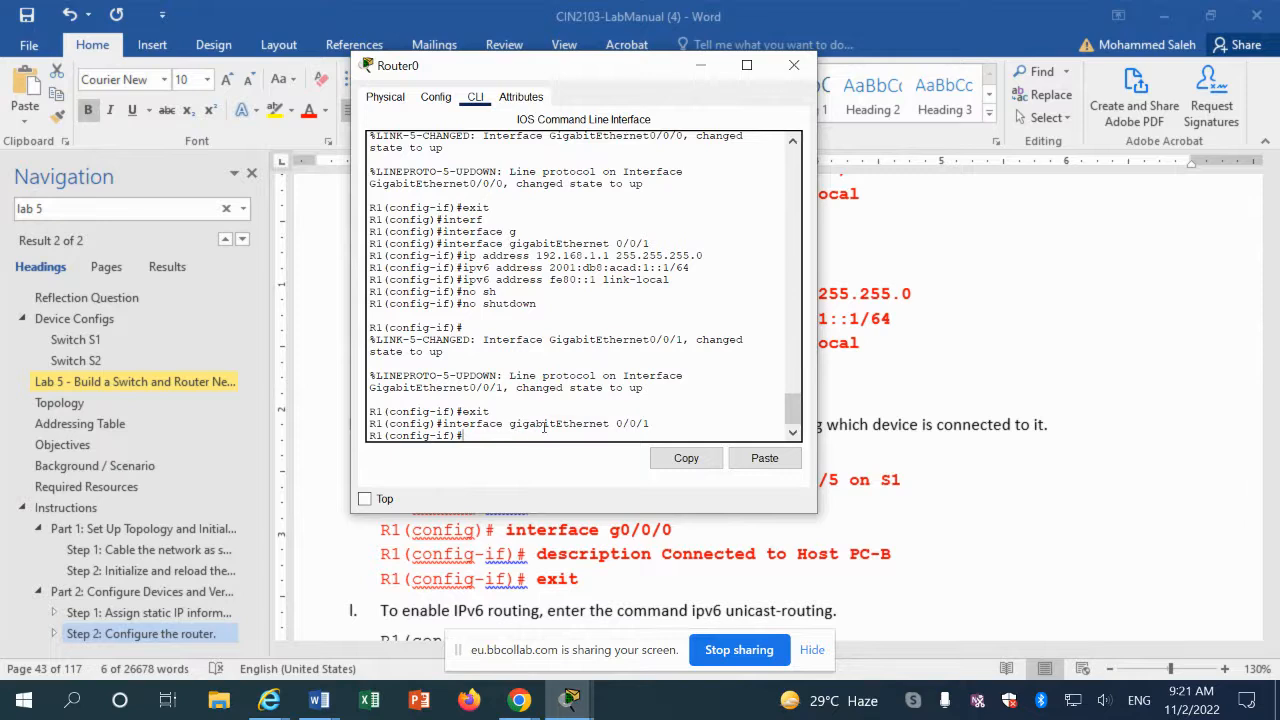
Step: Give G0/0/1 a description saying this interface is connected to F0/5 on S1
left_click(789, 458)
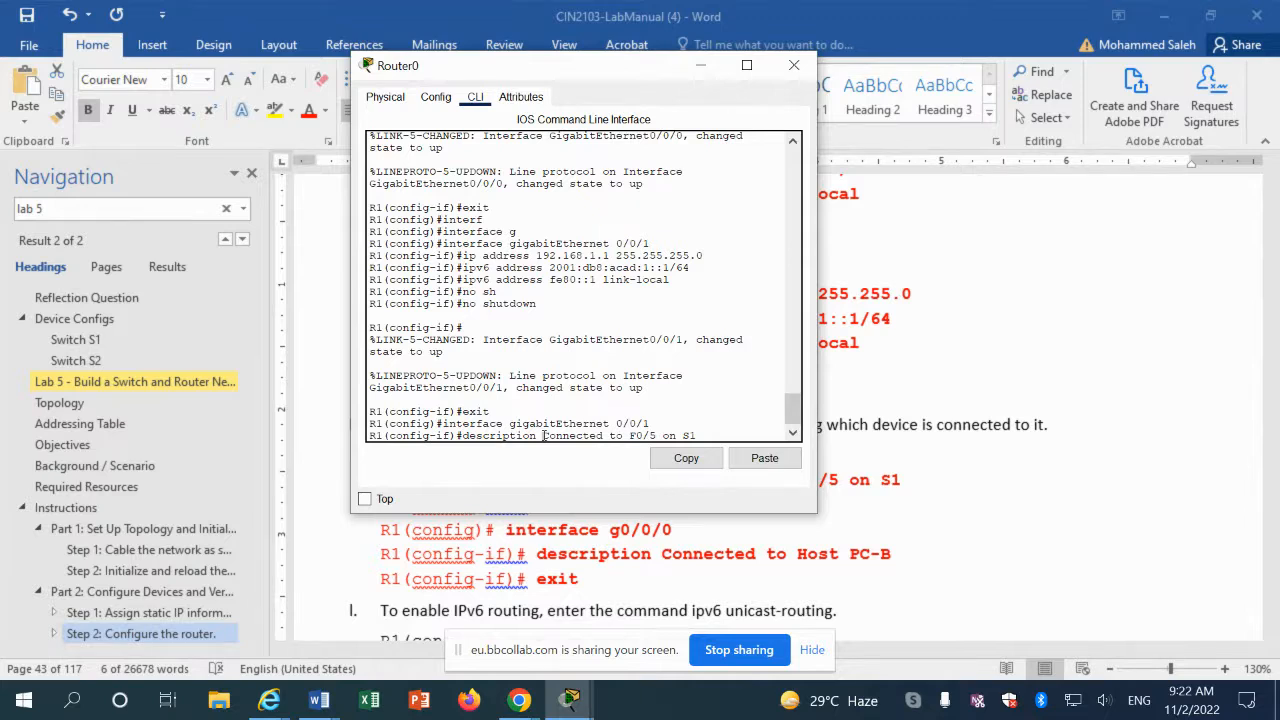
type("This")
key("BackSpace")
key("BackSpace")
key("BackSpace")
key("BackSpace")
left_click_drag(543, 436, 697, 437)
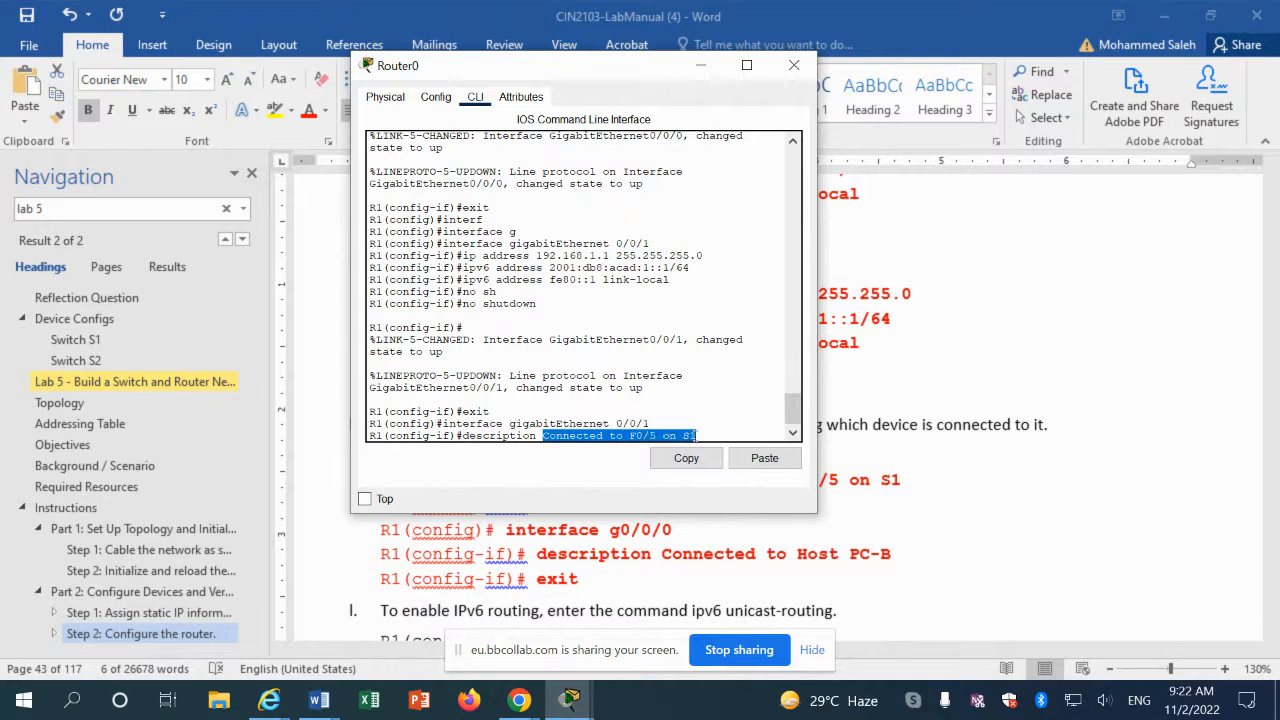
right_click(689, 439)
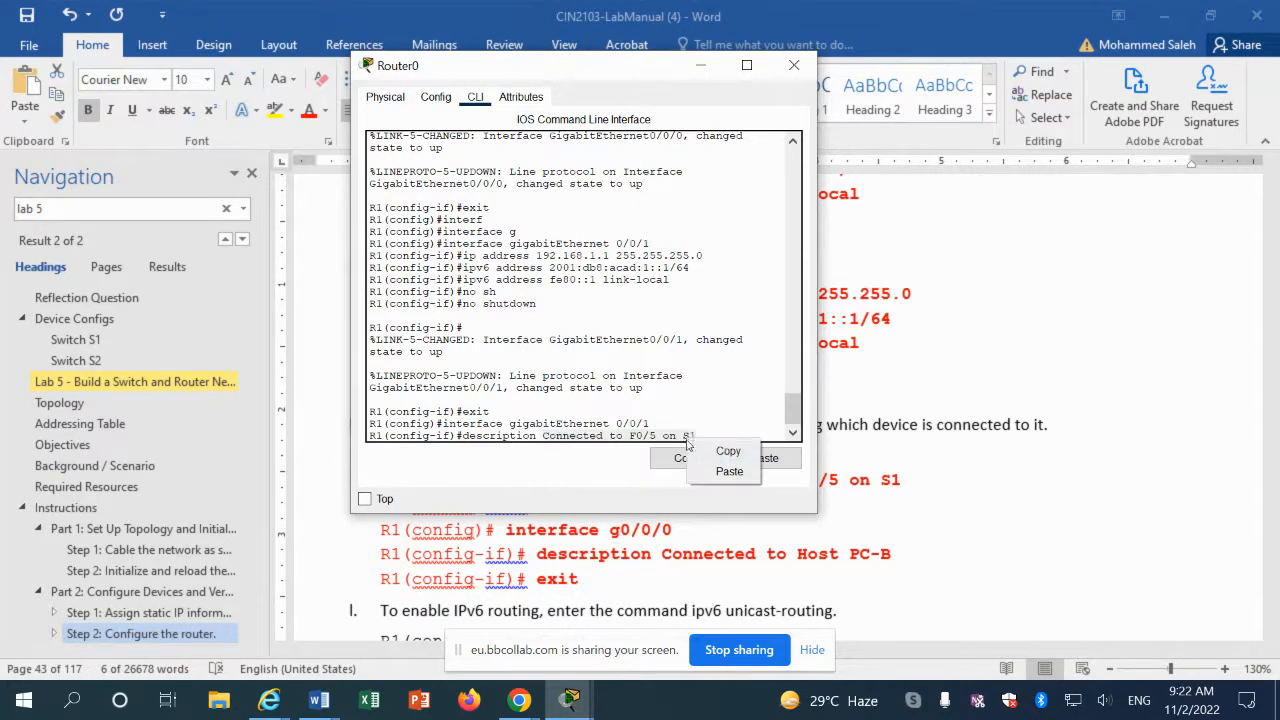
left_click(712, 448)
key("BackSpace")
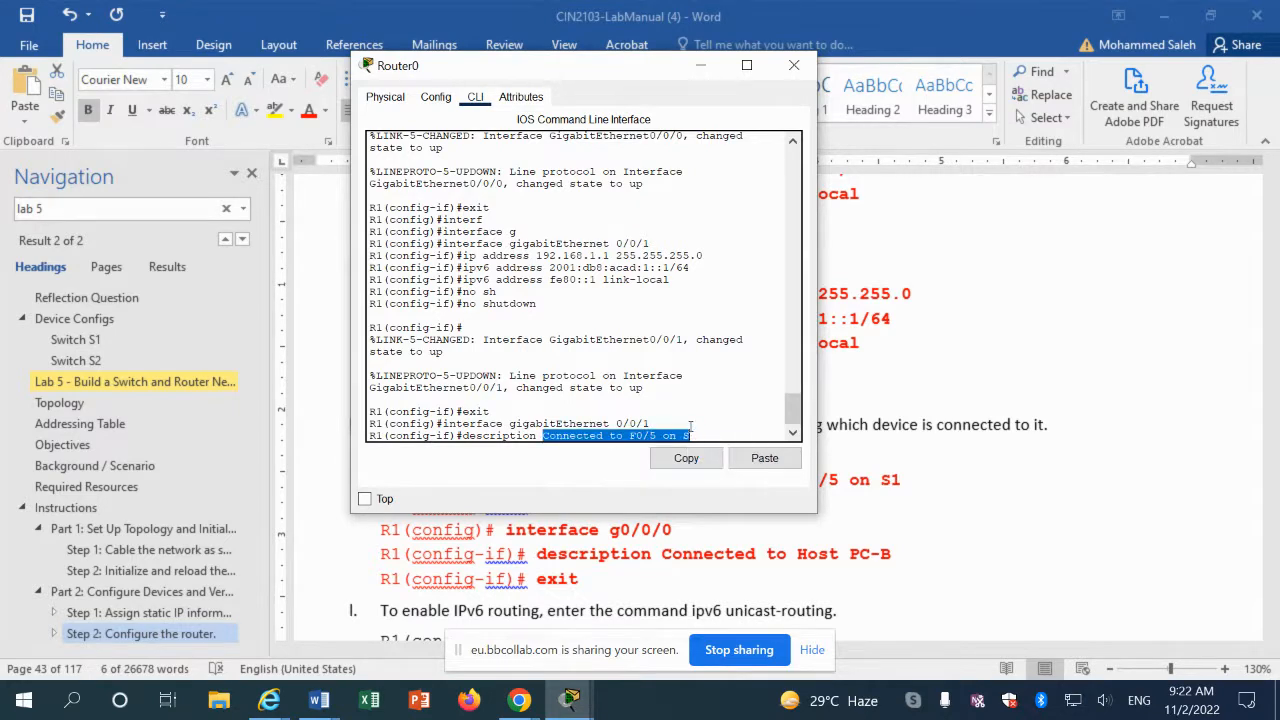
key("BackSpace")
key("BackSpace")
key("BackSpace")
key("BackSpace")
key("BackSpace")
key("BackSpace")
key("BackSpace")
key("BackSpace")
key("BackSpace")
key("BackSpace")
key("BackSpace")
key("BackSpace")
key("BackSpace")
key("BackSpace")
key("BackSpace")
key("BackSpace")
key("BackSpace")
key("BackSpace")
key("BackSpace")
key("BackSpace")
key("BackSpace")
key("BackSpace")
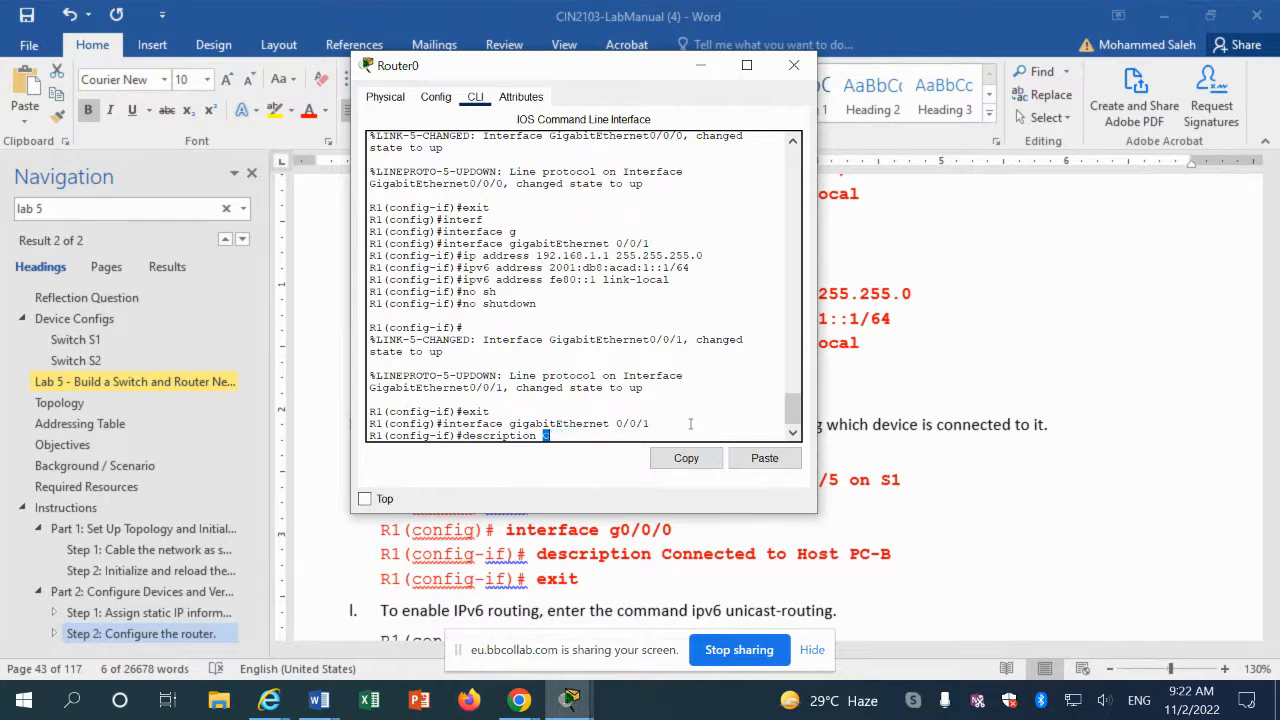
type("this interface is")
left_click(762, 458)
key("Return")
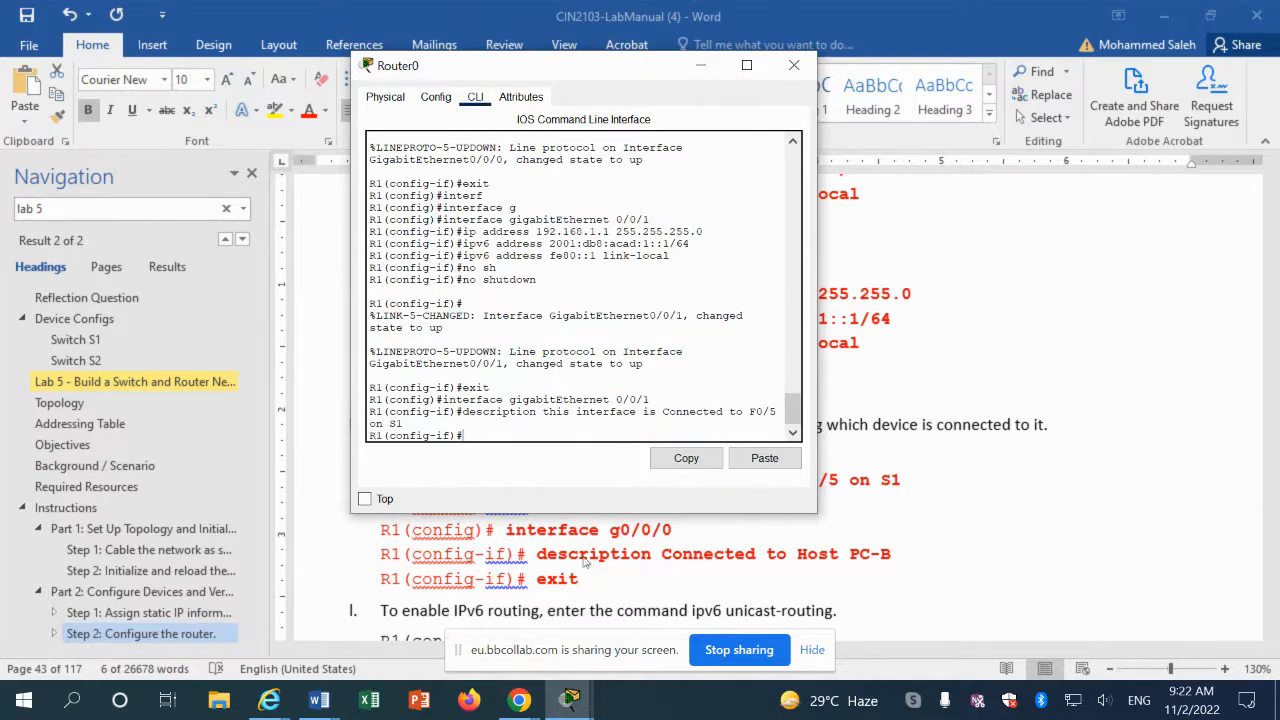
Step: Copy the Host PC-B description command from the lab manual
left_click(553, 565)
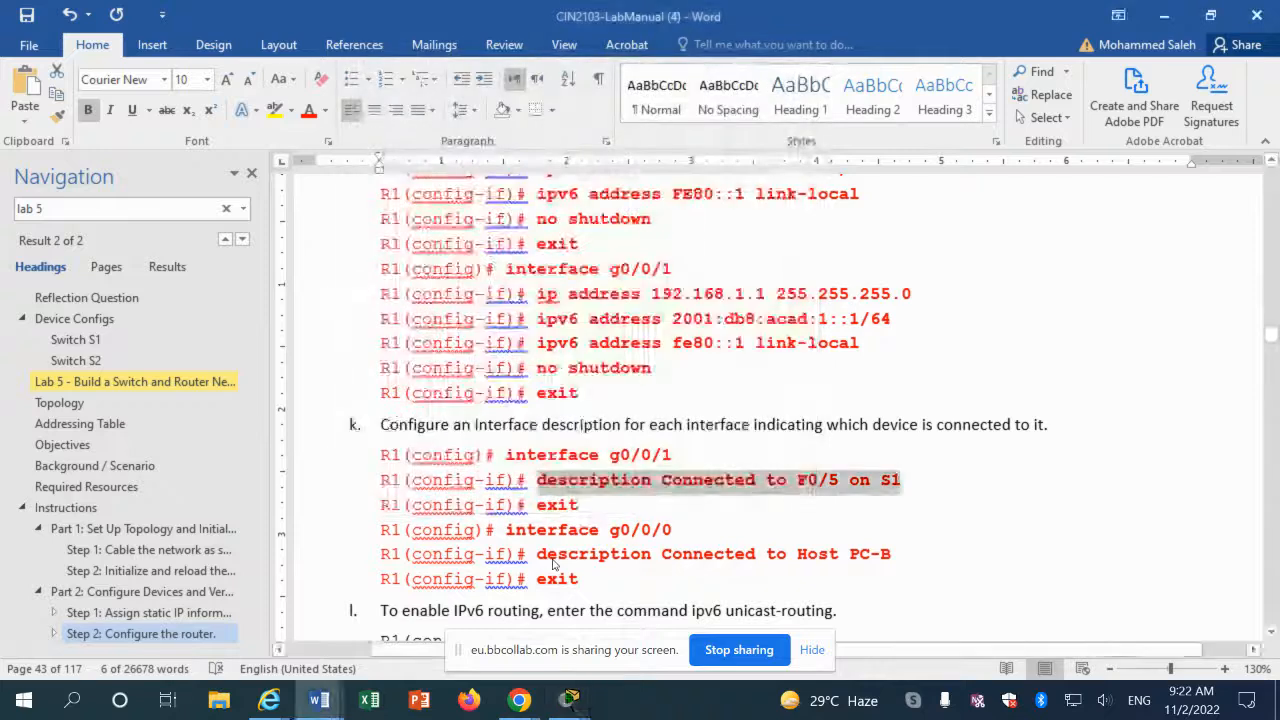
left_click_drag(537, 553, 890, 556)
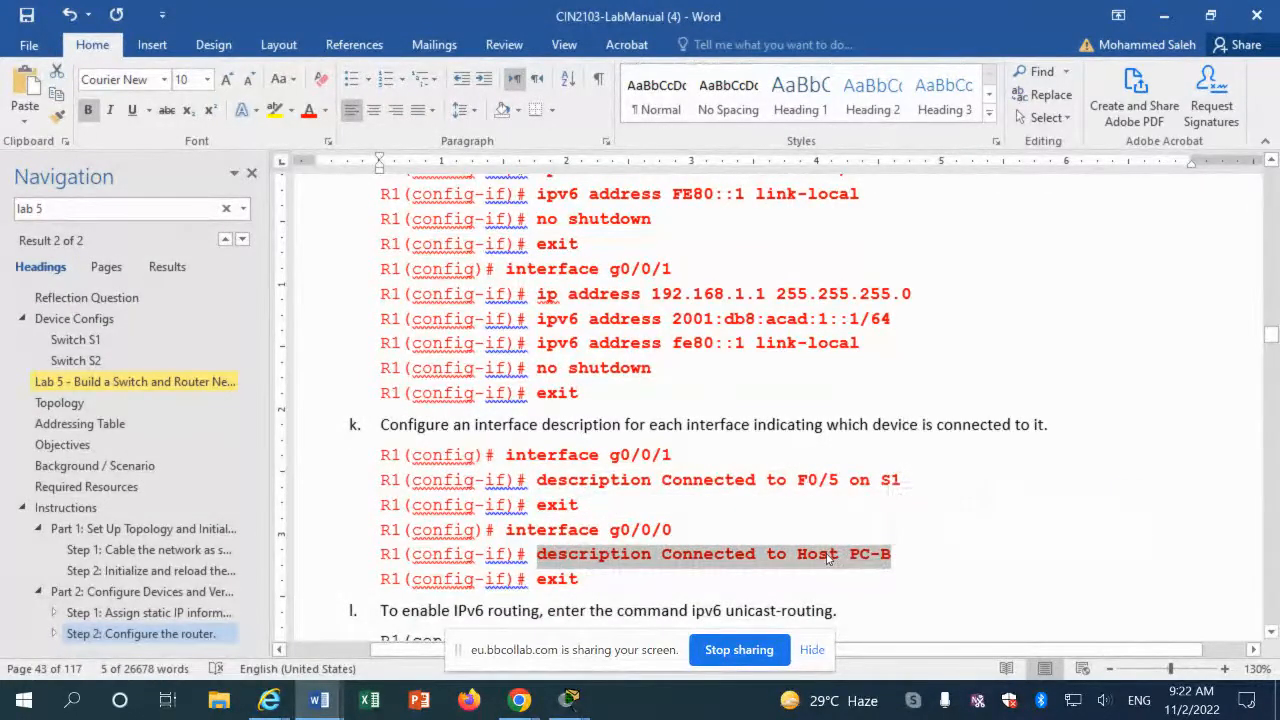
right_click(828, 560)
left_click(888, 316)
Step: Enter interface gigabitEthernet 0/0/0 by editing the recalled 0/0/1 command
mouse_move(580, 697)
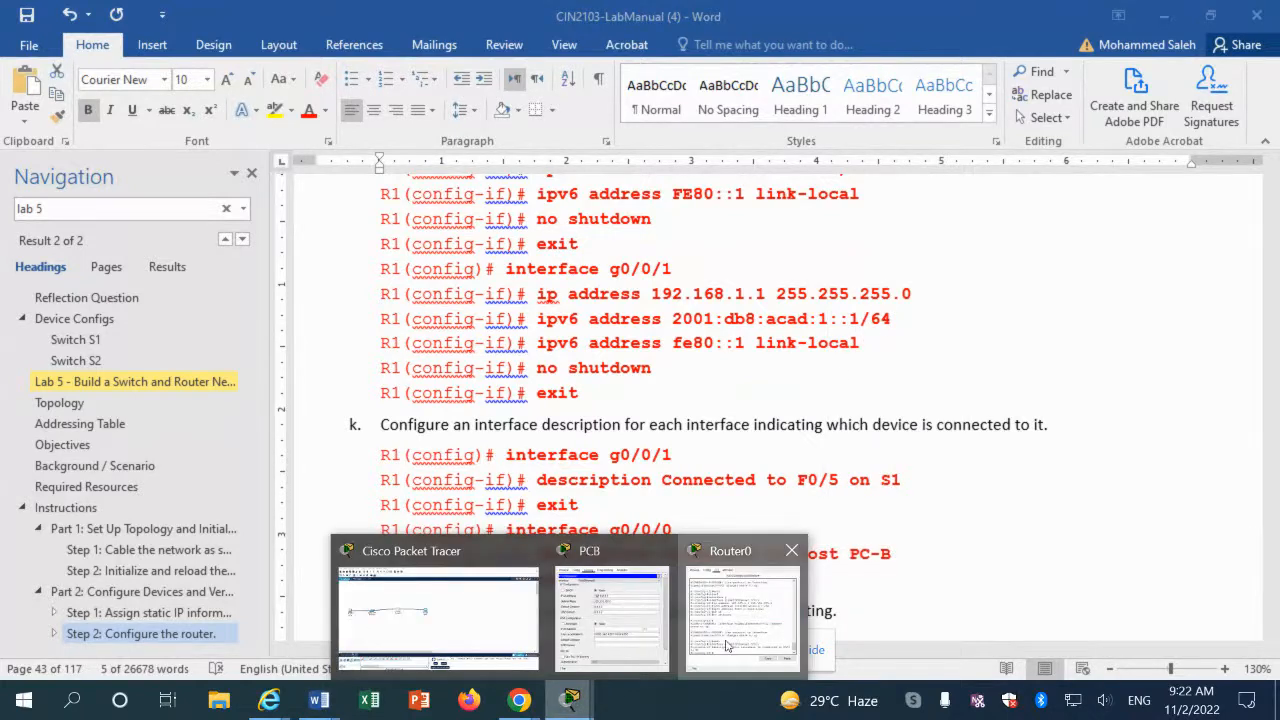
left_click(743, 610)
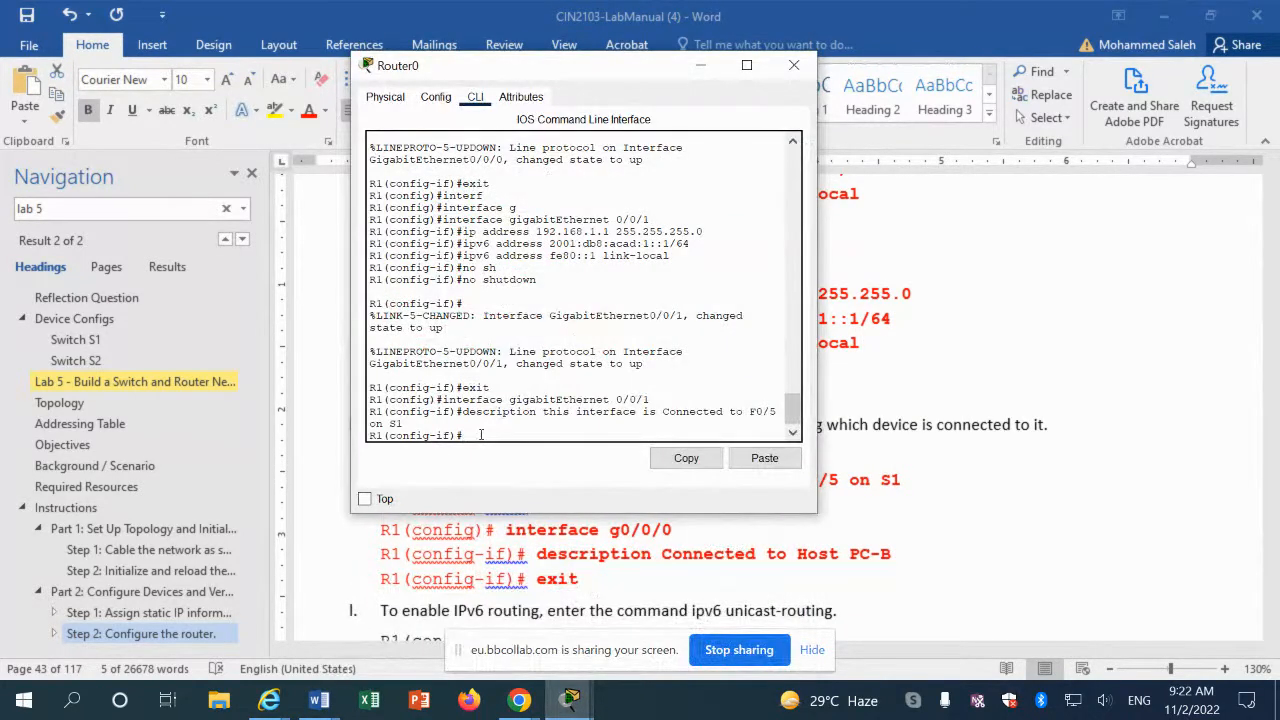
key("Up")
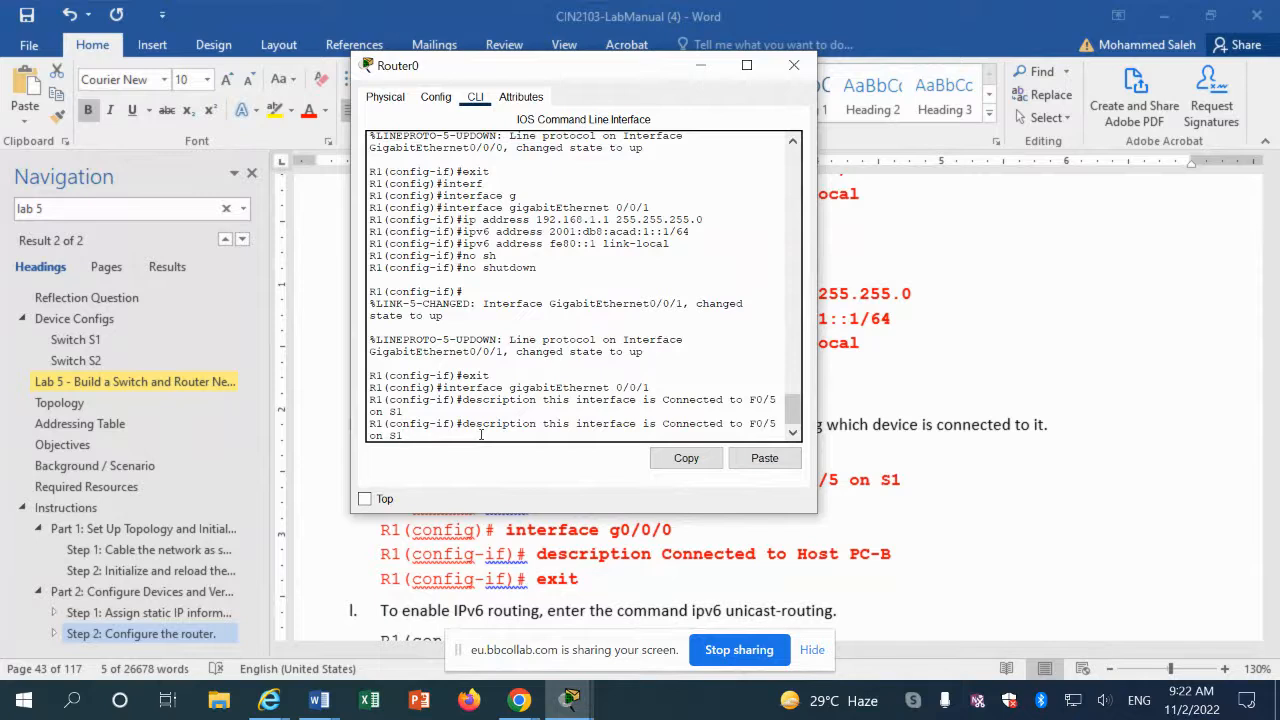
key("Up")
key("Up")
key("Up")
key("Down")
key("Down")
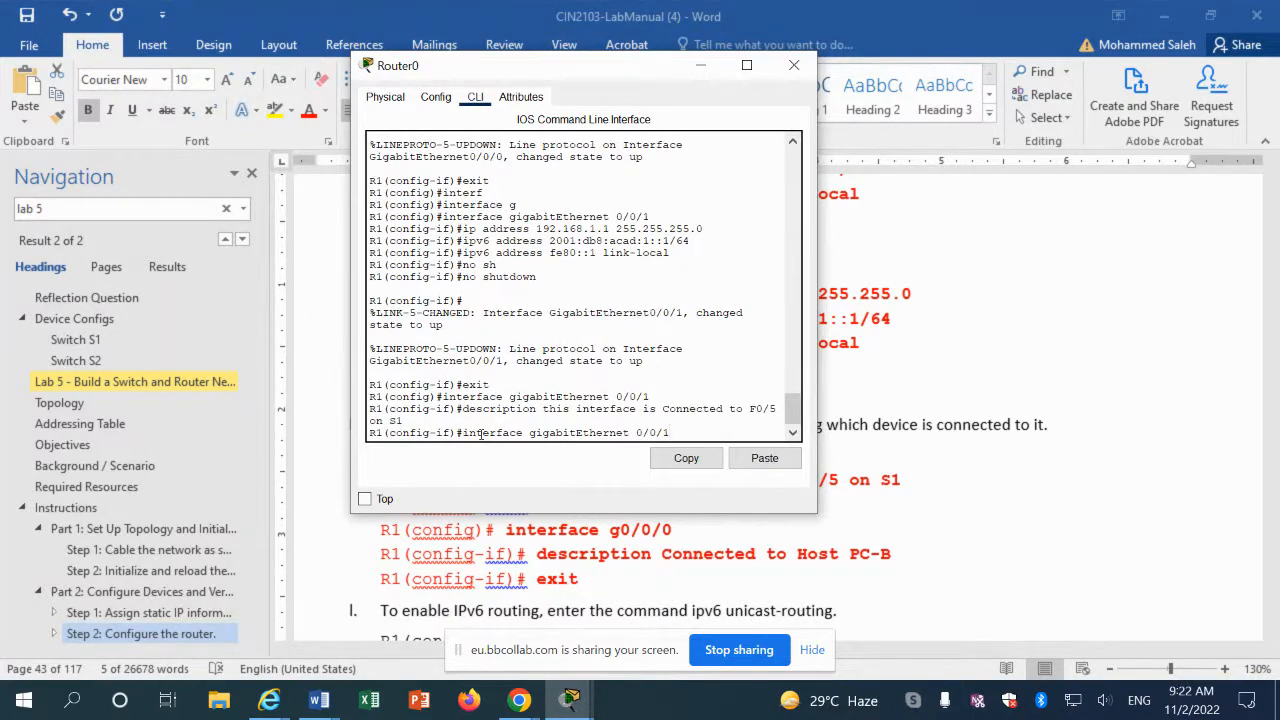
key("BackSpace")
type("0")
key("Return")
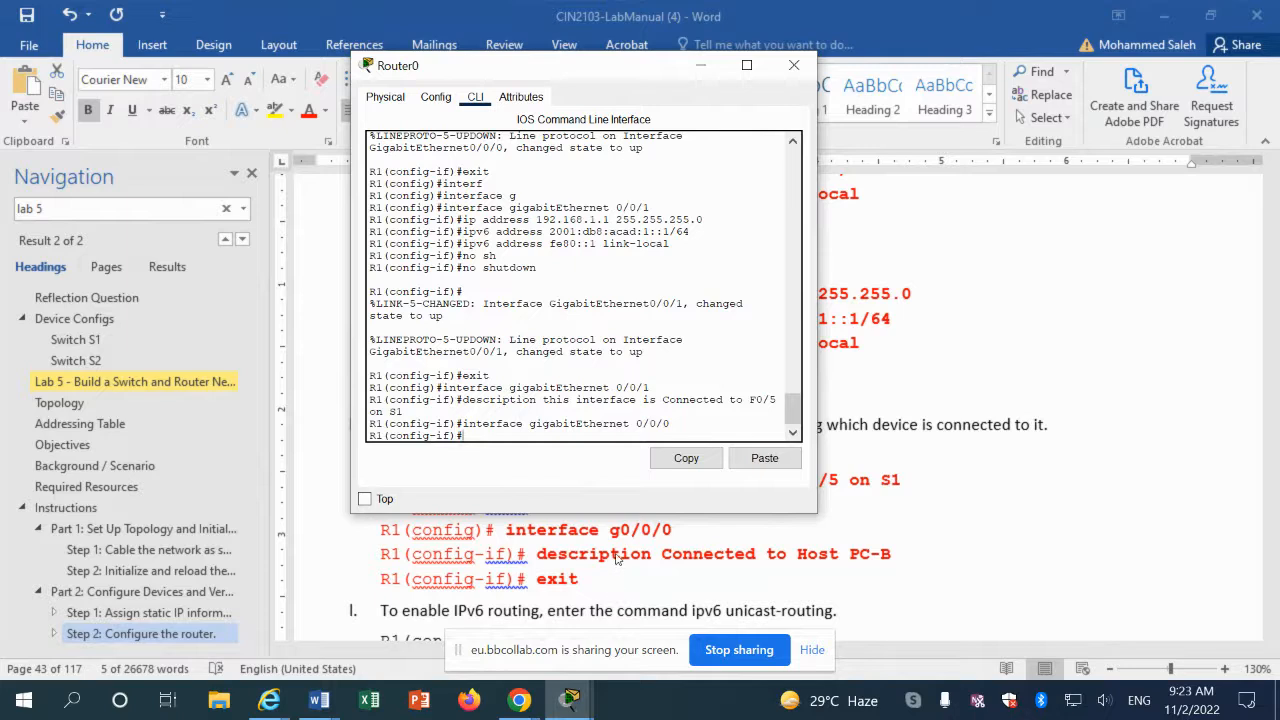
Step: Paste the Host PC-B description onto G0/0/0, then exit interface configuration
left_click_drag(891, 554, 538, 554)
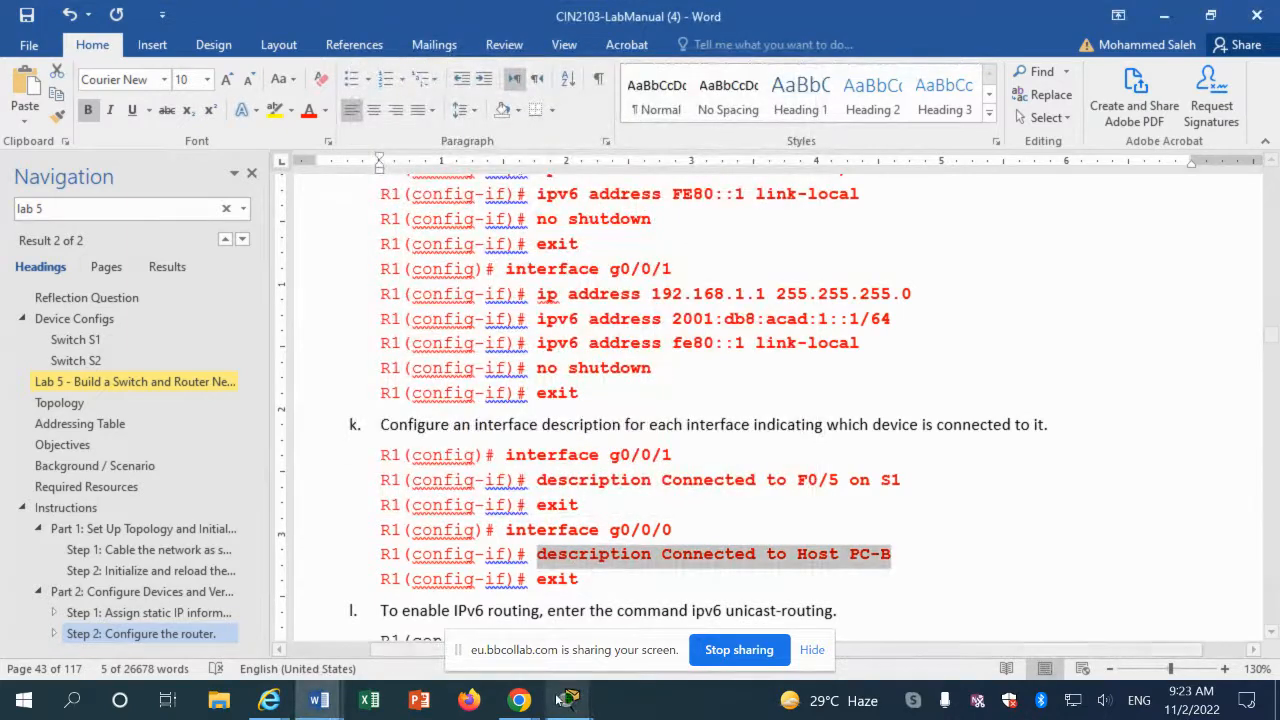
left_click(570, 699)
left_click(742, 612)
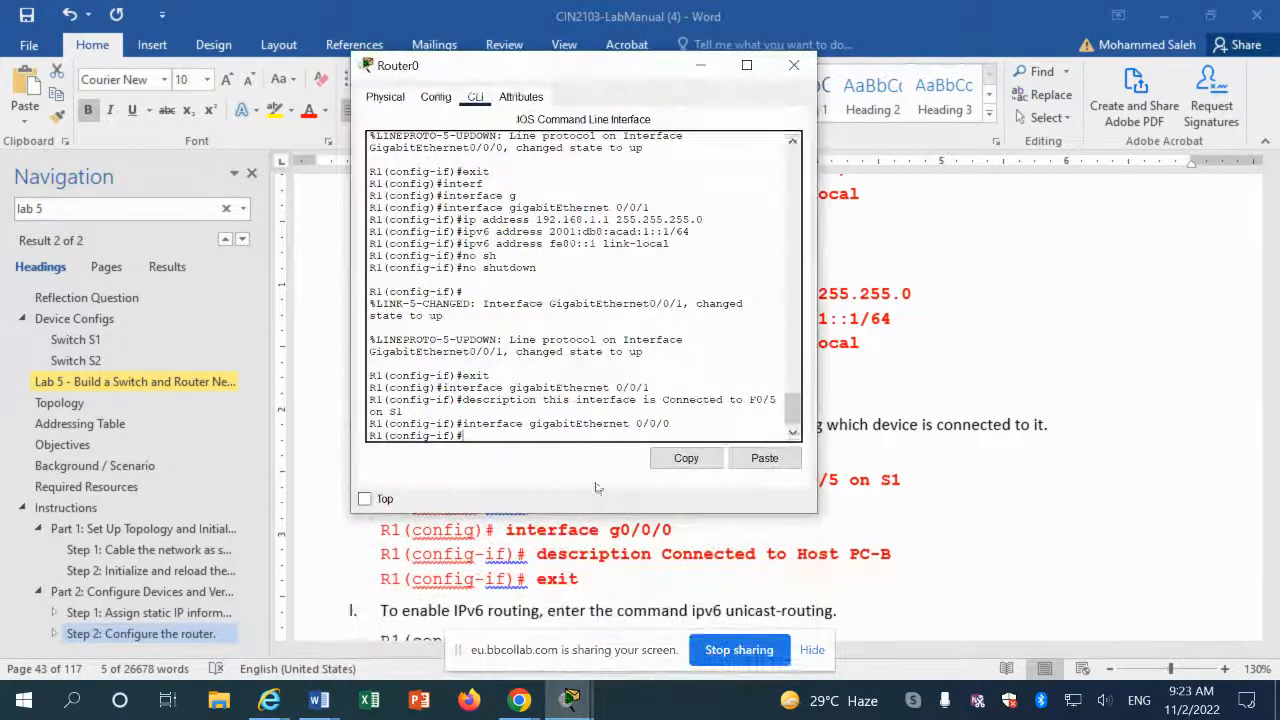
left_click(752, 460)
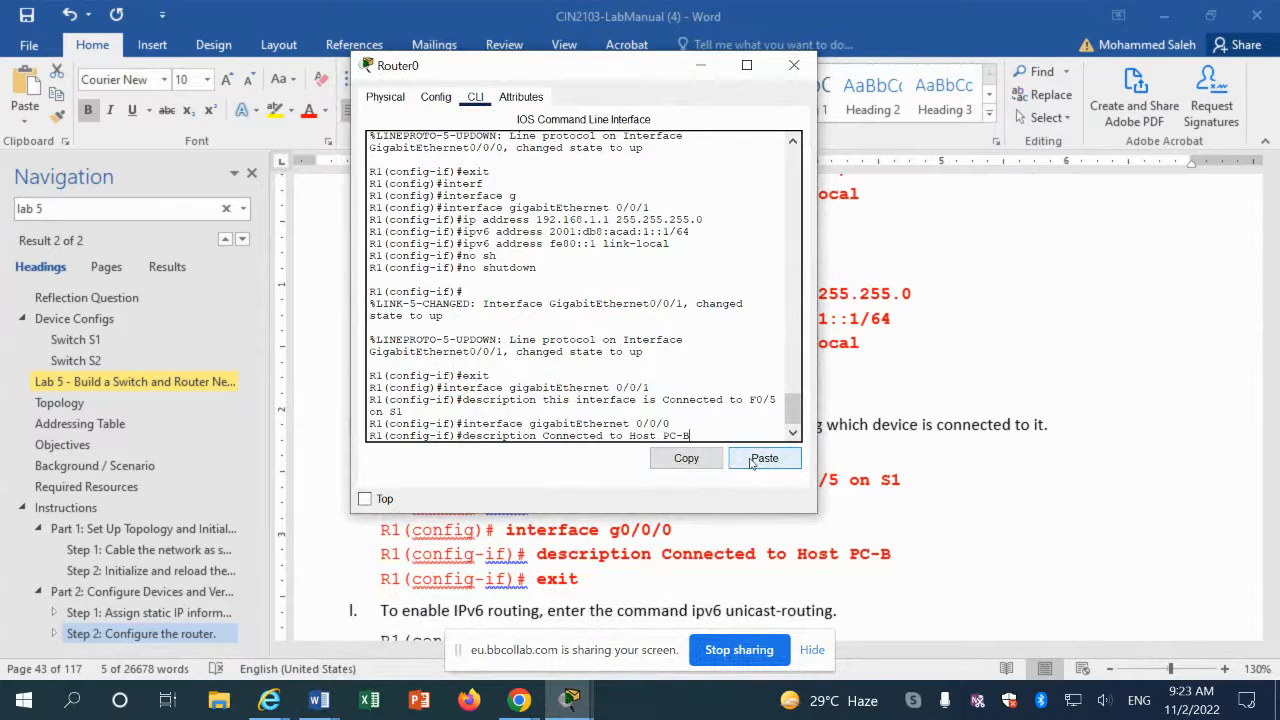
key("Return")
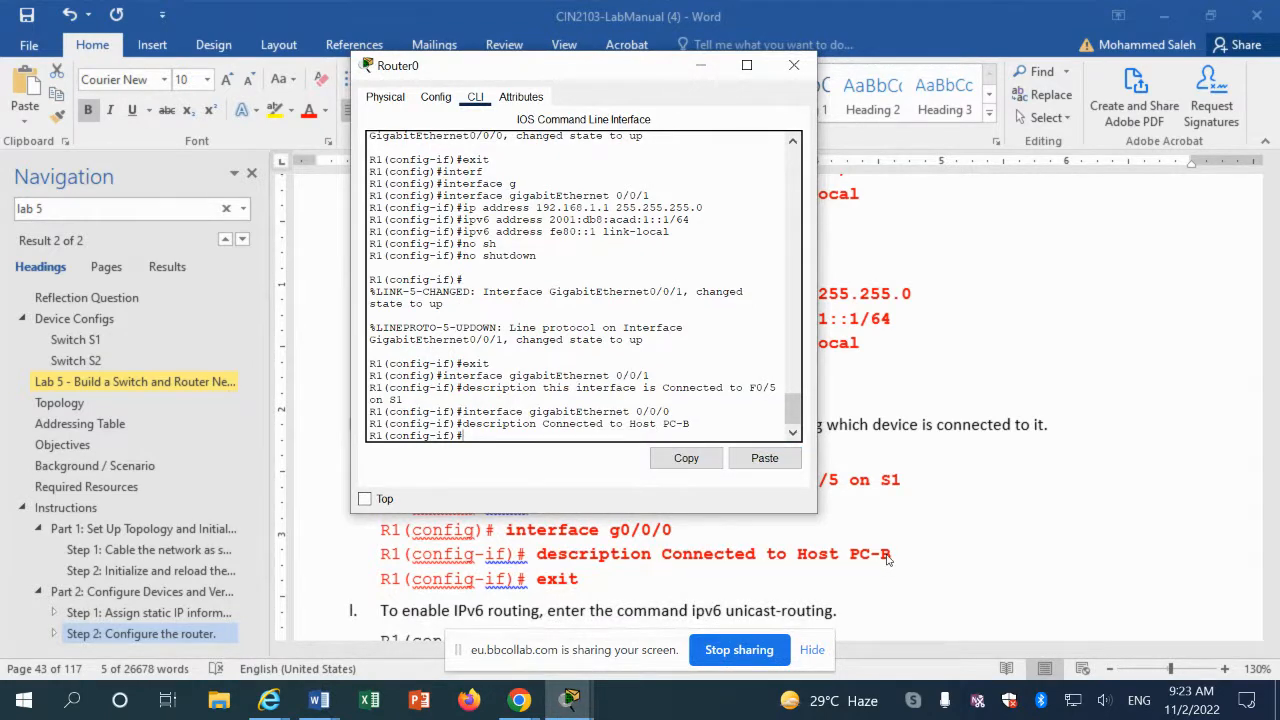
type("exit")
key("Return")
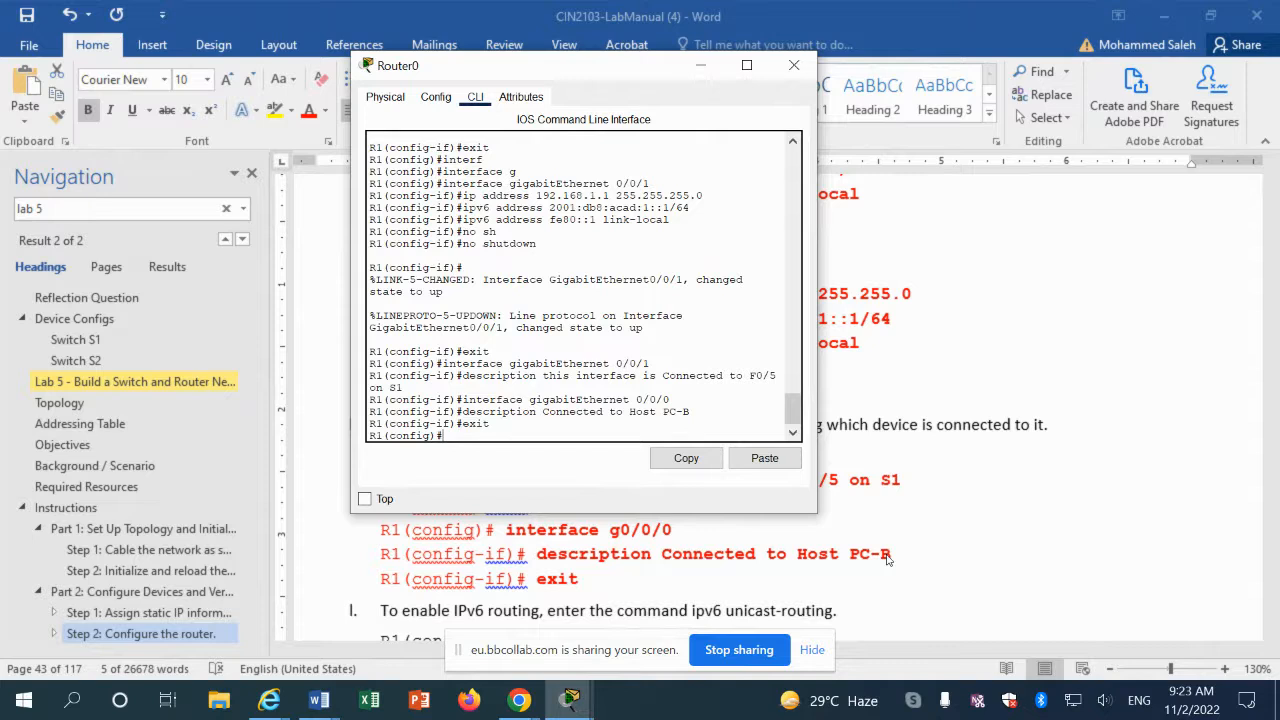
left_click(771, 569)
scroll(708, 564, "down", 3)
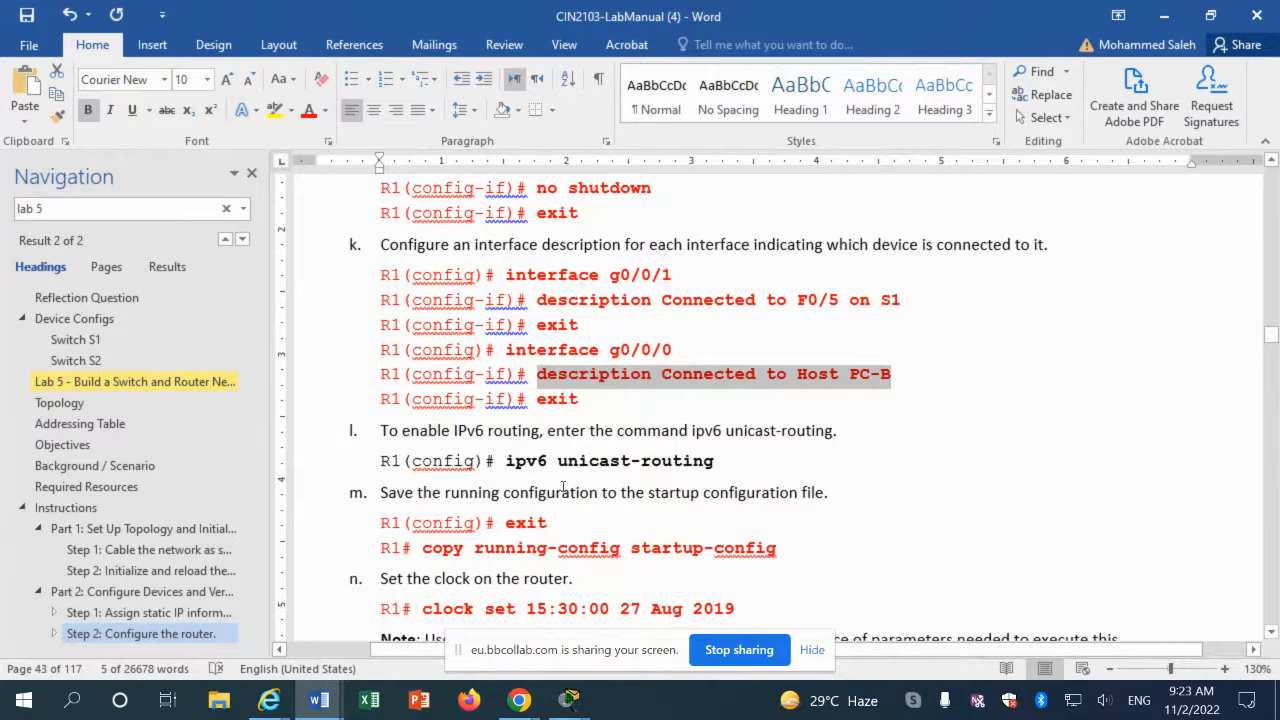
Step: Paste 'ipv6 unicast-routing' from the manual into R1's CLI, fix it with Tab completion, and run it
left_click_drag(508, 460, 702, 462)
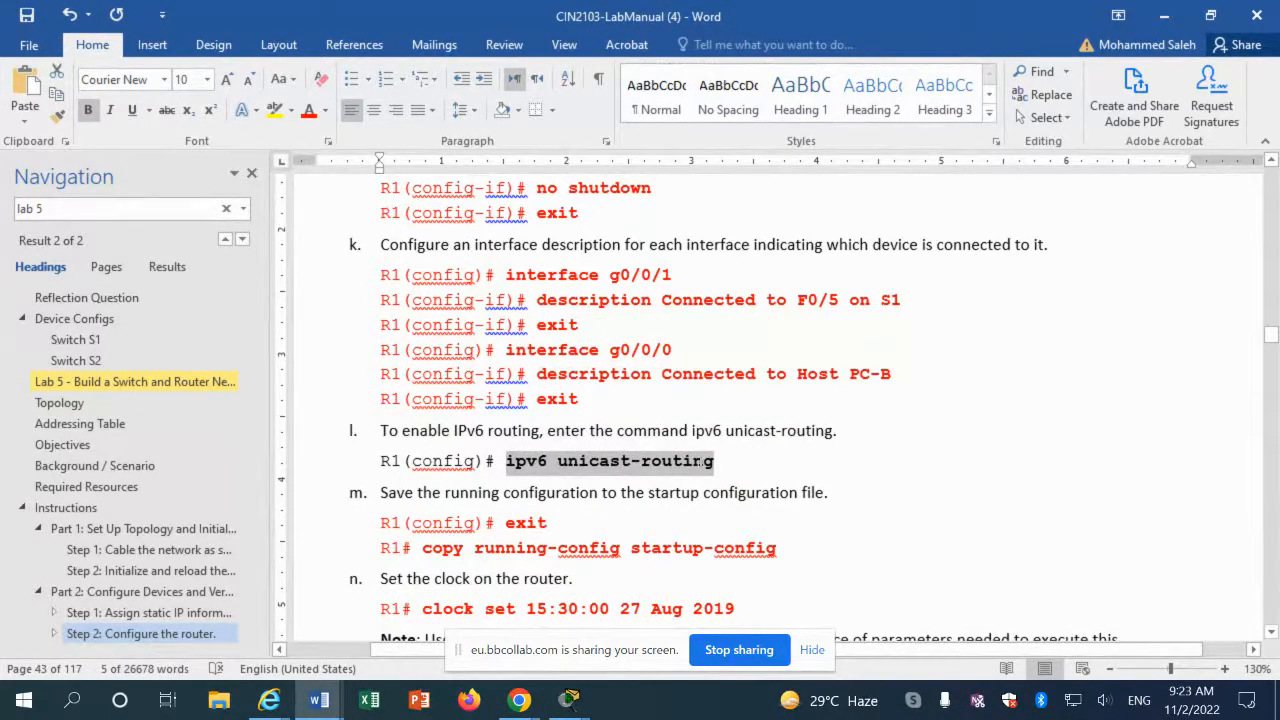
right_click(642, 466)
left_click(686, 230)
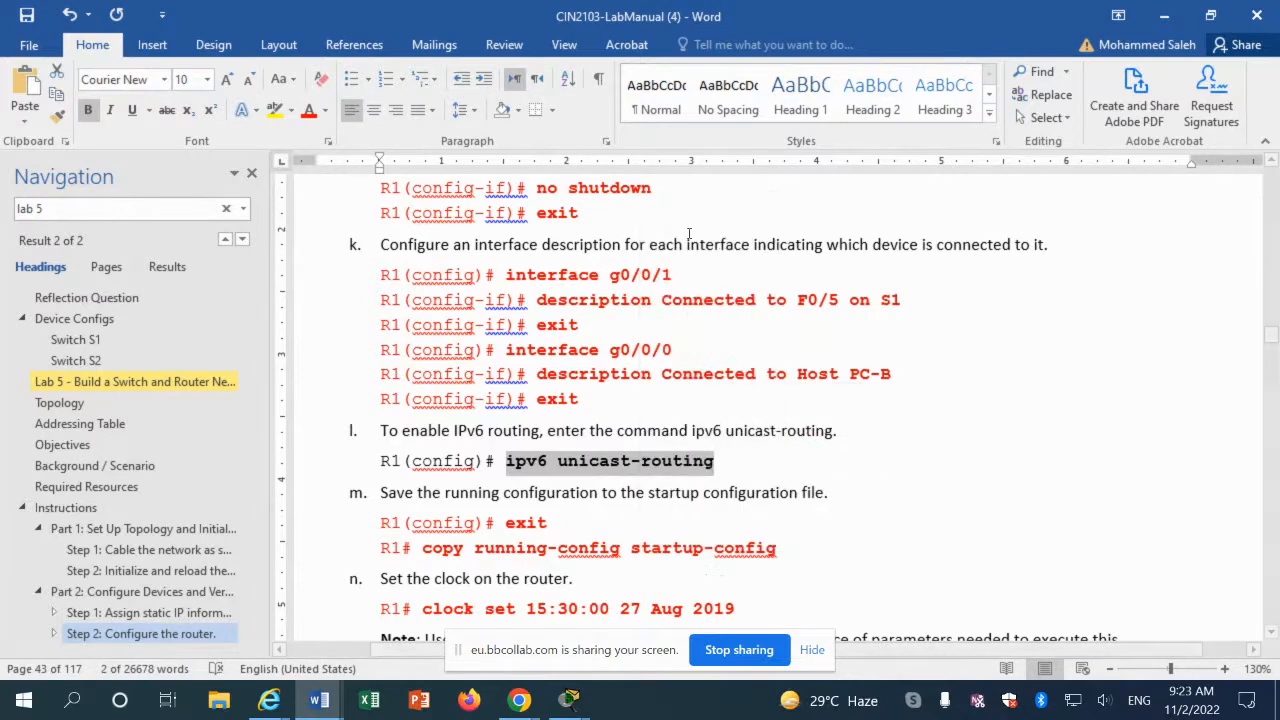
left_click(574, 702)
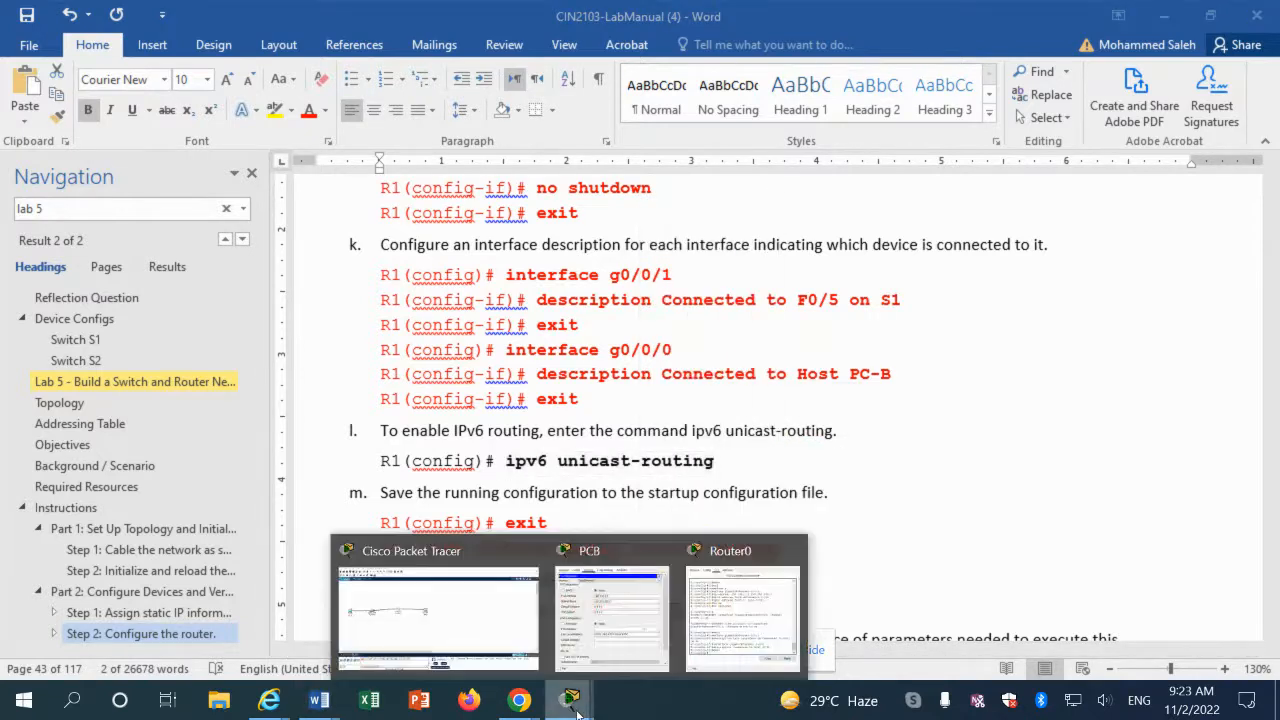
left_click(720, 648)
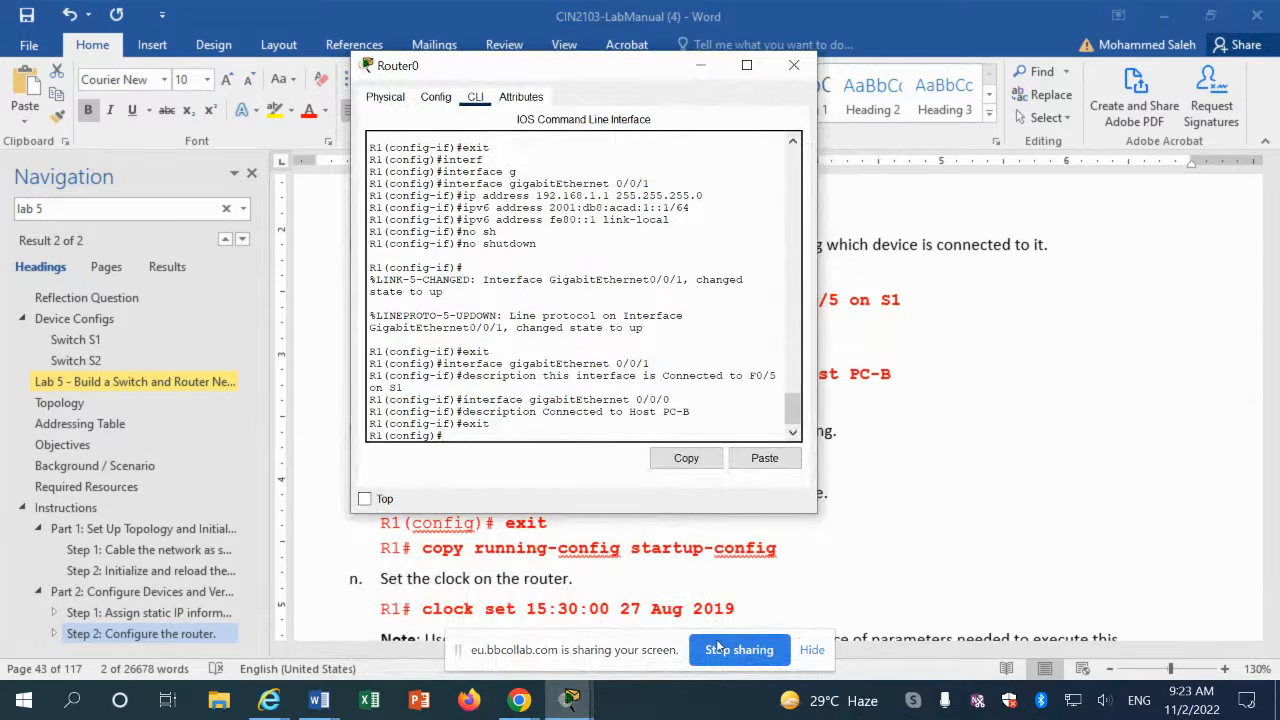
left_click(765, 465)
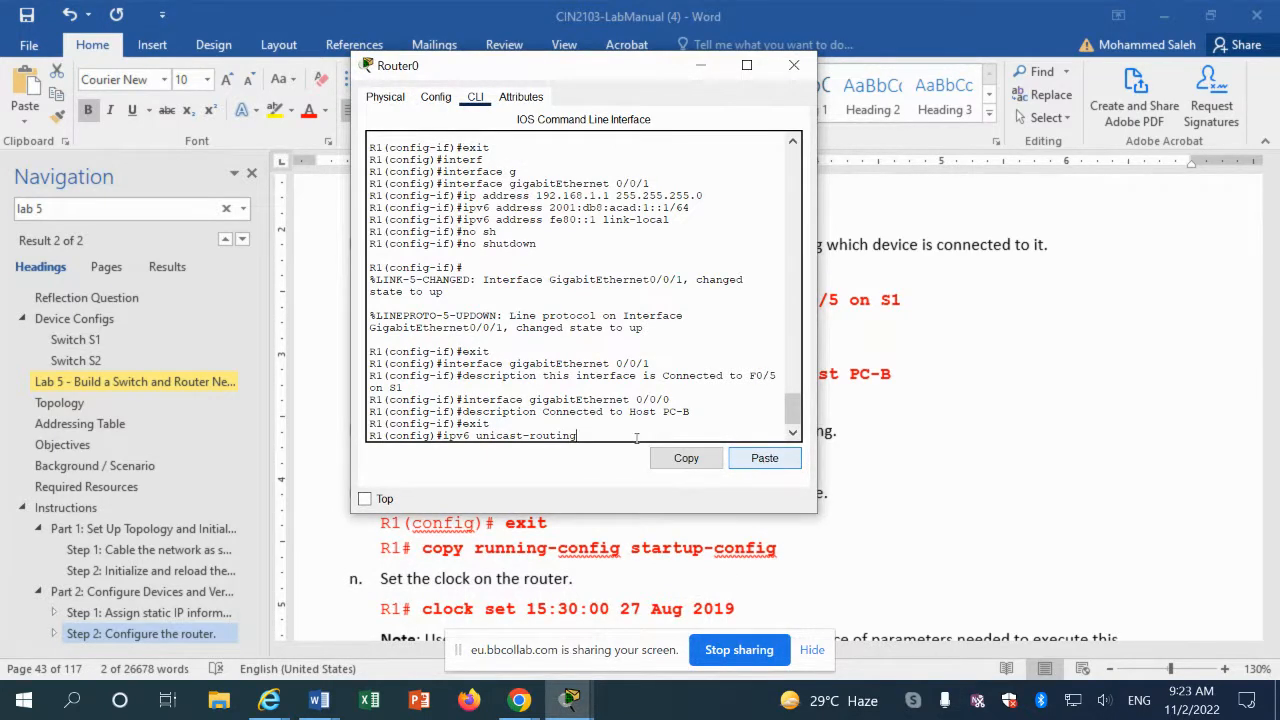
left_click_drag(590, 436, 490, 447)
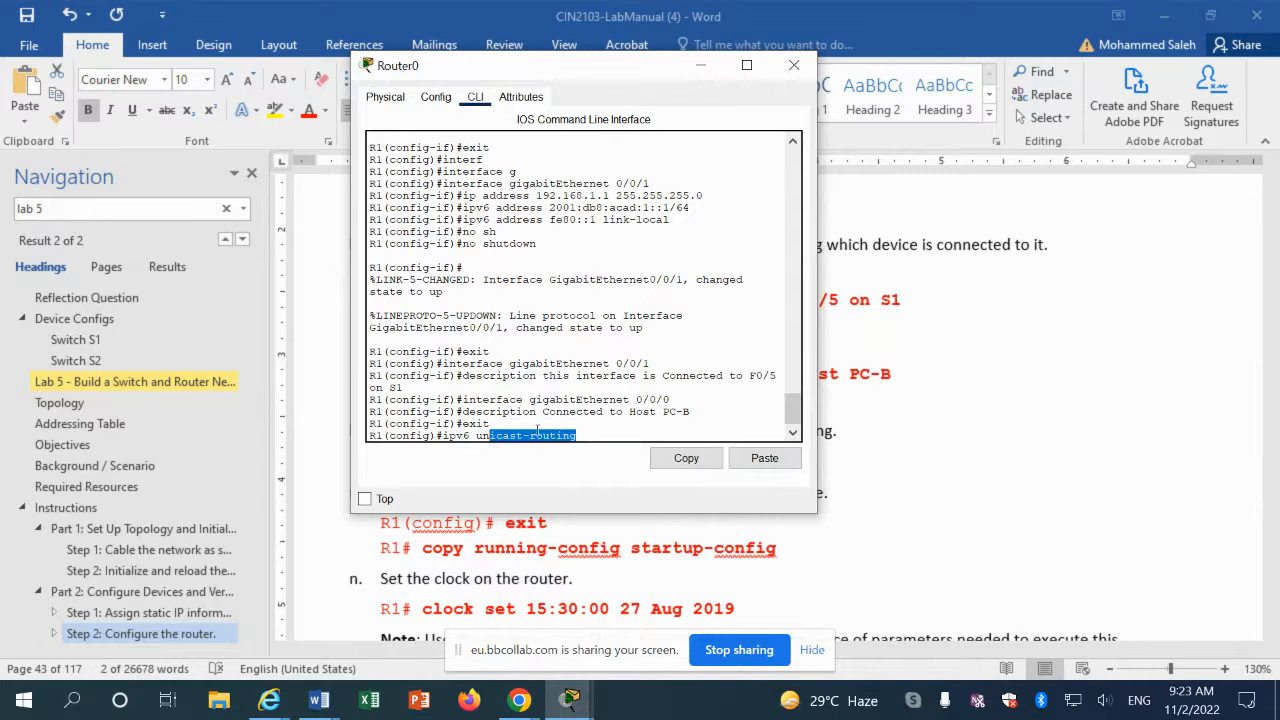
key("BackSpace")
key("BackSpace")
key("BackSpace")
key("BackSpace")
key("BackSpace")
key("BackSpace")
key("BackSpace")
key("BackSpace")
key("BackSpace")
key("BackSpace")
key("BackSpace")
key("BackSpace")
key("BackSpace")
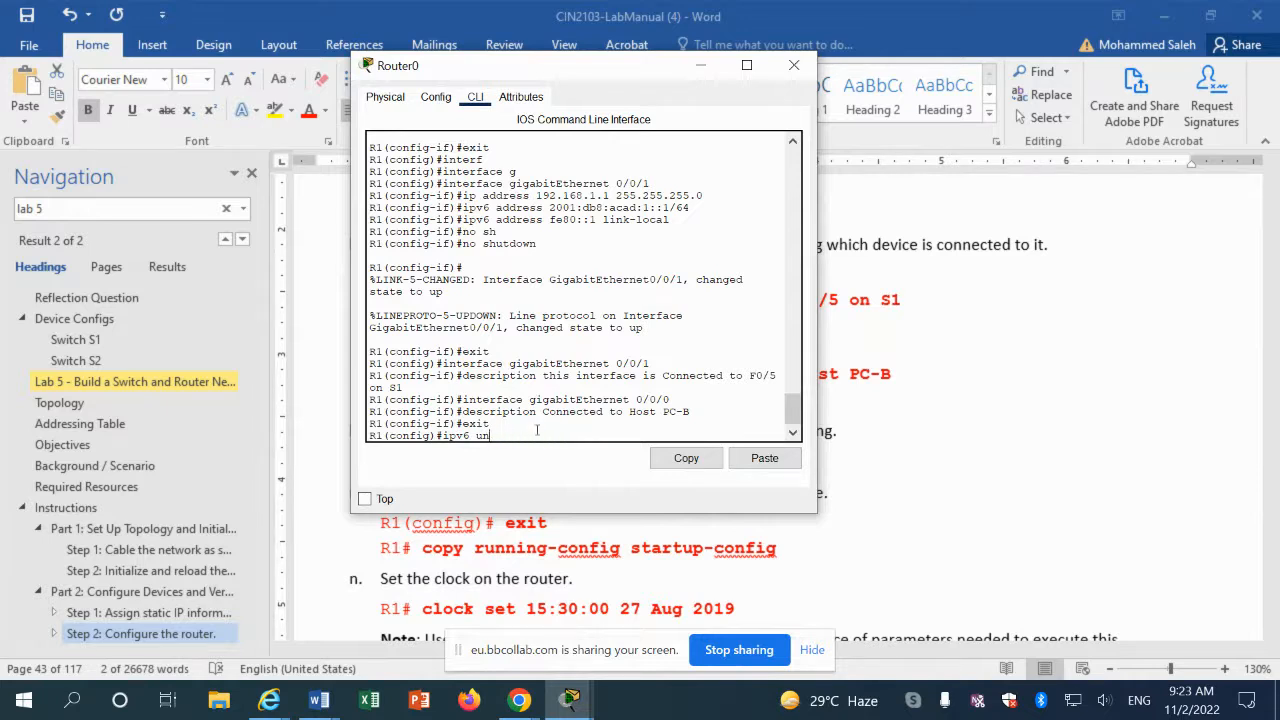
type("i")
key("Tab")
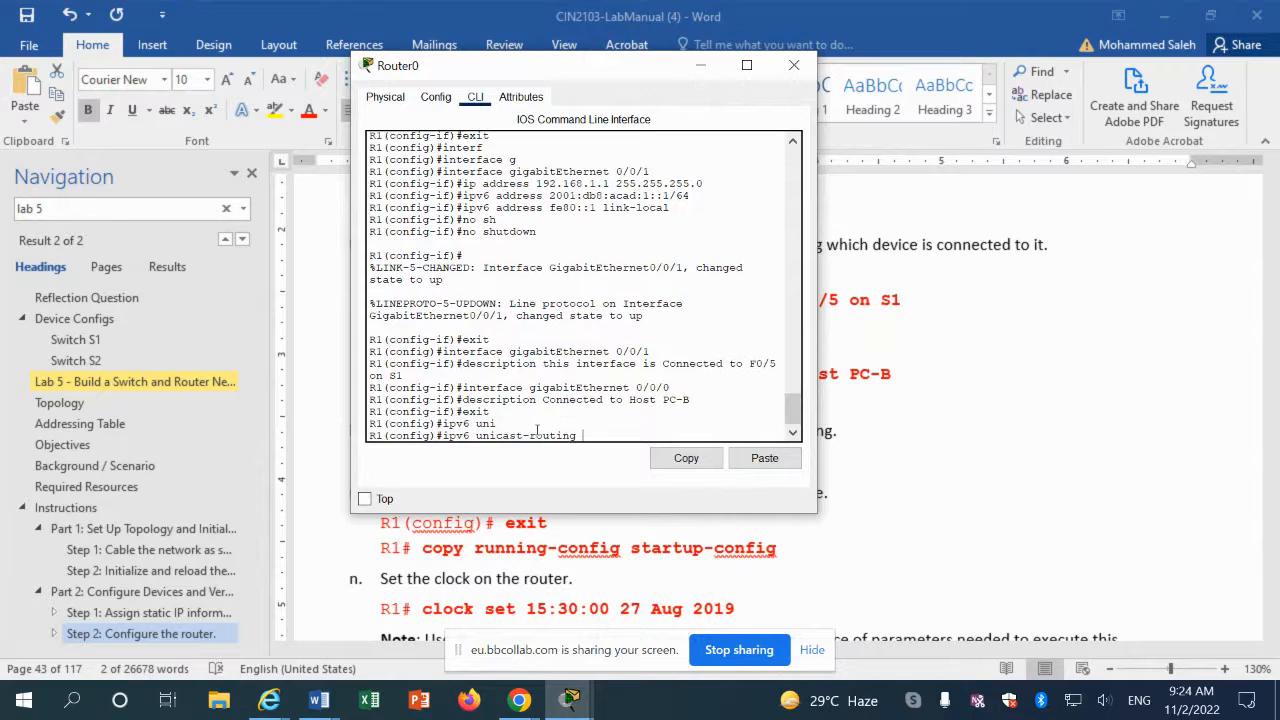
key("Return")
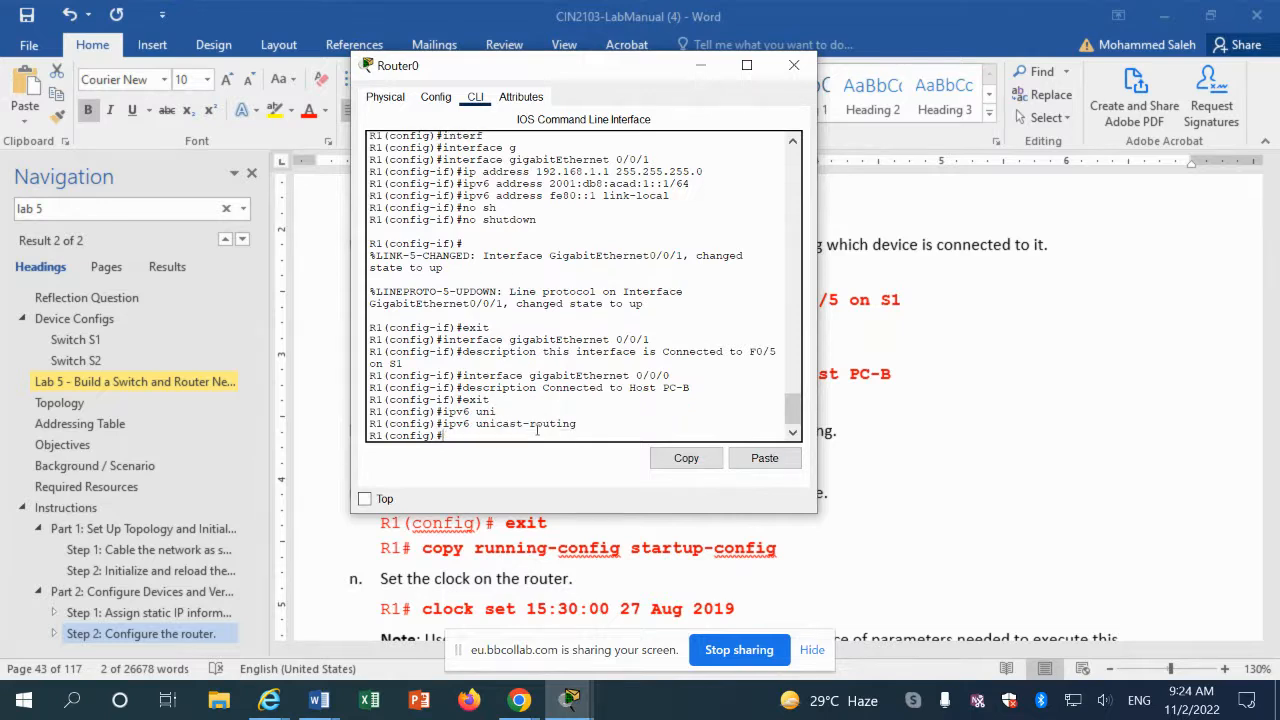
key("alt+Tab")
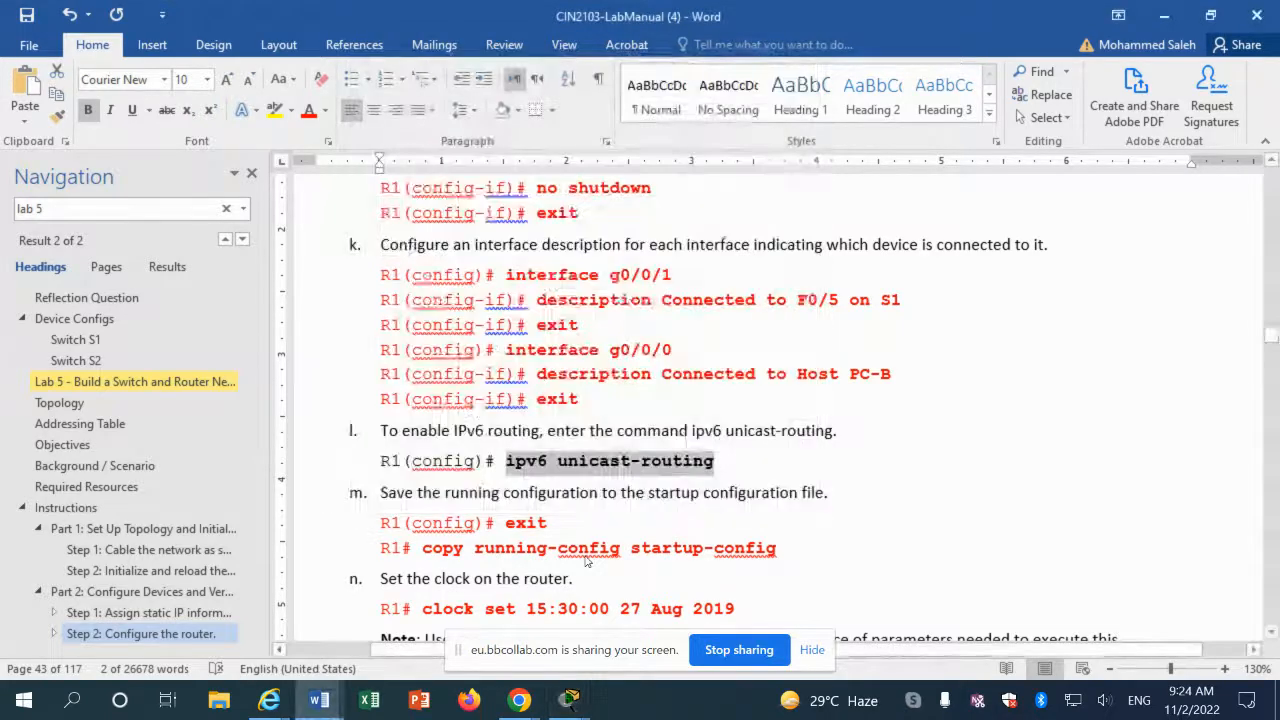
Step: Copy the 'clock set 15:30:00 27 Aug 2019' line from the lab manual
scroll(585, 561, "down", 1)
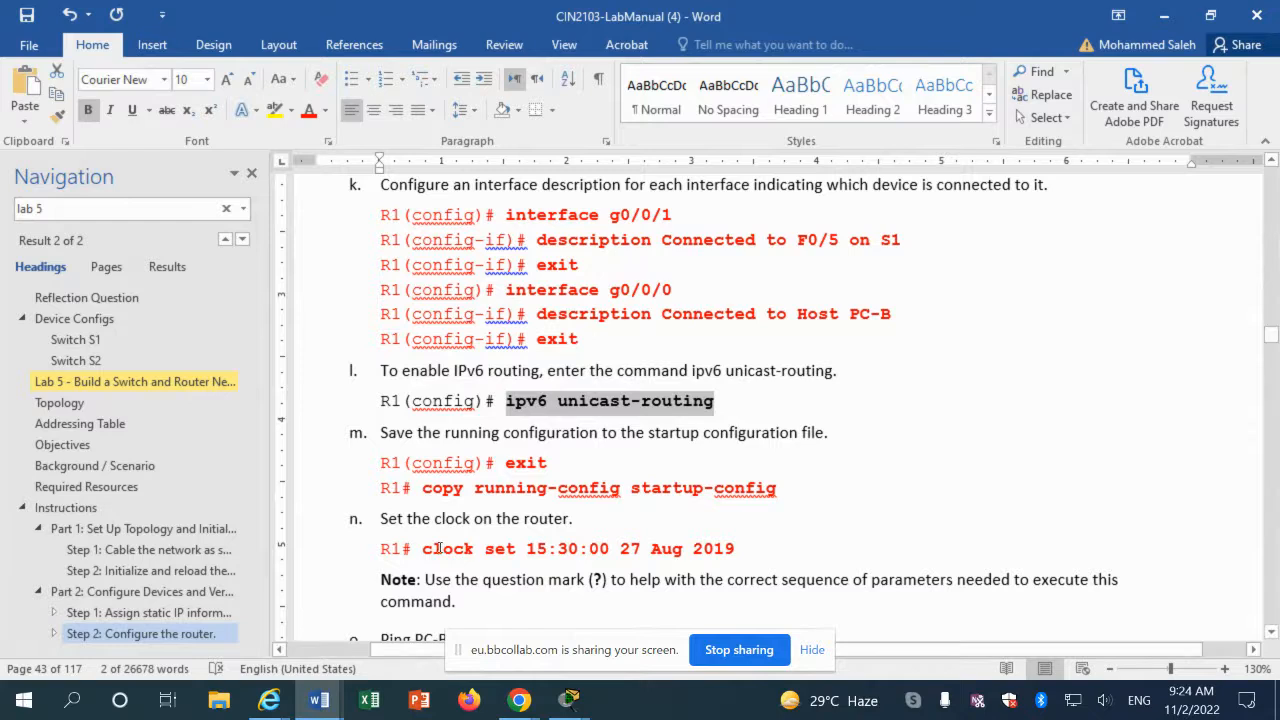
left_click_drag(424, 548, 727, 553)
right_click(727, 553)
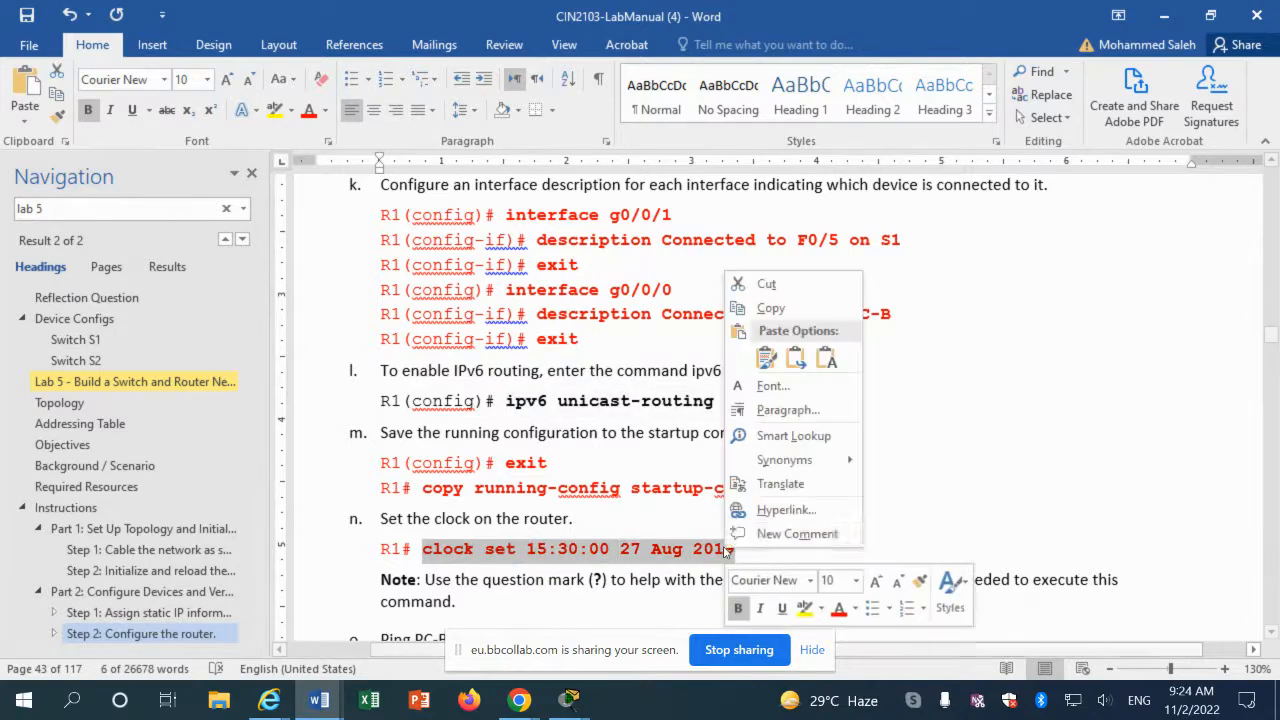
left_click(790, 300)
Step: Exit configuration mode, run copy running-config startup-config, then paste the clock set command
left_click(570, 700)
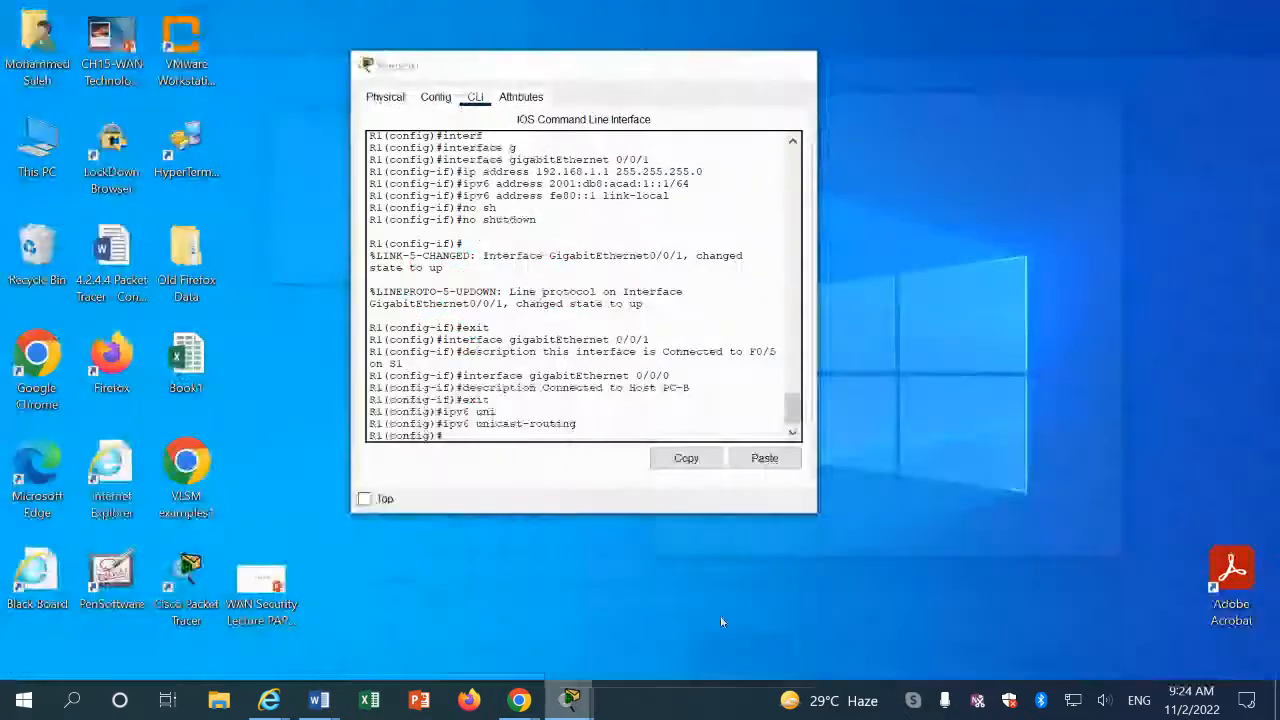
left_click(722, 622)
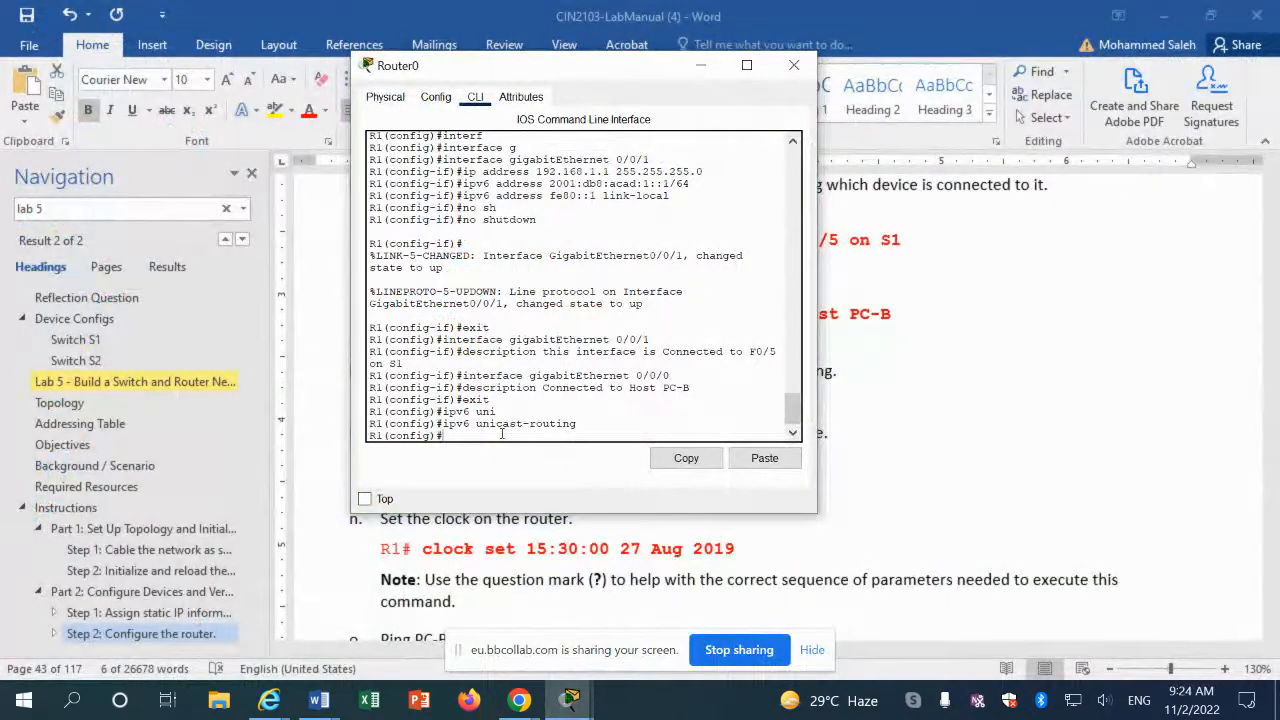
type("exit")
key("Return")
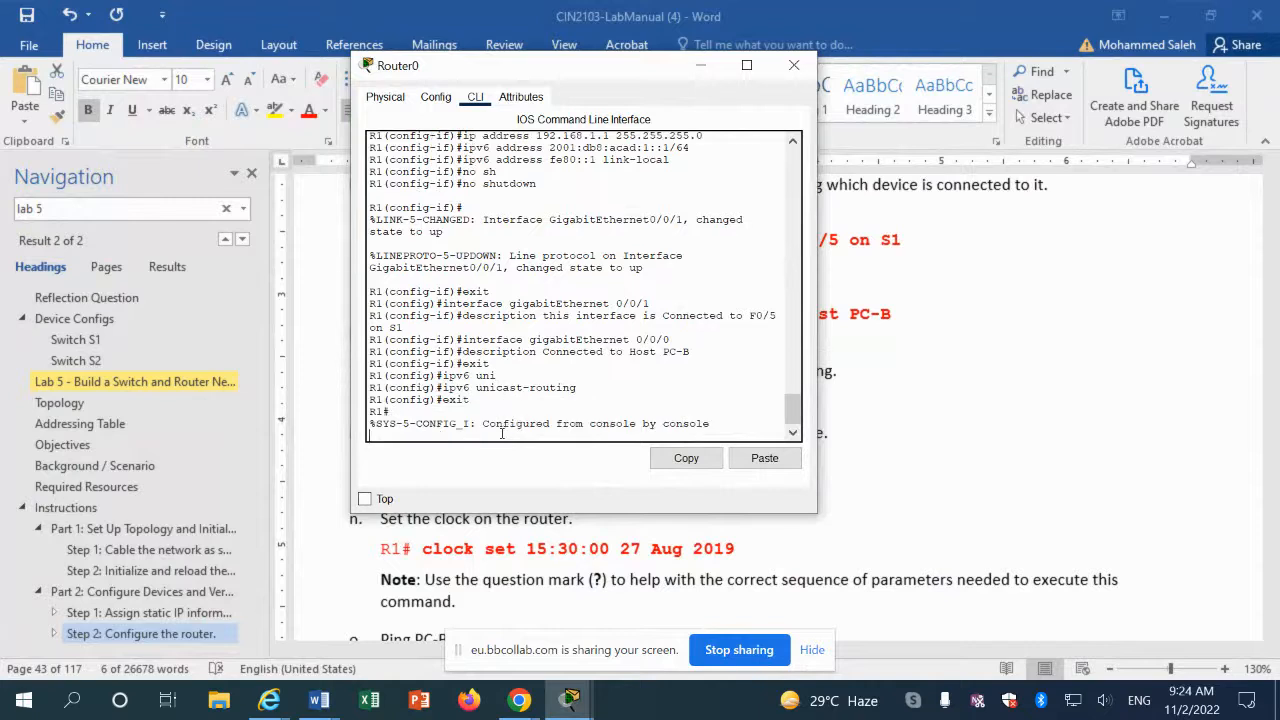
key("Return")
type("co")
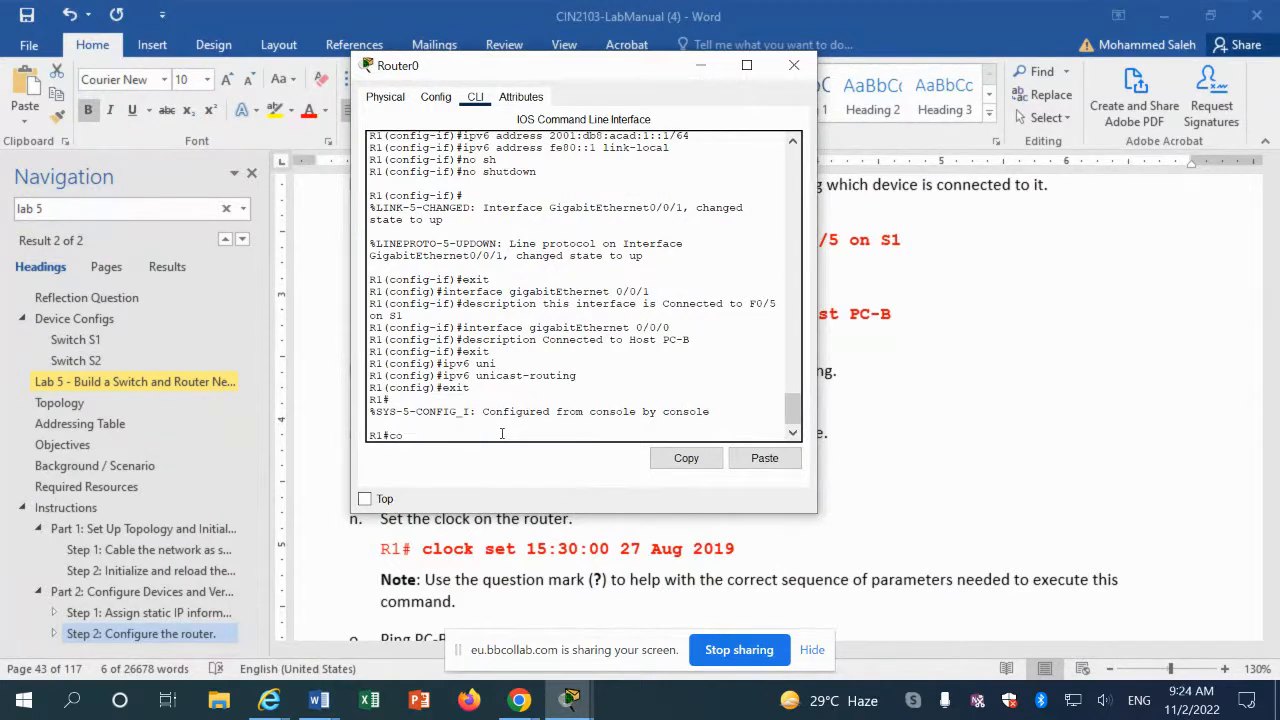
type("py run")
key("Tab")
type("start")
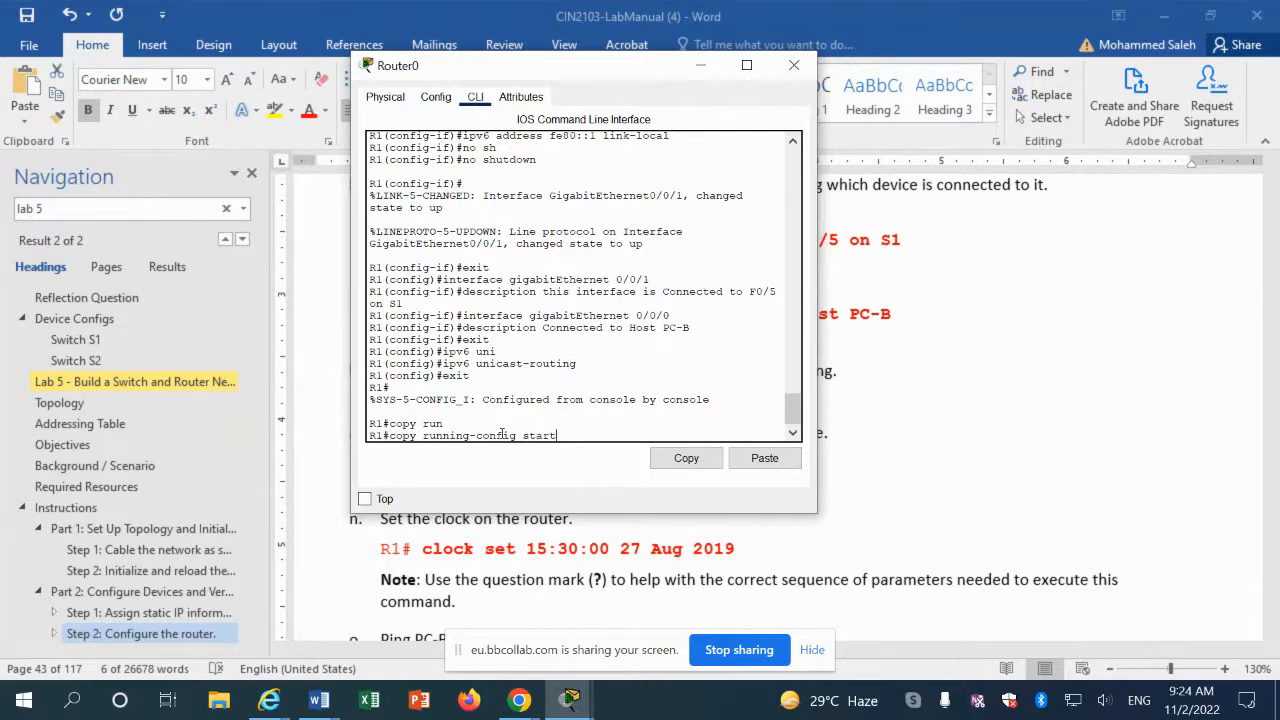
key("Tab")
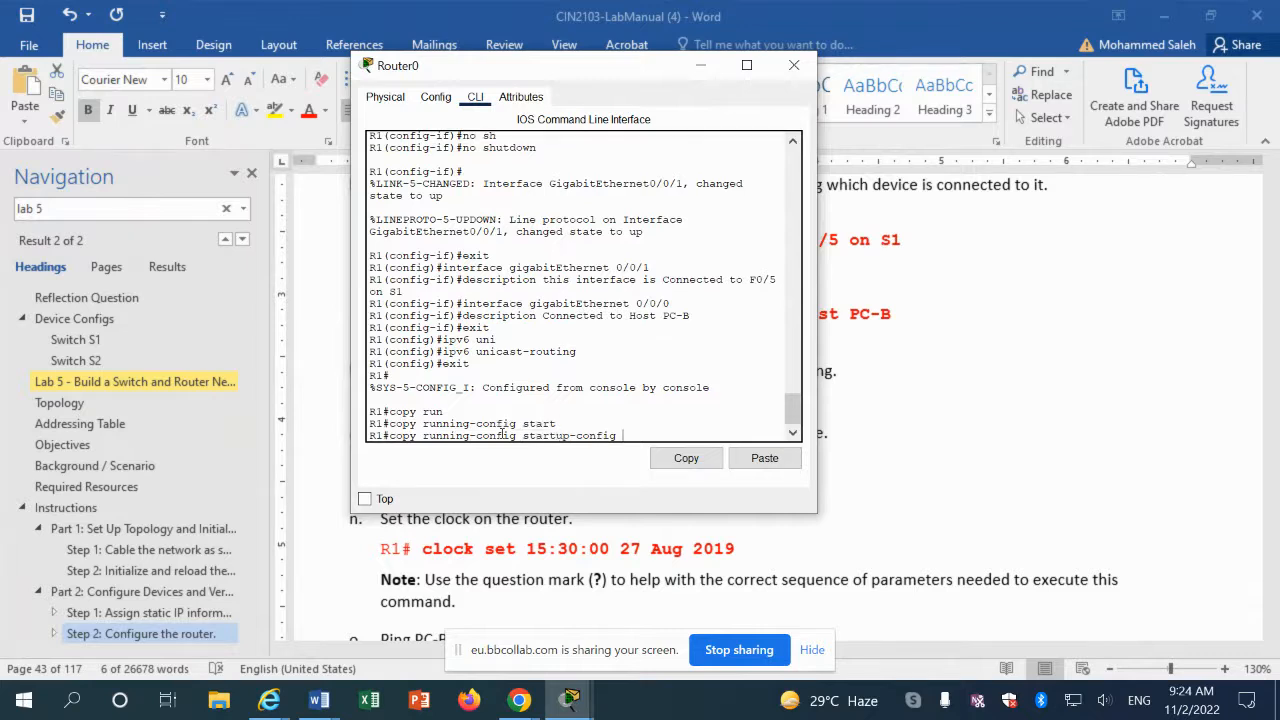
key("Return")
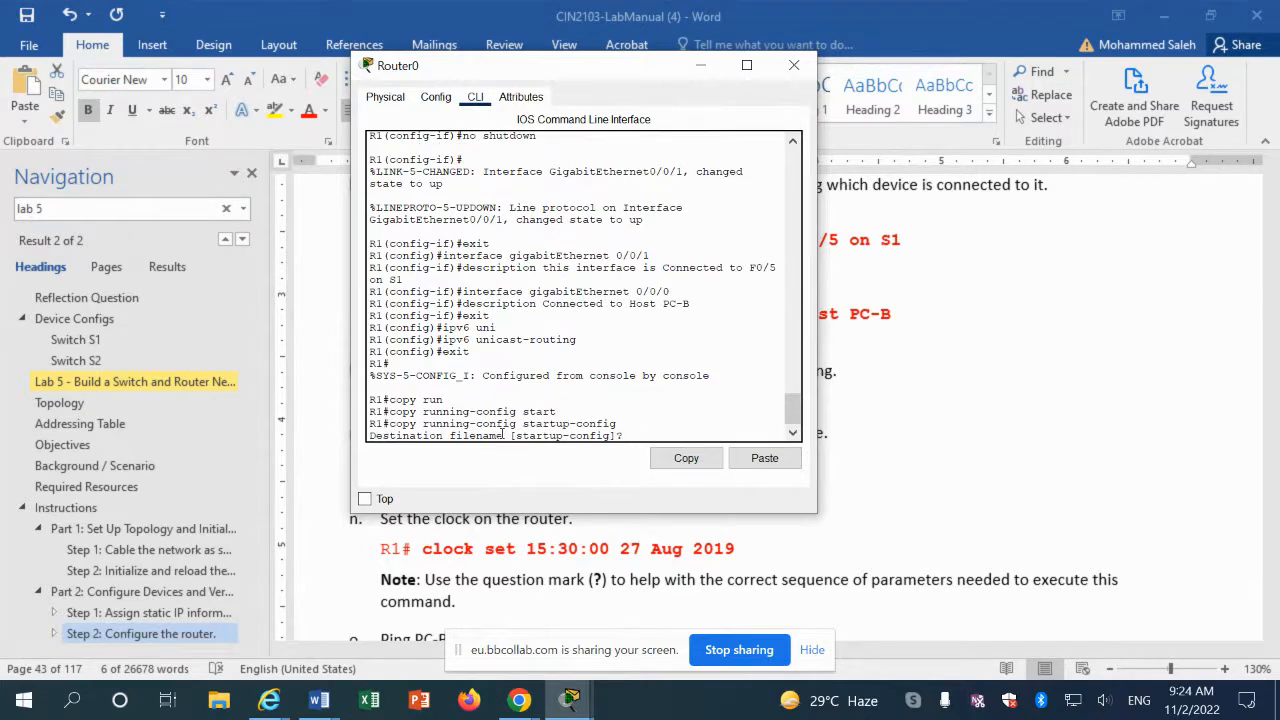
key("Return")
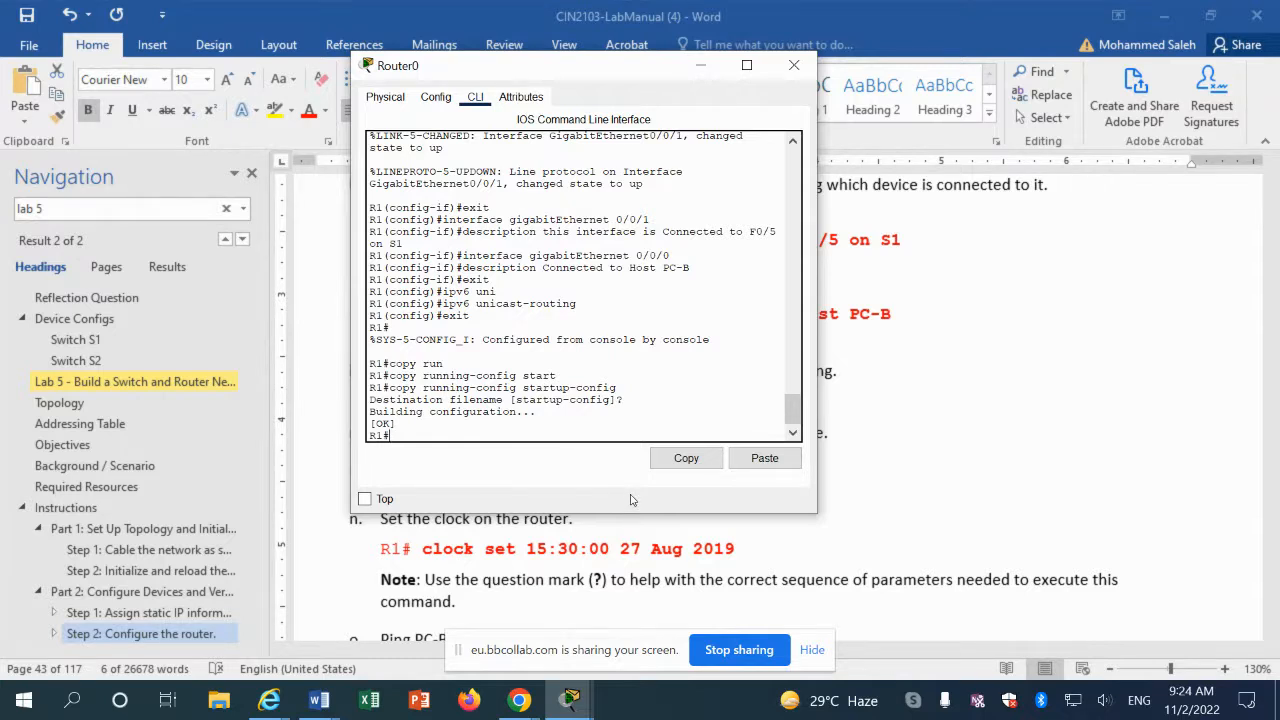
left_click(757, 465)
Step: Change the pasted clock year from 2019 to 2022 and run the clock set command
key("BackSpace")
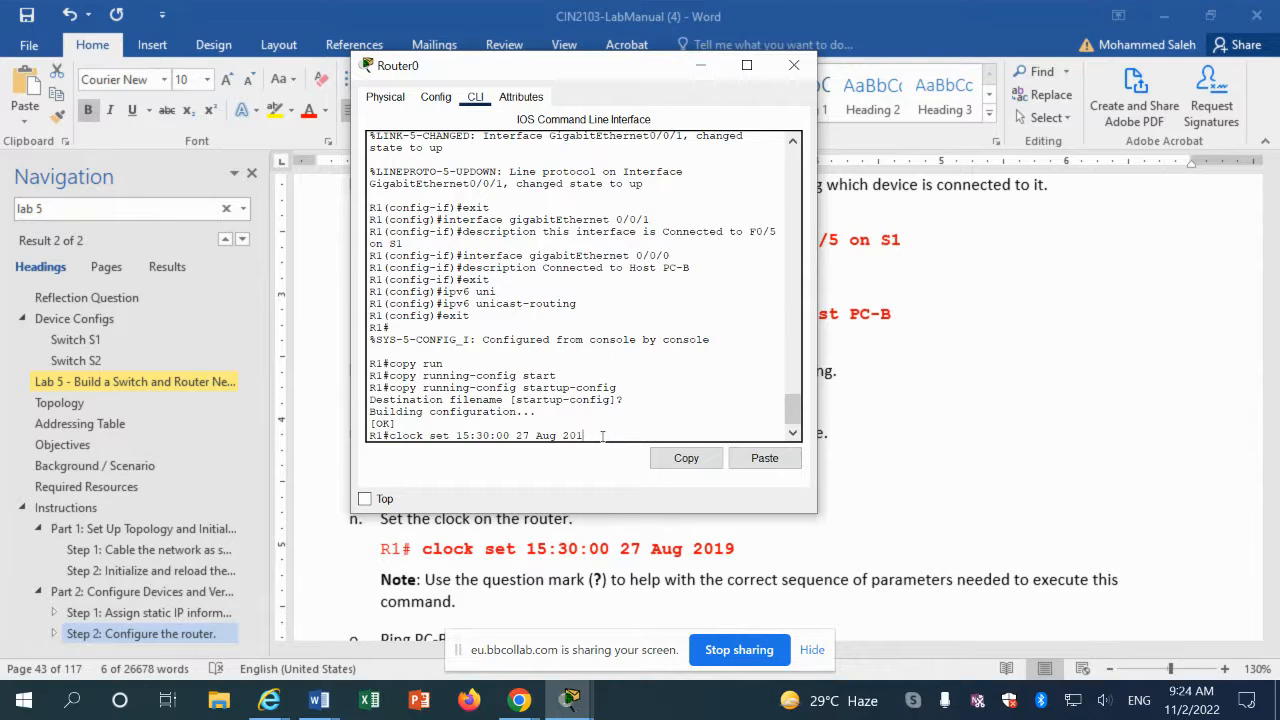
type("22")
key("Return")
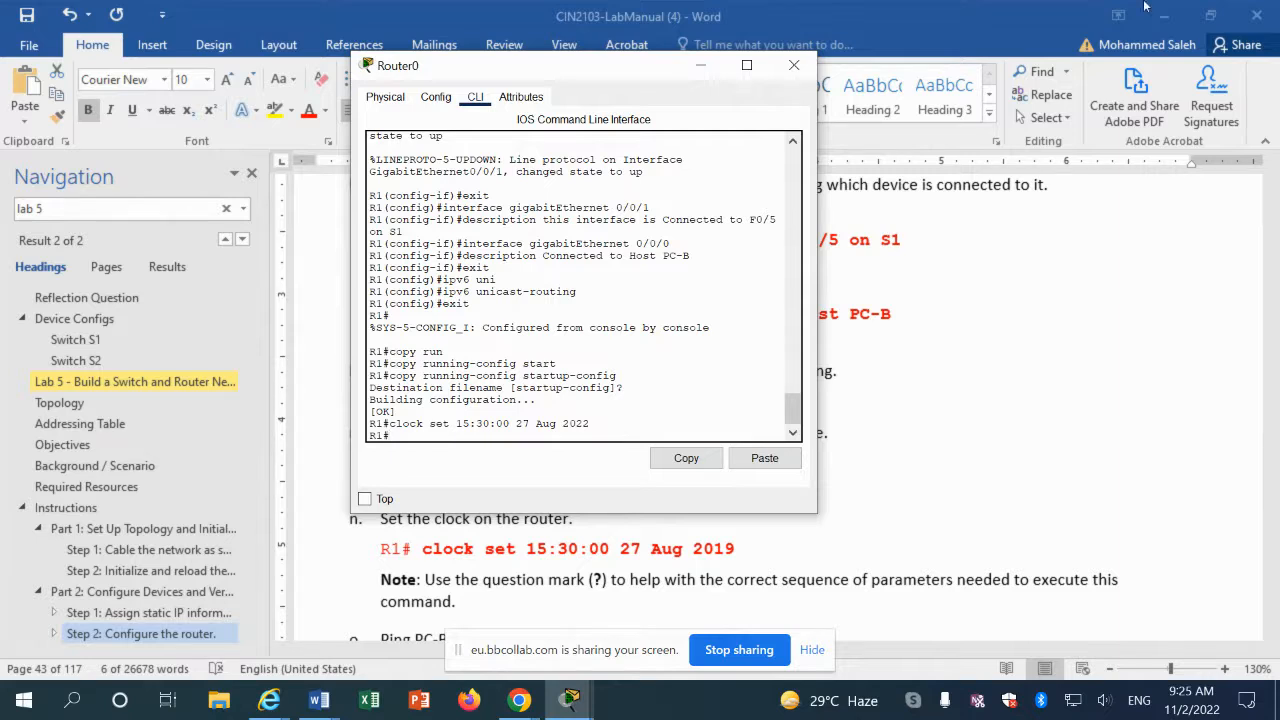
left_click(829, 572)
scroll(570, 557, "down", 5)
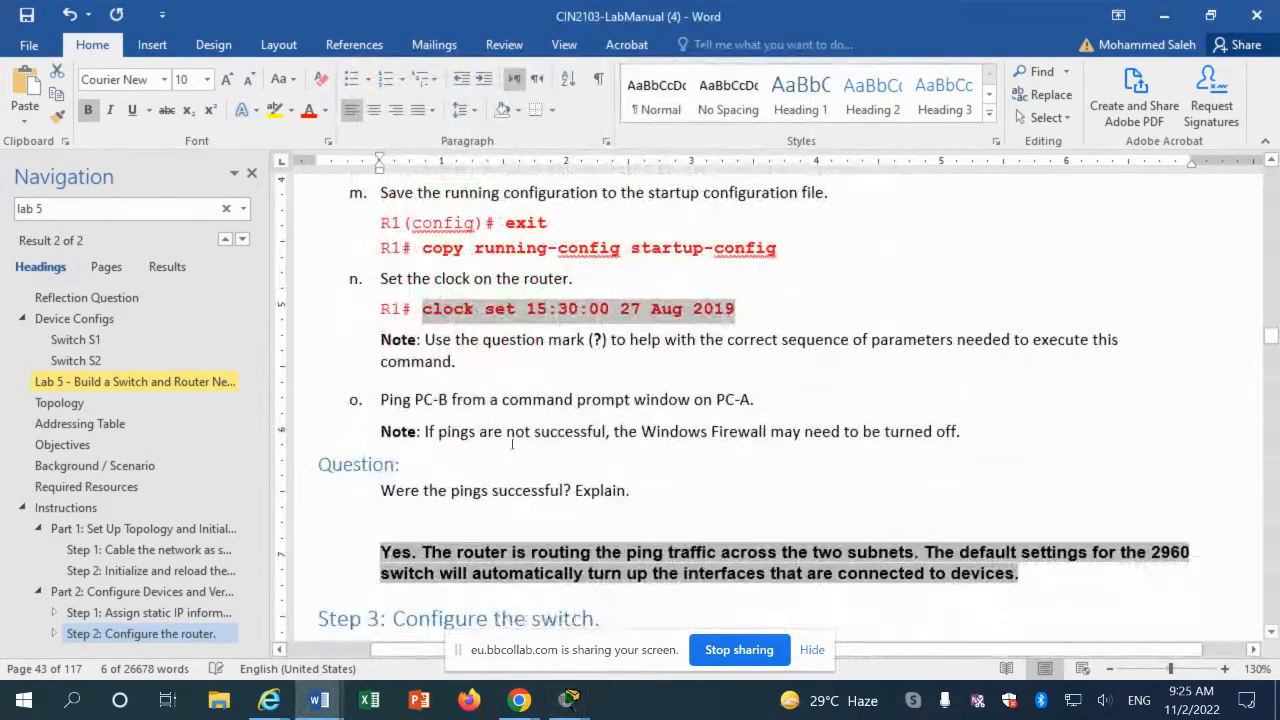
Step: Scroll the lab manual down to Step 3: Configure the switch
left_click(512, 444)
scroll(512, 444, "down", 3)
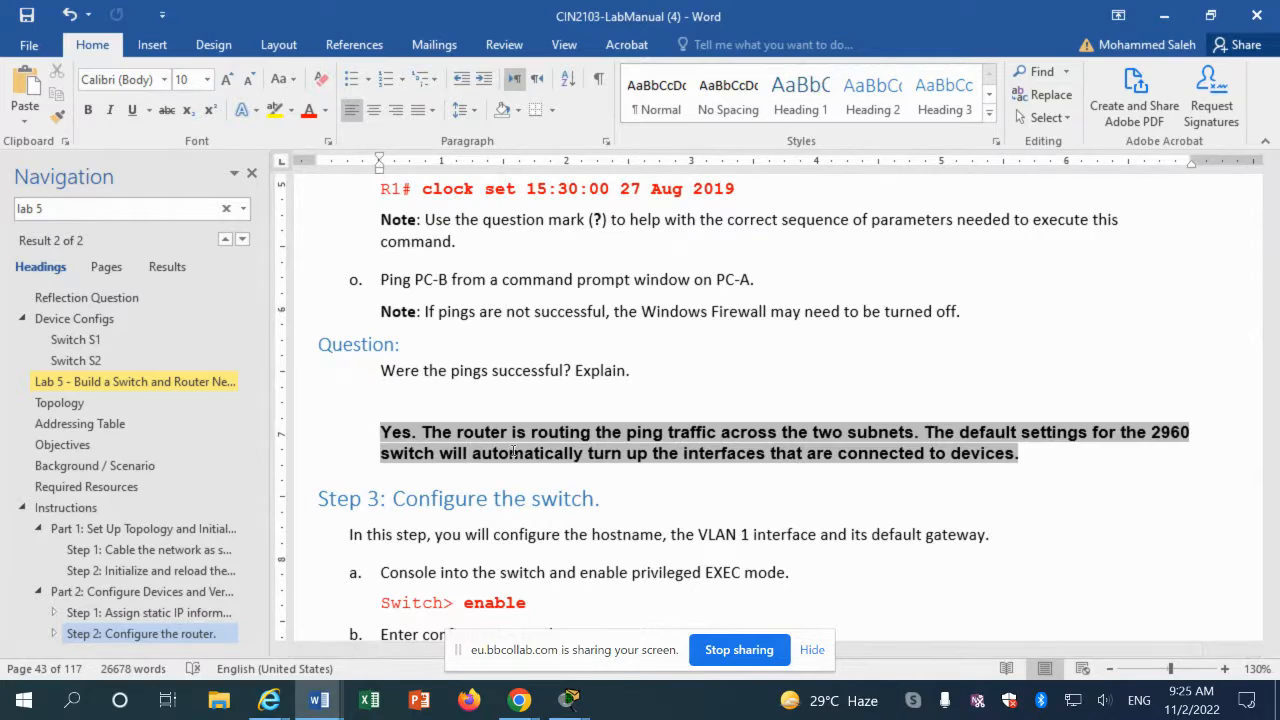
left_click(1057, 437)
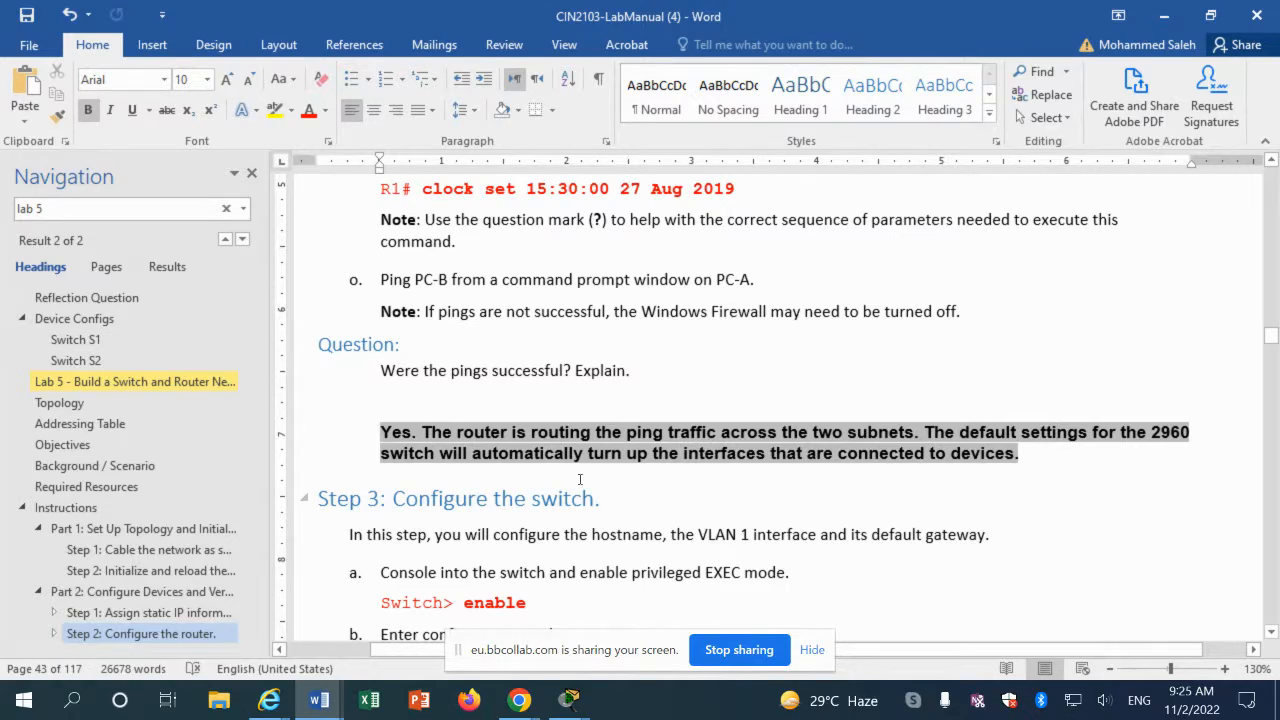
scroll(579, 479, "down", 3)
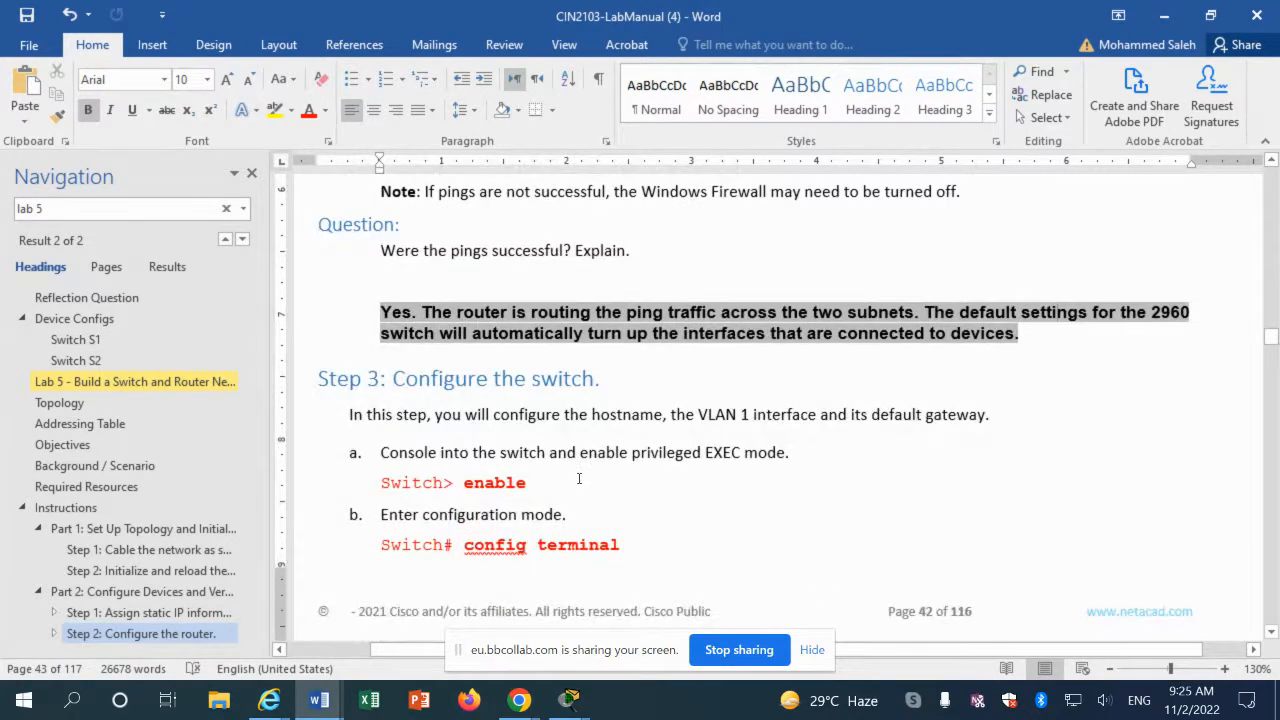
scroll(579, 479, "down", 3)
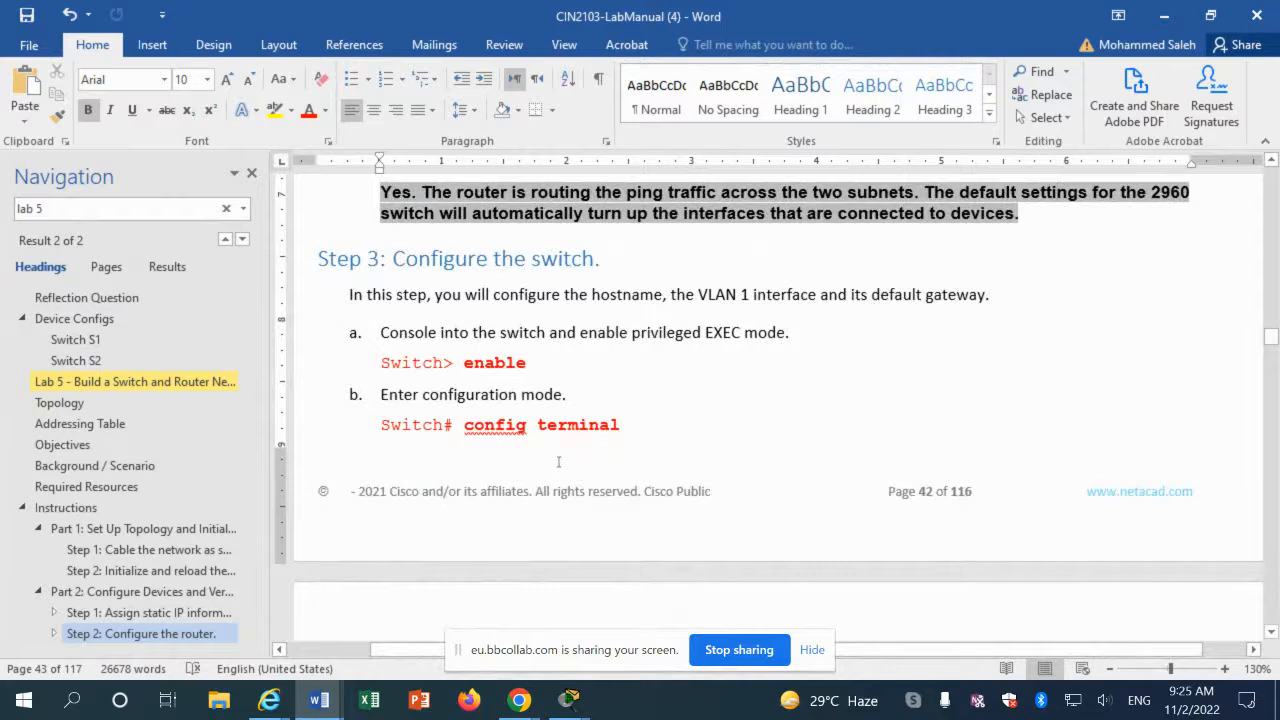
scroll(558, 461, "down", 3)
scroll(515, 461, "down", 3)
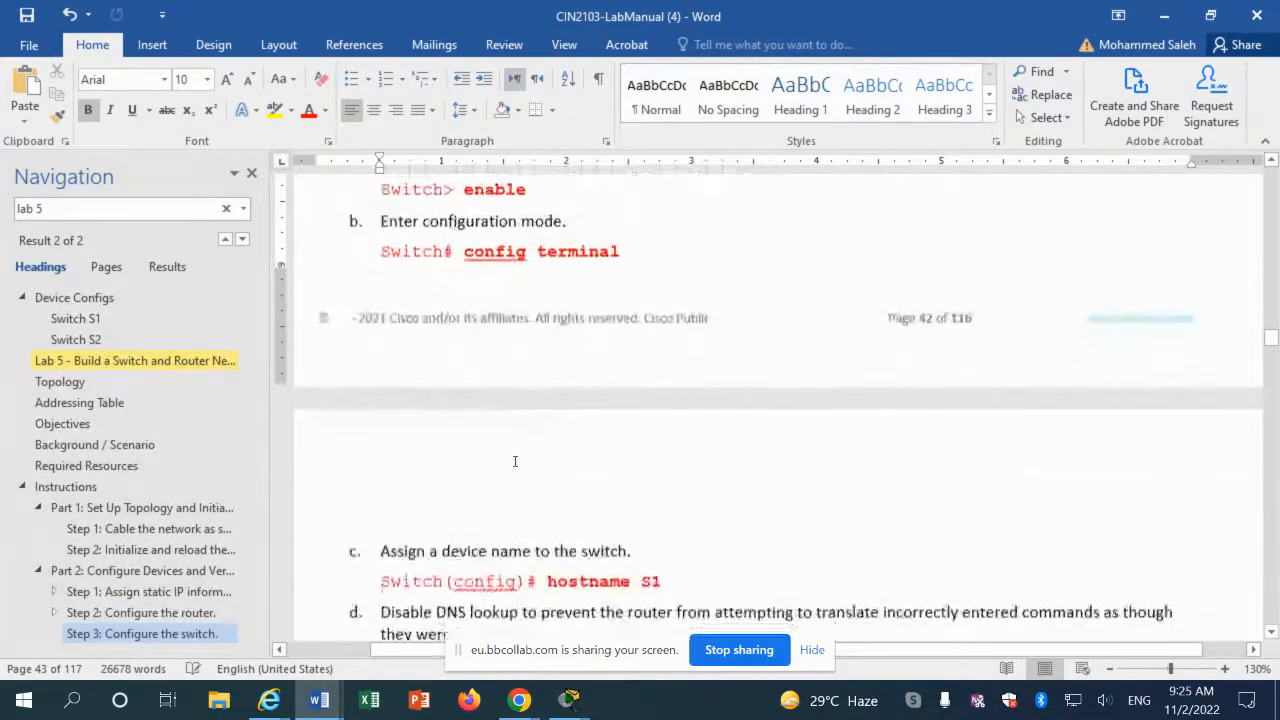
scroll(515, 461, "down", 3)
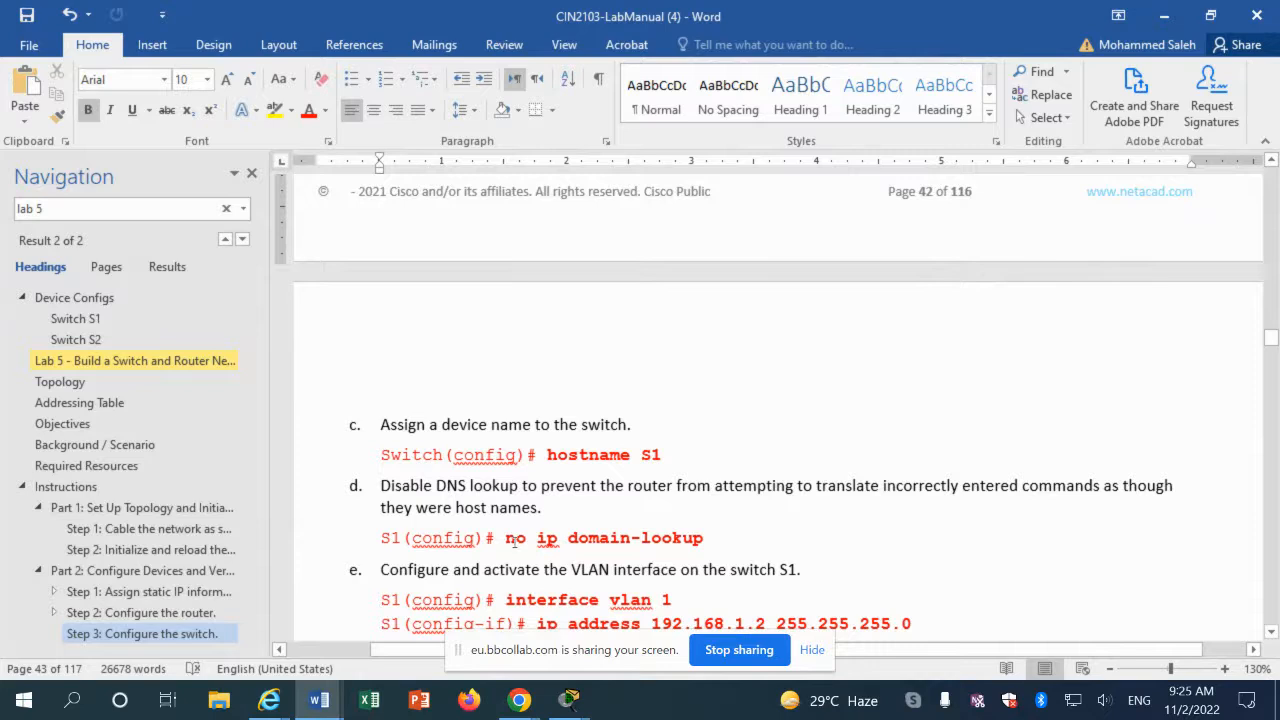
scroll(515, 540, "down", 3)
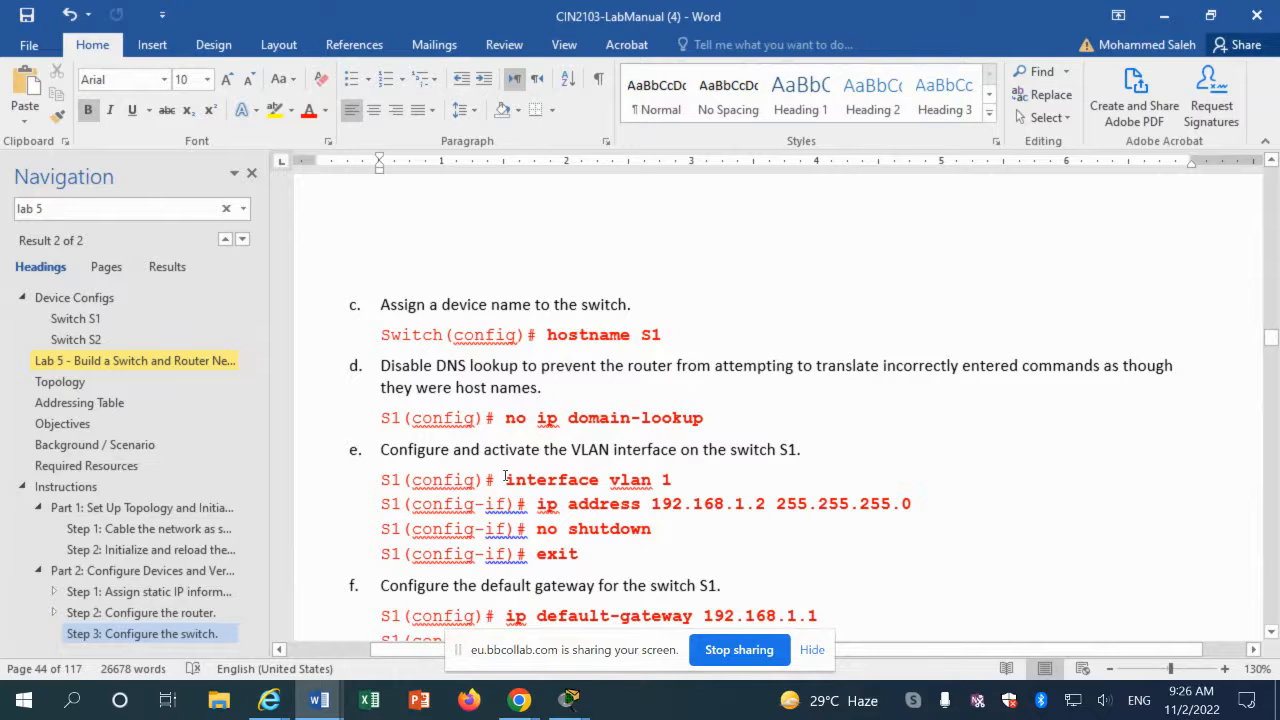
Step: Copy the 'ip address 192.168.1.2 255.255.255.0' line for S1's VLAN 1
left_click_drag(537, 505, 910, 514)
right_click(897, 513)
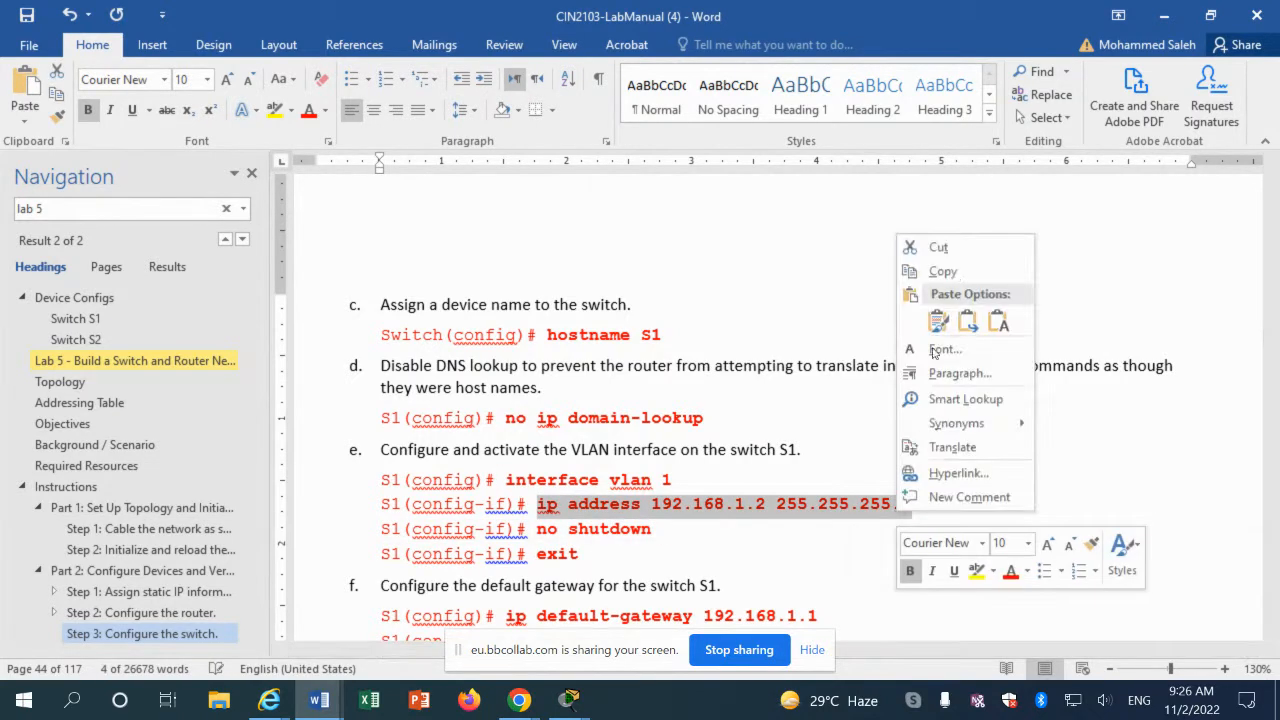
left_click(945, 271)
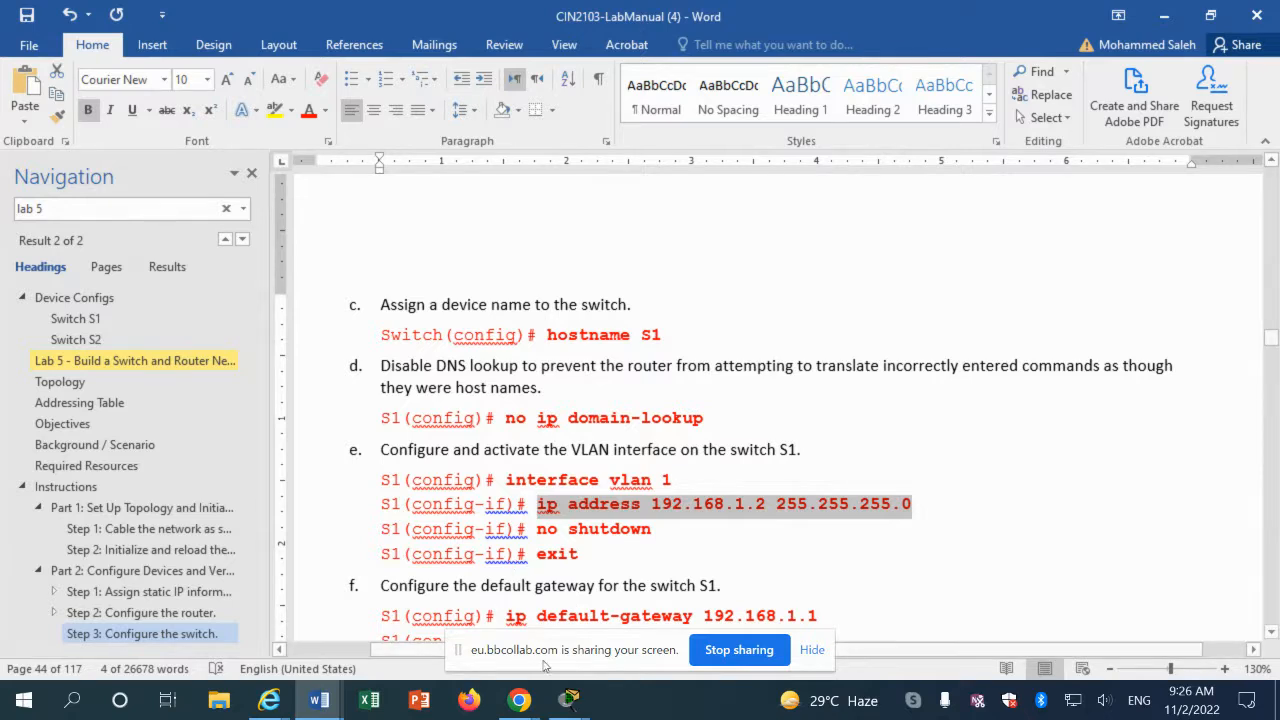
Step: Switch from the Word lab manual to the Packet Tracer PCA–Switch0–Router0–PCB topology window
left_click(567, 702)
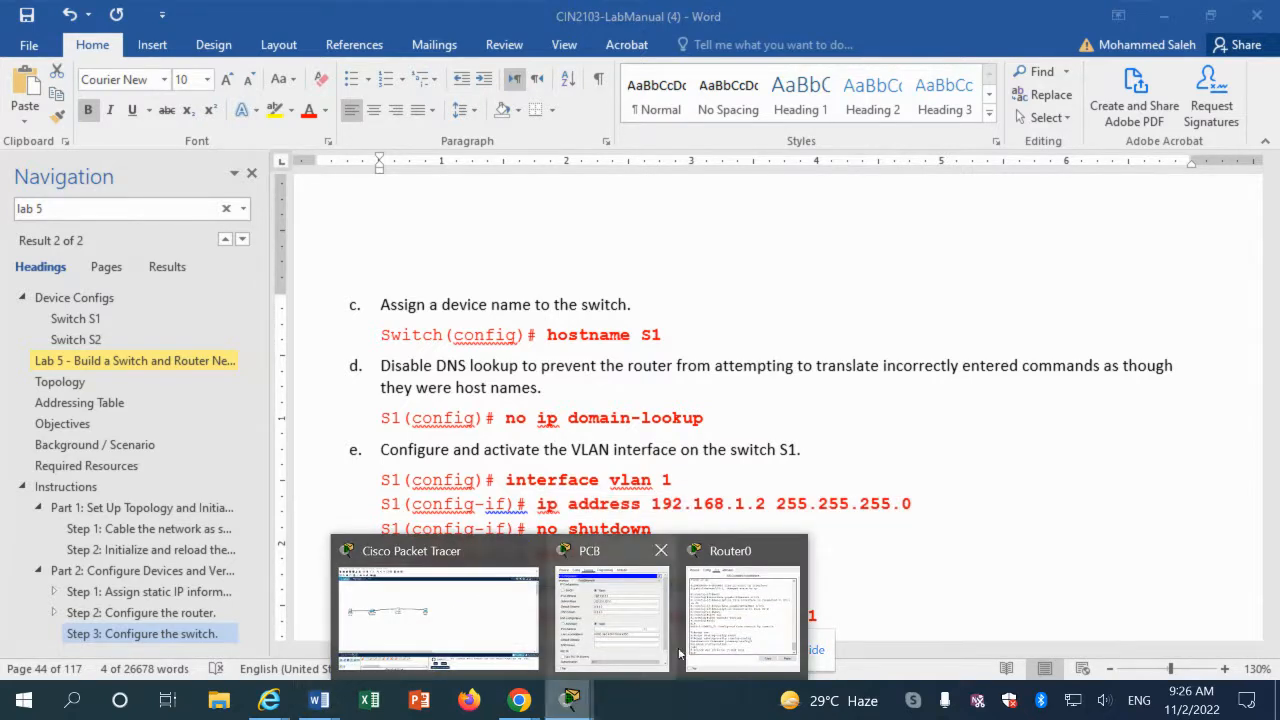
left_click(410, 590)
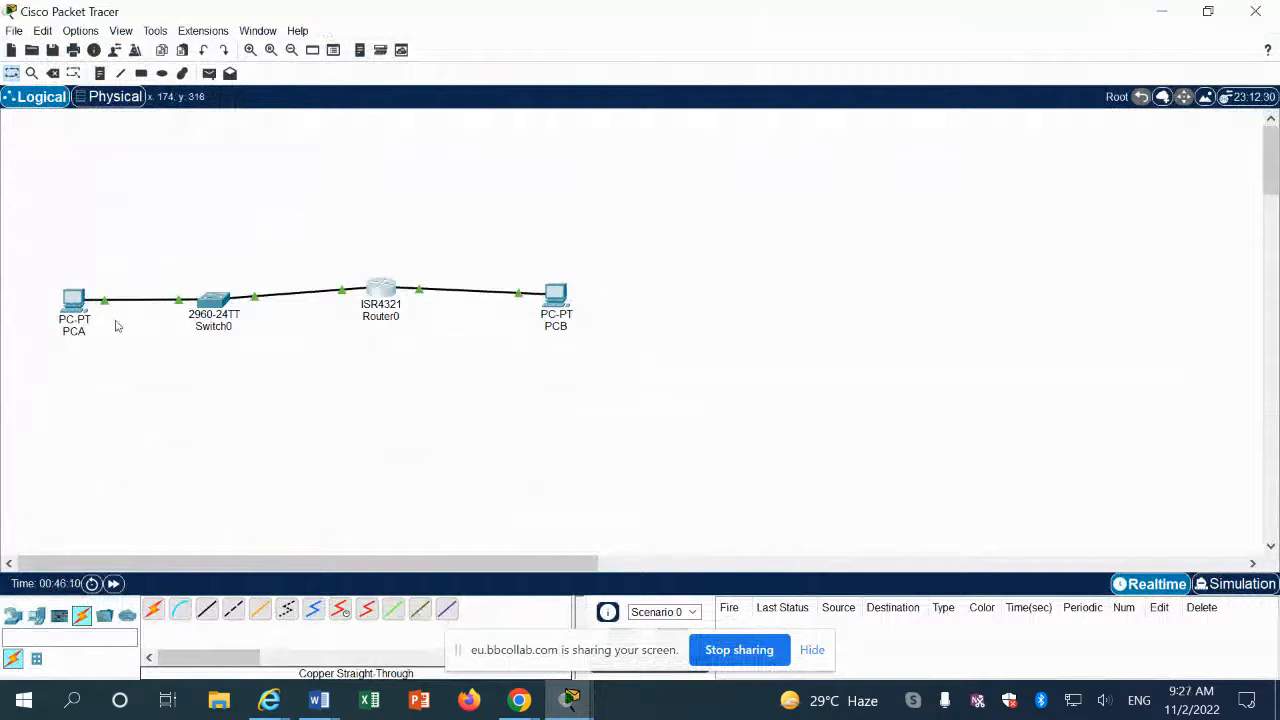
Step: Open Switch0's command line and enter privileged, then global configuration mode
left_click(216, 301)
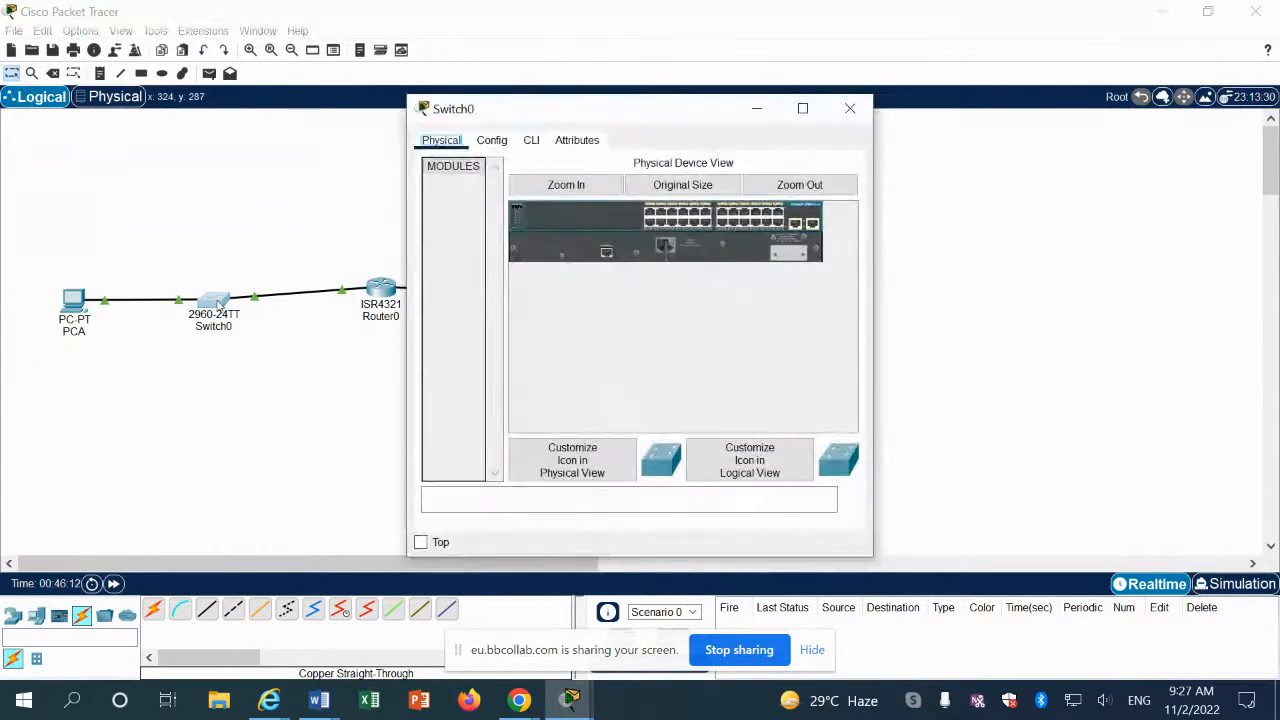
left_click(531, 140)
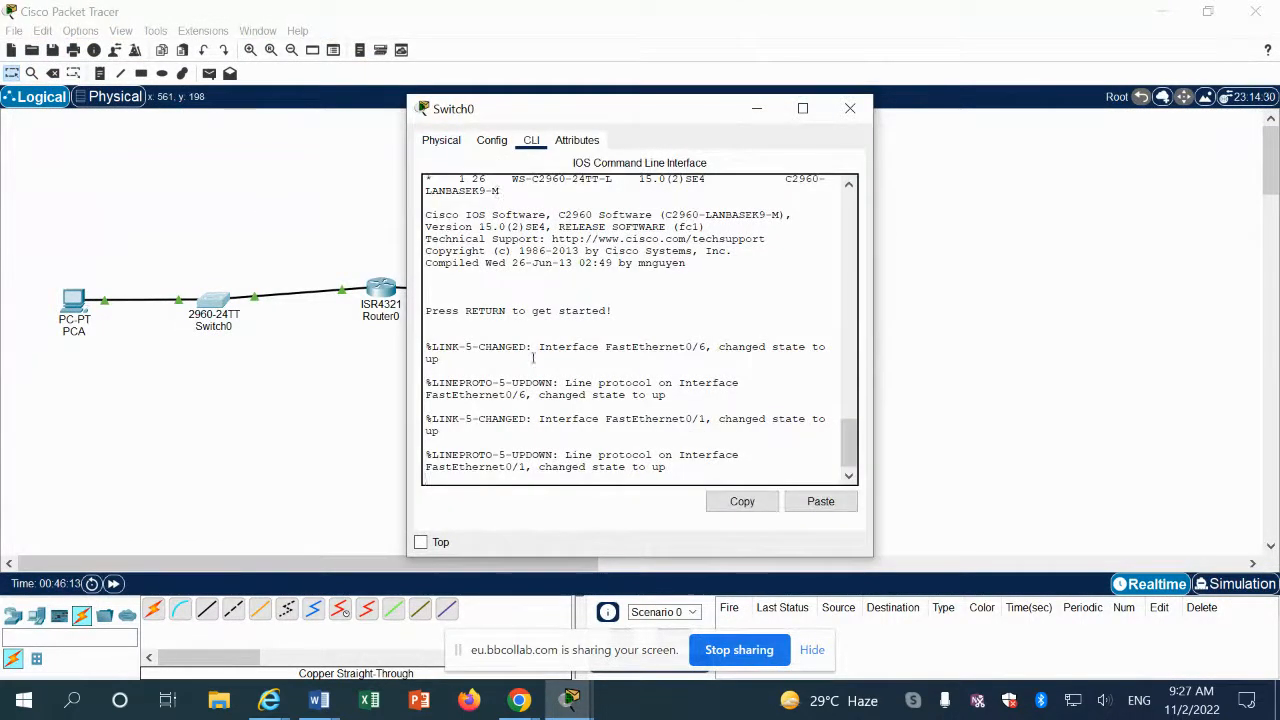
key("Return")
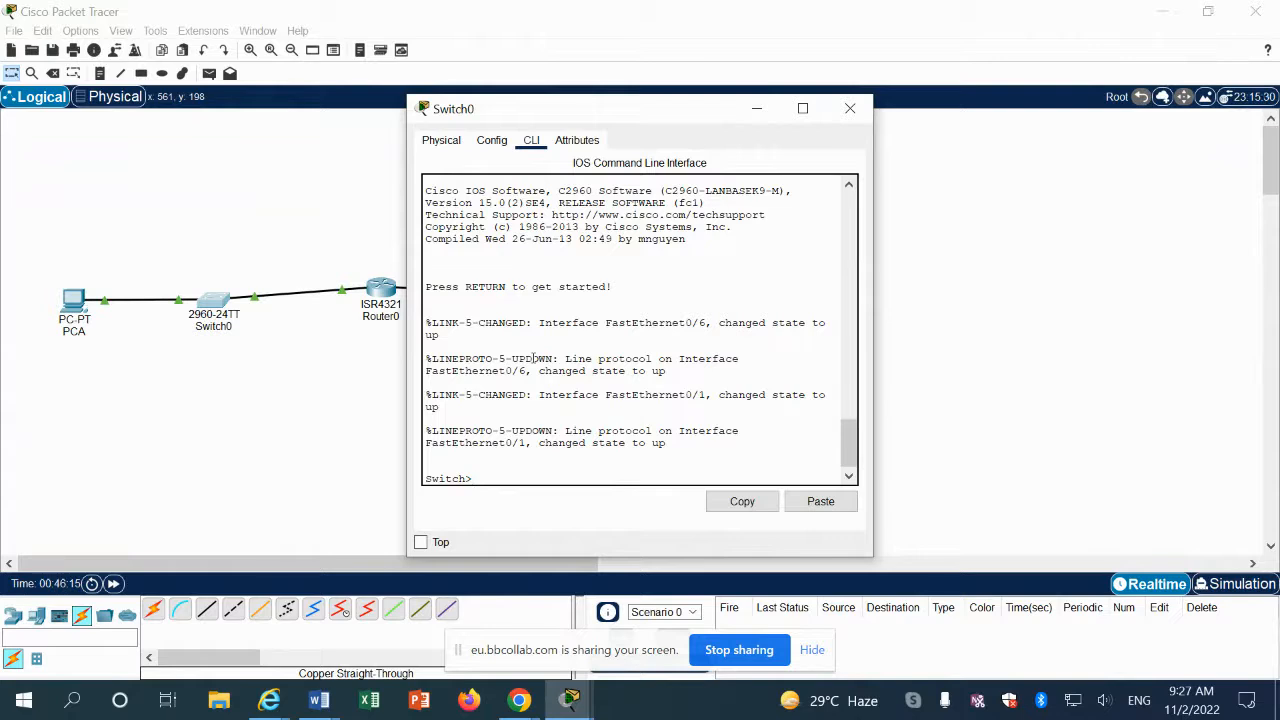
type("en")
key("Return")
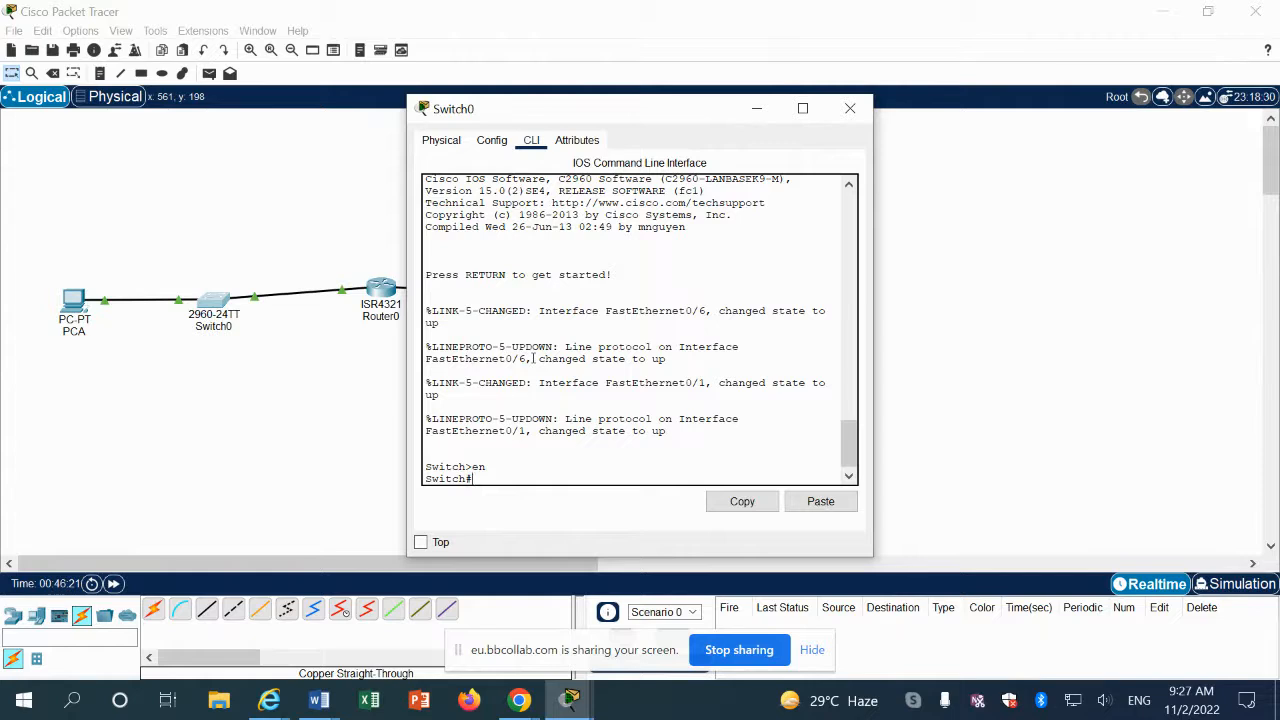
type("config t")
key("Return")
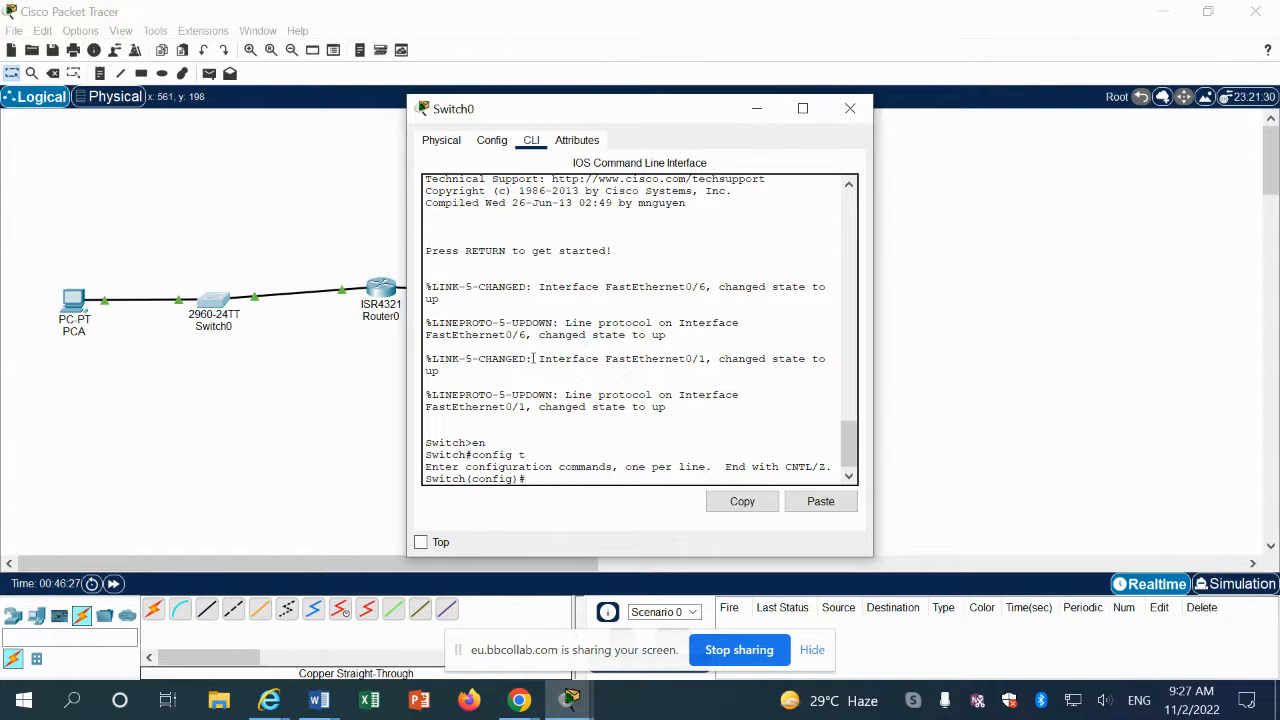
Step: Set the switch hostname to S1
type("hos")
key("Tab")
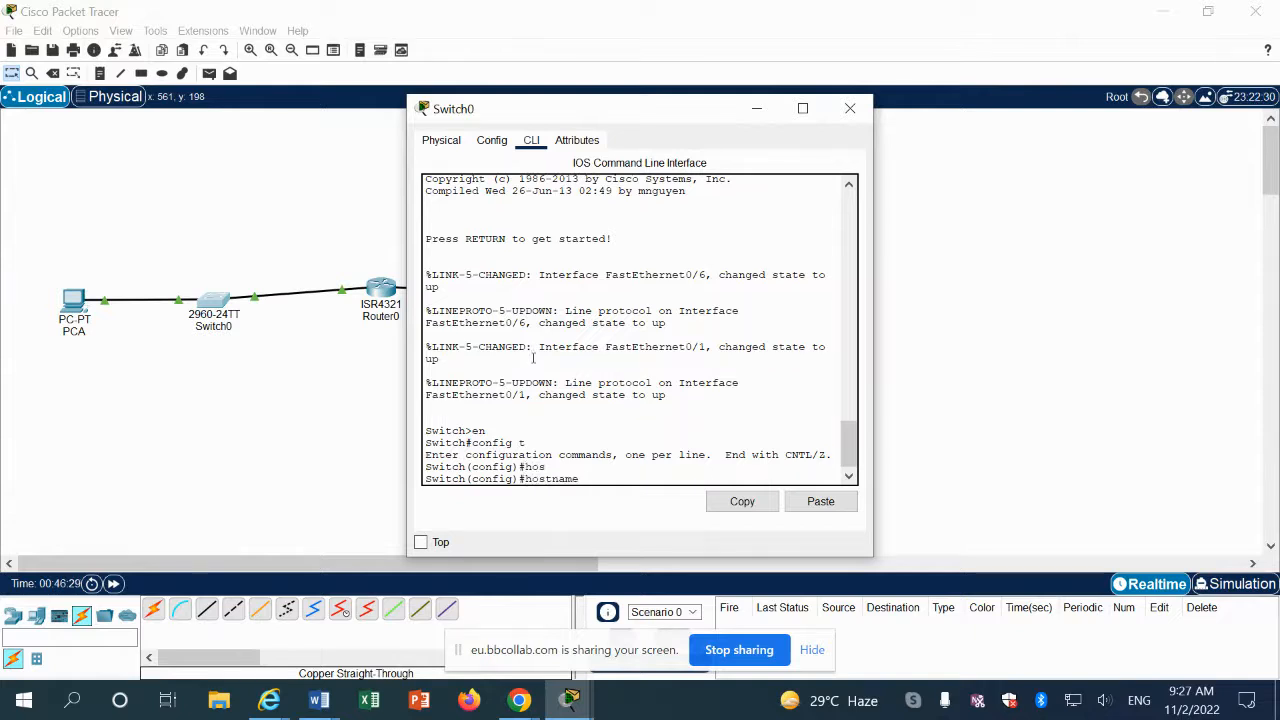
type("S1")
key("Return")
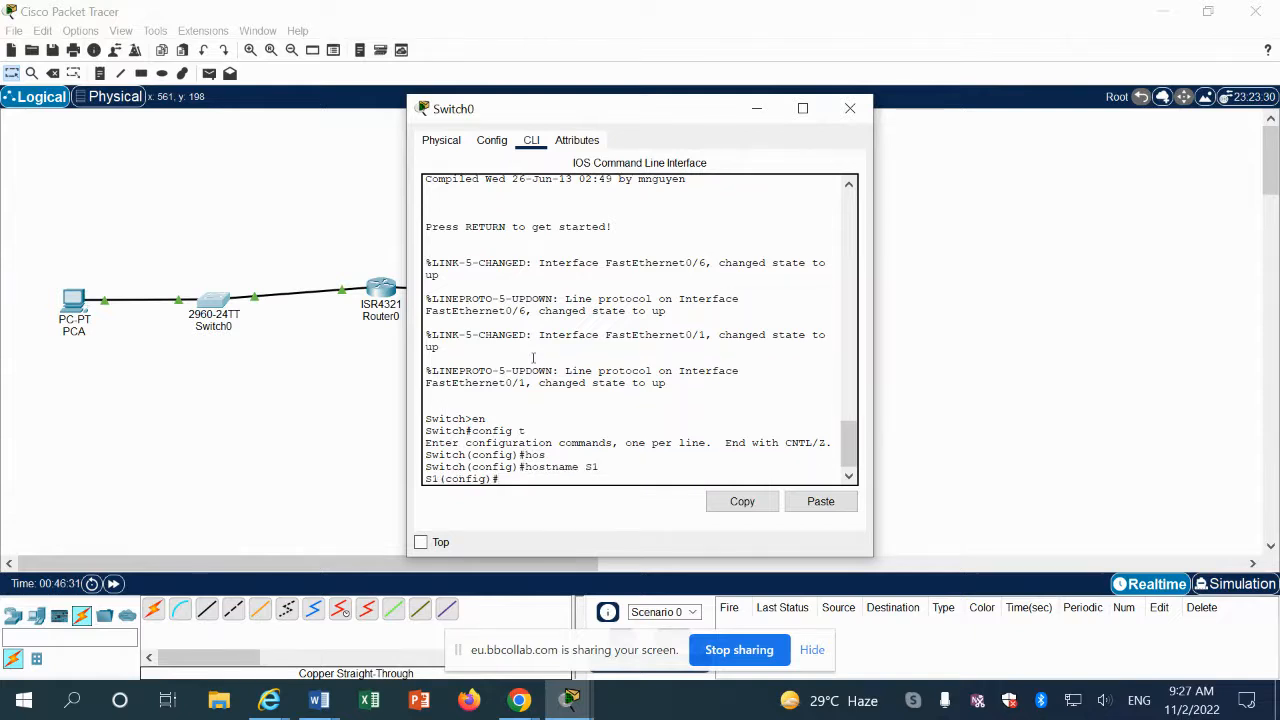
Step: Disable DNS lookup on S1 with no ip domain lookup, then return to the manual
type("no ip d")
key("Tab")
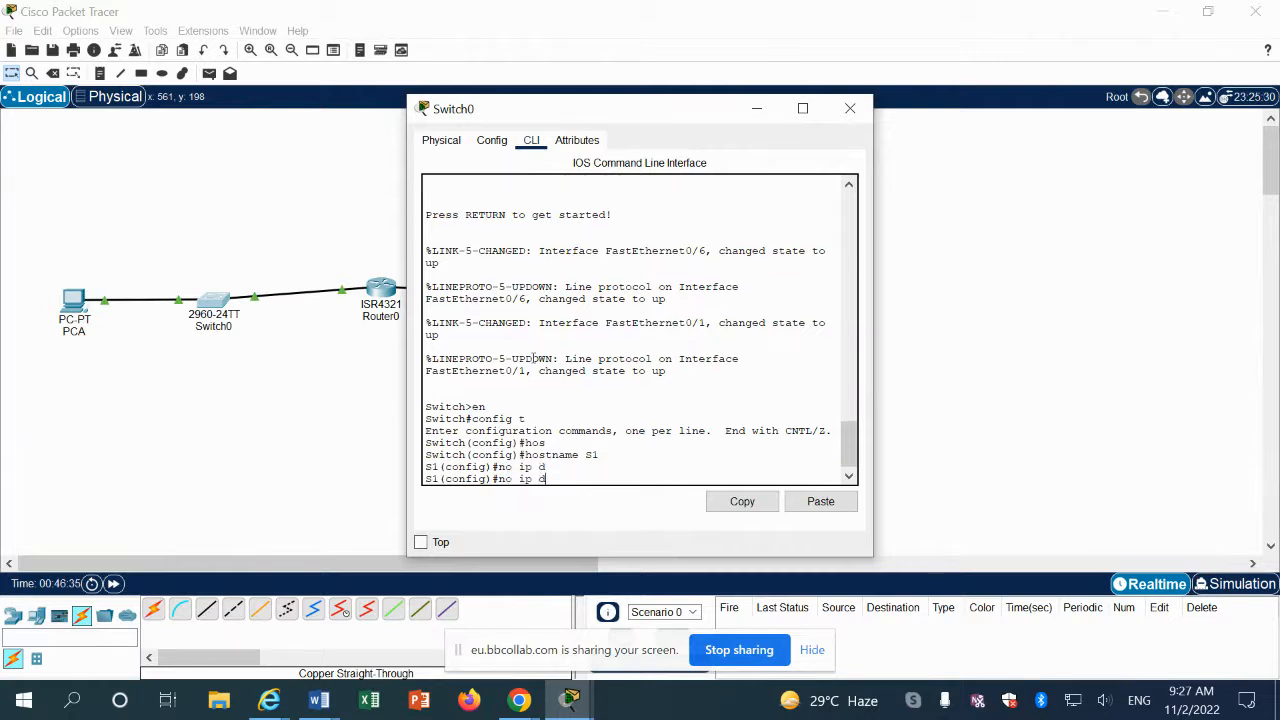
type("omain lookup")
key("Return")
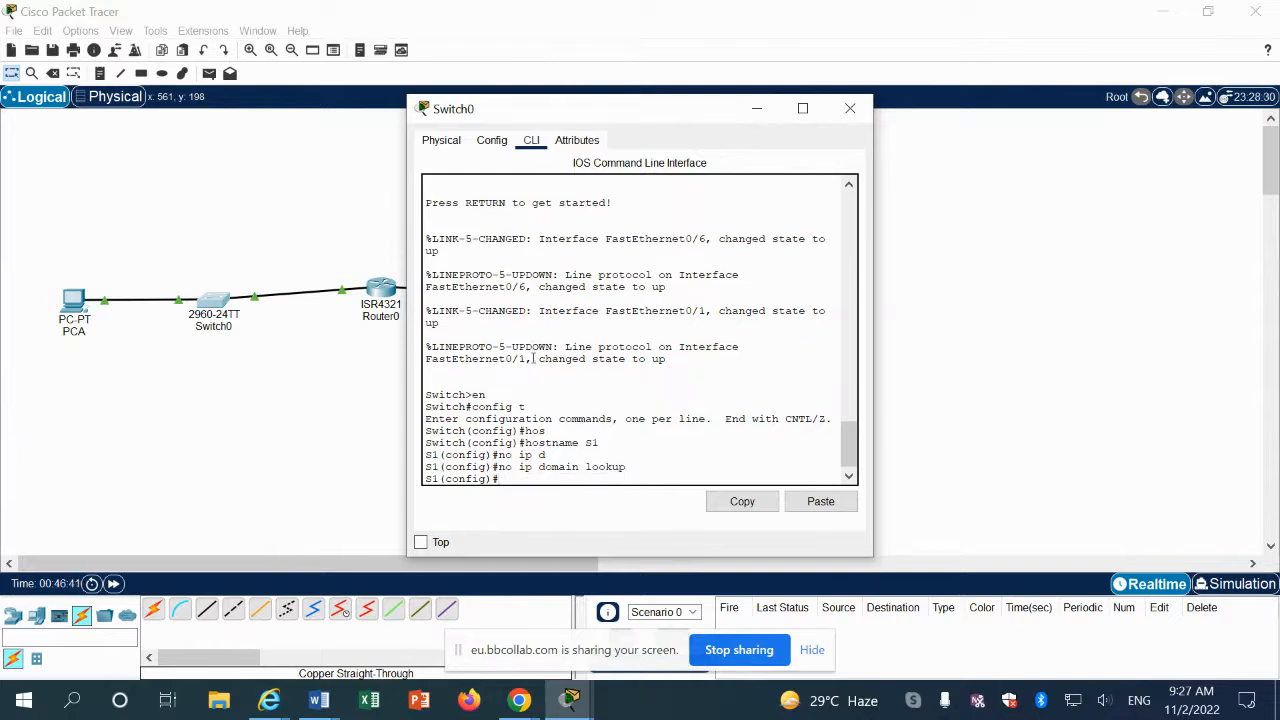
left_click(318, 700)
left_click(421, 651)
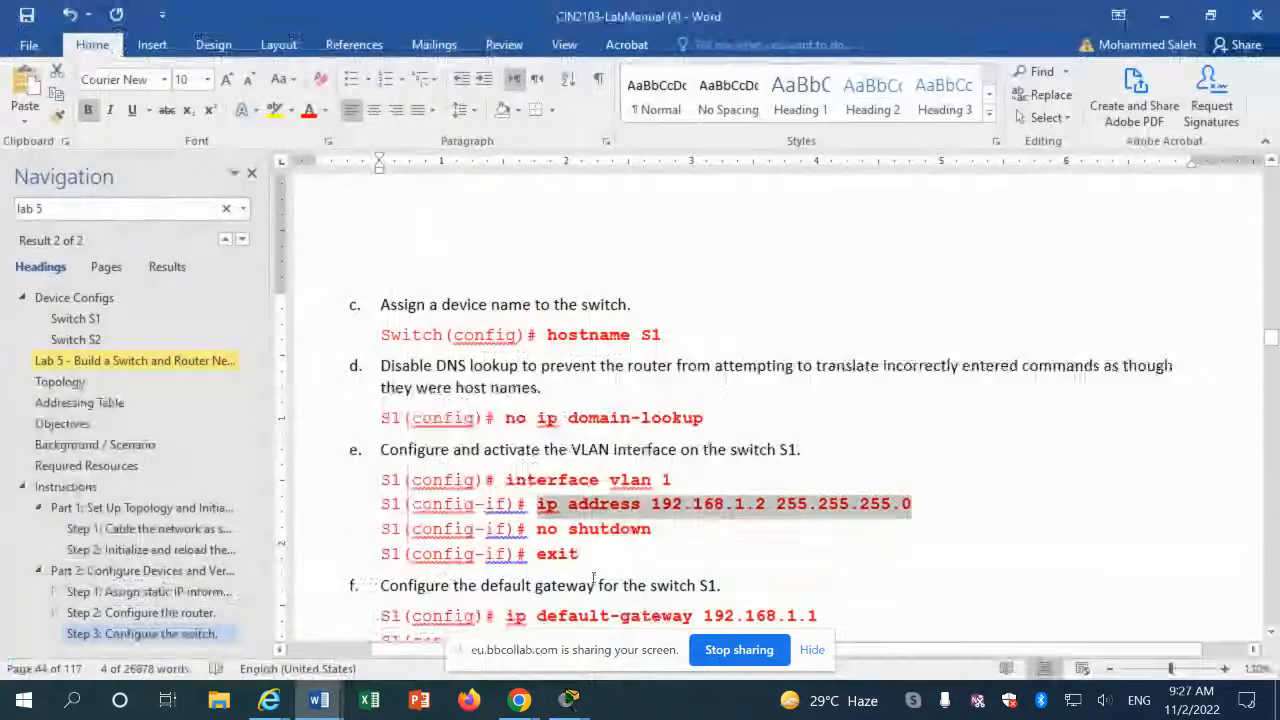
Step: Enter interface configuration mode for VLAN 1 on the switch
left_click(660, 552)
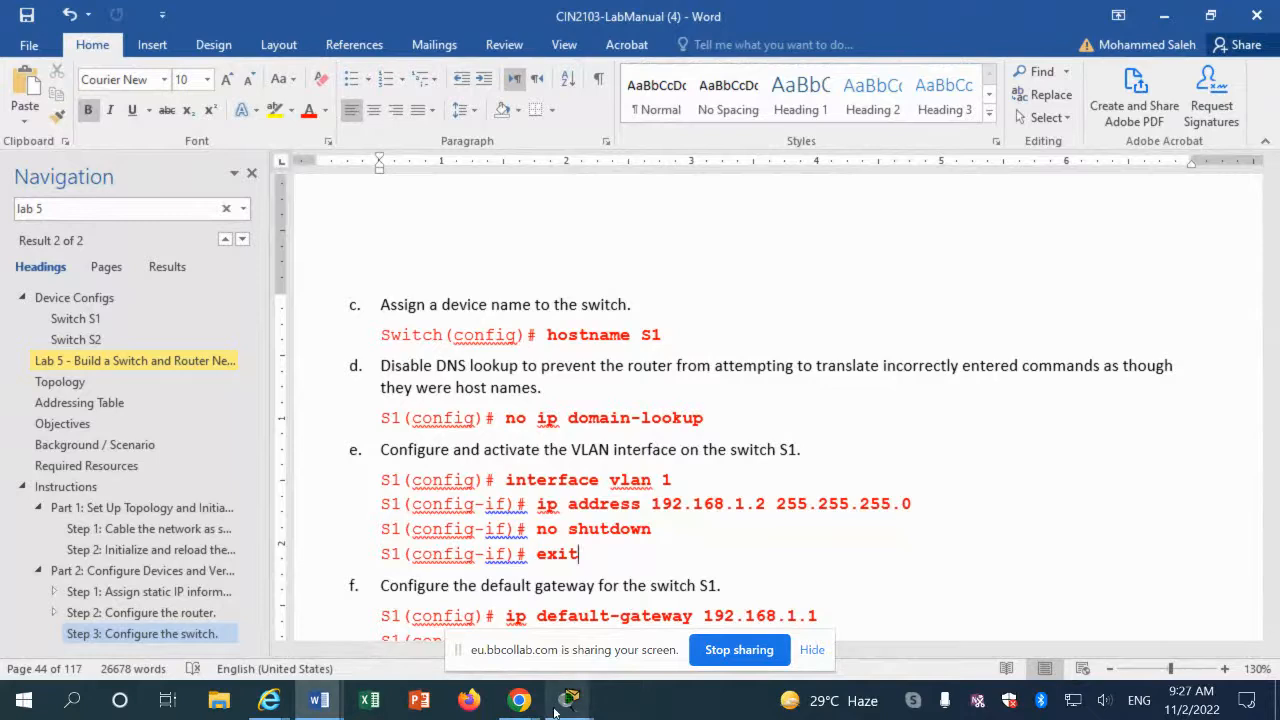
mouse_move(560, 706)
left_click(810, 640)
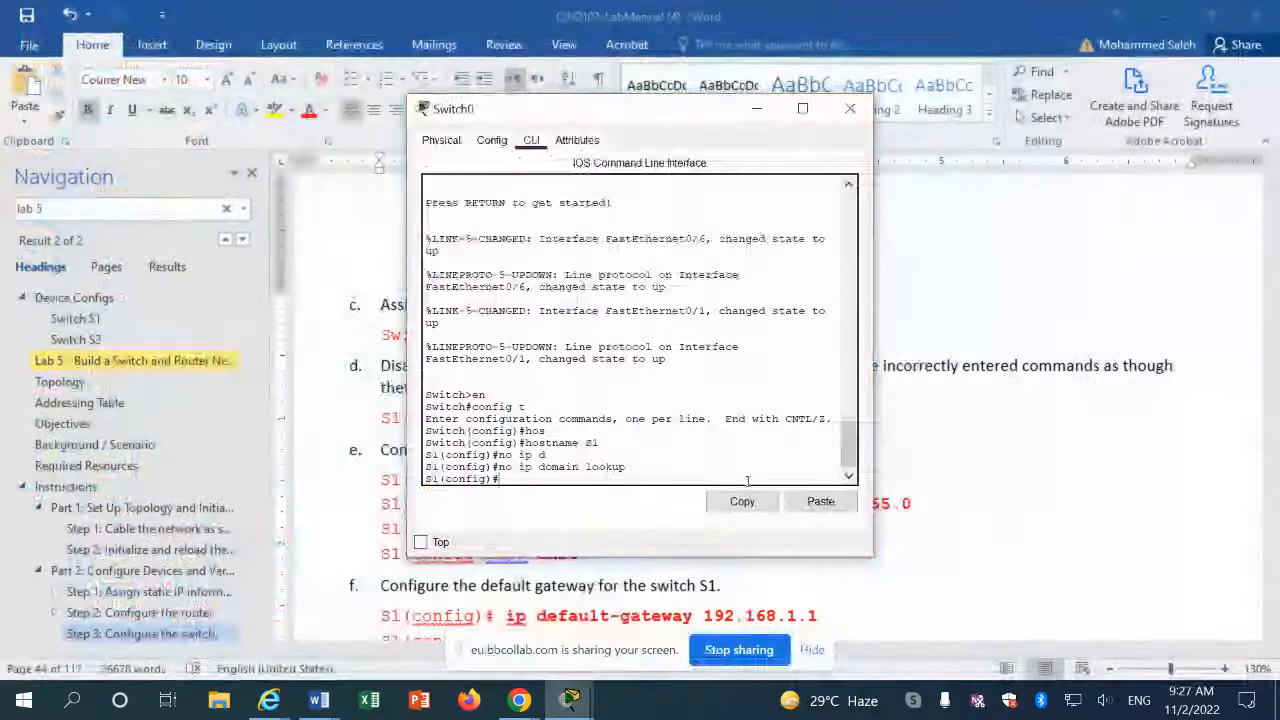
type("int")
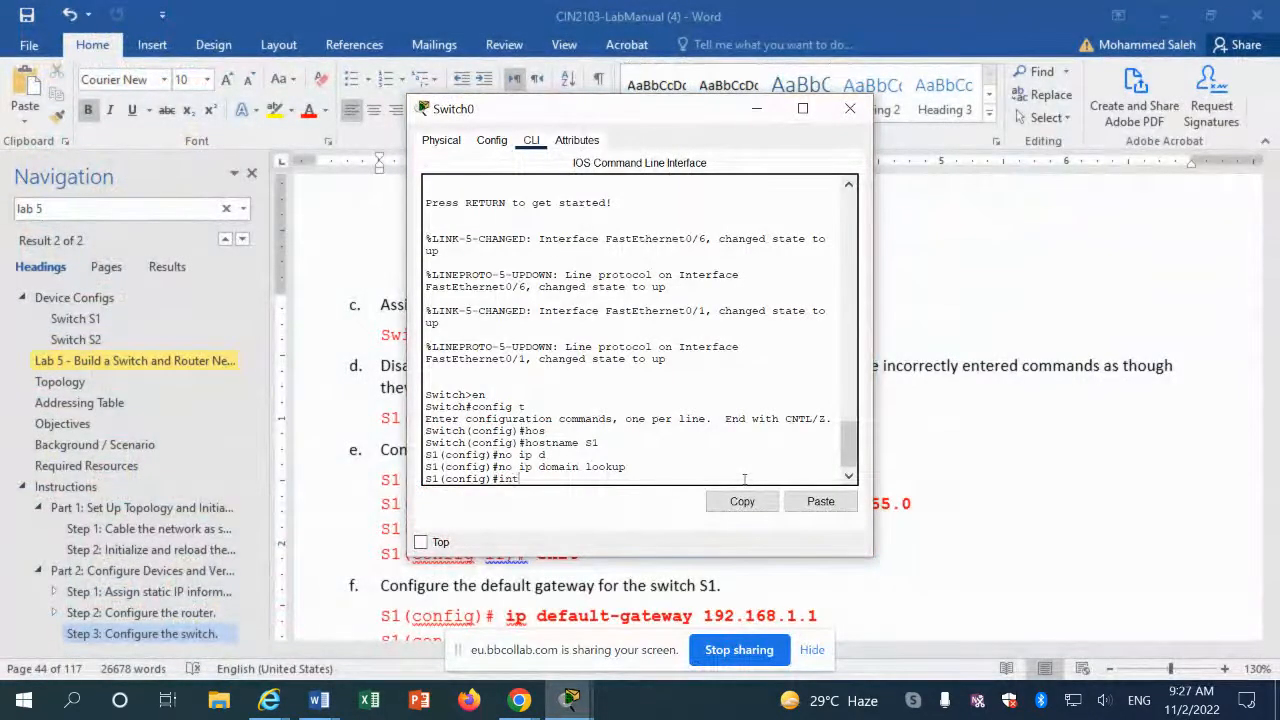
type("erf")
key("Tab")
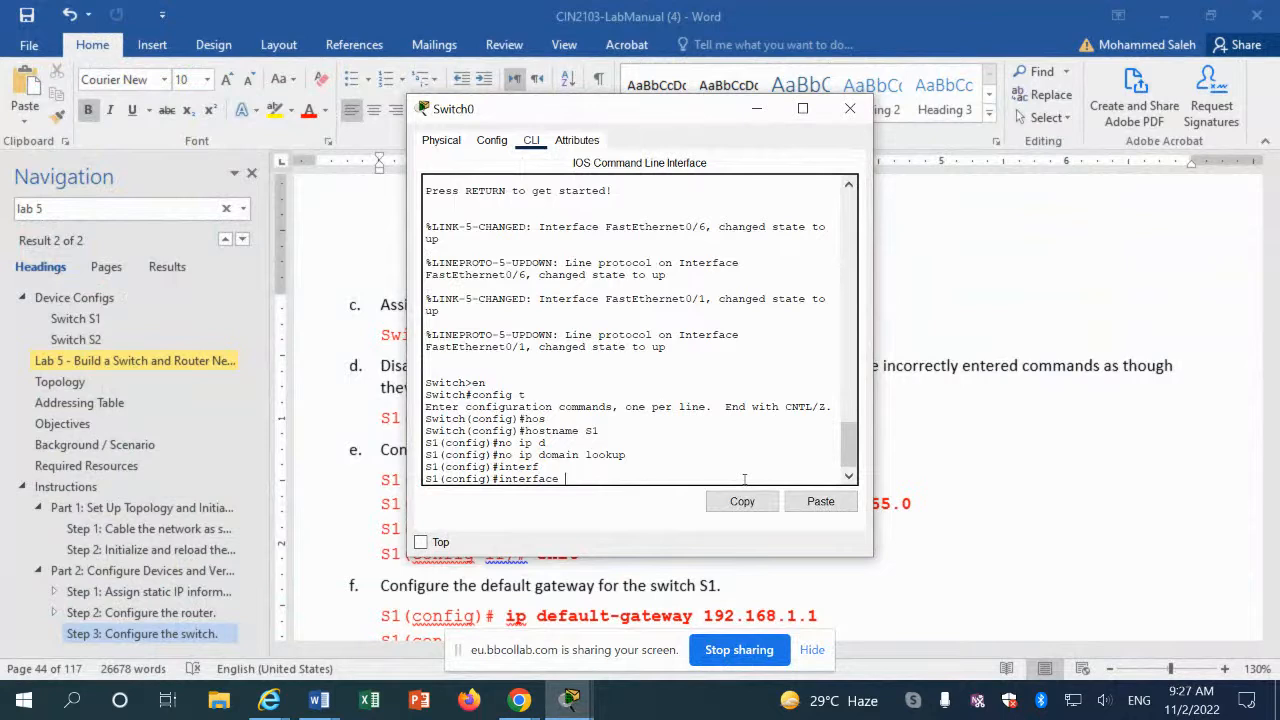
type("vlan1")
key("Return")
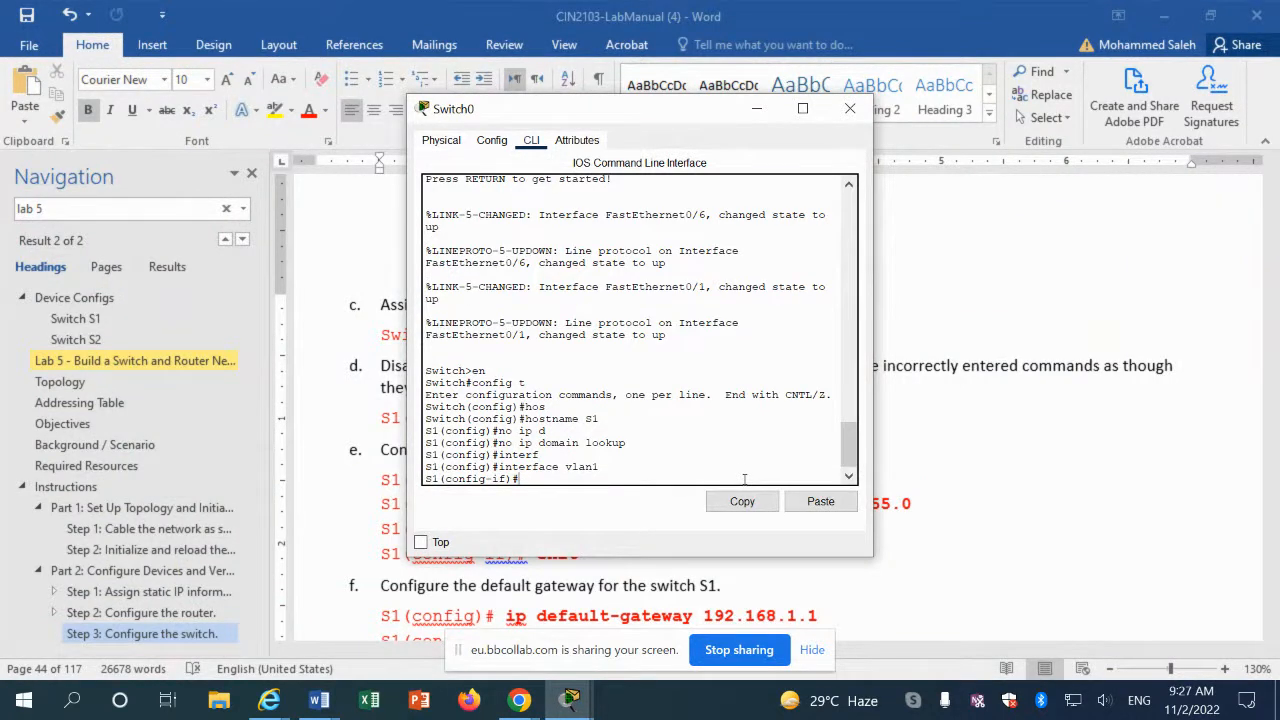
Step: Assign VLAN 1 the address 192.168.1.2 255.255.255.0, enable it with no shutdown, then return to the manual
left_click(834, 502)
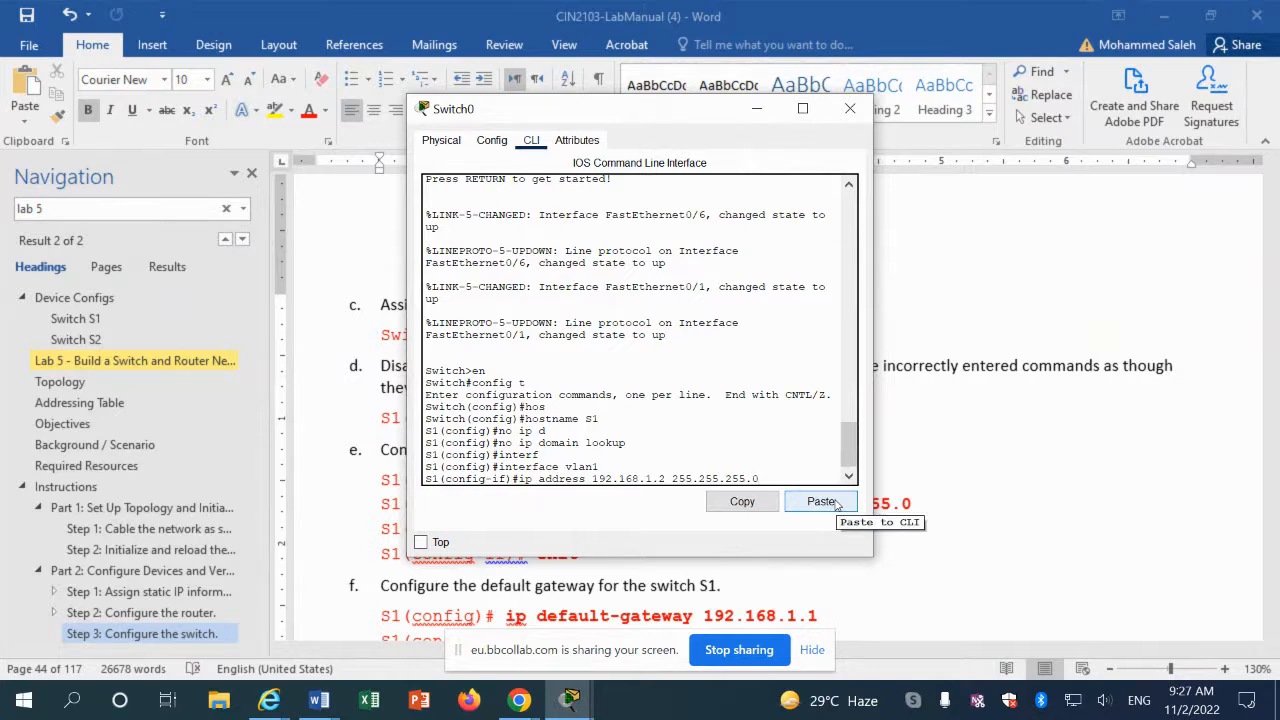
key("Return")
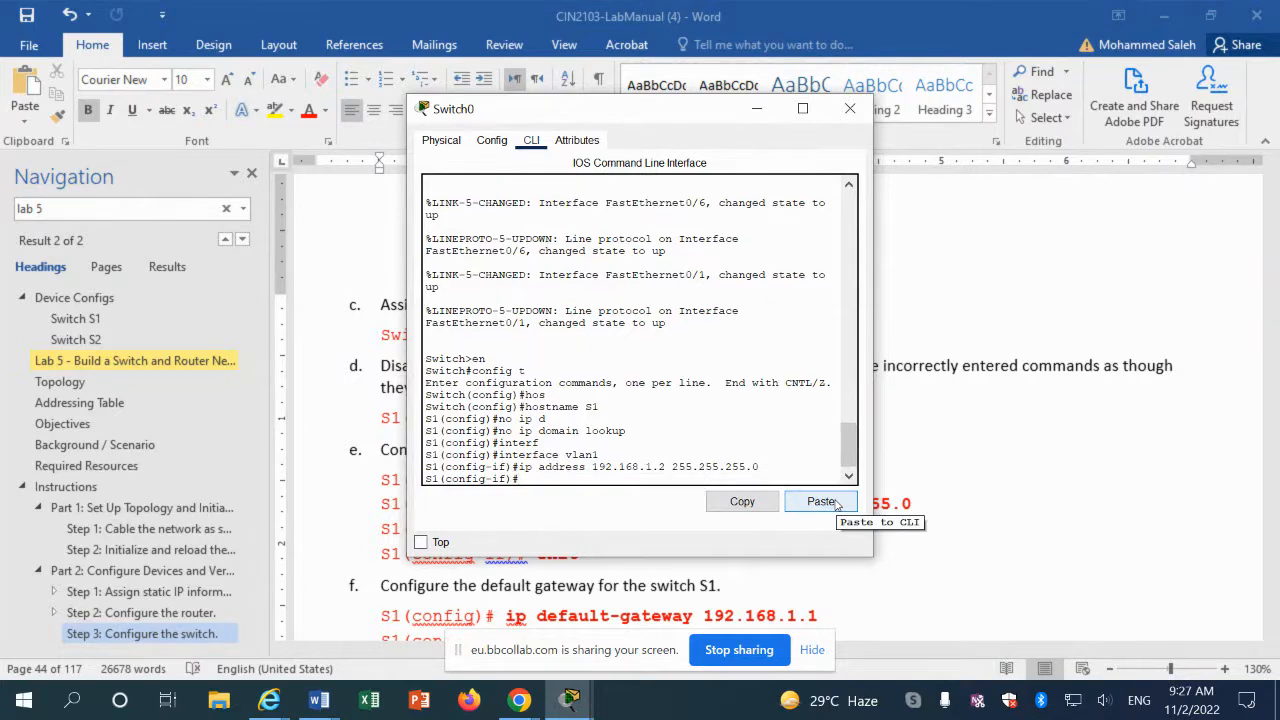
type("no sh")
key("Tab")
key("Return")
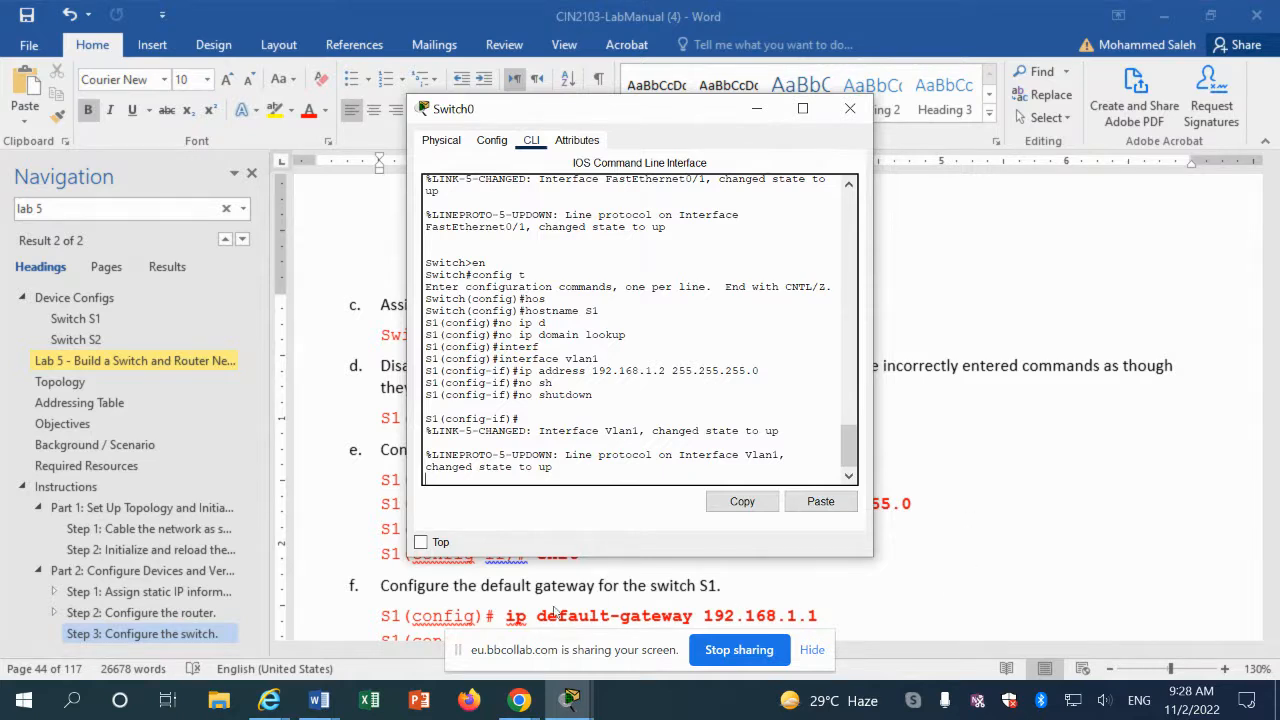
key("alt+Tab")
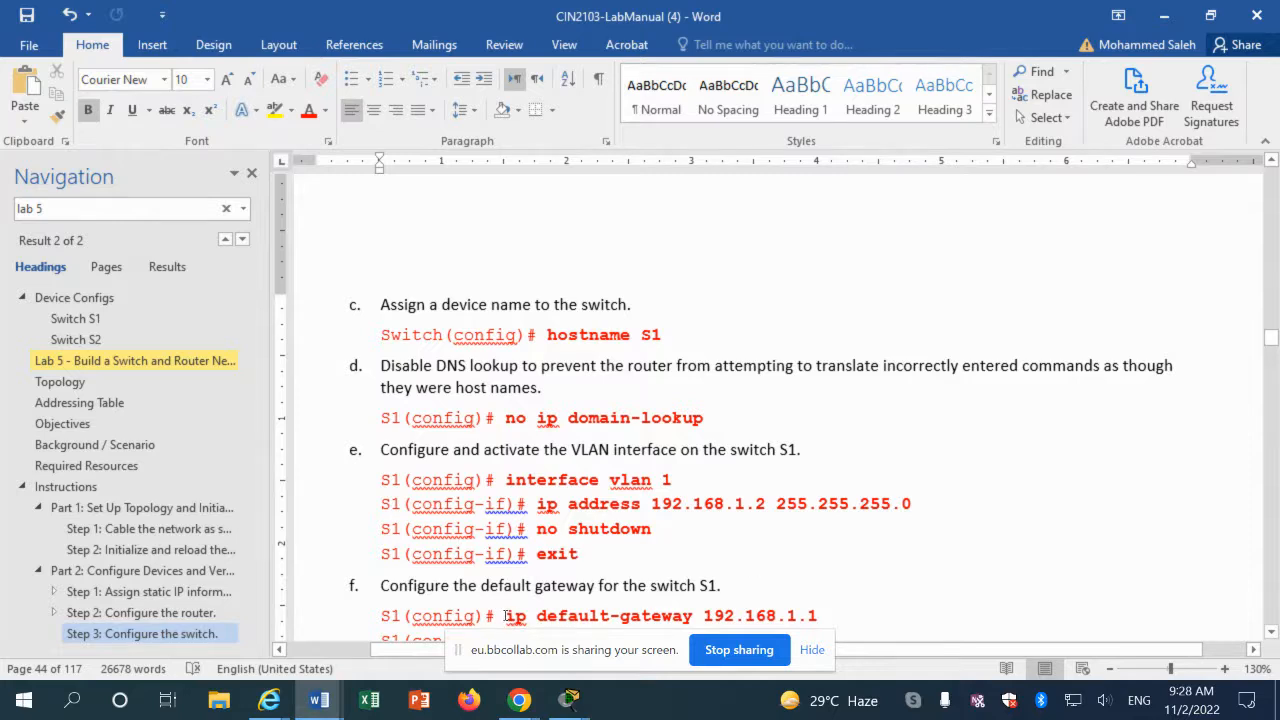
Step: Copy the 'ip default-gateway 192.168.1.1' command from the lab manual
left_click_drag(506, 616, 805, 616)
right_click(802, 618)
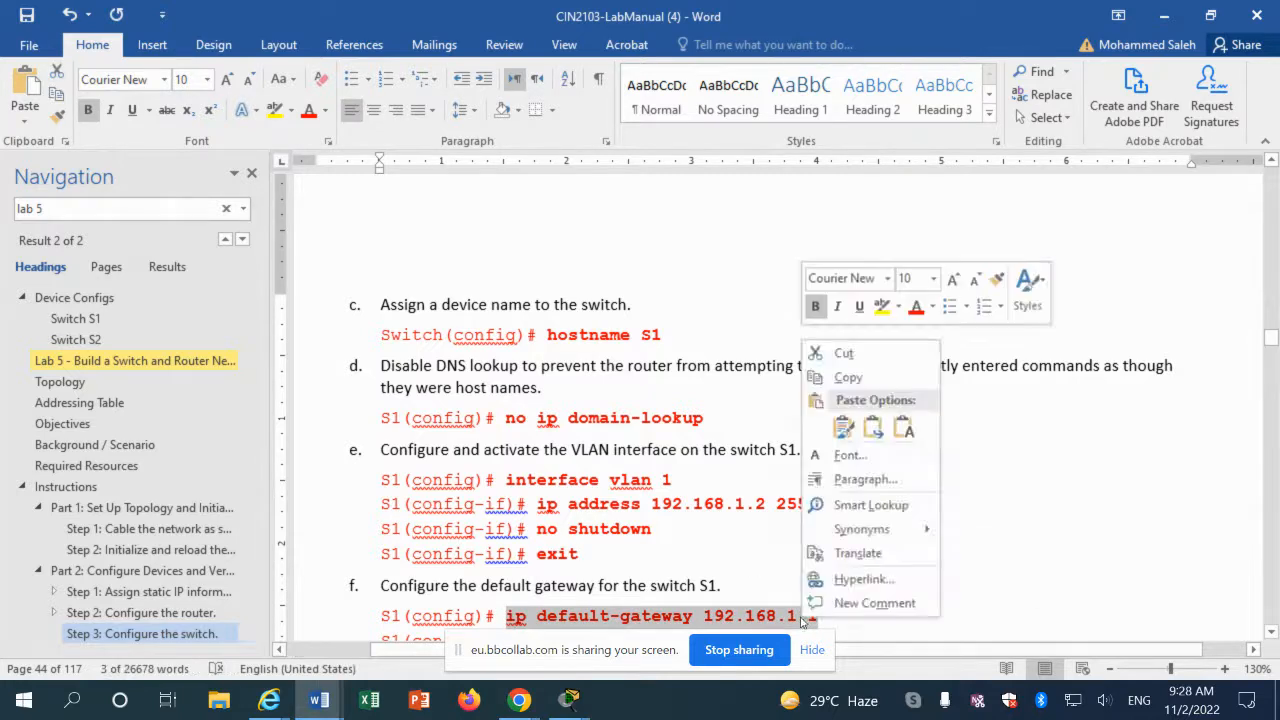
left_click(846, 377)
scroll(437, 570, "up", 10)
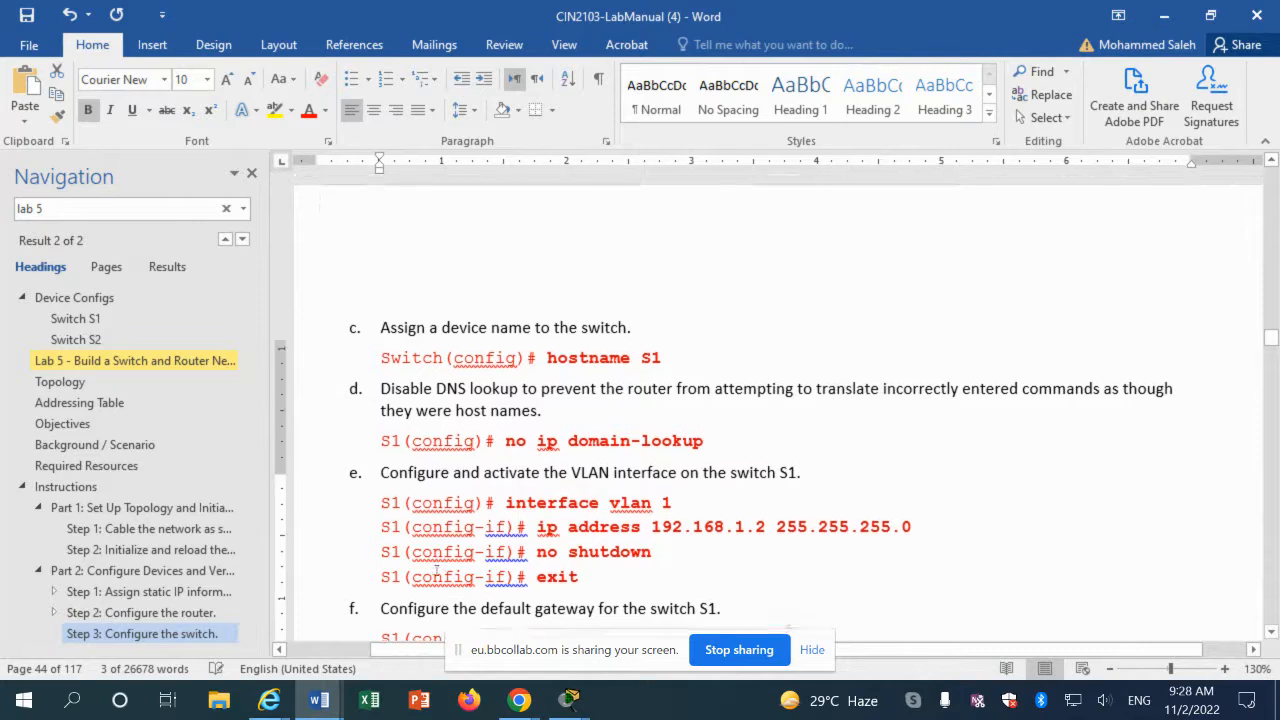
scroll(437, 568, "up", 12)
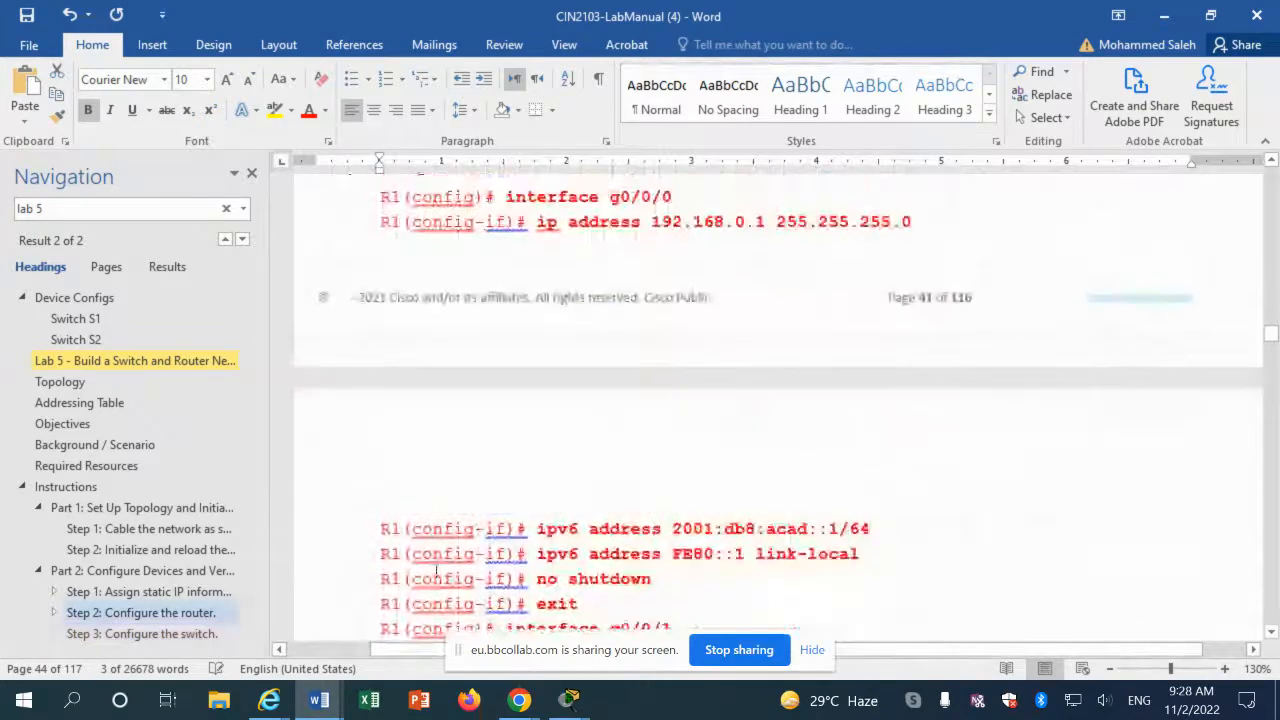
scroll(435, 568, "up", 15)
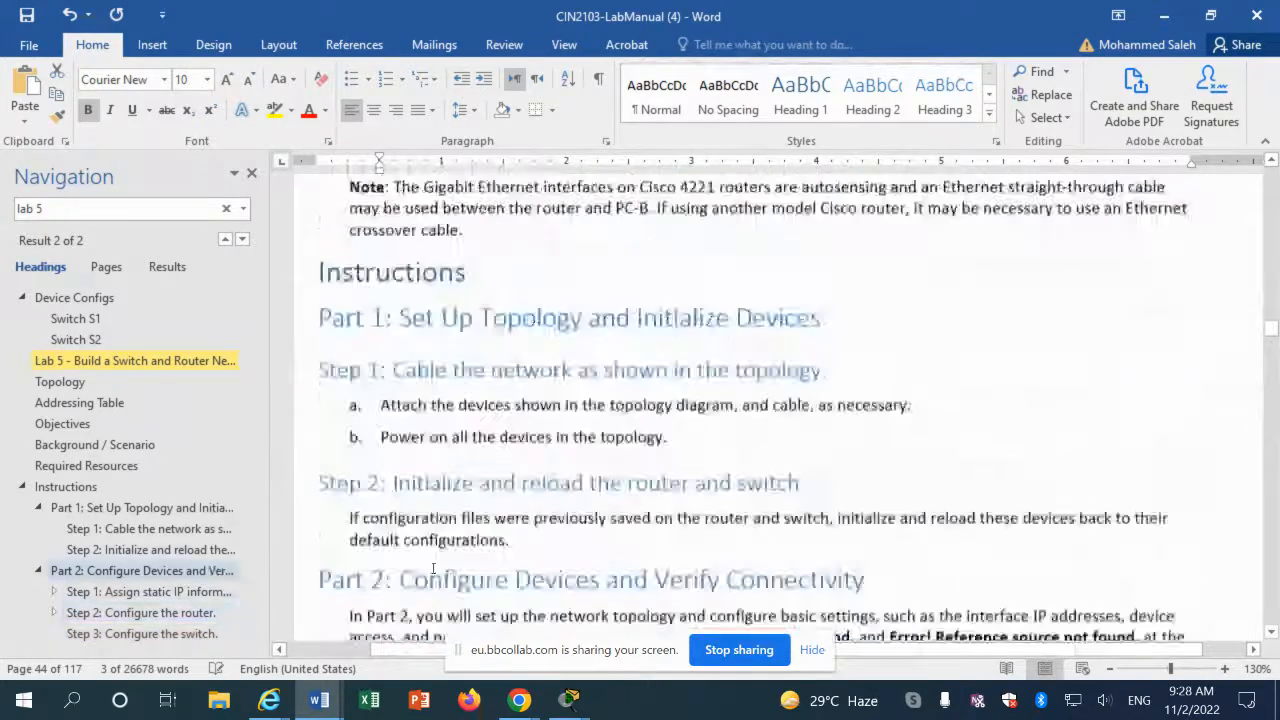
scroll(433, 567, "up", 15)
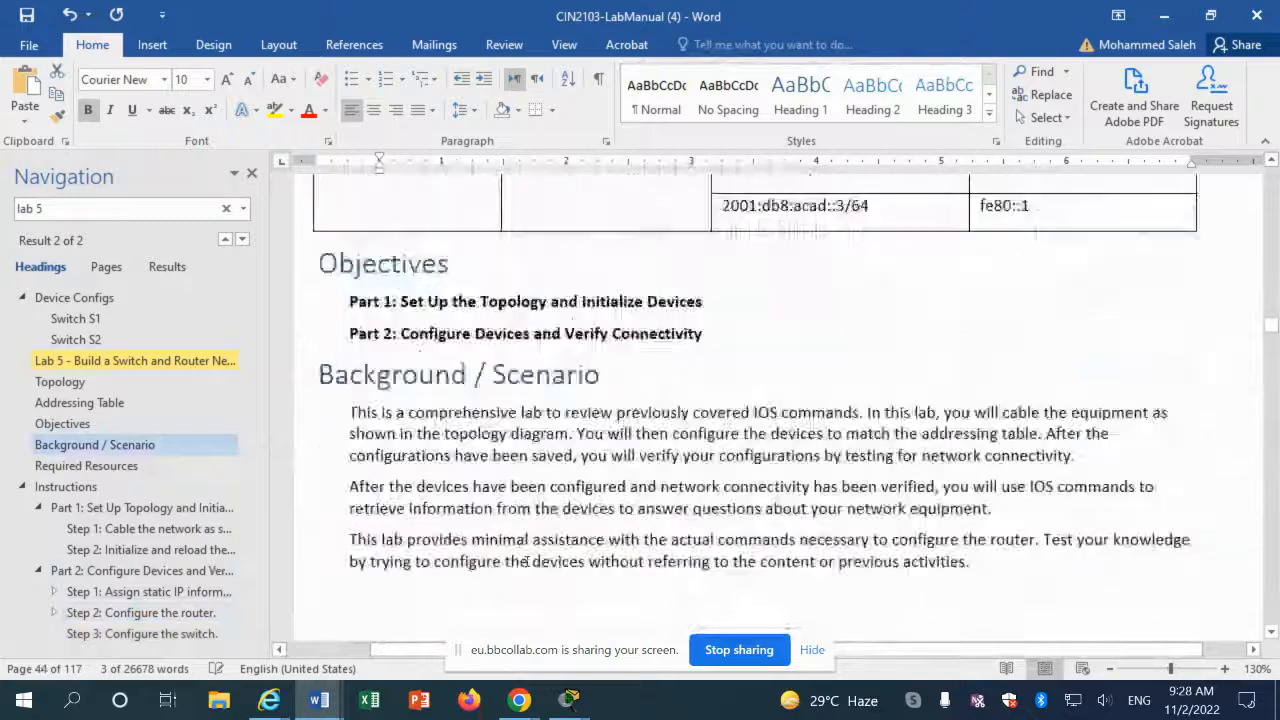
scroll(526, 561, "up", 10)
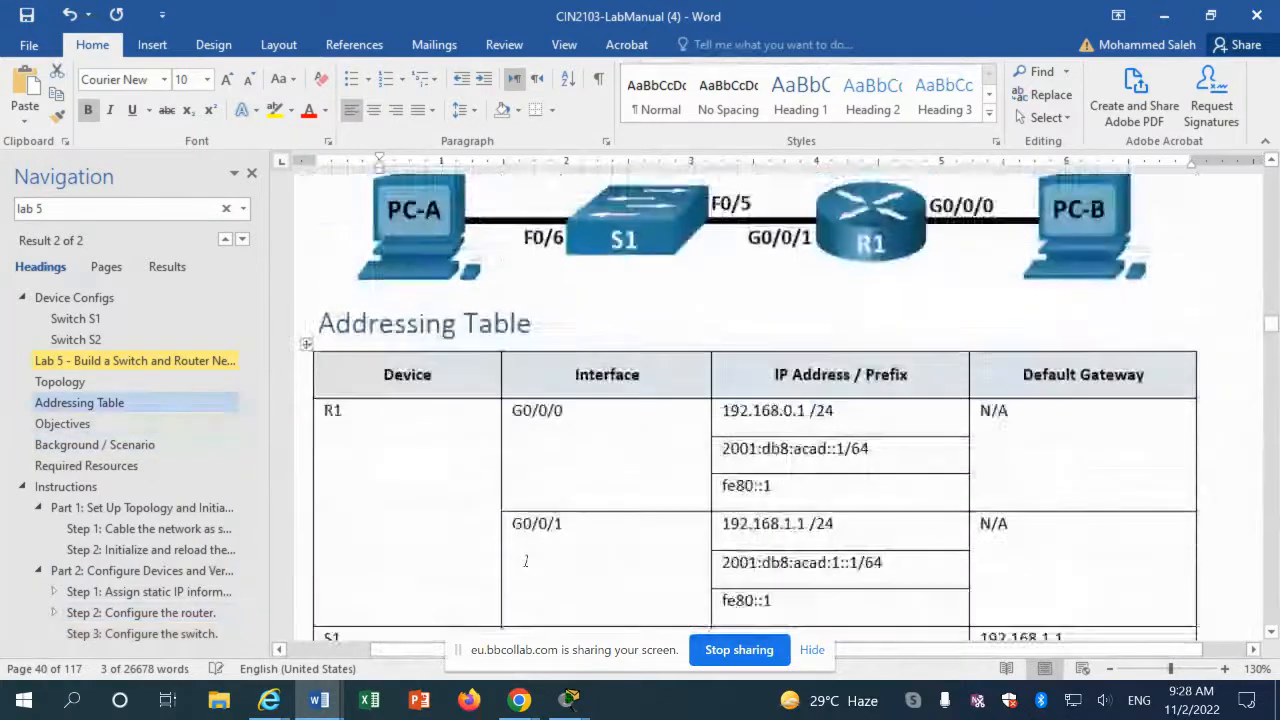
scroll(524, 560, "up", 1)
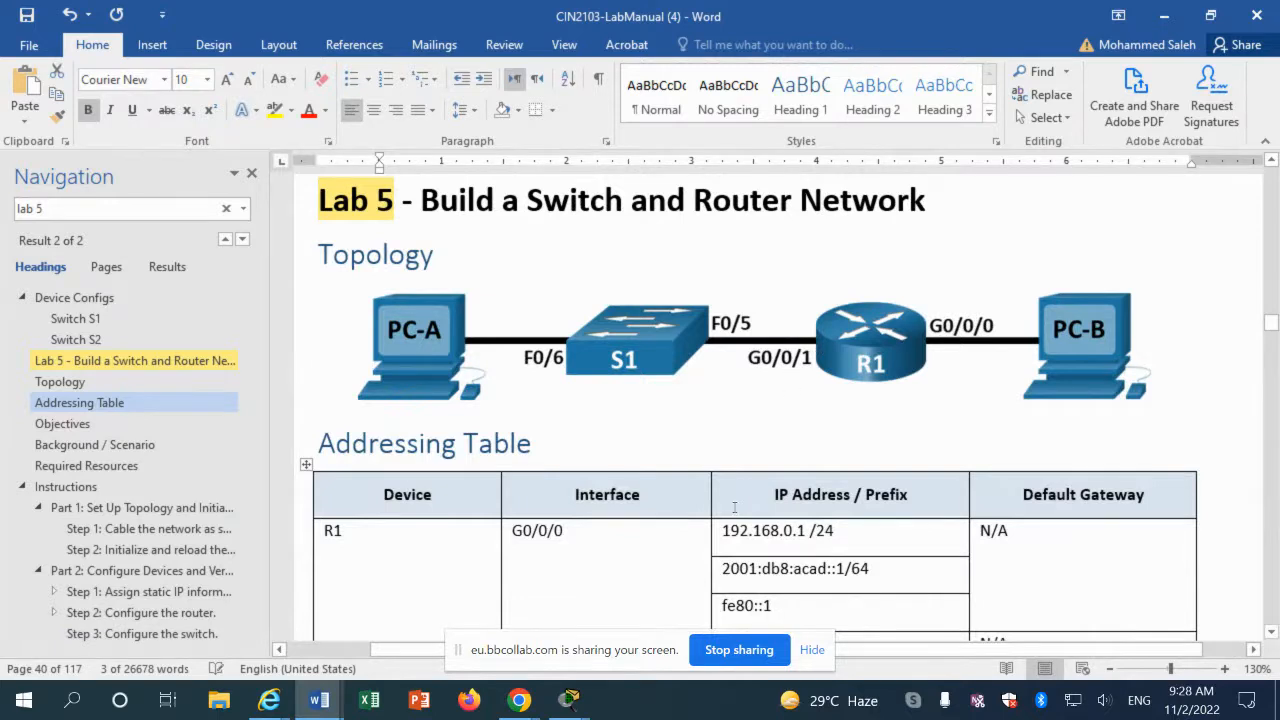
scroll(734, 508, "down", 3)
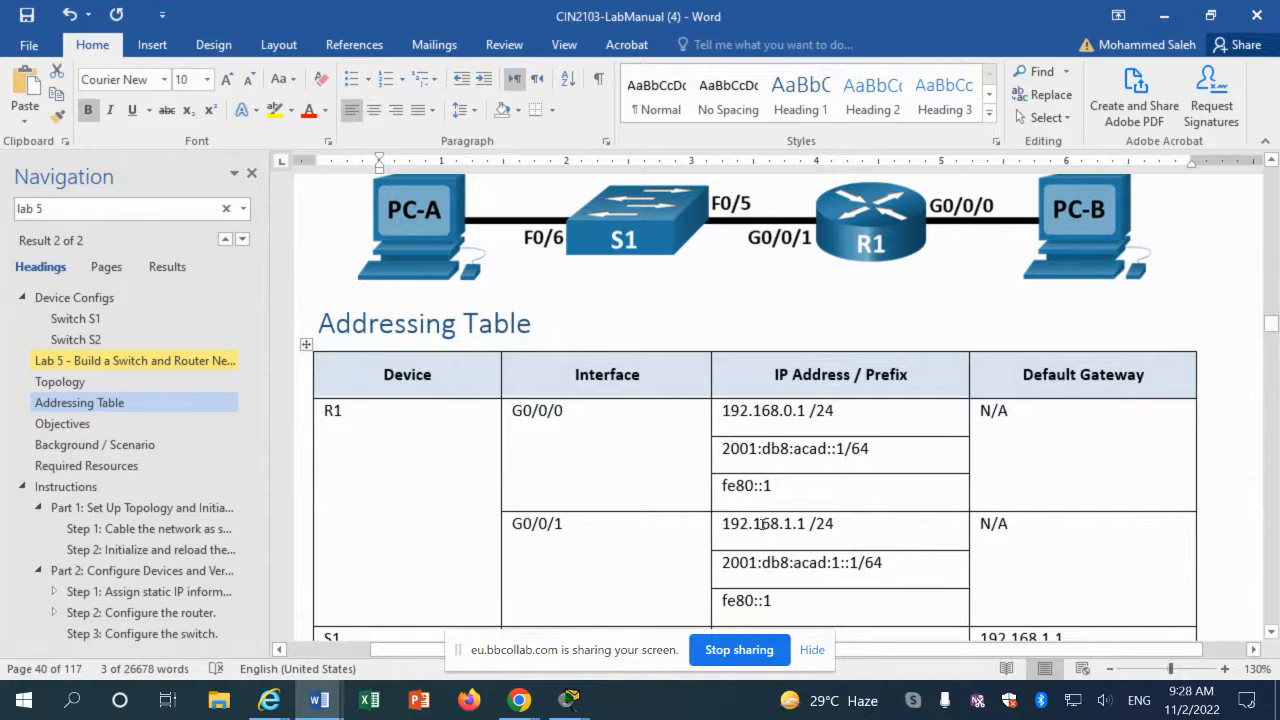
scroll(763, 524, "down", 7)
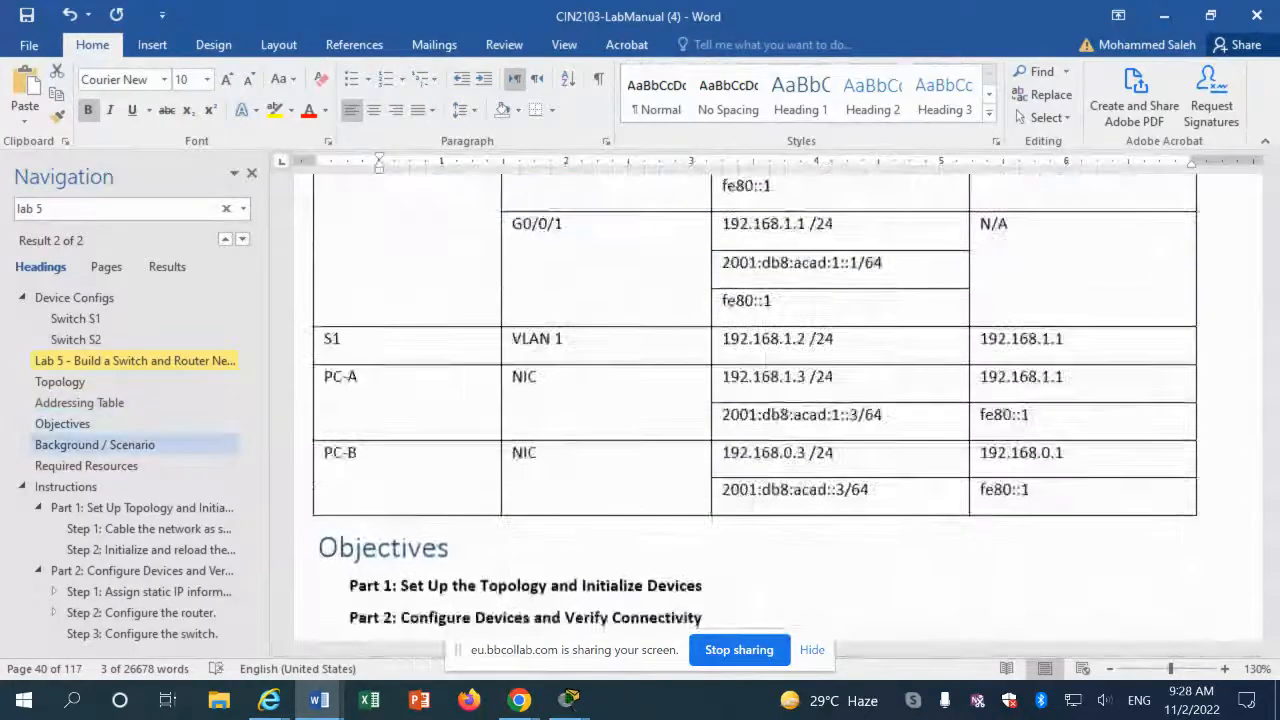
scroll(745, 420, "down", 15)
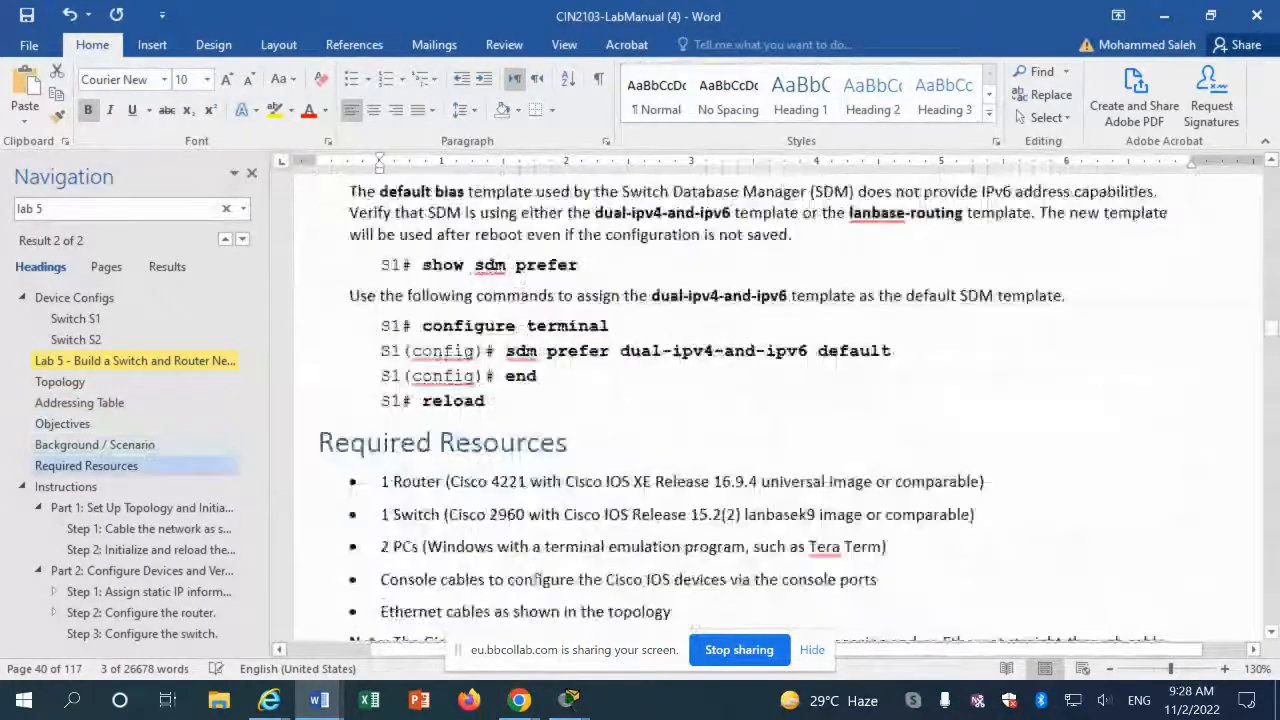
scroll(745, 420, "down", 10)
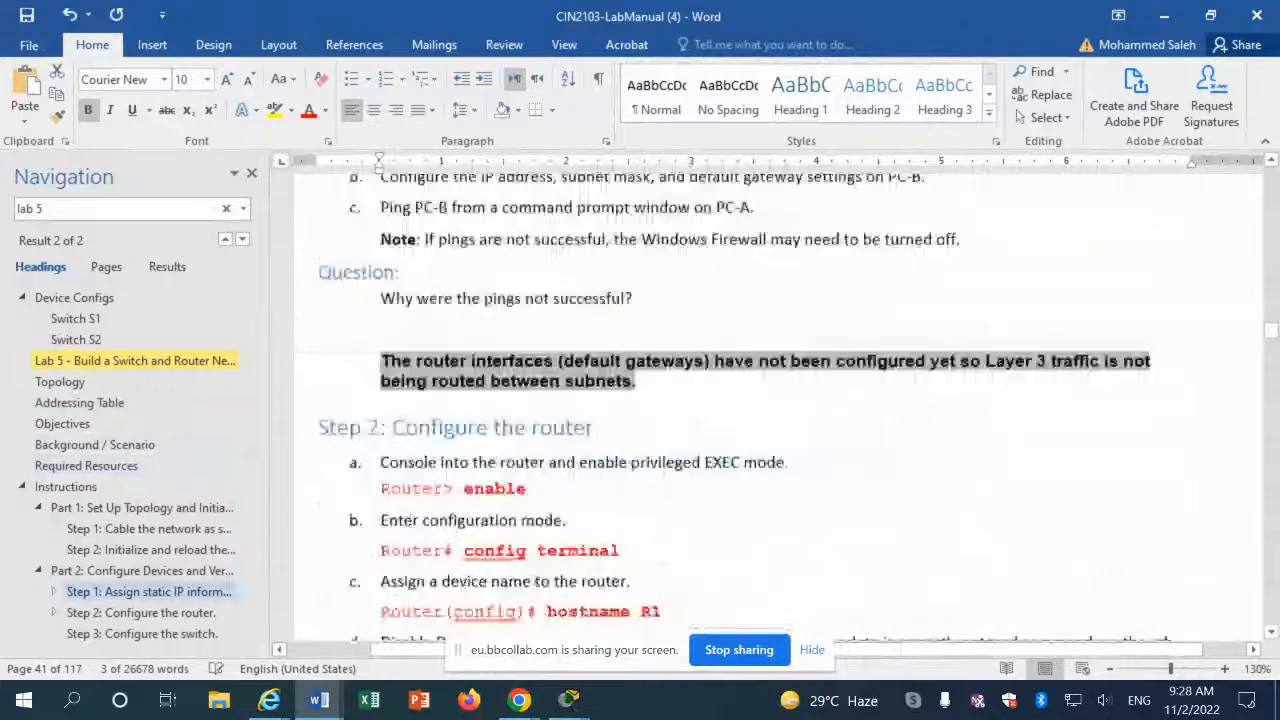
scroll(525, 539, "down", 10)
scroll(524, 539, "down", 7)
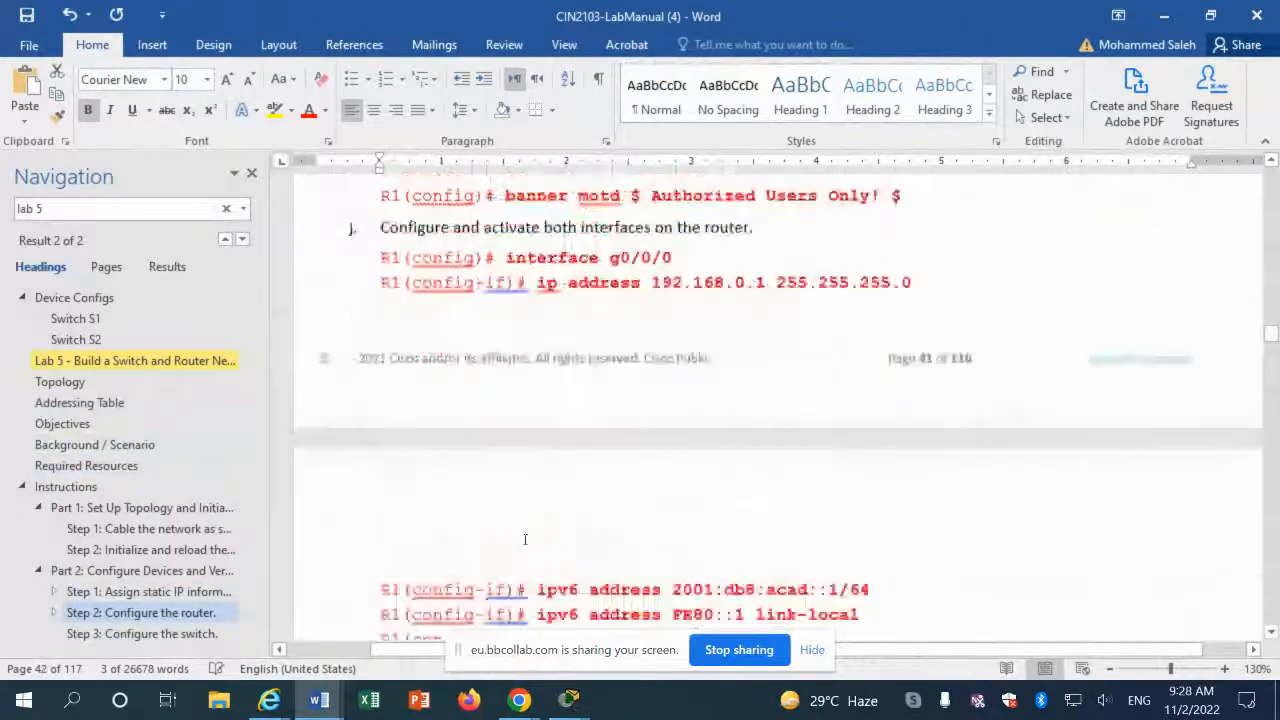
scroll(524, 539, "down", 12)
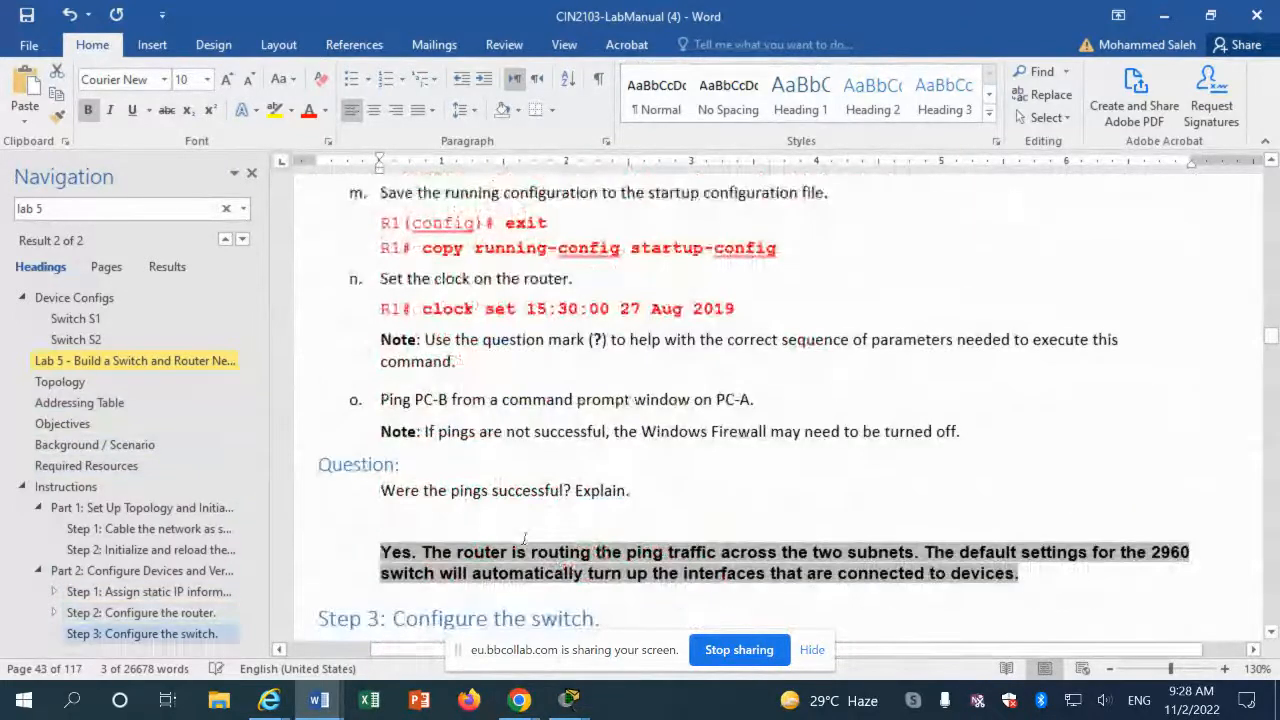
scroll(524, 539, "down", 12)
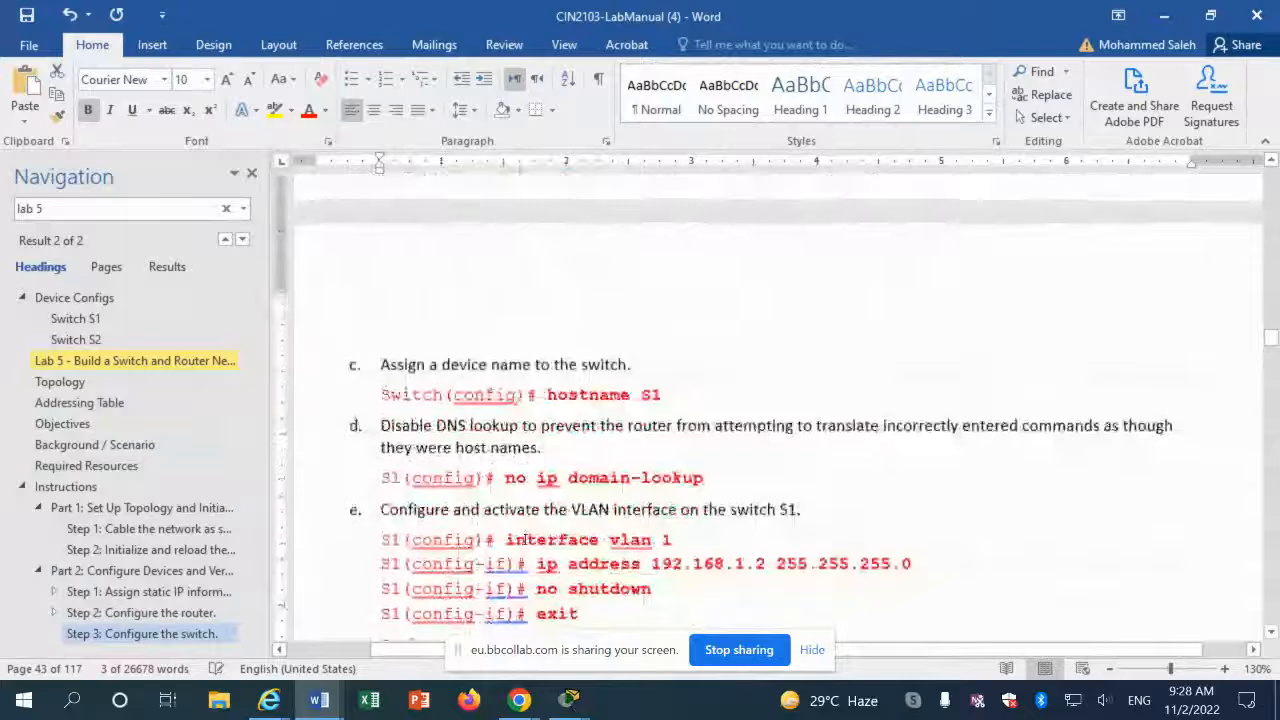
scroll(526, 538, "down", 4)
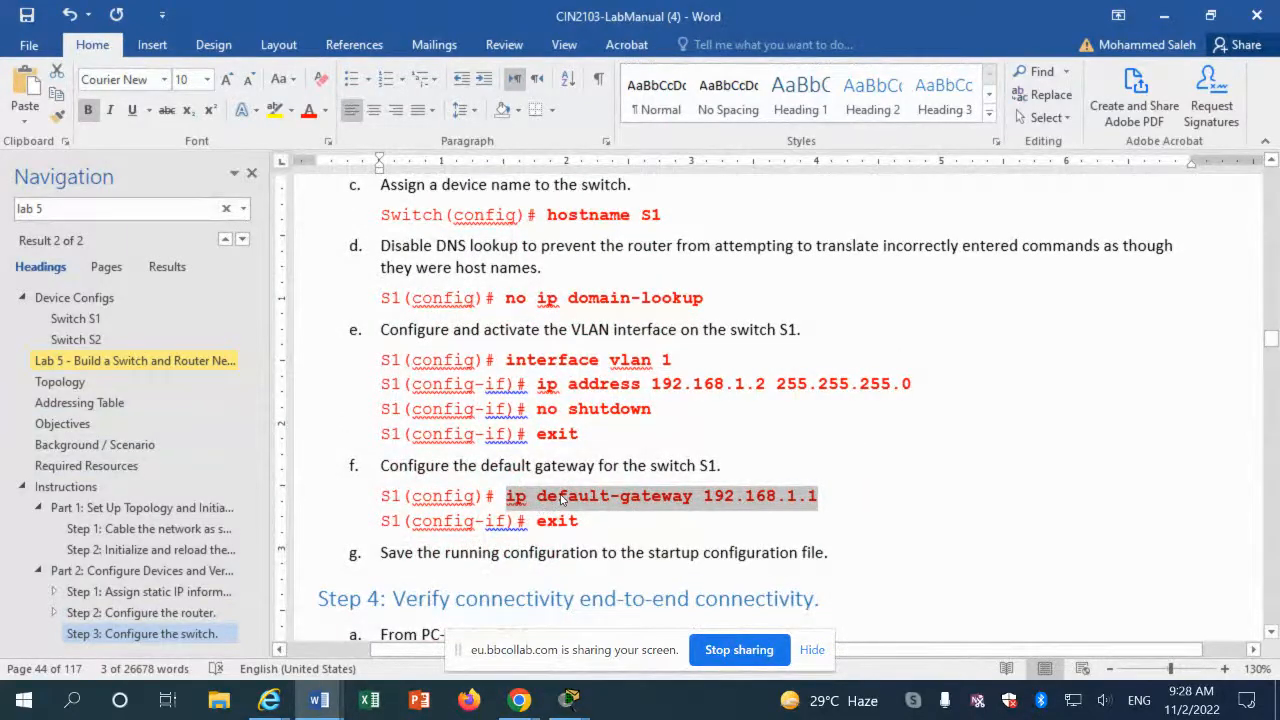
Step: On S1, exit VLAN interface mode and apply default gateway 192.168.1.1, then return to the manual
left_click(585, 697)
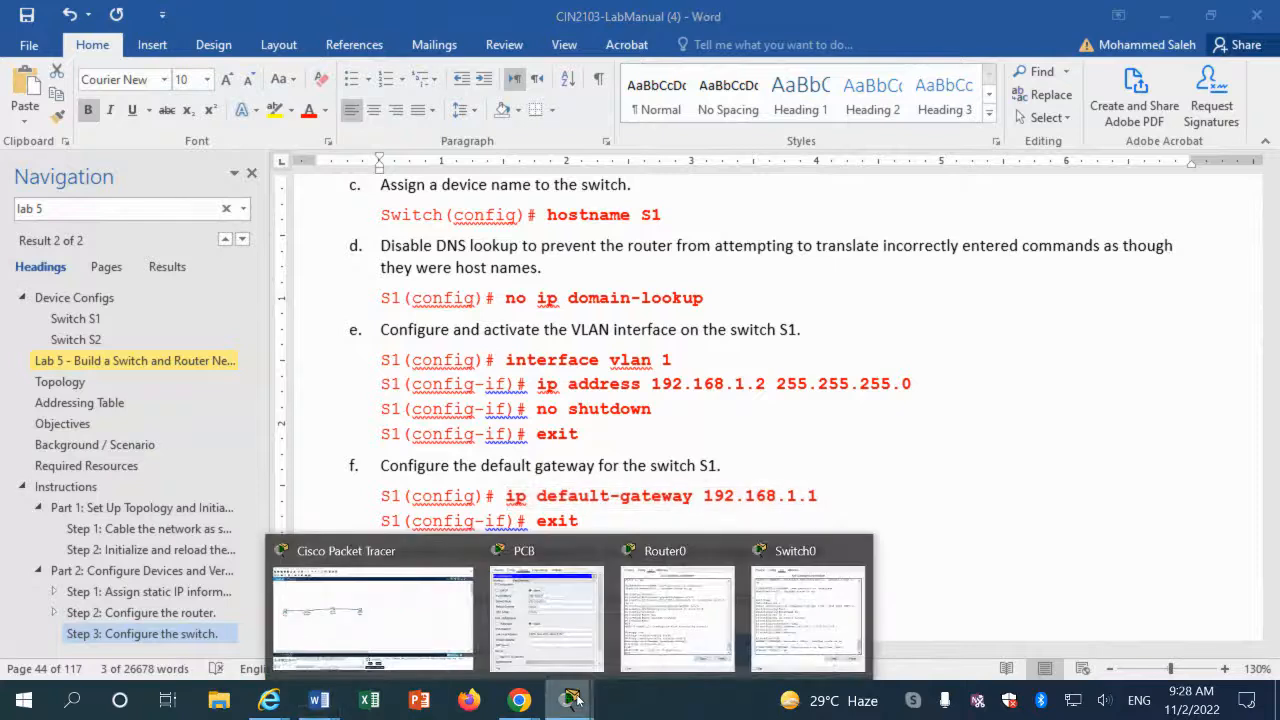
left_click(792, 624)
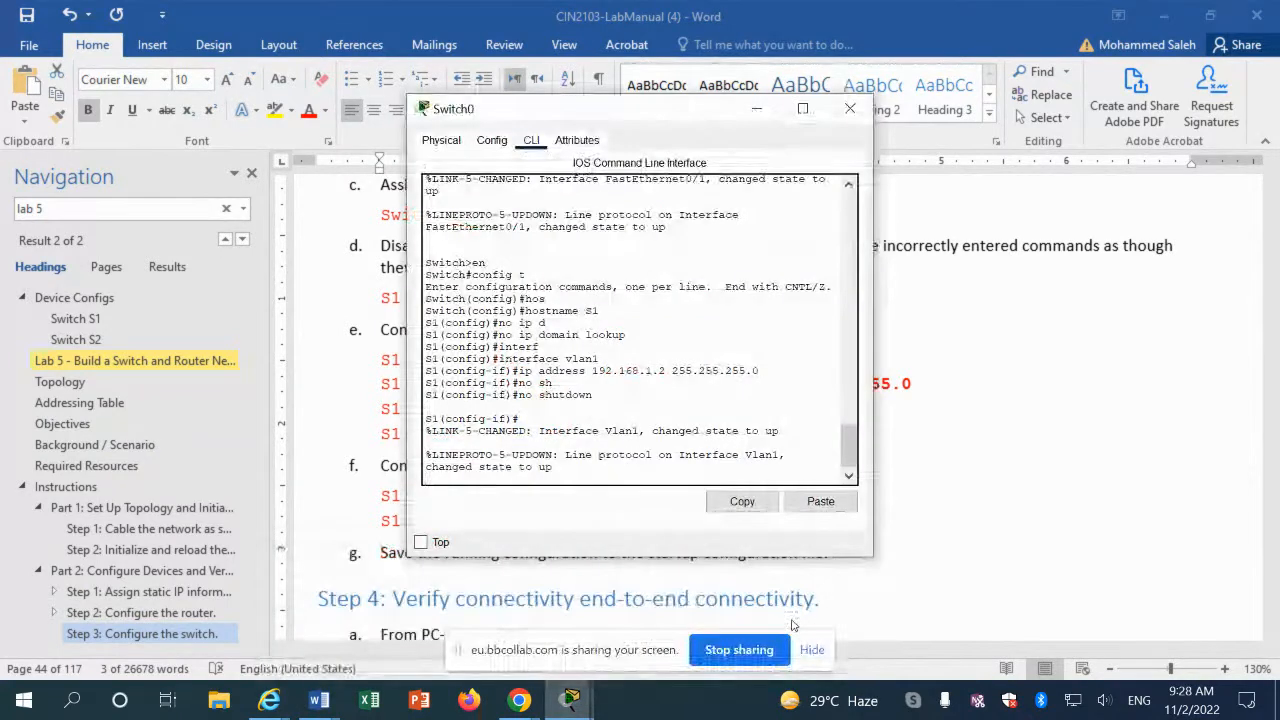
key("Return")
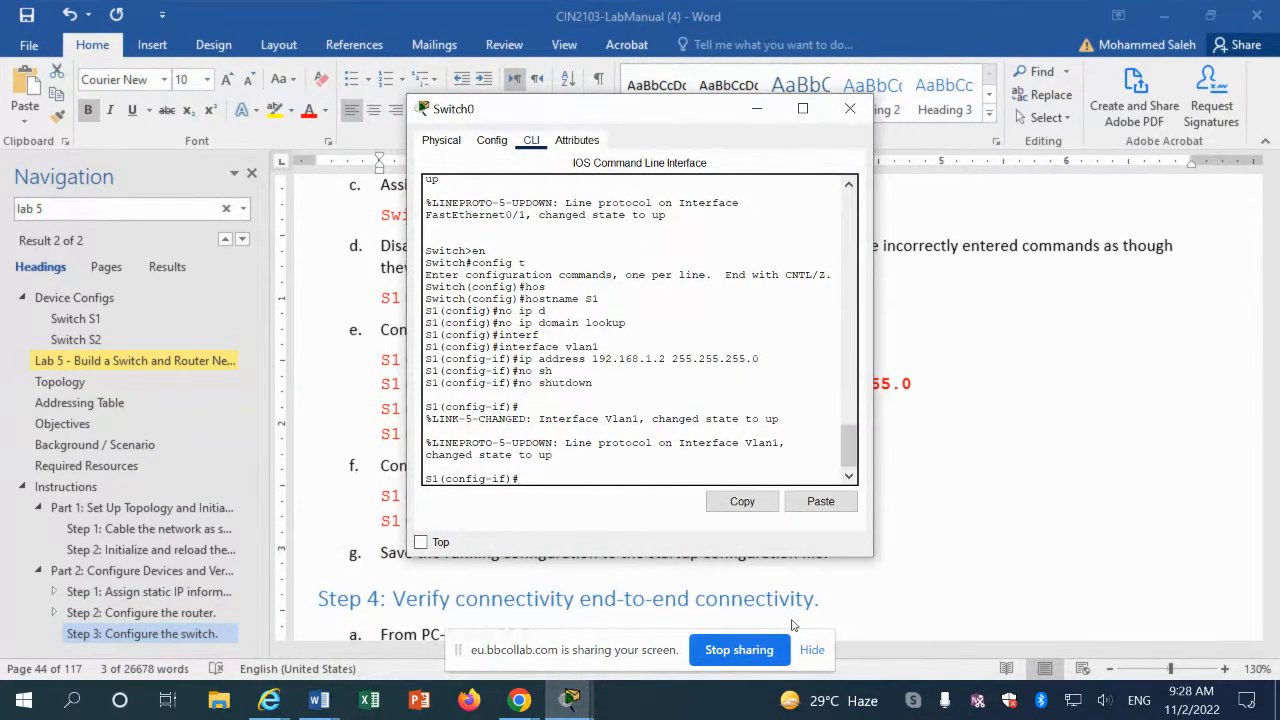
type("exit")
key("Return")
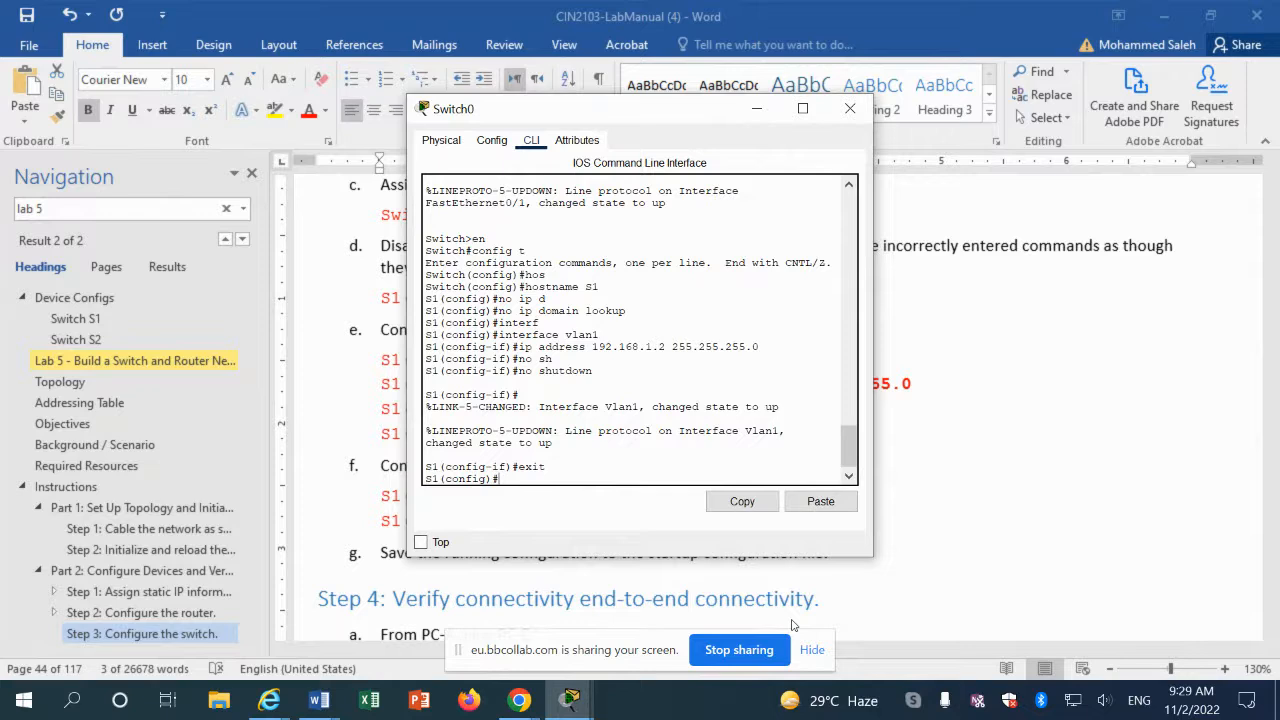
left_click(820, 503)
key("Return")
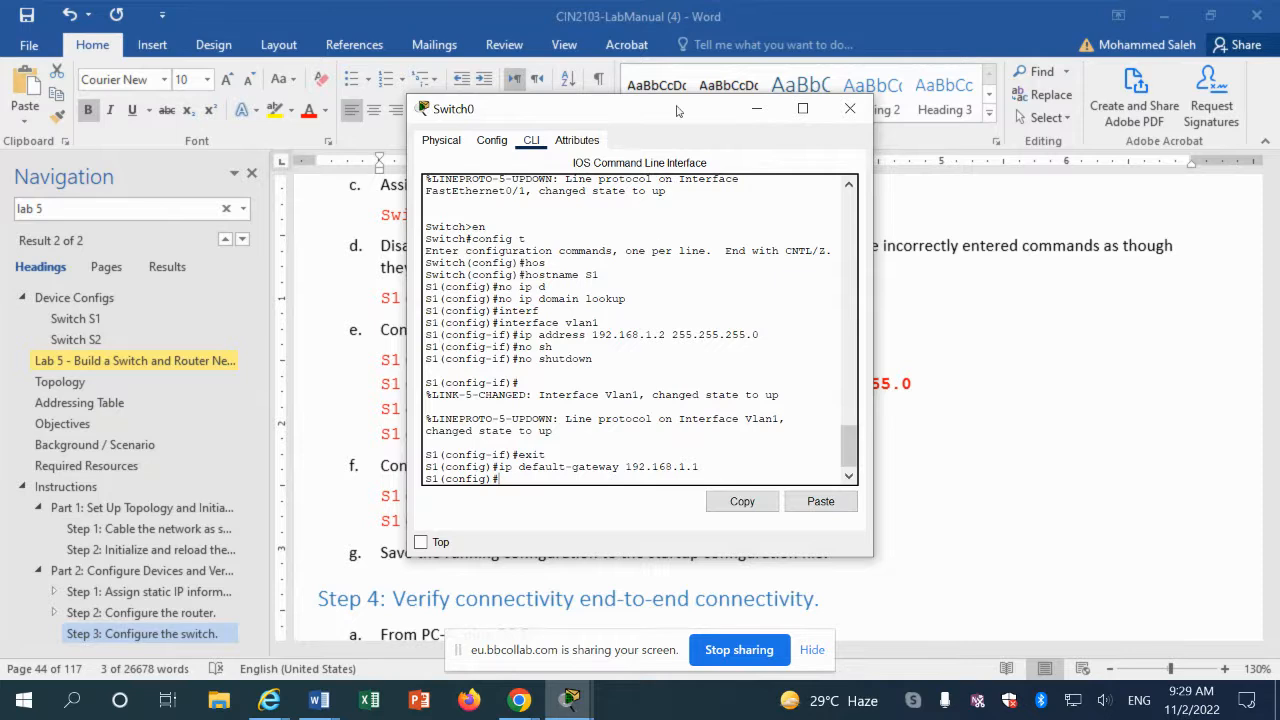
left_click_drag(677, 110, 766, 20)
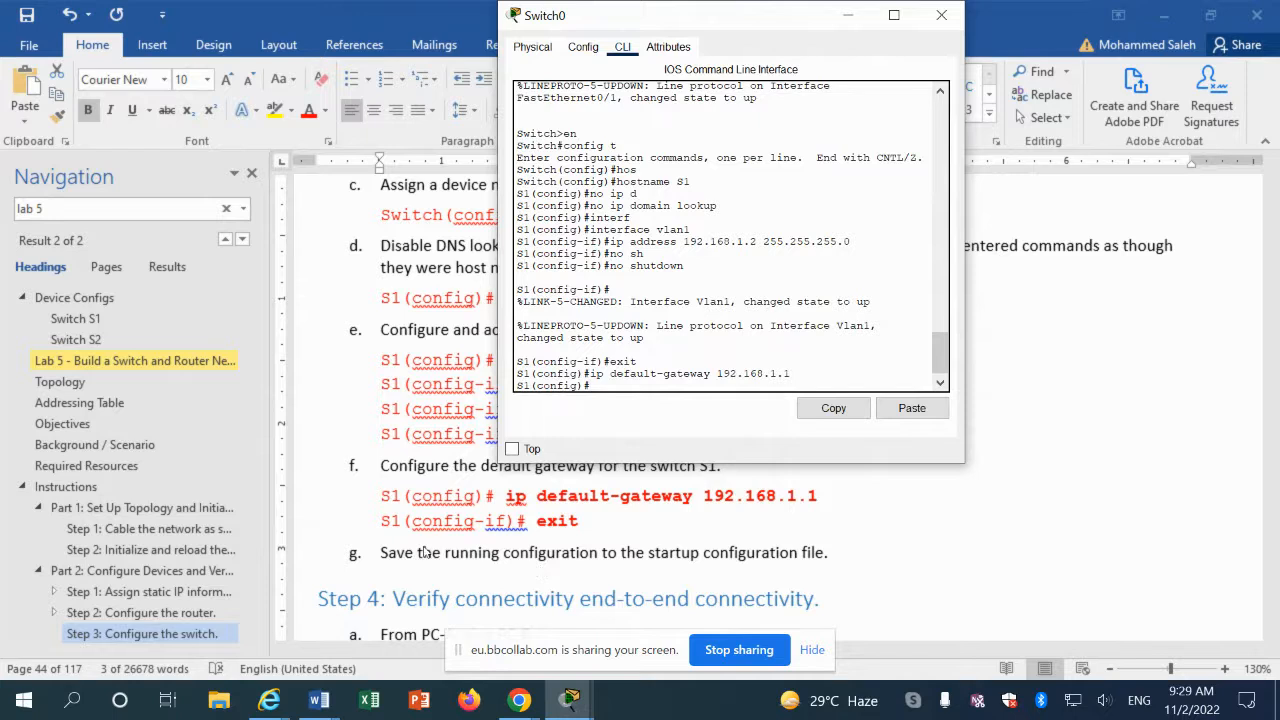
key("alt+Tab")
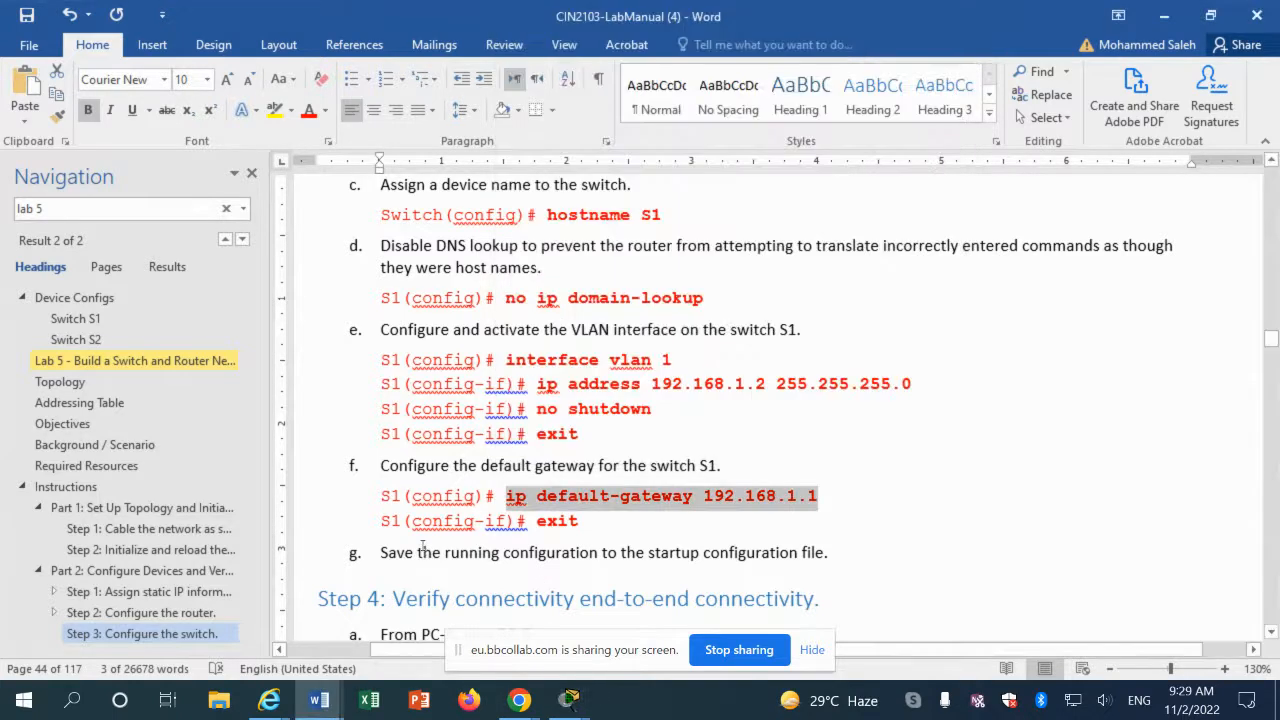
Step: Scroll the manual to Part 3 and bring up Router0's command line
scroll(423, 550, "down", 5)
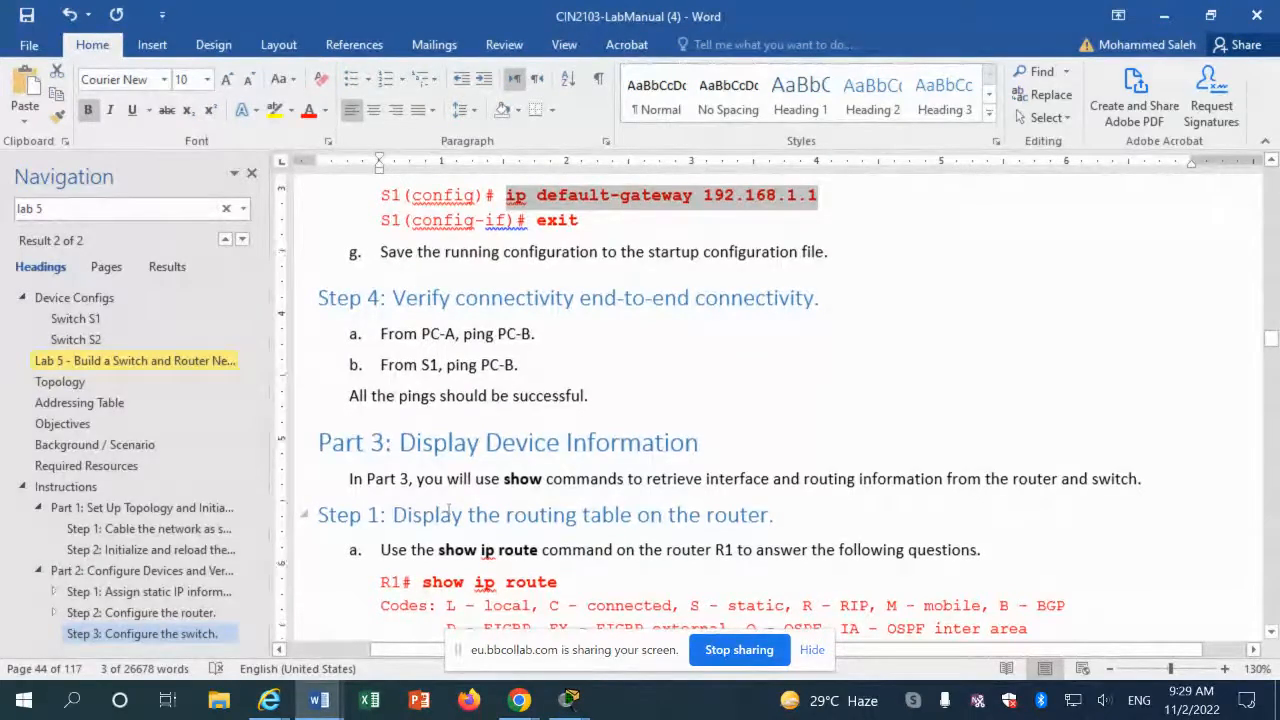
scroll(448, 510, "down", 2)
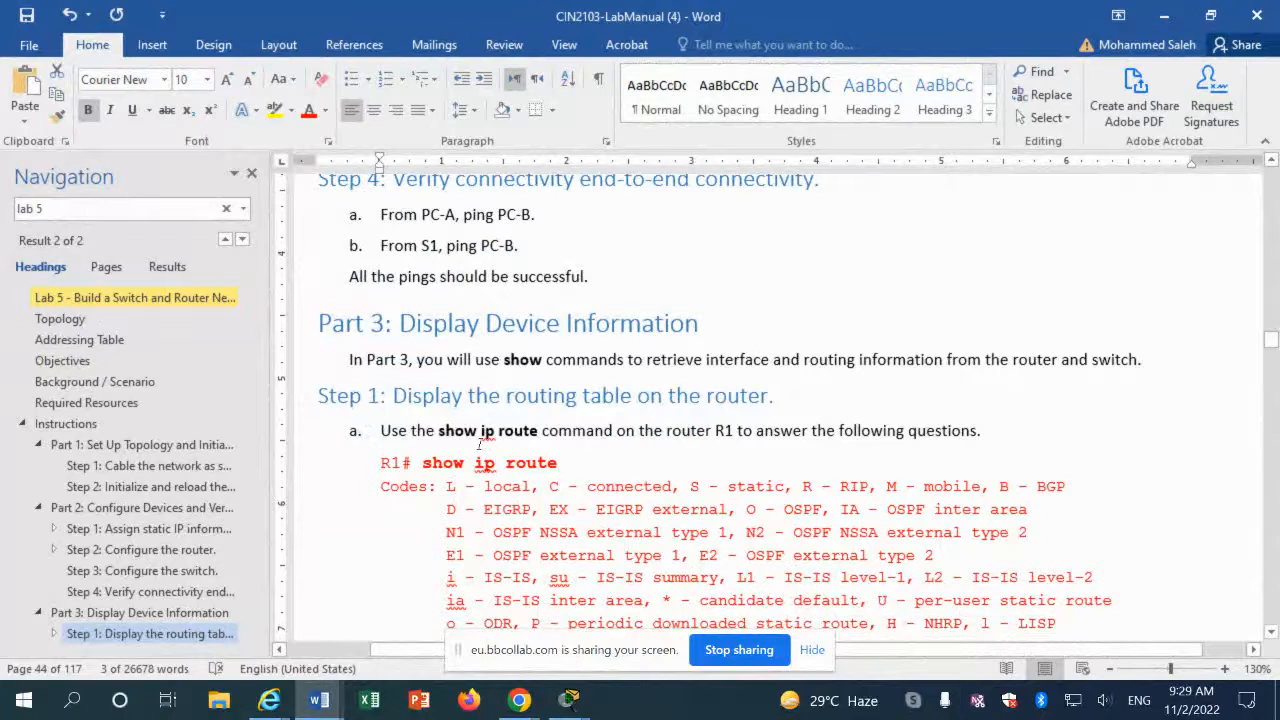
scroll(479, 445, "down", 2)
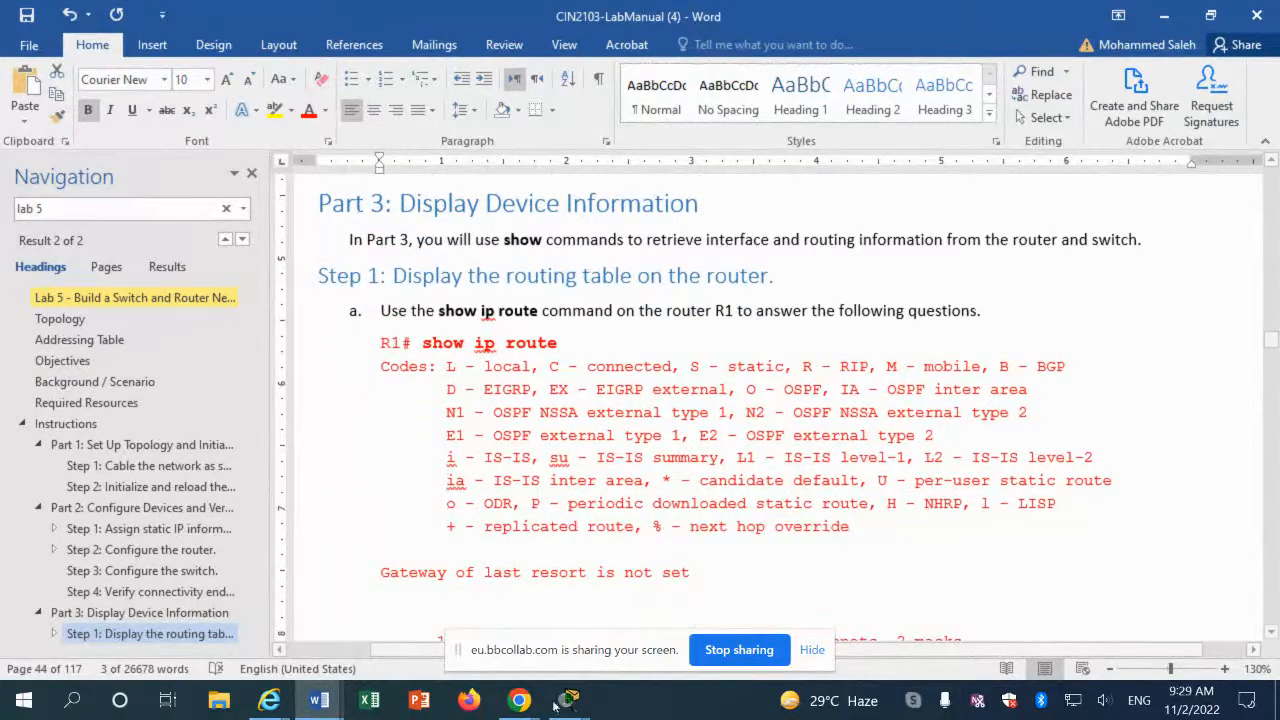
mouse_move(575, 700)
left_click(770, 636)
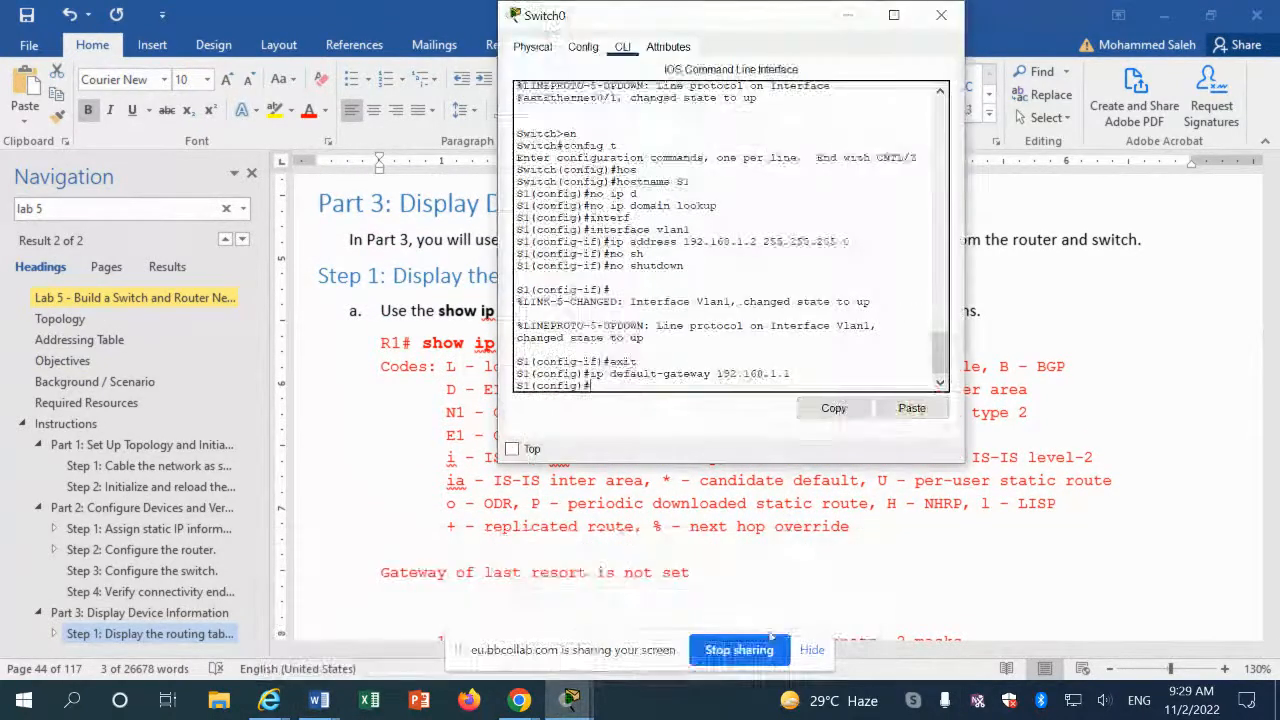
left_click(613, 636)
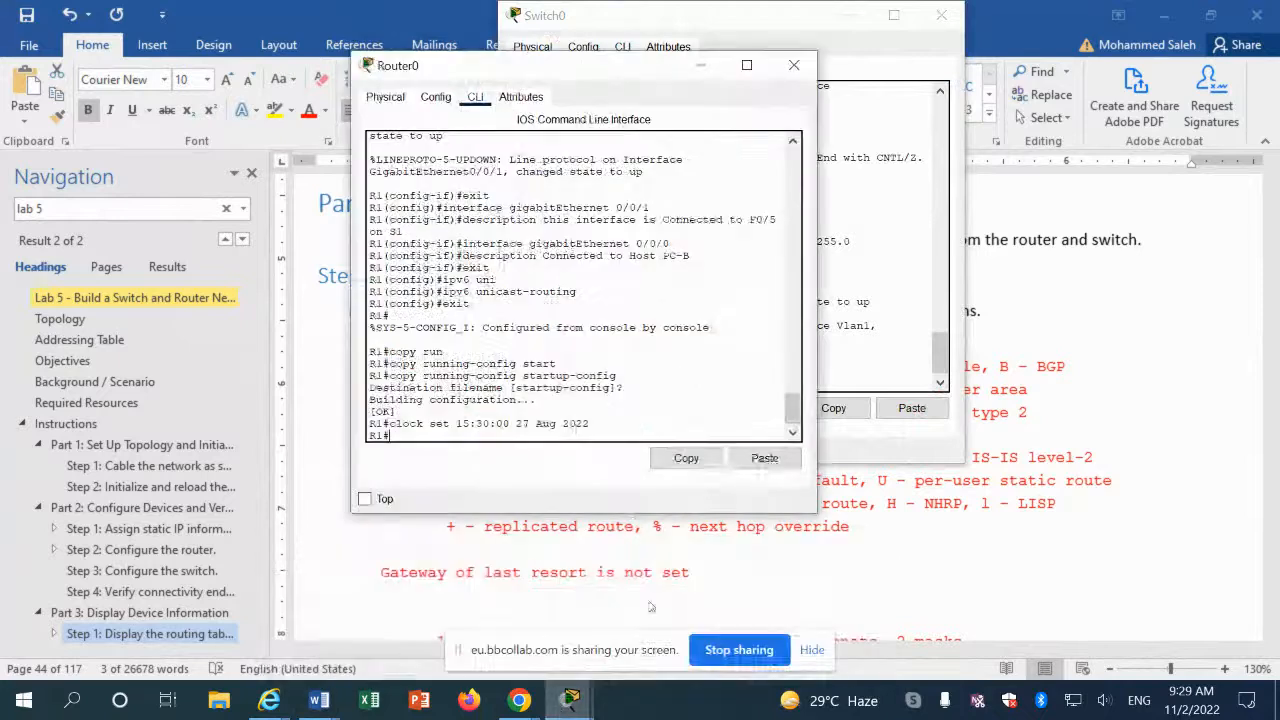
Step: Run show ip route on R1 and review connected networks 192.168.0.0/24 and 192.168.1.0/24
type("s")
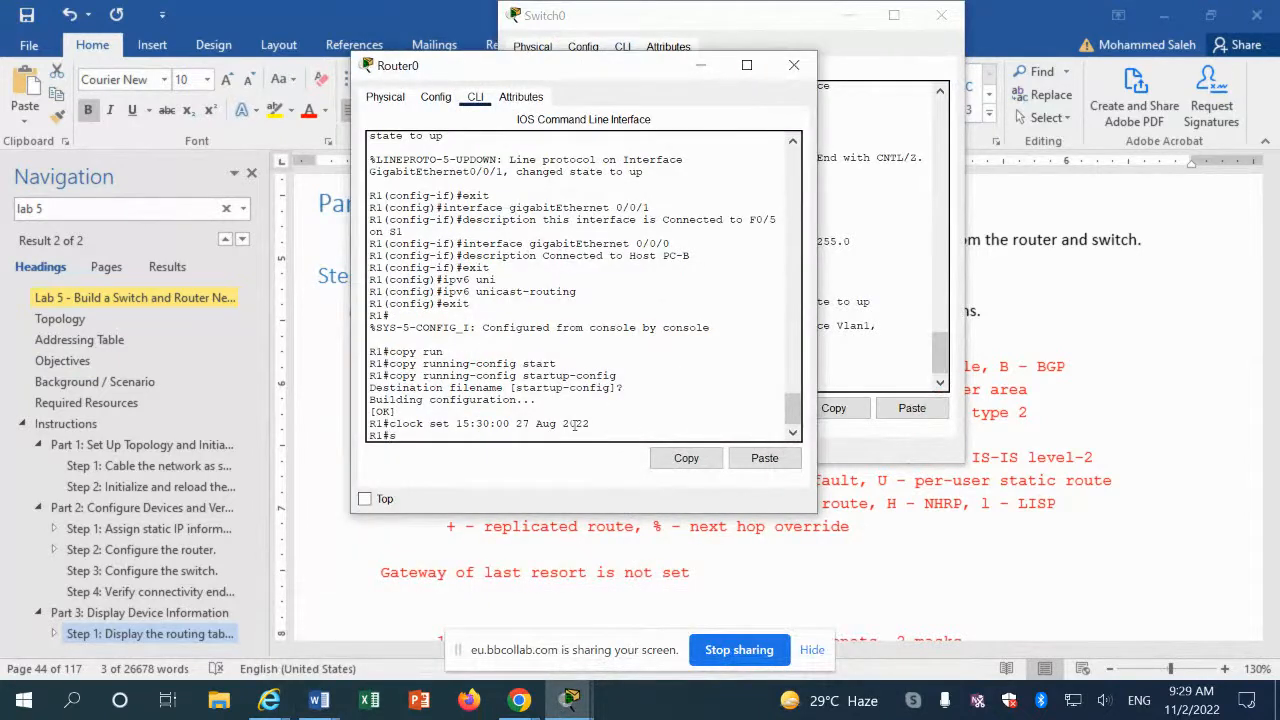
type("h ip r")
key("Tab")
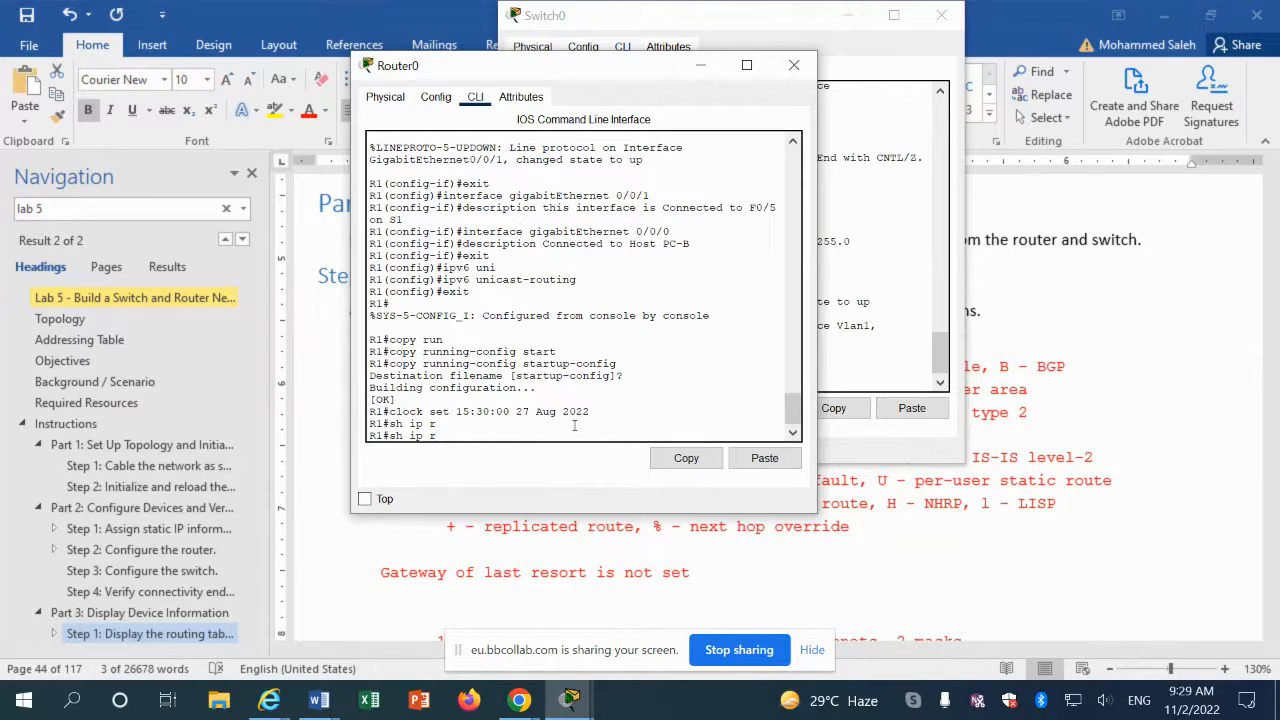
type("oute")
key("Return")
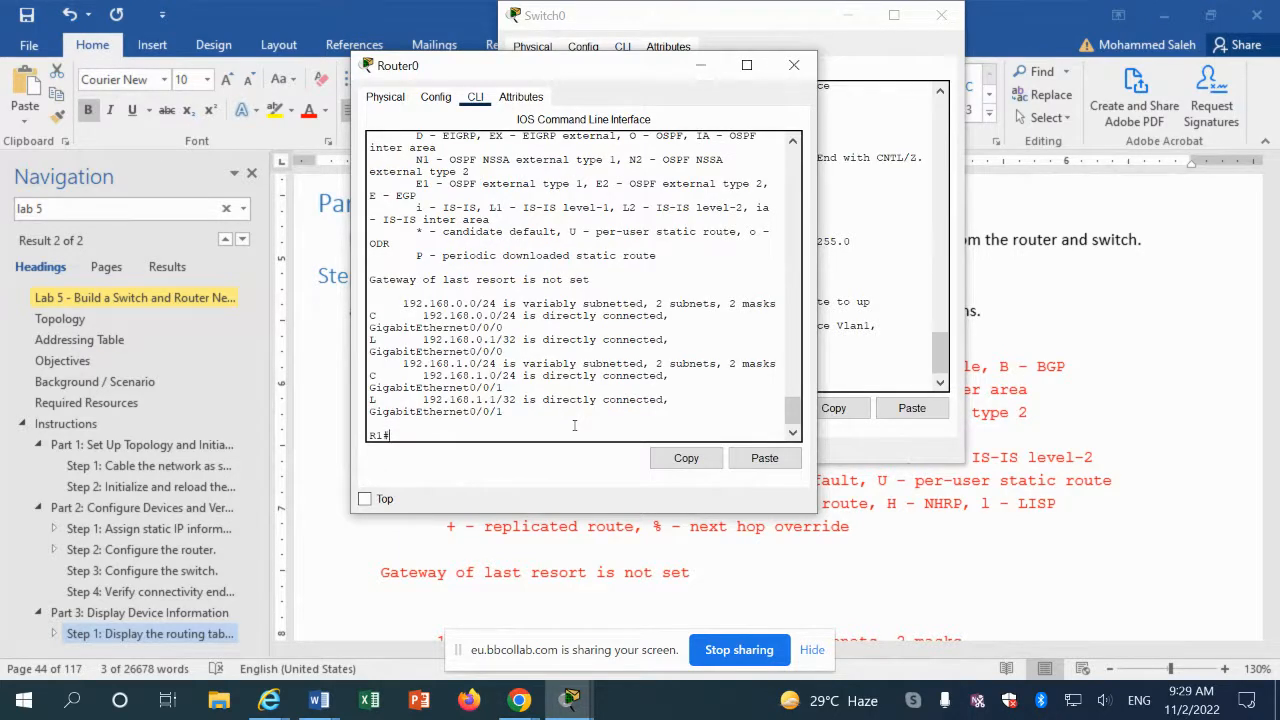
scroll(551, 279, "up", 5)
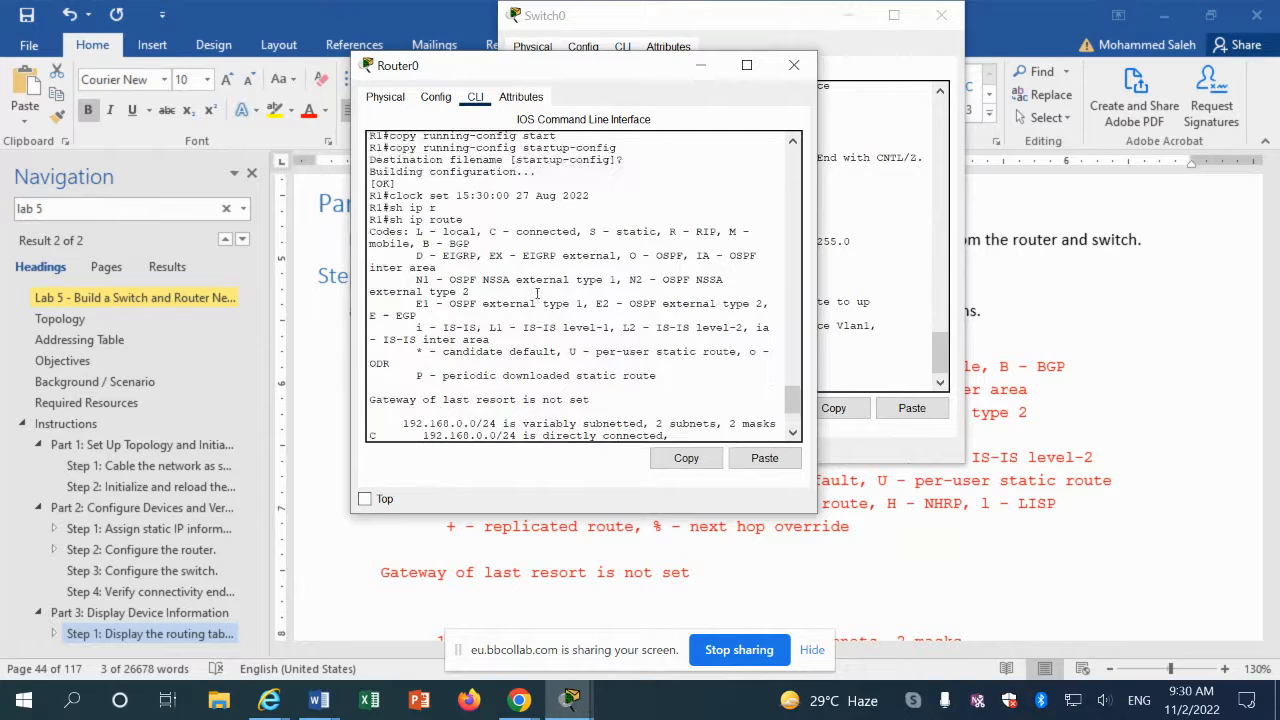
scroll(537, 318, "up", 1)
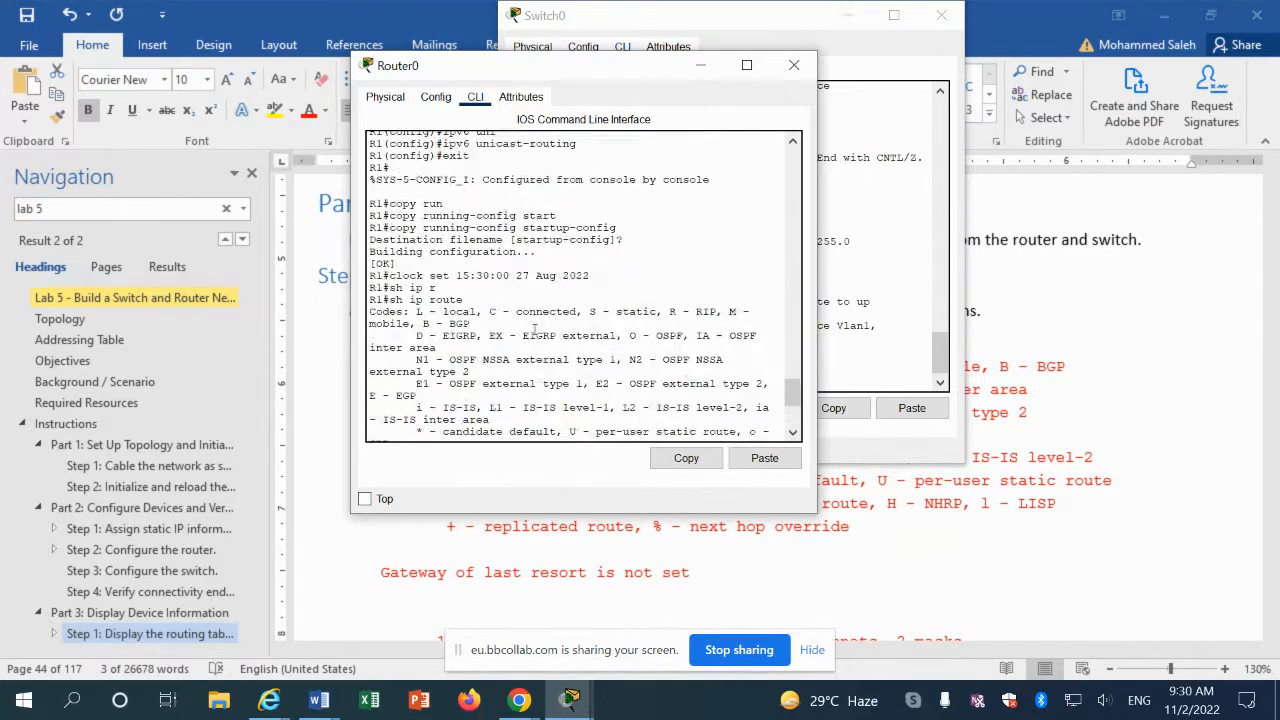
scroll(536, 330, "down", 3)
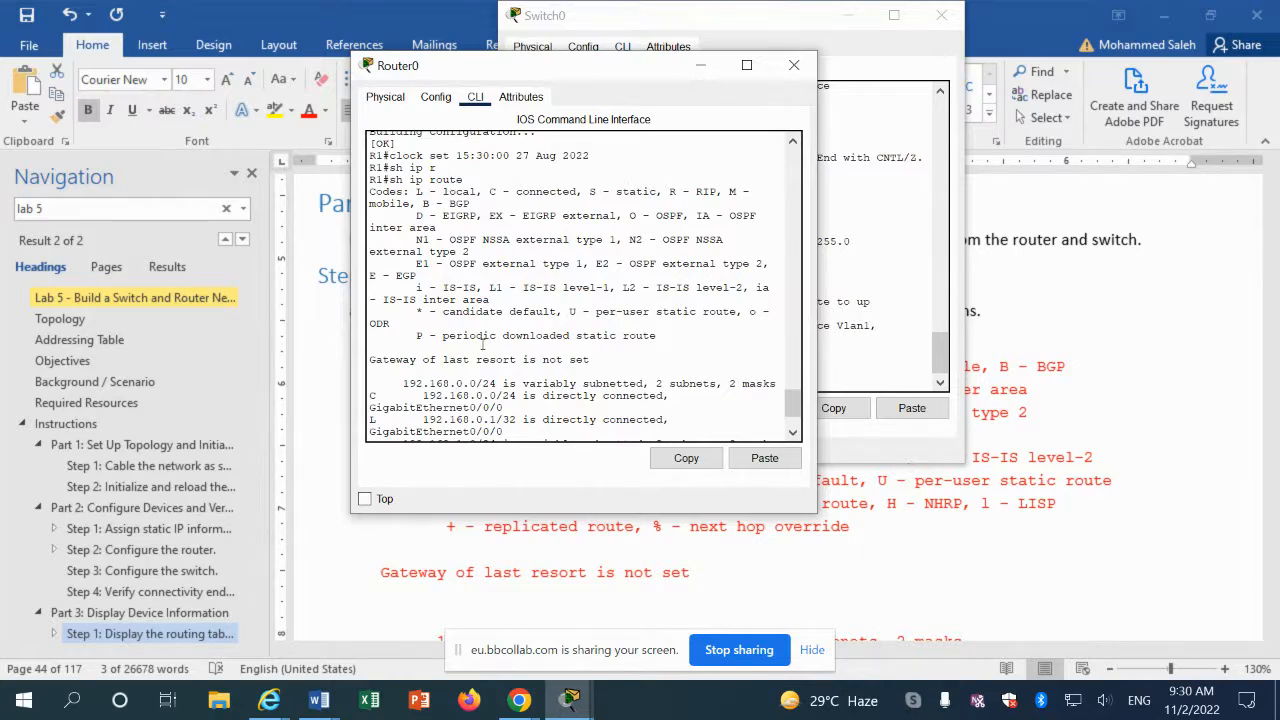
scroll(483, 345, "down", 2)
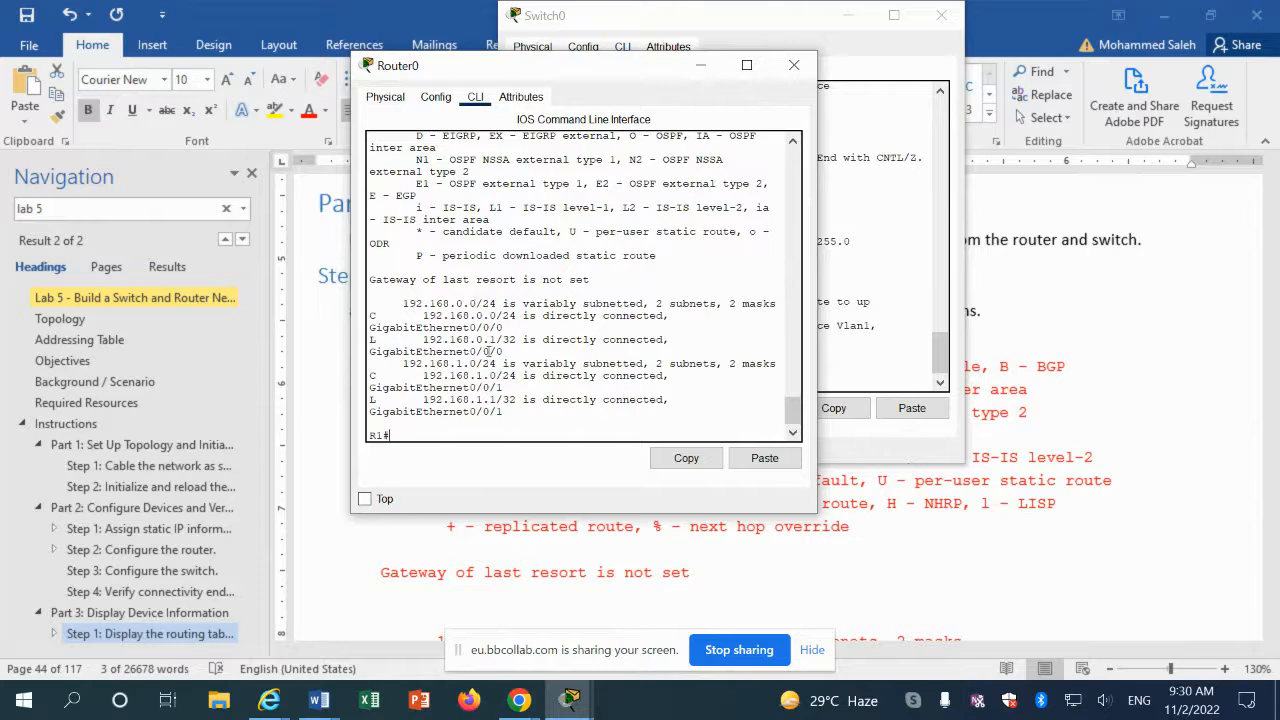
scroll(513, 389, "down", 1)
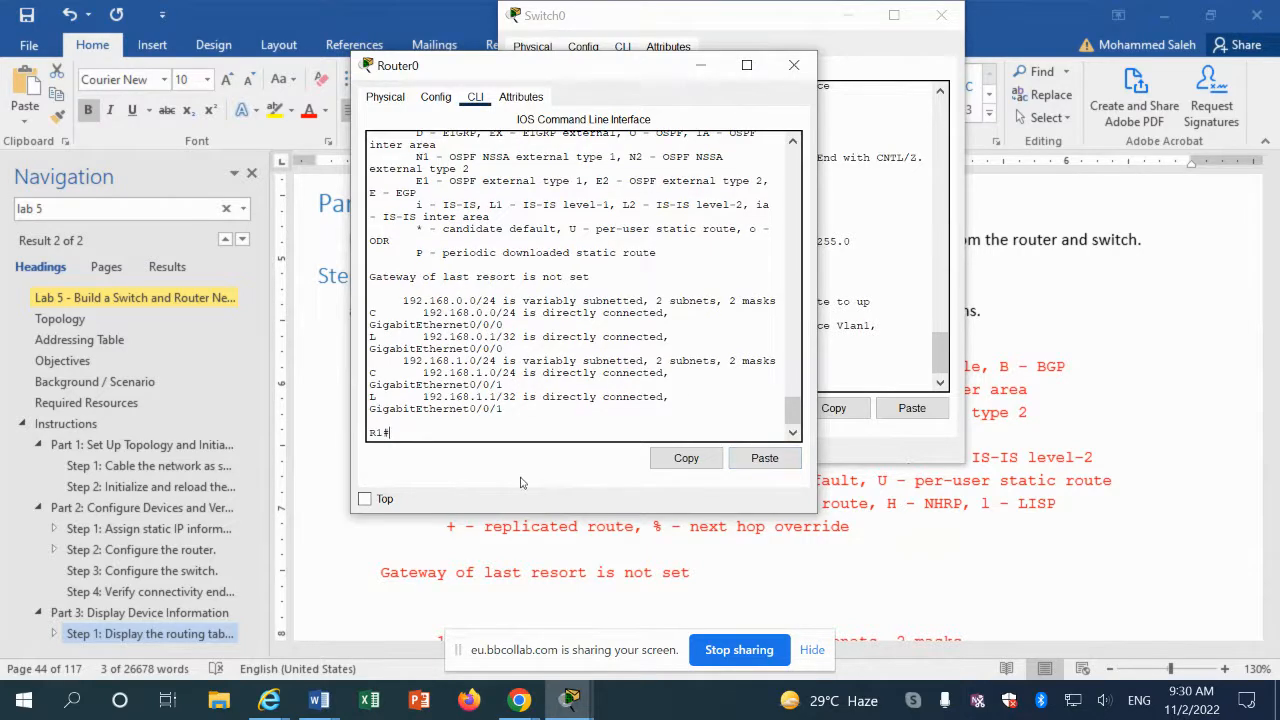
Step: Scroll the manual to the routing-table questions: 2 C-coded routes on G0/0/0 and G0/0/1
left_click(426, 528)
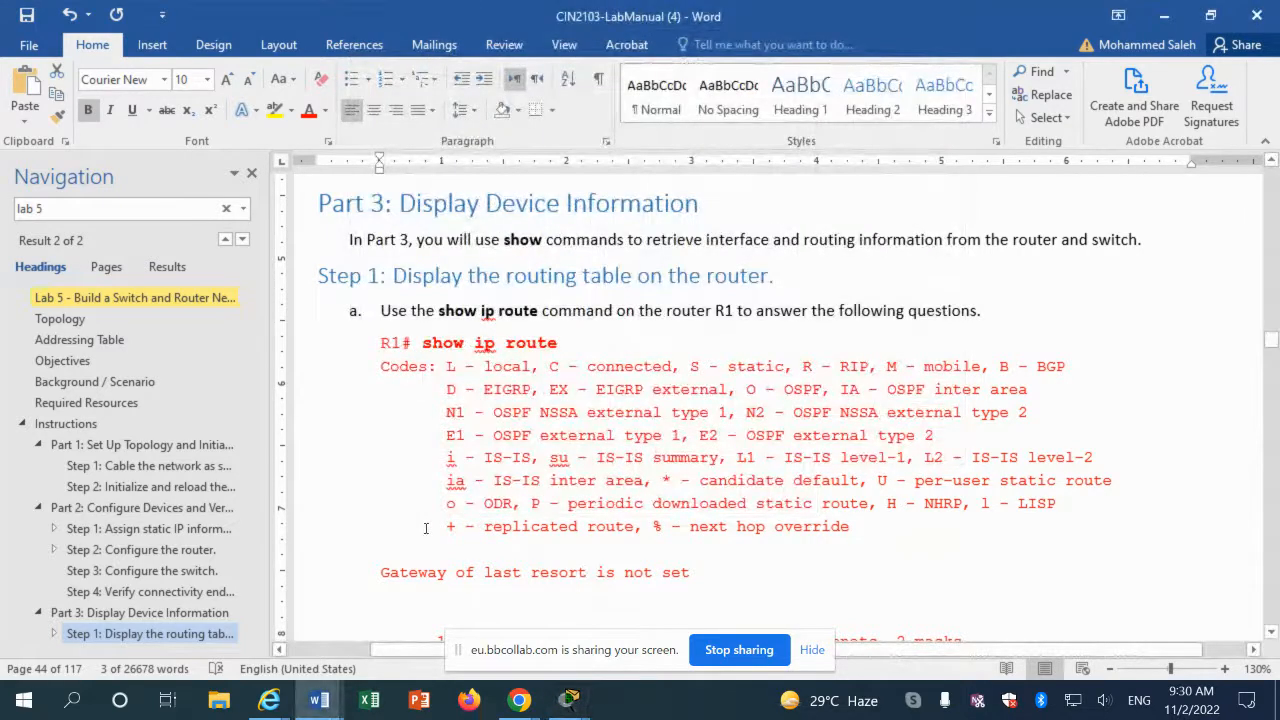
scroll(425, 528, "down", 5)
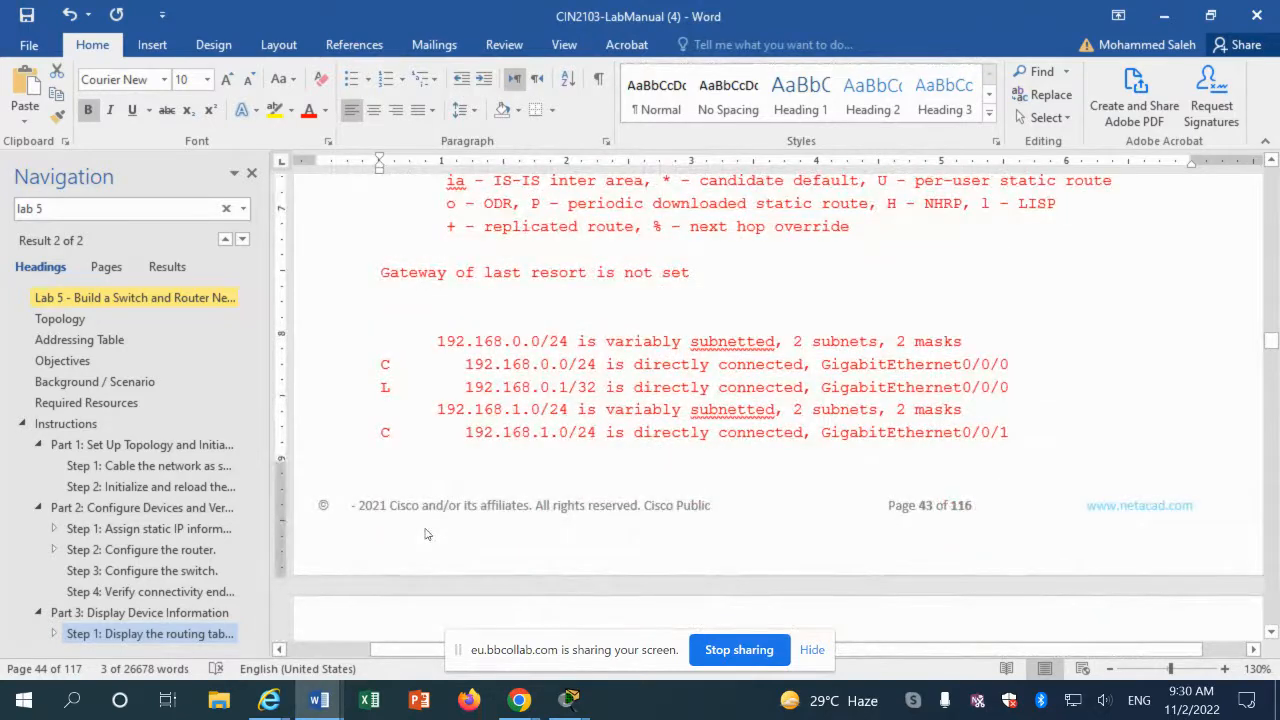
scroll(425, 534, "down", 8)
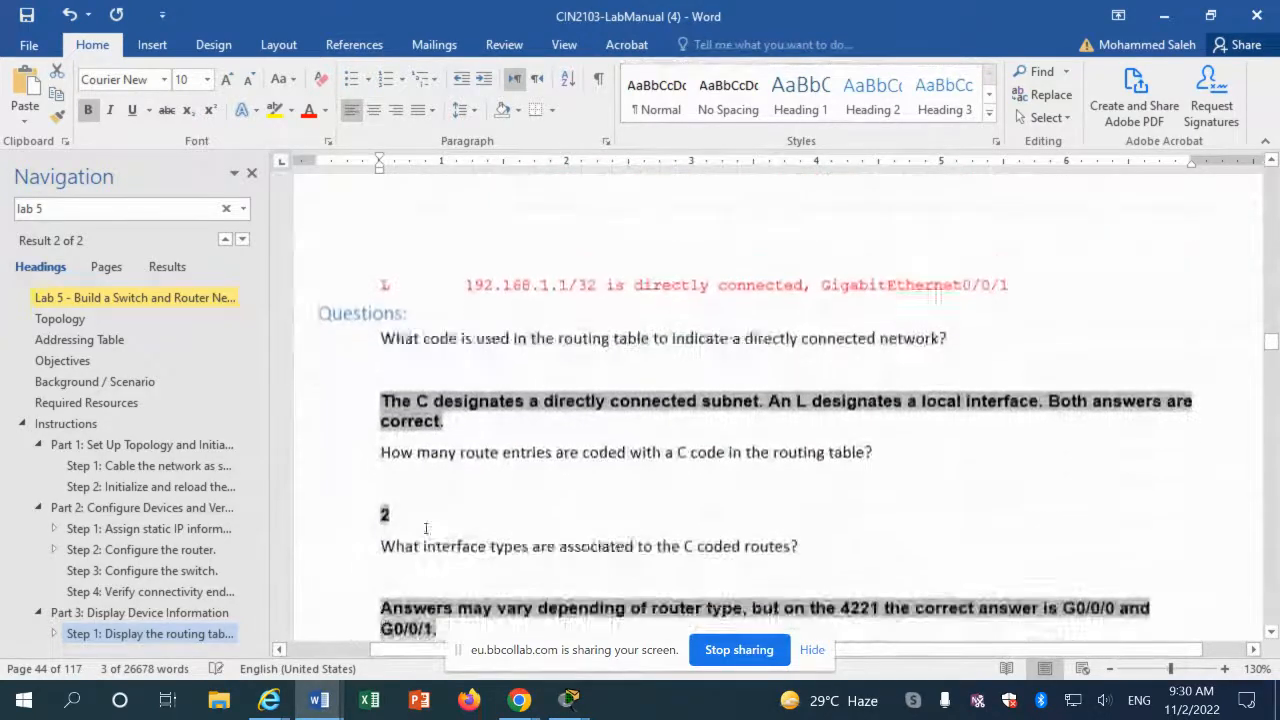
scroll(426, 528, "down", 1)
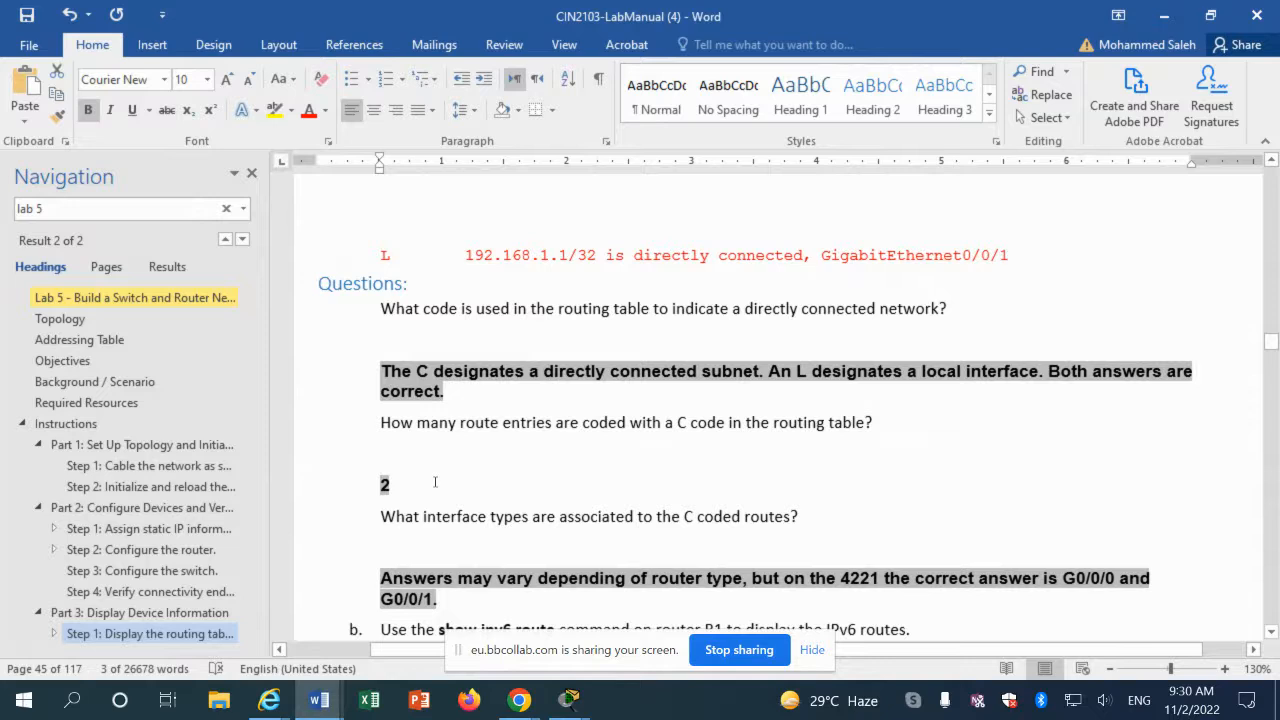
left_click(578, 327)
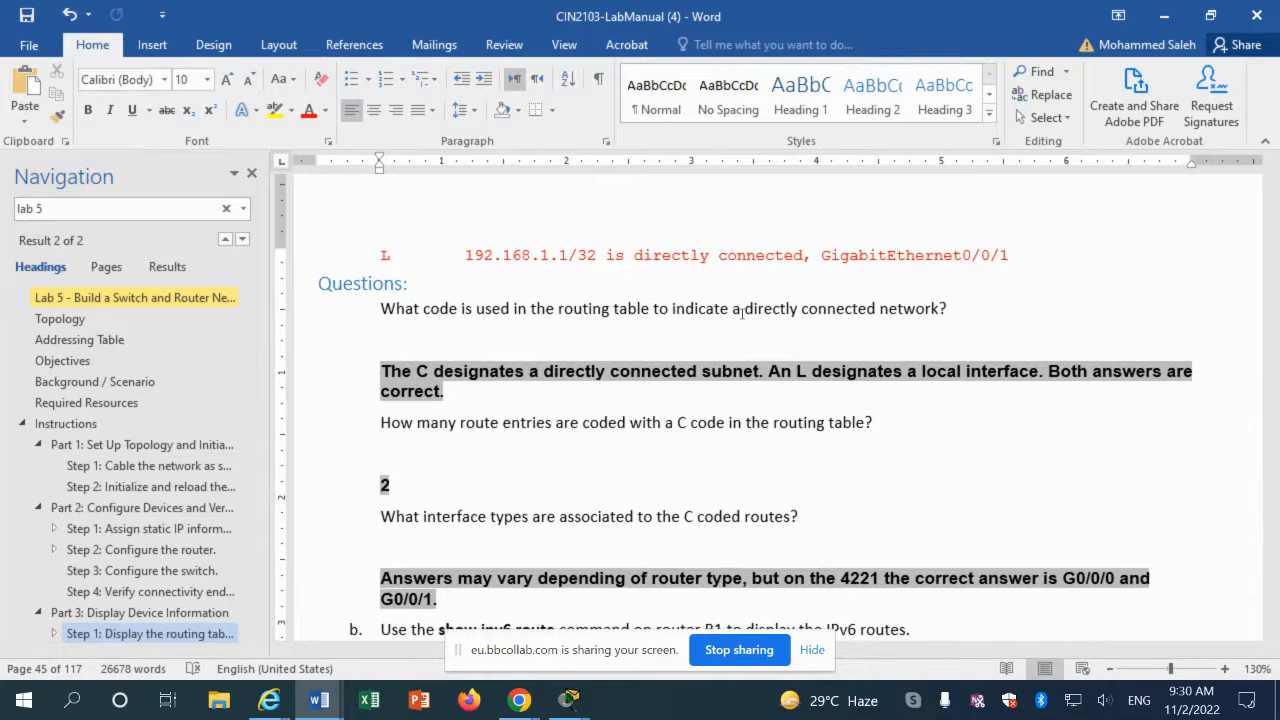
scroll(388, 492, "down", 1)
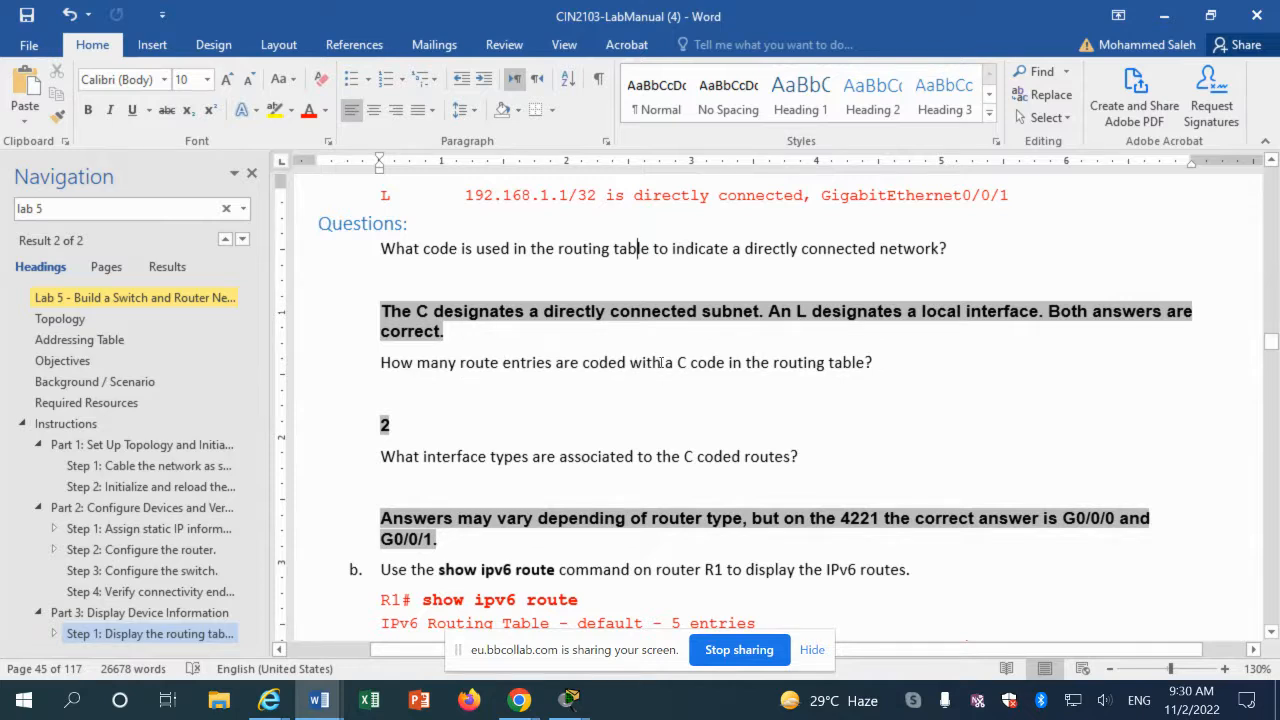
scroll(522, 320, "up", 10)
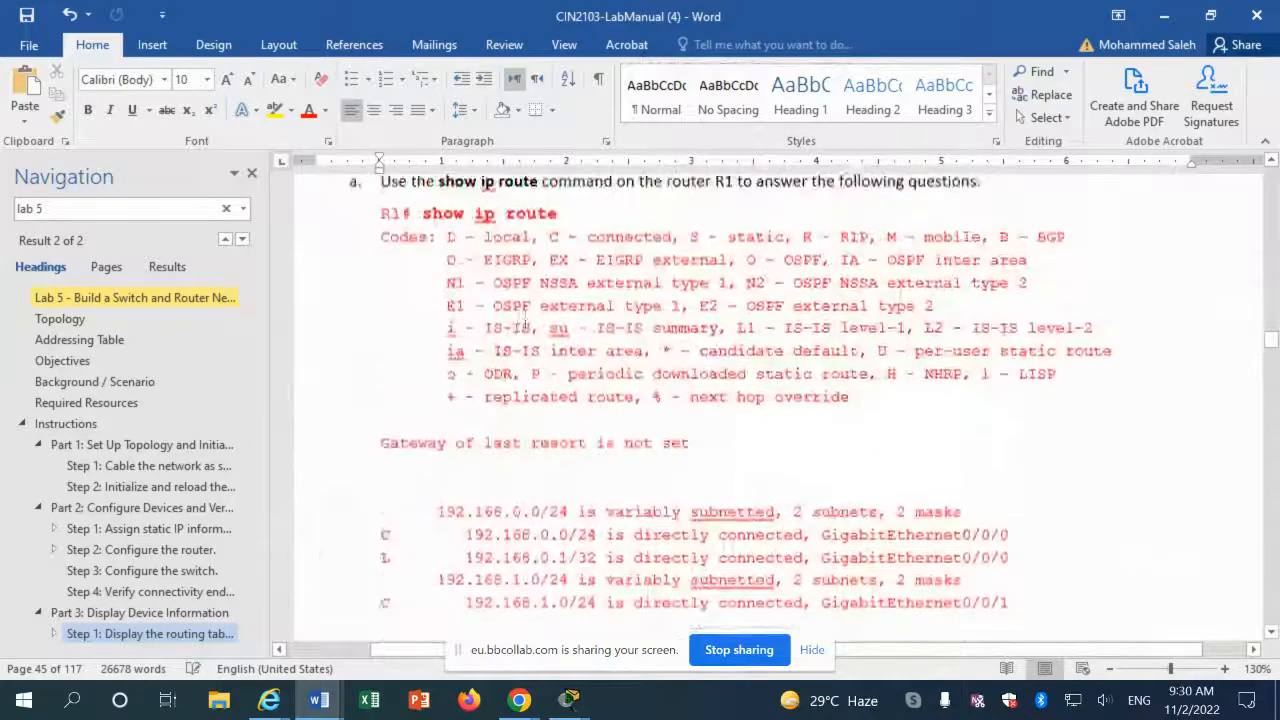
scroll(525, 320, "down", 2)
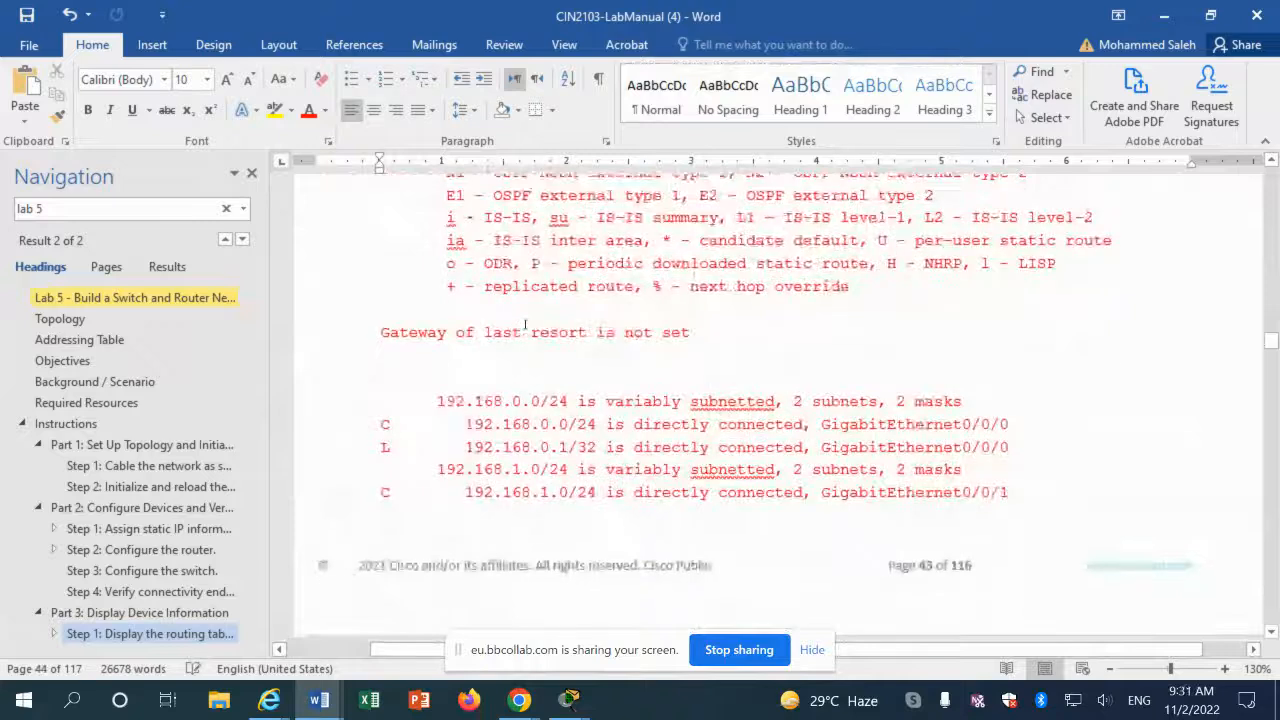
scroll(525, 325, "down", 10)
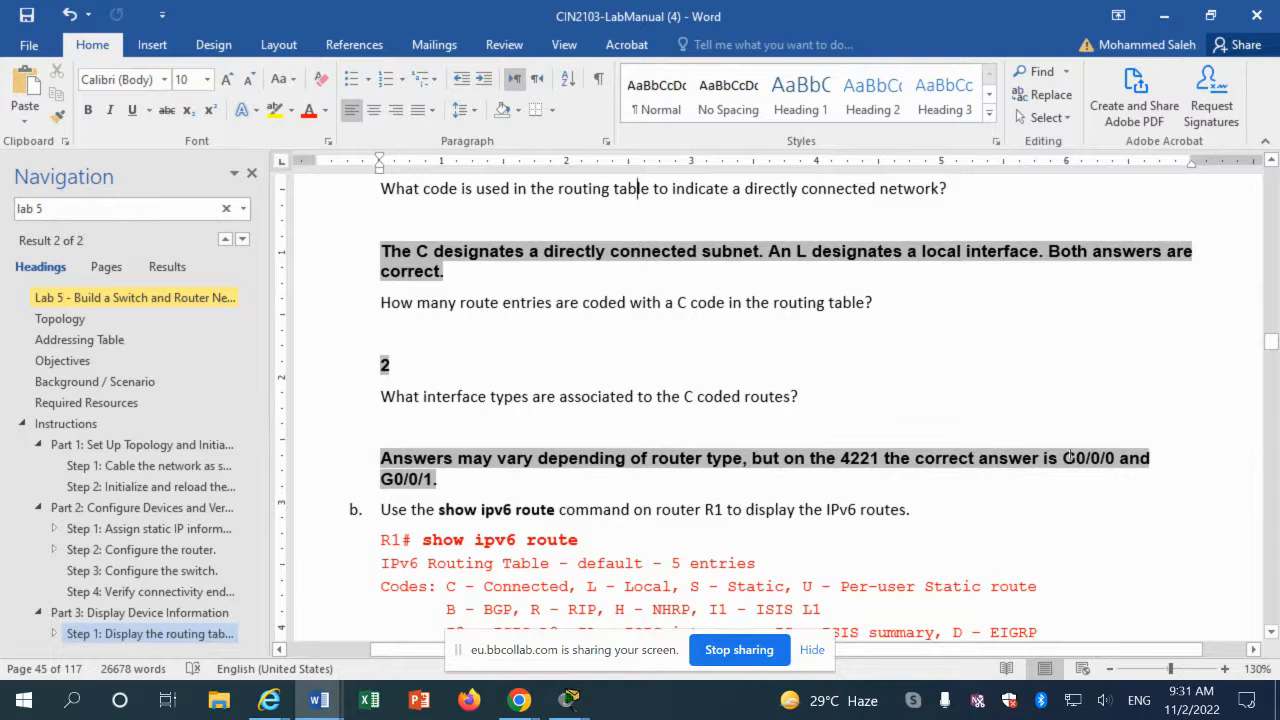
Step: Copy 'show ip interface g0/0/1' from Part 3 Step 2 of the manual
scroll(175, 510, "down", 2)
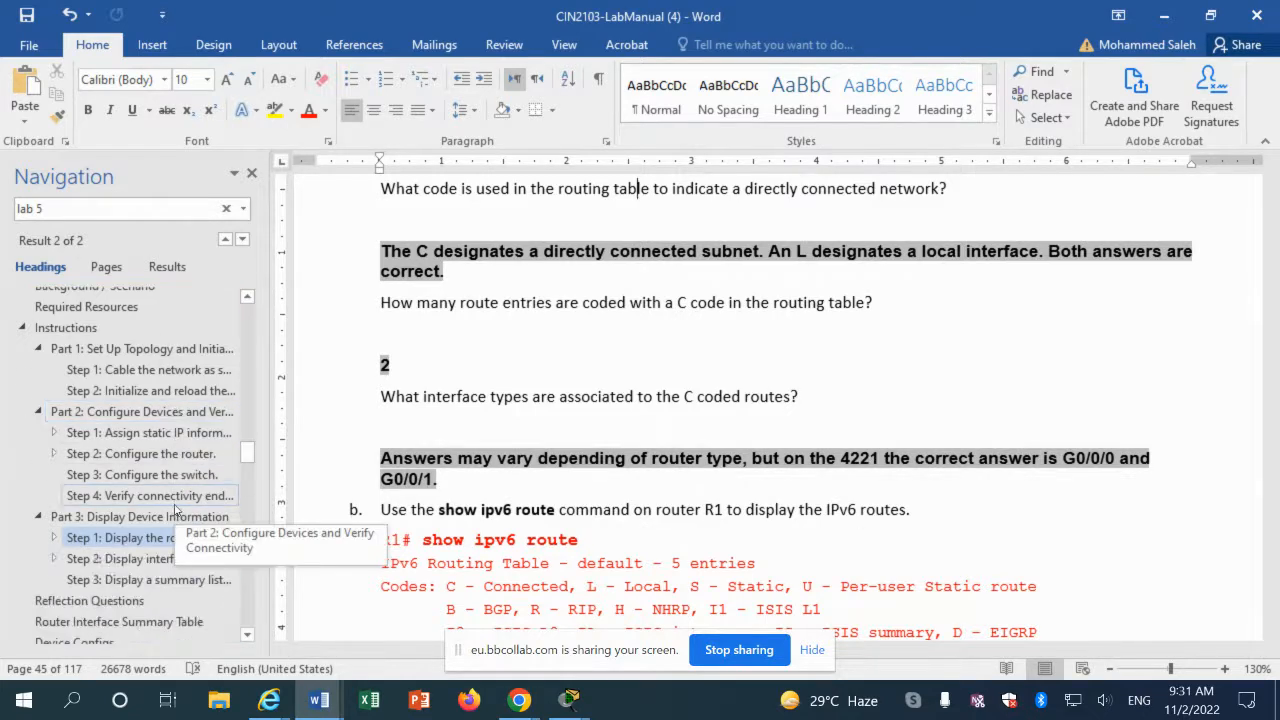
left_click(680, 509)
scroll(677, 505, "down", 2)
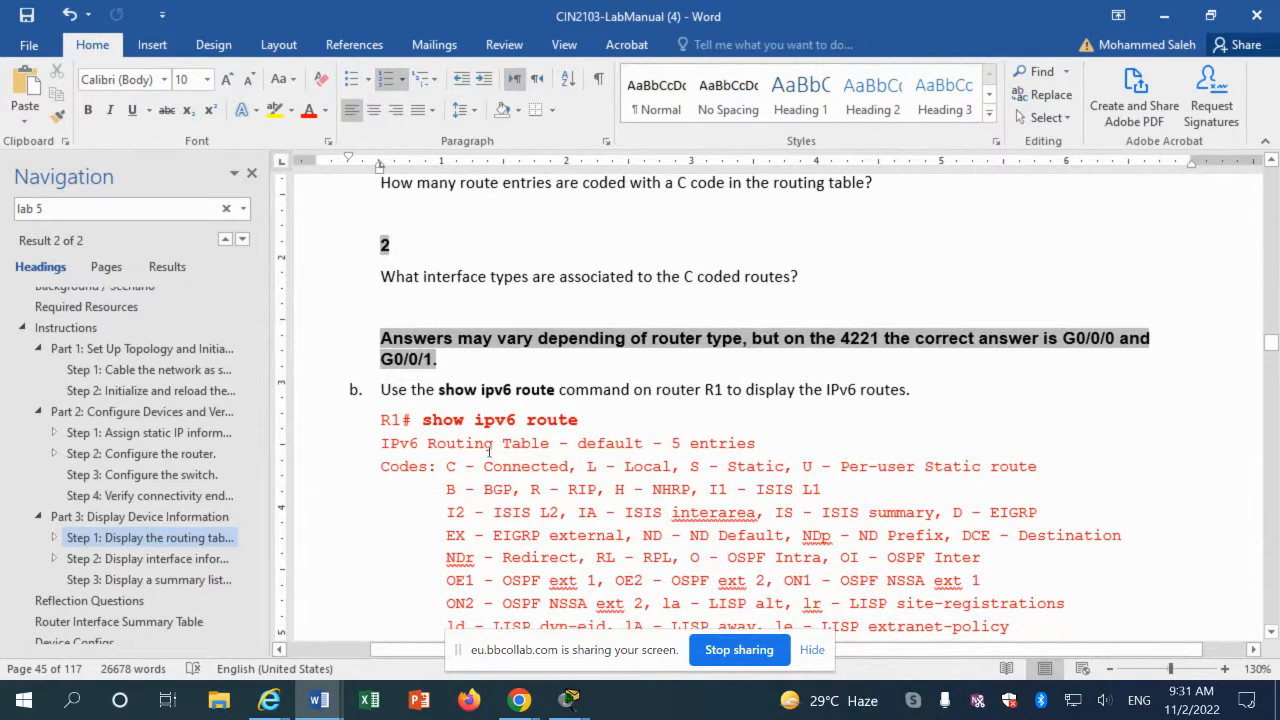
scroll(489, 449, "down", 10)
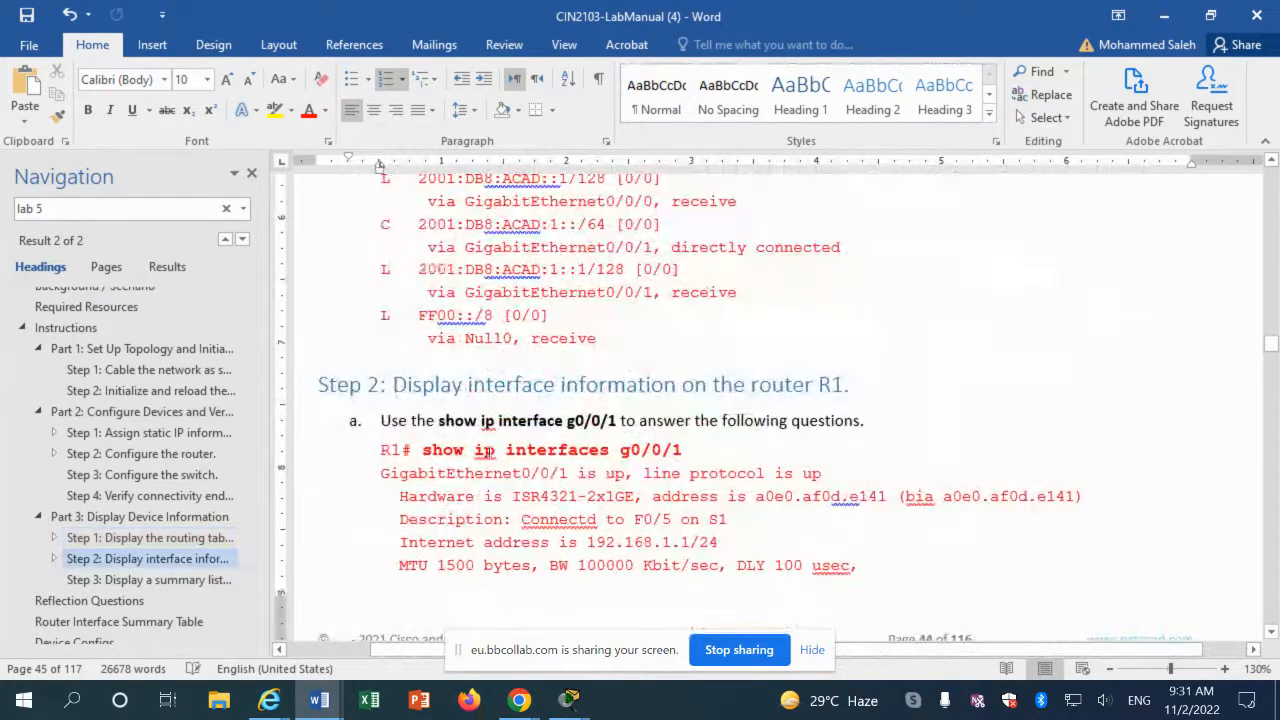
scroll(480, 446, "down", 1)
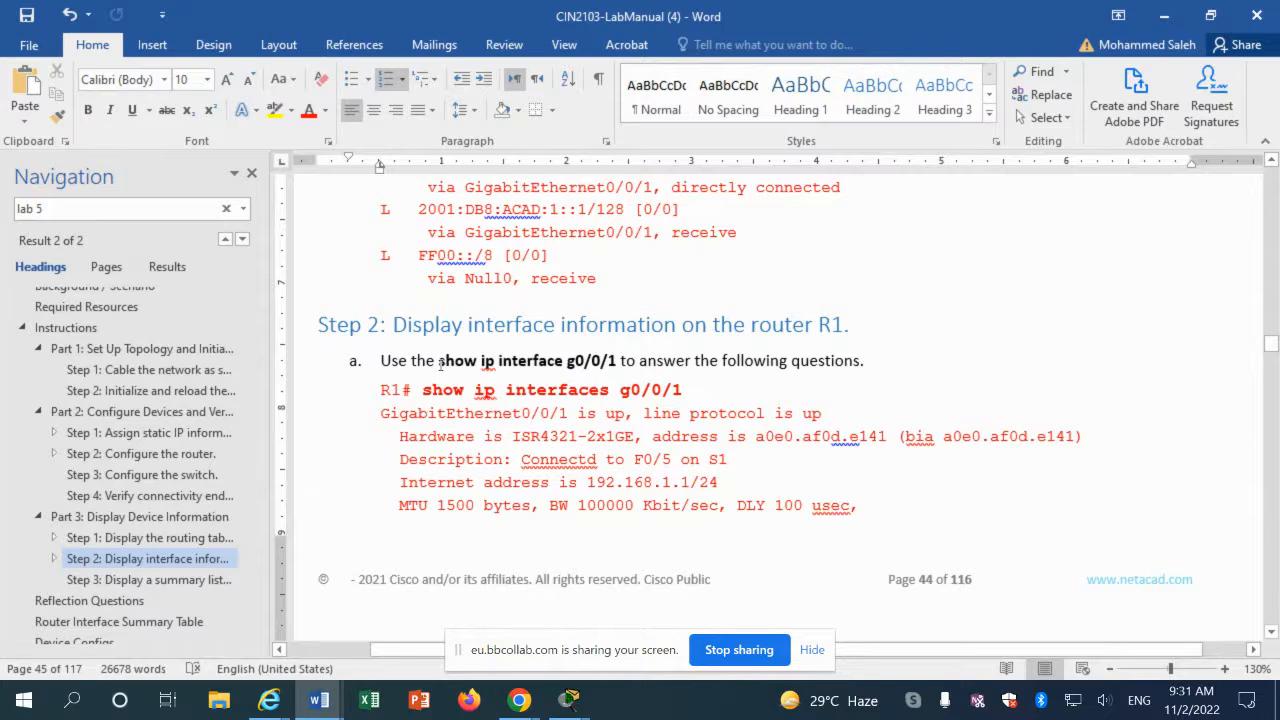
left_click_drag(440, 365, 620, 366)
key("ctrl+c")
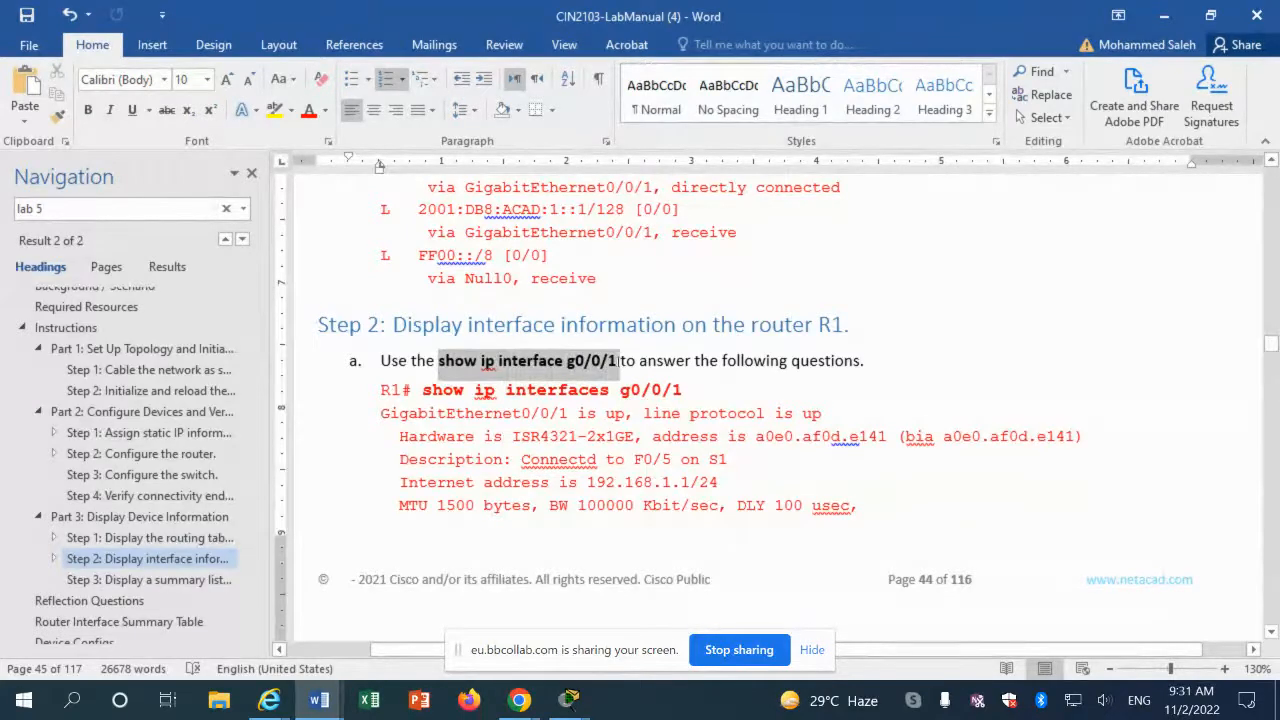
right_click(620, 362)
left_click(704, 46)
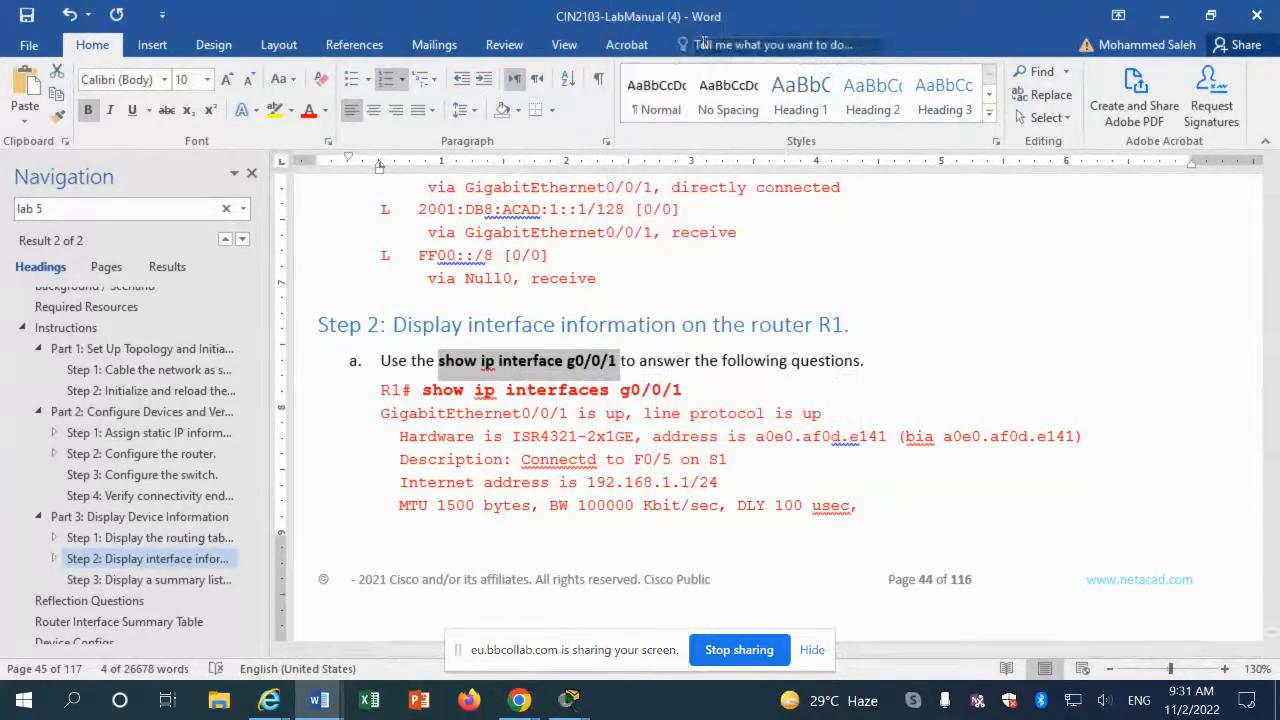
left_click(568, 700)
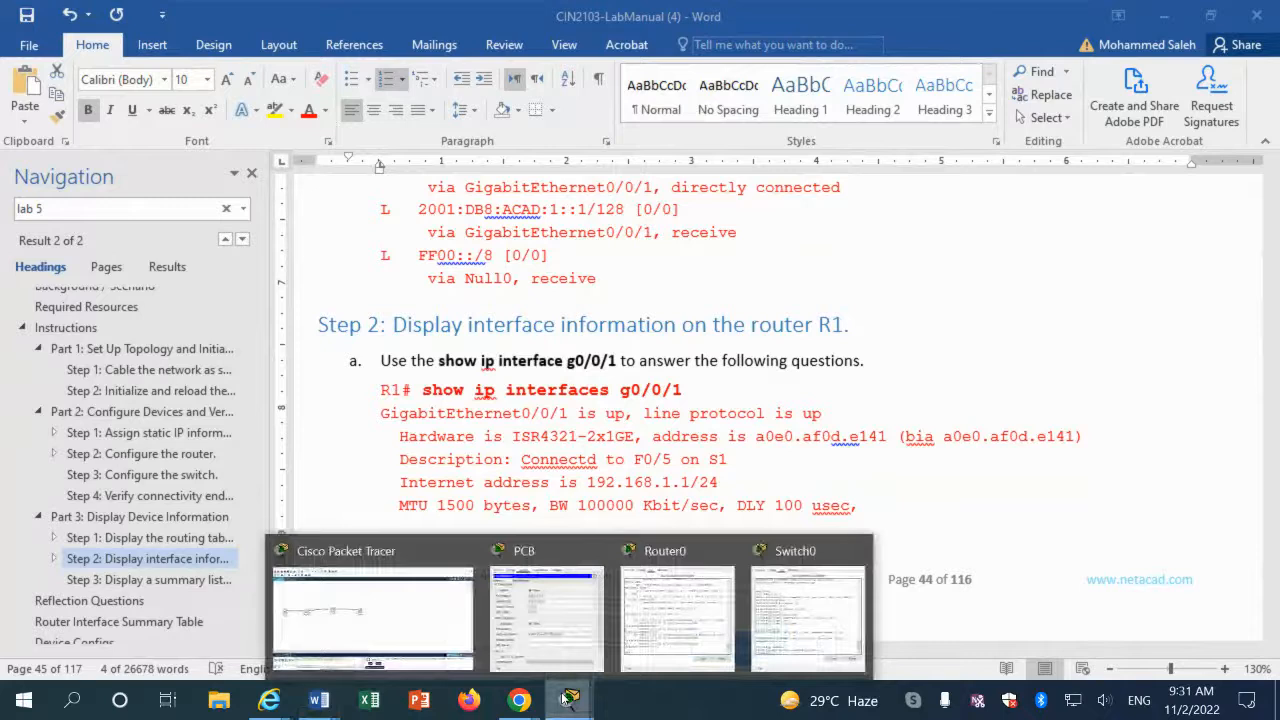
Step: Paste and run show ip interface g0/0/1 on R1, paging through the full output
left_click(657, 643)
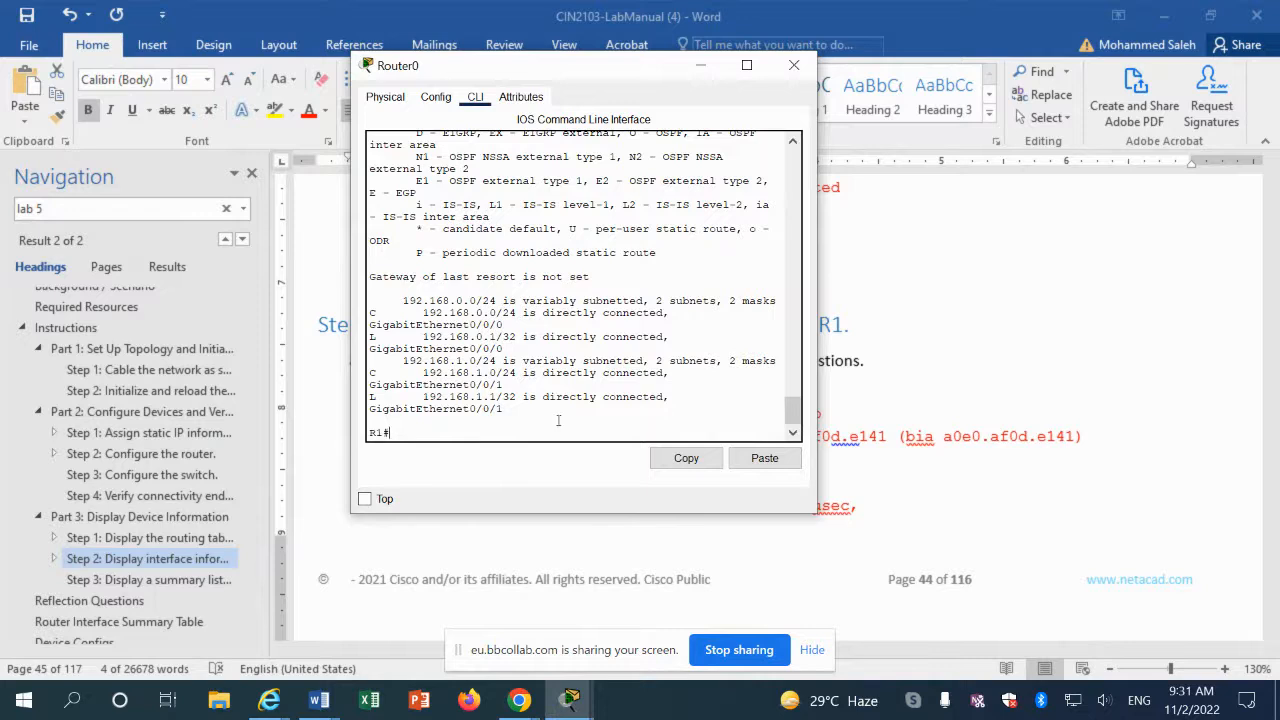
left_click(764, 458)
key("Return")
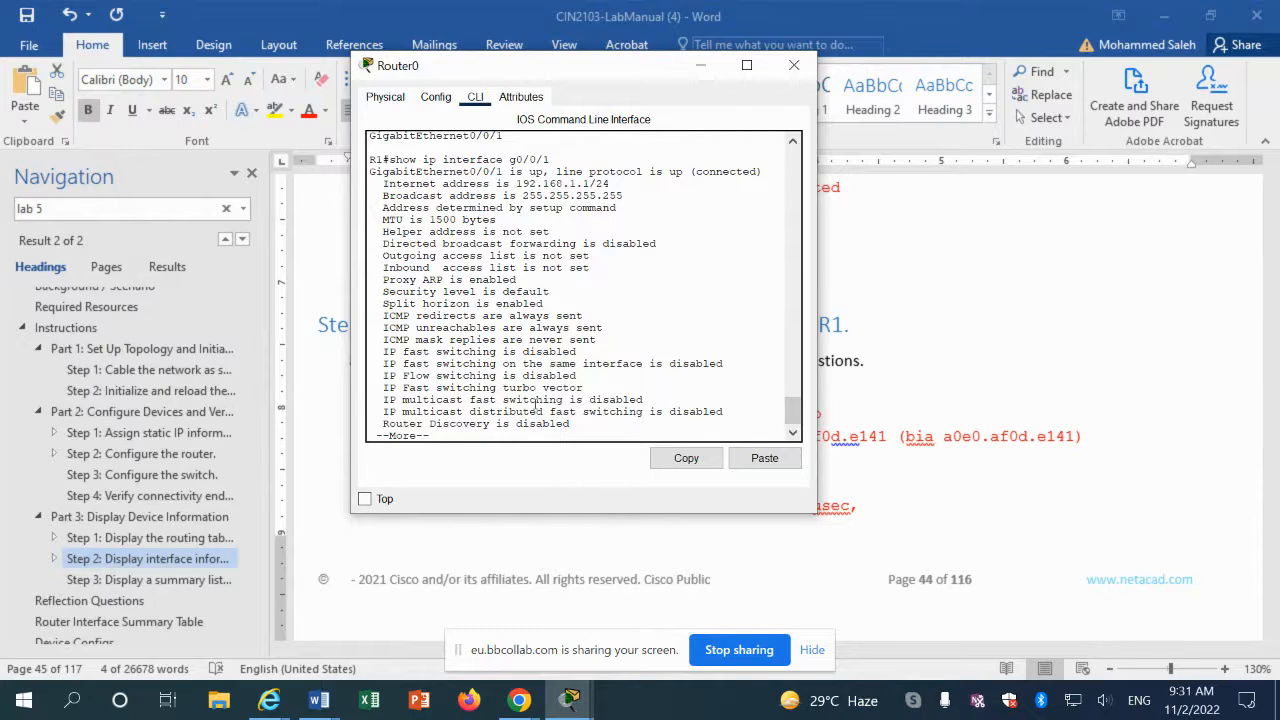
scroll(537, 405, "up", 2)
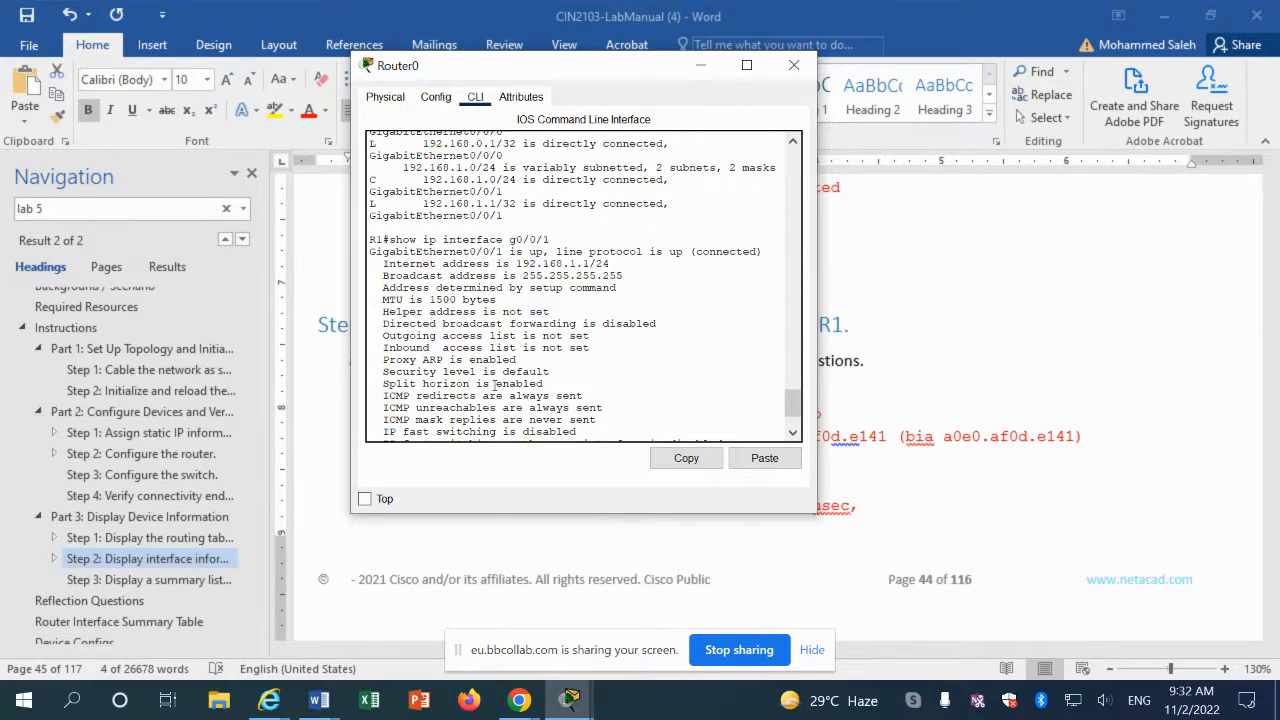
scroll(493, 383, "down", 2)
key("Return")
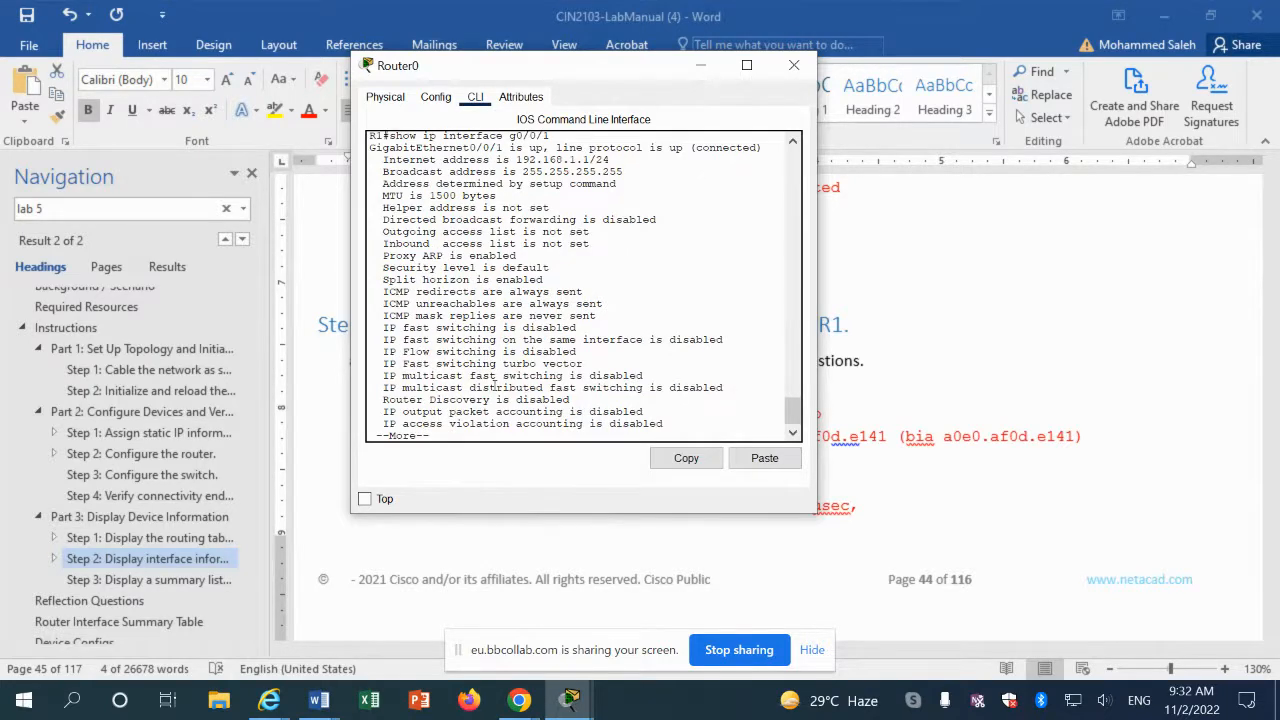
key("space")
Step: Run show ip interface brief on R1, correcting the misspelled 'breif'
type("sh")
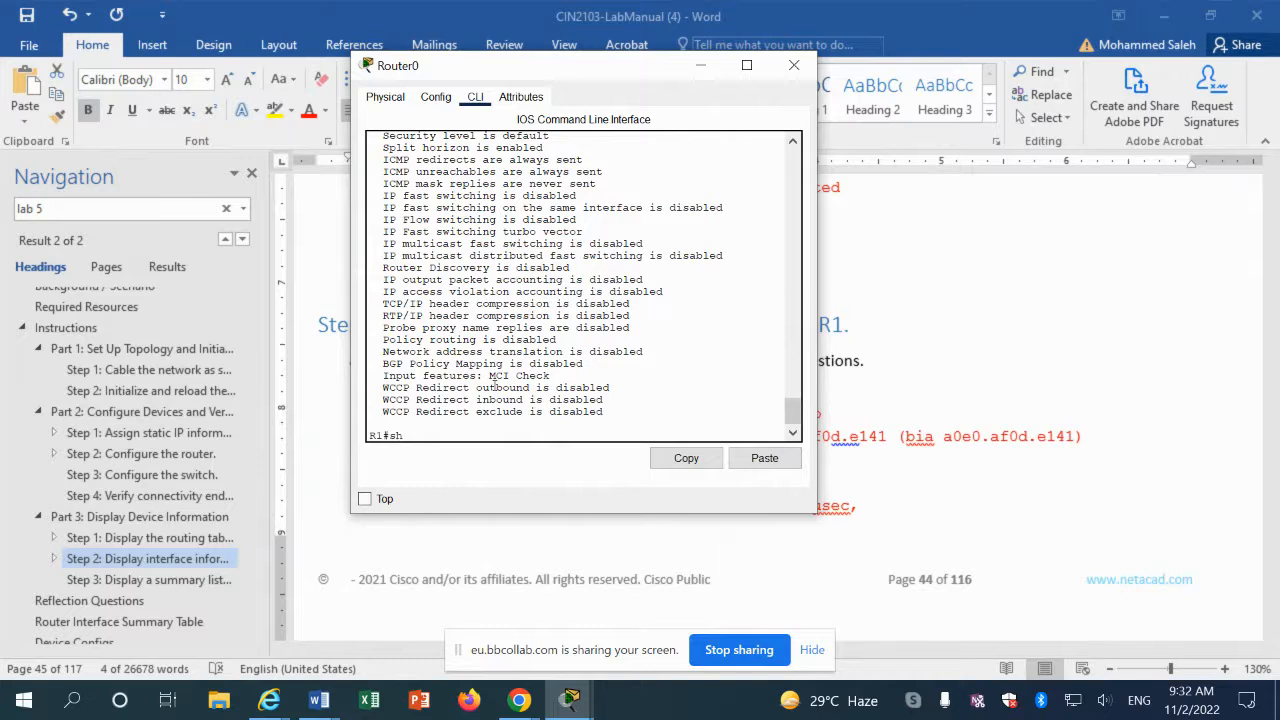
type(" ip interf")
key("Tab")
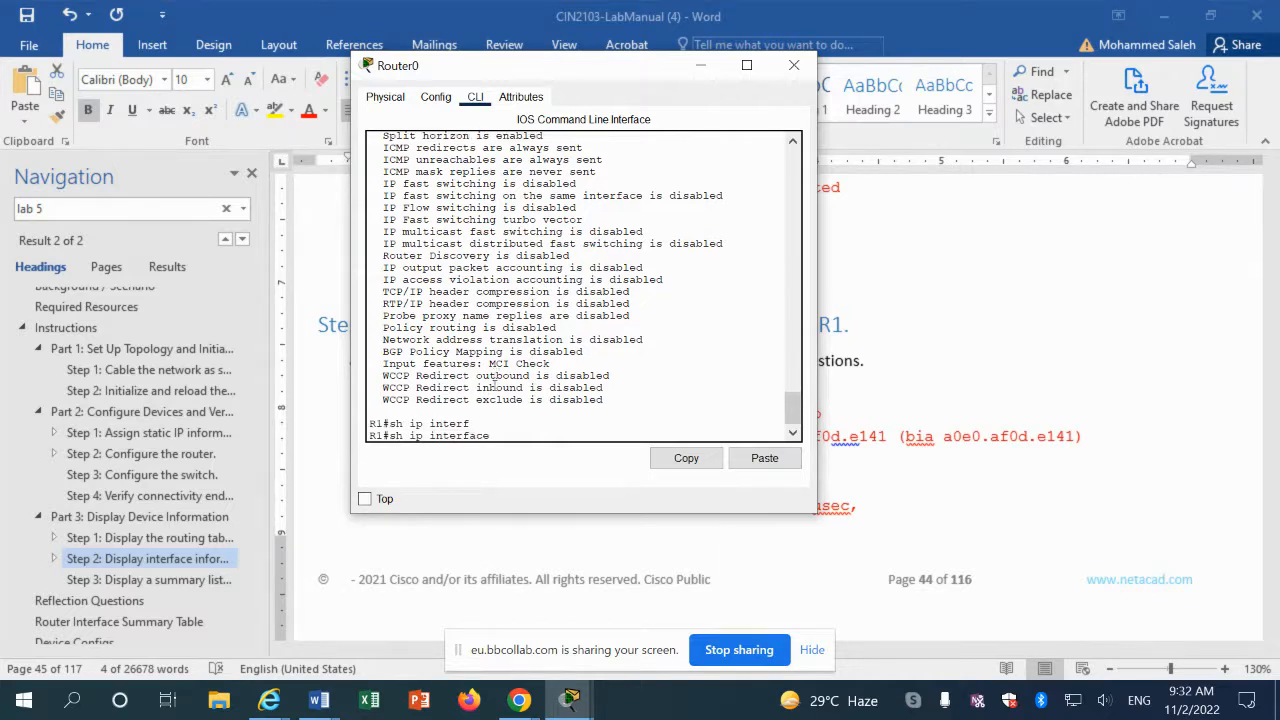
type("breif")
key("Return")
key("Up")
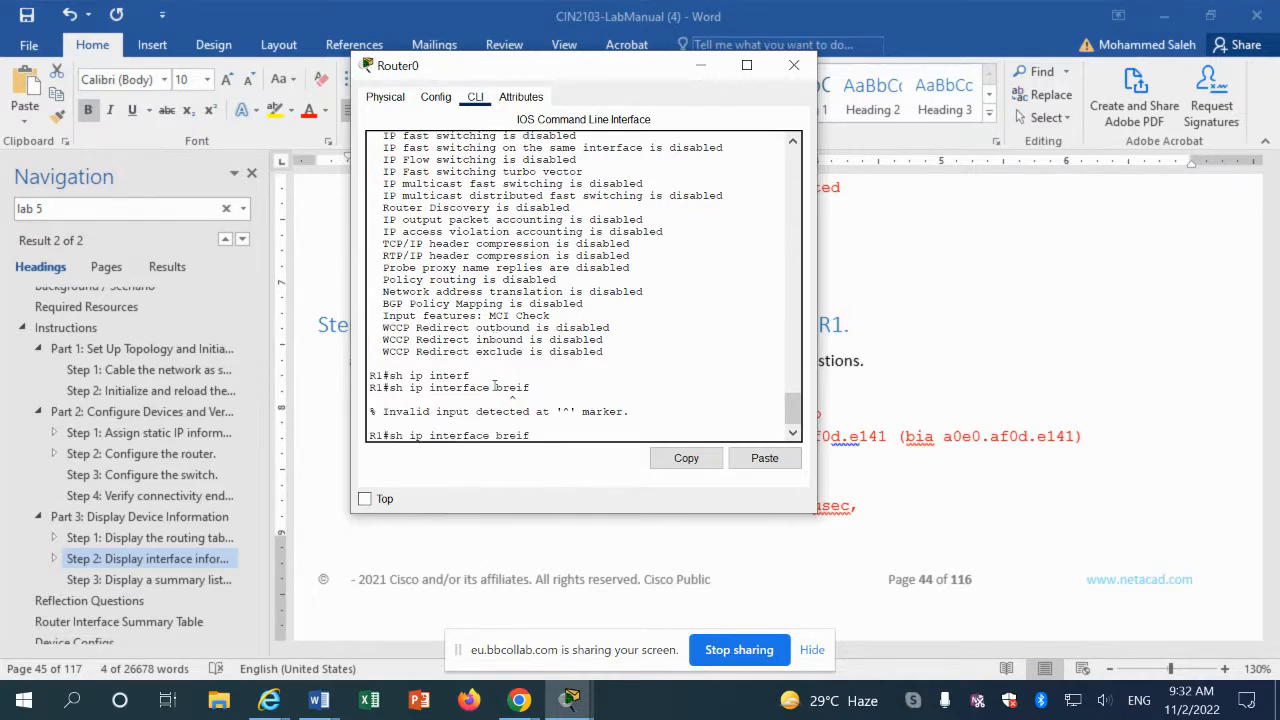
key("BackSpace")
key("BackSpace")
key("BackSpace")
type("ief")
key("Return")
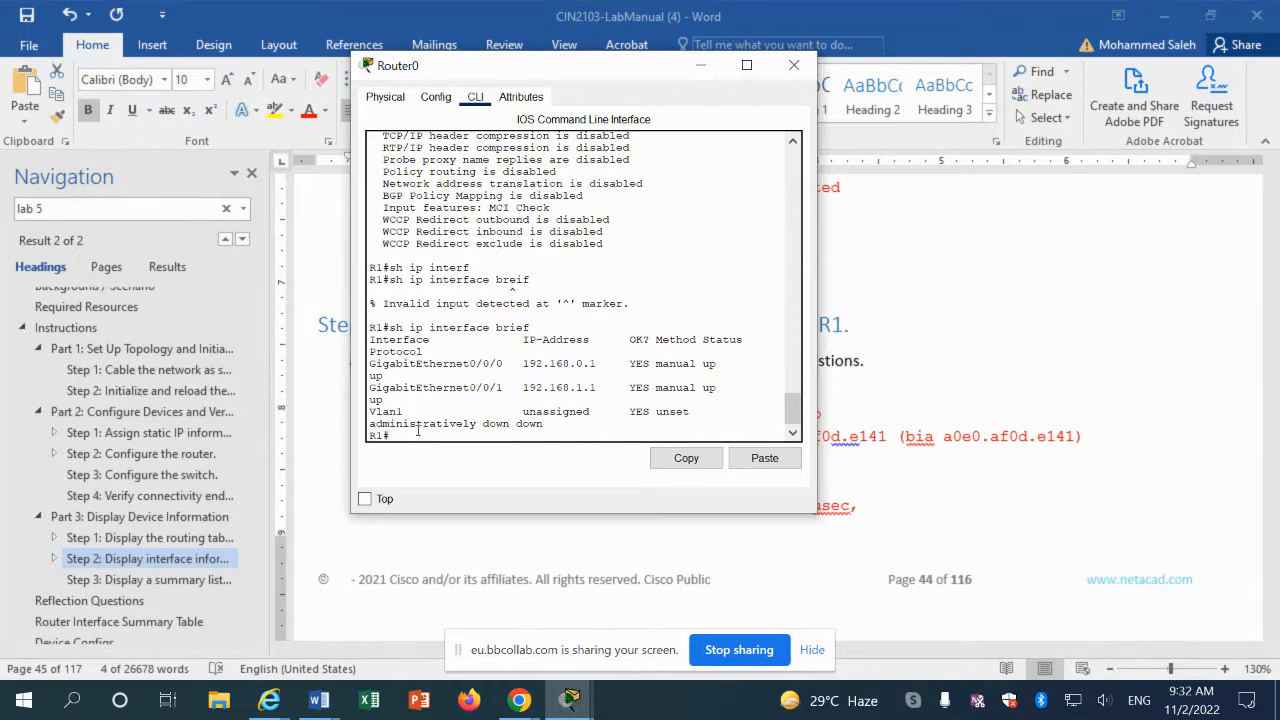
Step: Run show ipv6 route on R1 to view its IPv6 routing table, then return to the manual
type("sh ipv6 route")
key("Return")
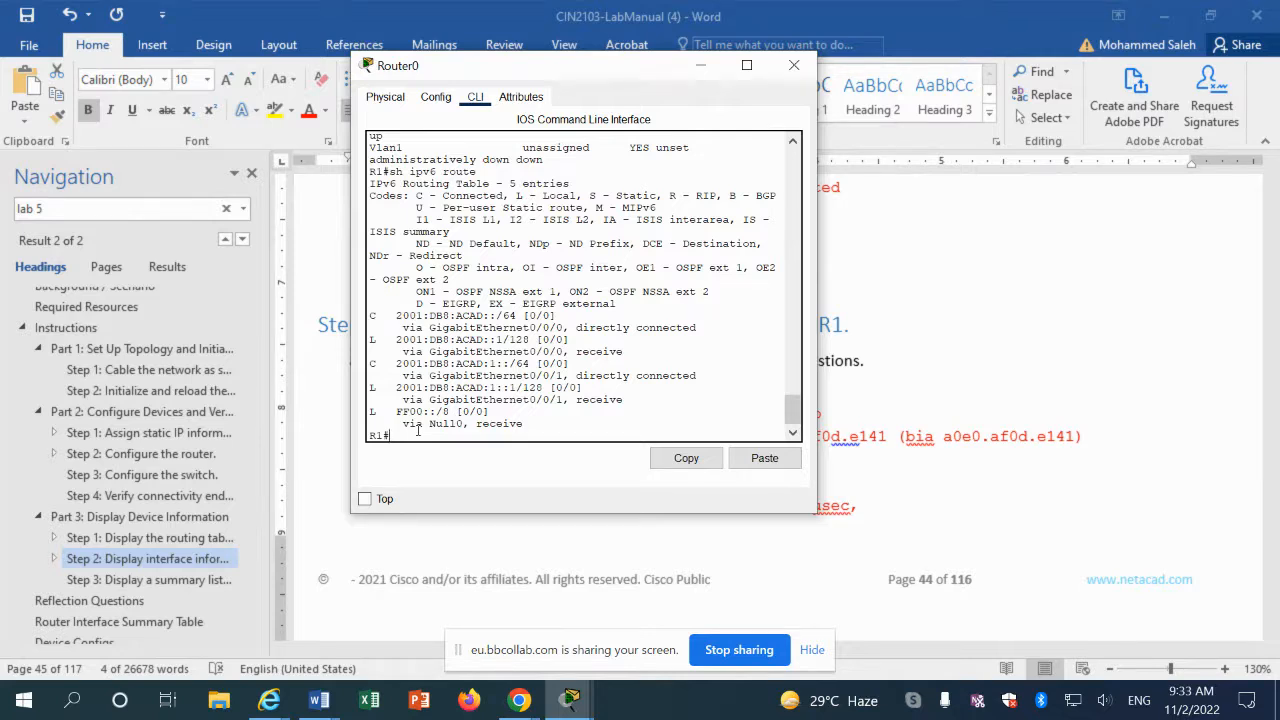
left_click(981, 367)
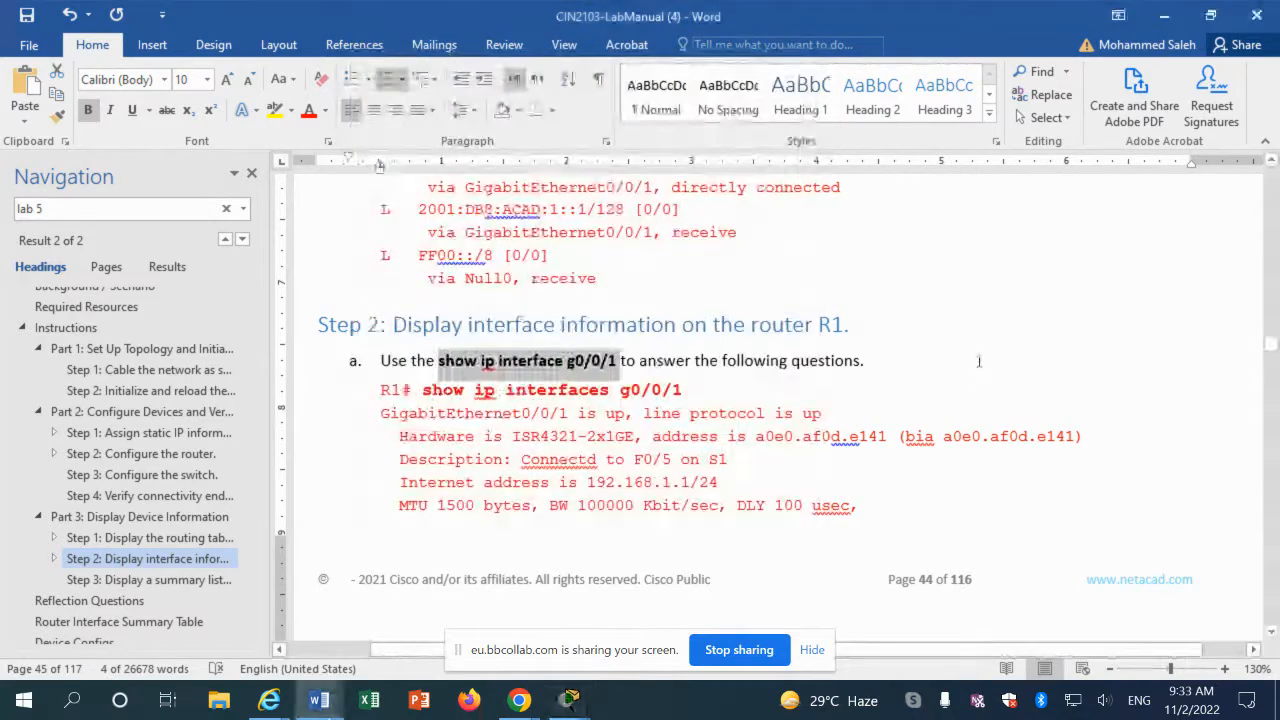
Step: Scroll to part b and copy the 'show ipv6 interface g0/0/1' command
left_click(403, 492)
scroll(404, 492, "down", 8)
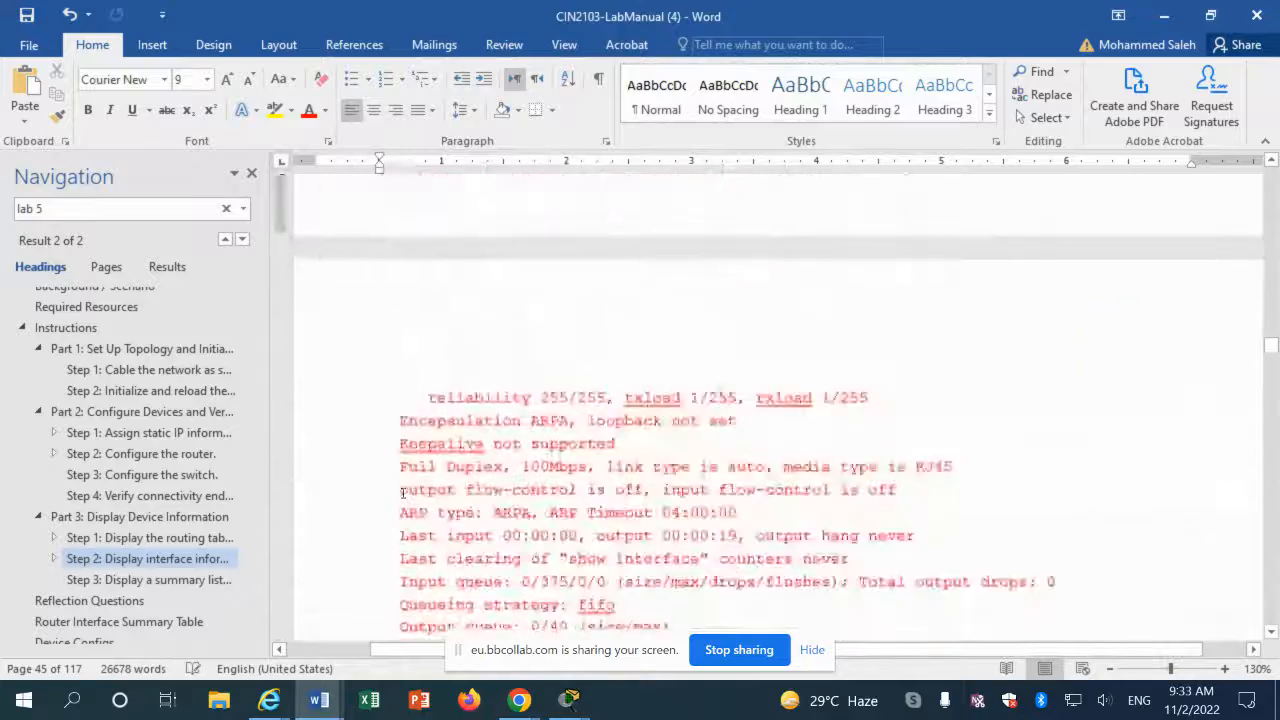
scroll(406, 492, "down", 5)
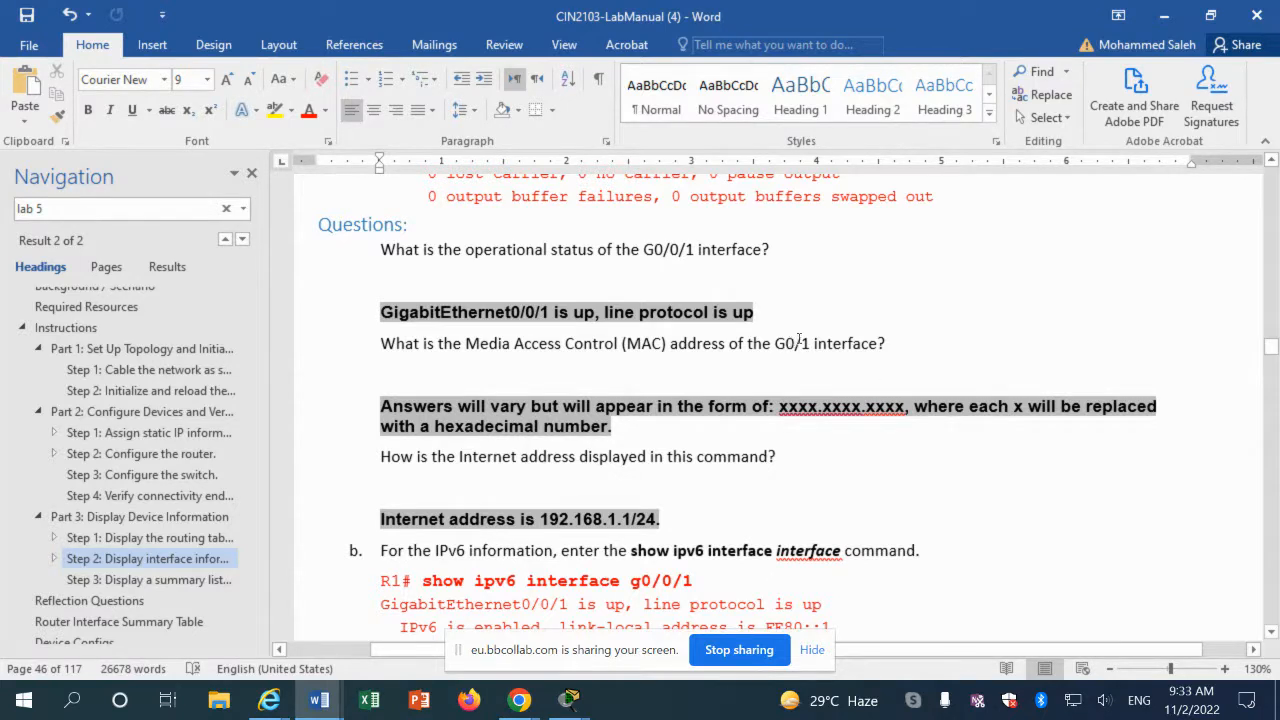
scroll(328, 449, "down", 5)
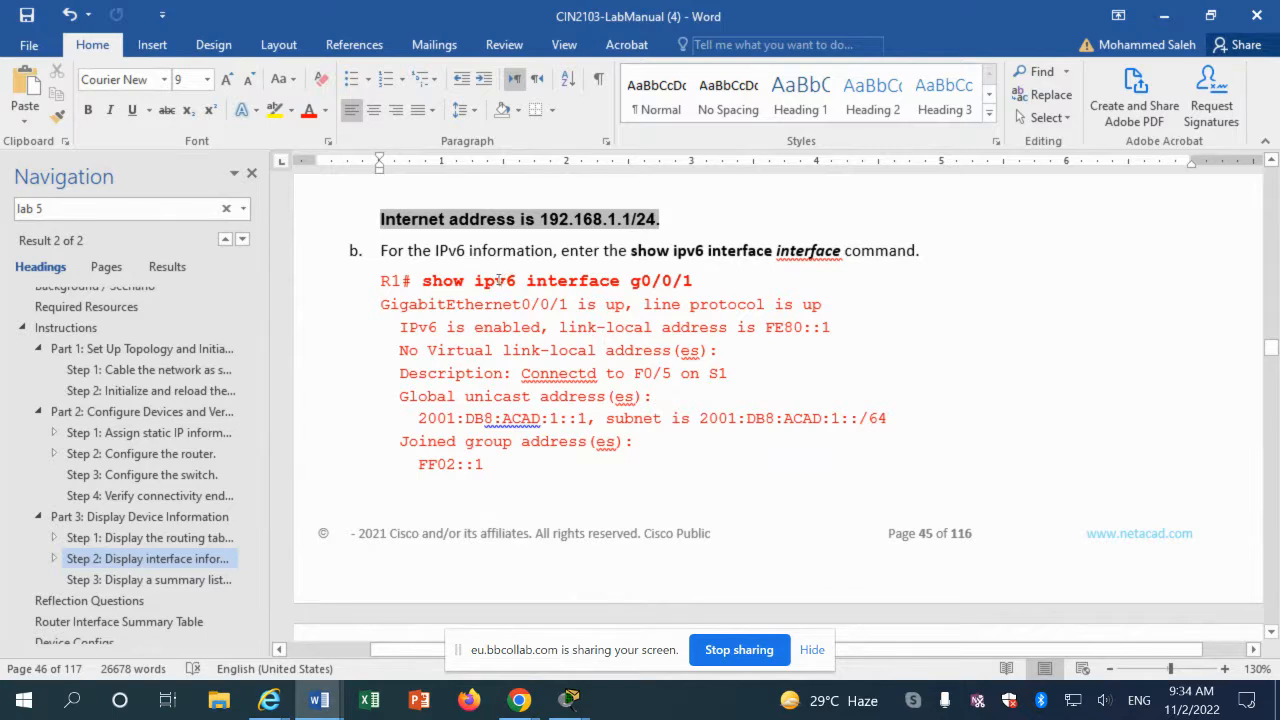
left_click_drag(498, 280, 513, 284)
left_click(512, 286)
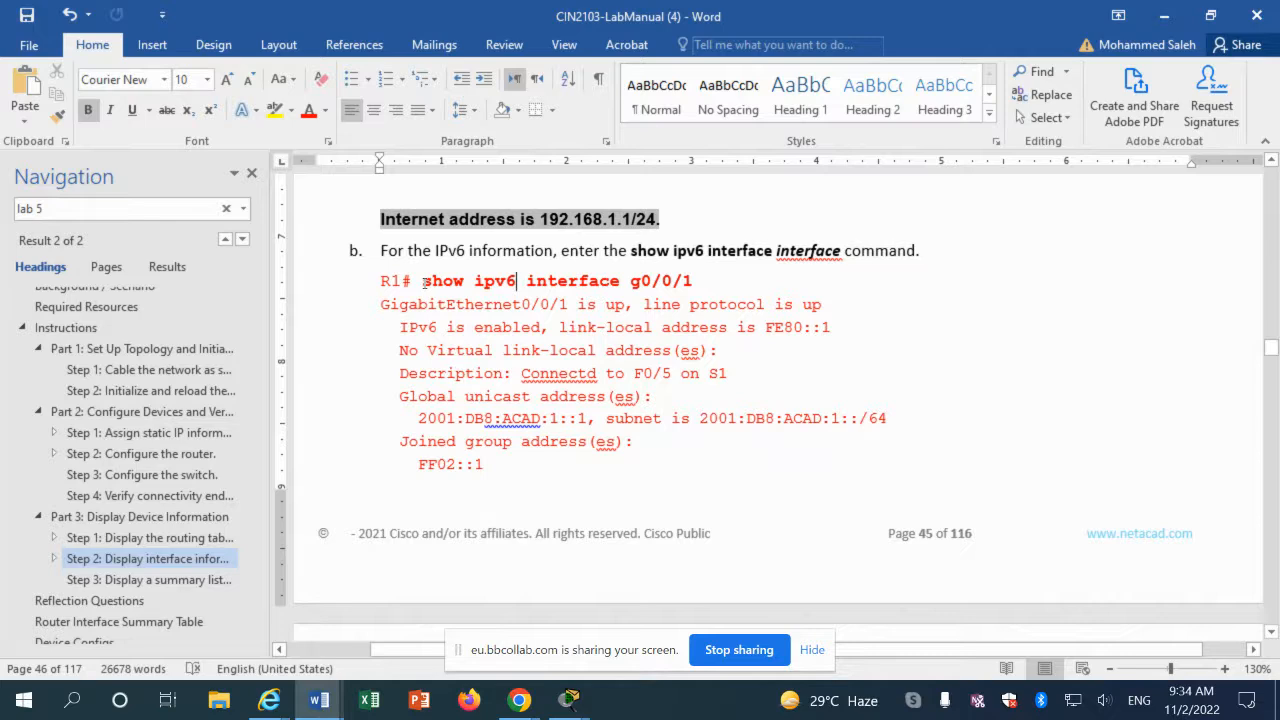
left_click_drag(424, 282, 689, 288)
right_click(656, 283)
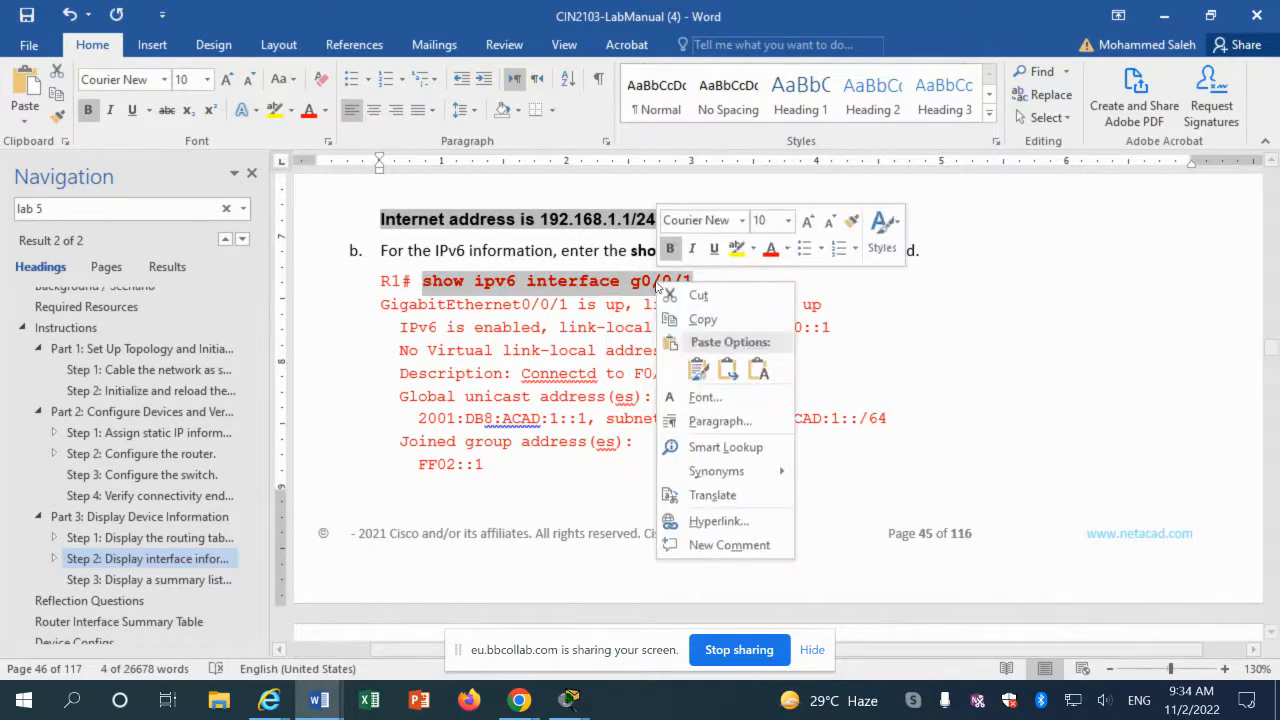
left_click(702, 320)
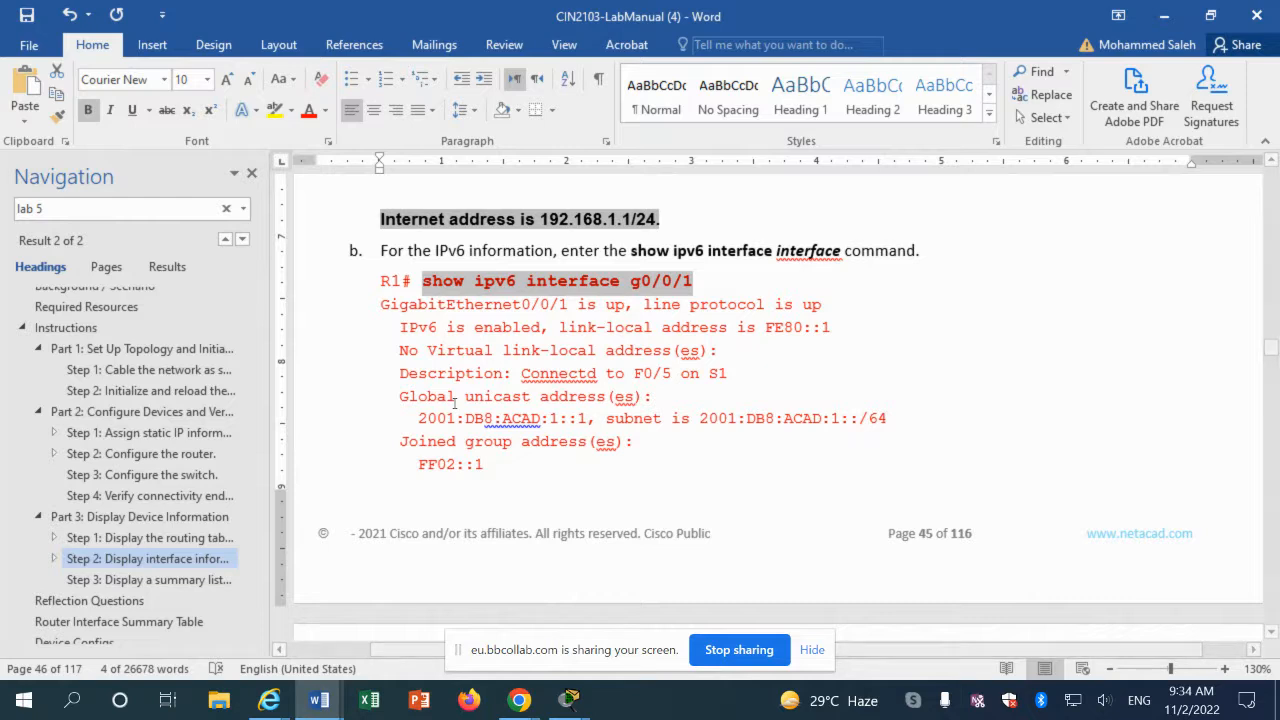
Step: Scroll further down to the show ipv6 interface g0/0/1 example output
scroll(455, 401, "up", 10)
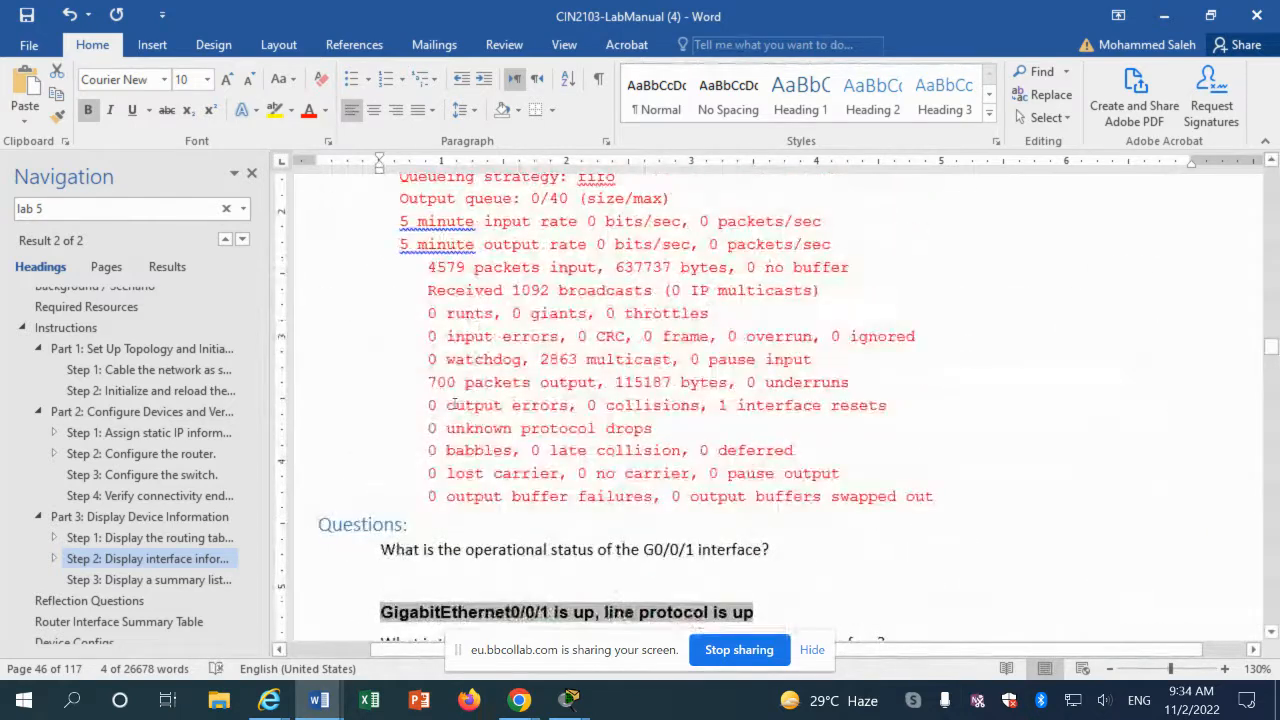
scroll(455, 404, "down", 12)
left_click(515, 433)
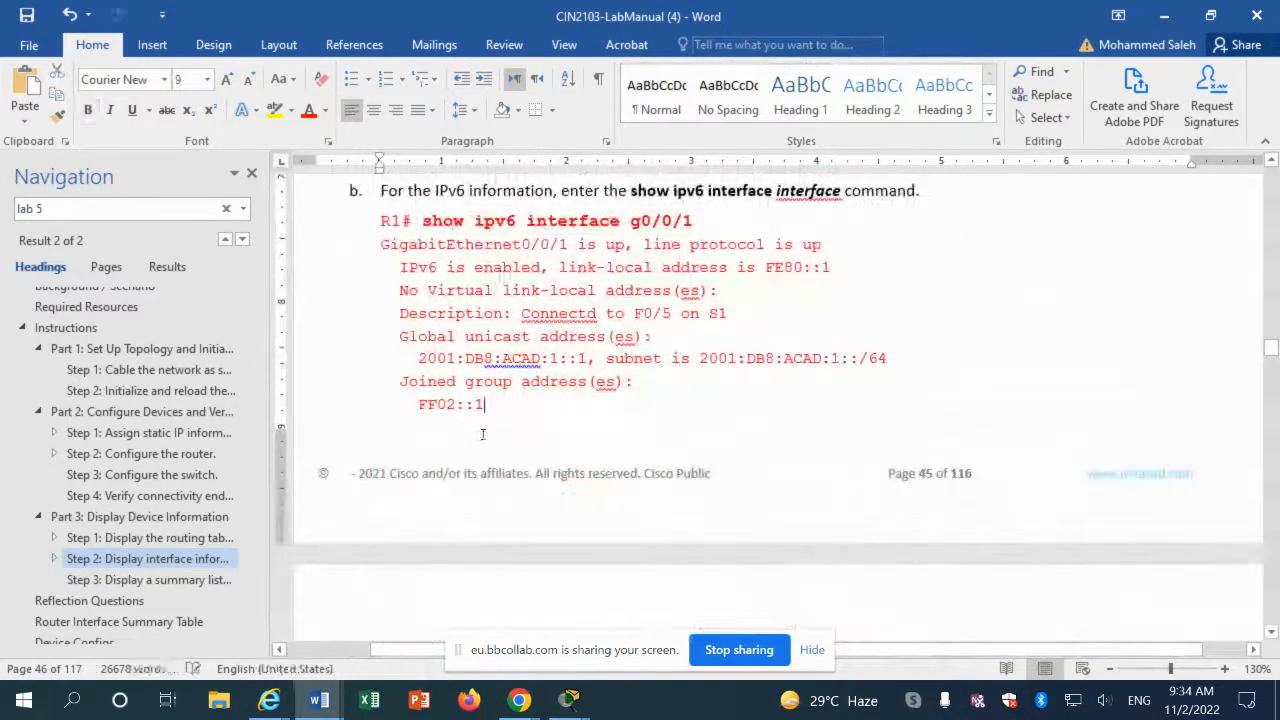
scroll(477, 434, "down", 4)
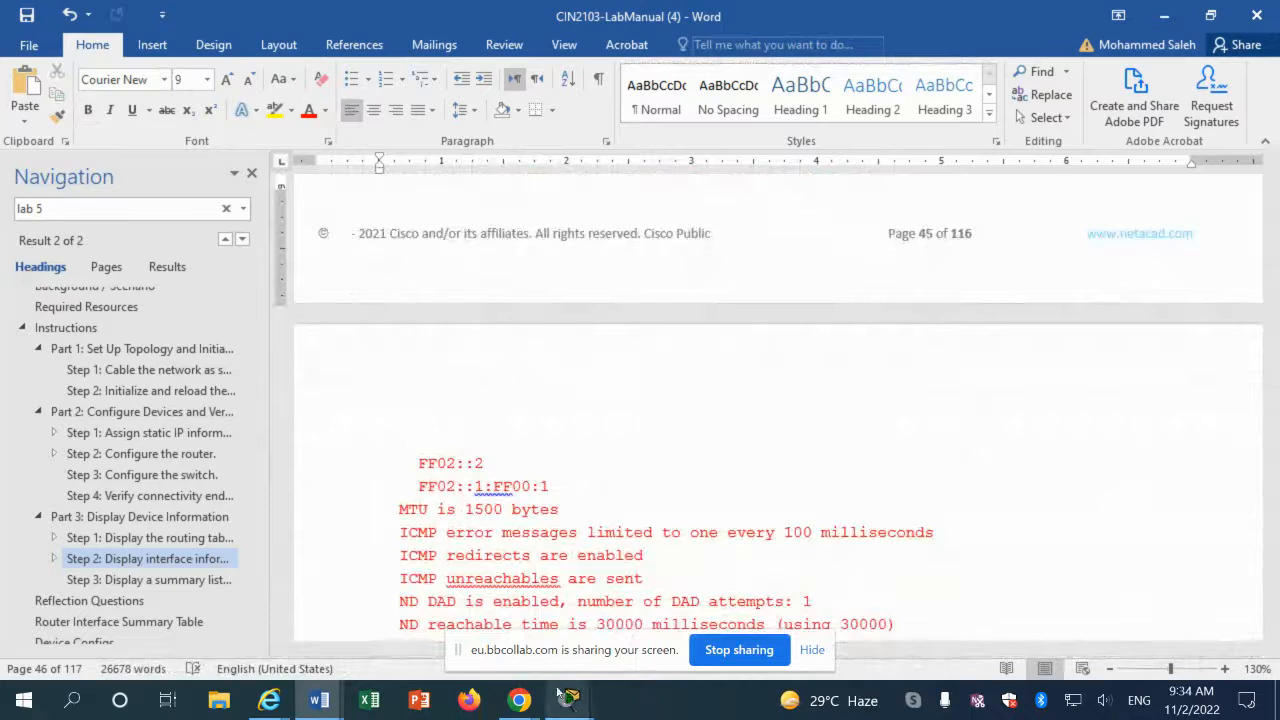
Step: On S1, exit configuration mode and try show ipv6 interface g0/0/1 and sh ipv6 ?, both rejected
mouse_move(569, 700)
left_click(780, 642)
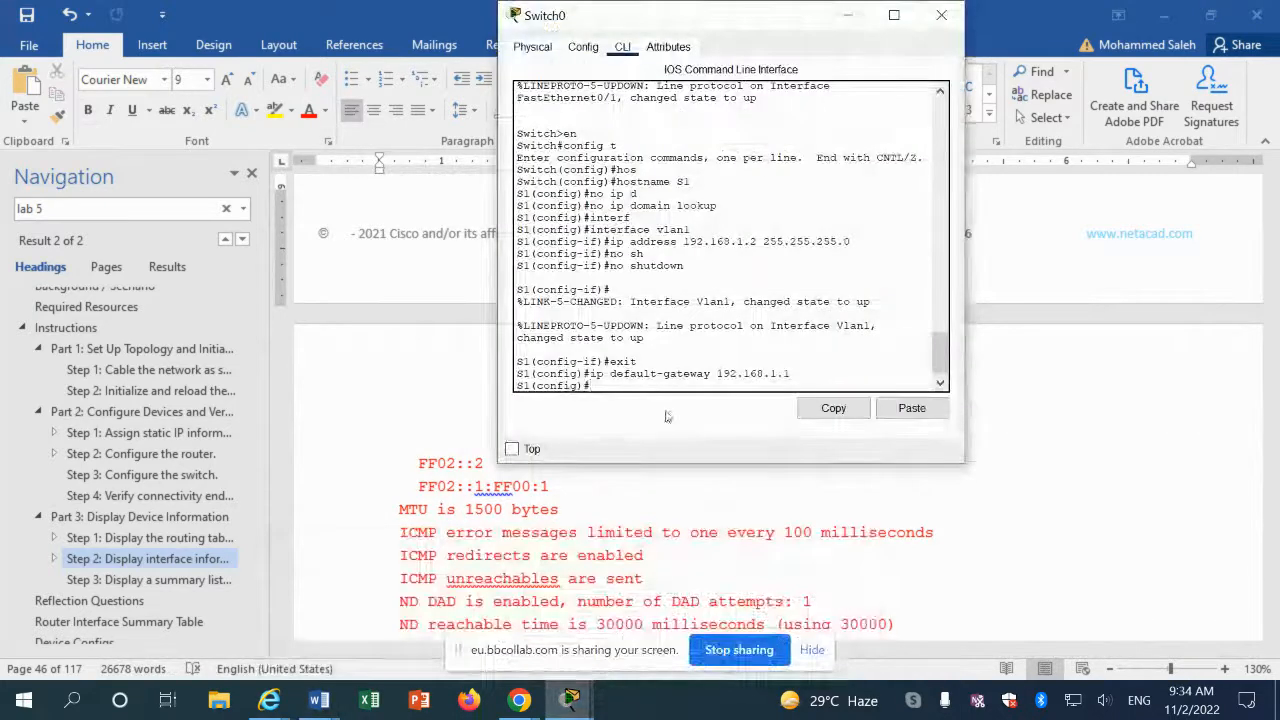
type("exit")
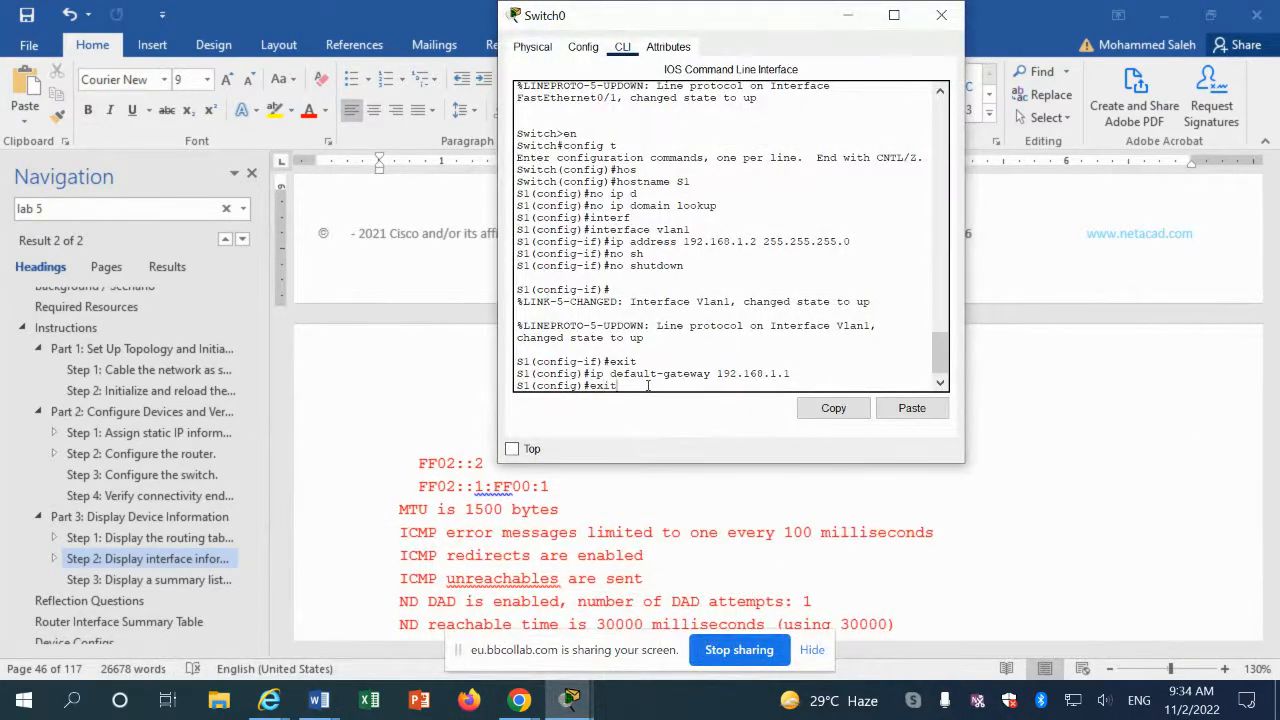
key("Return")
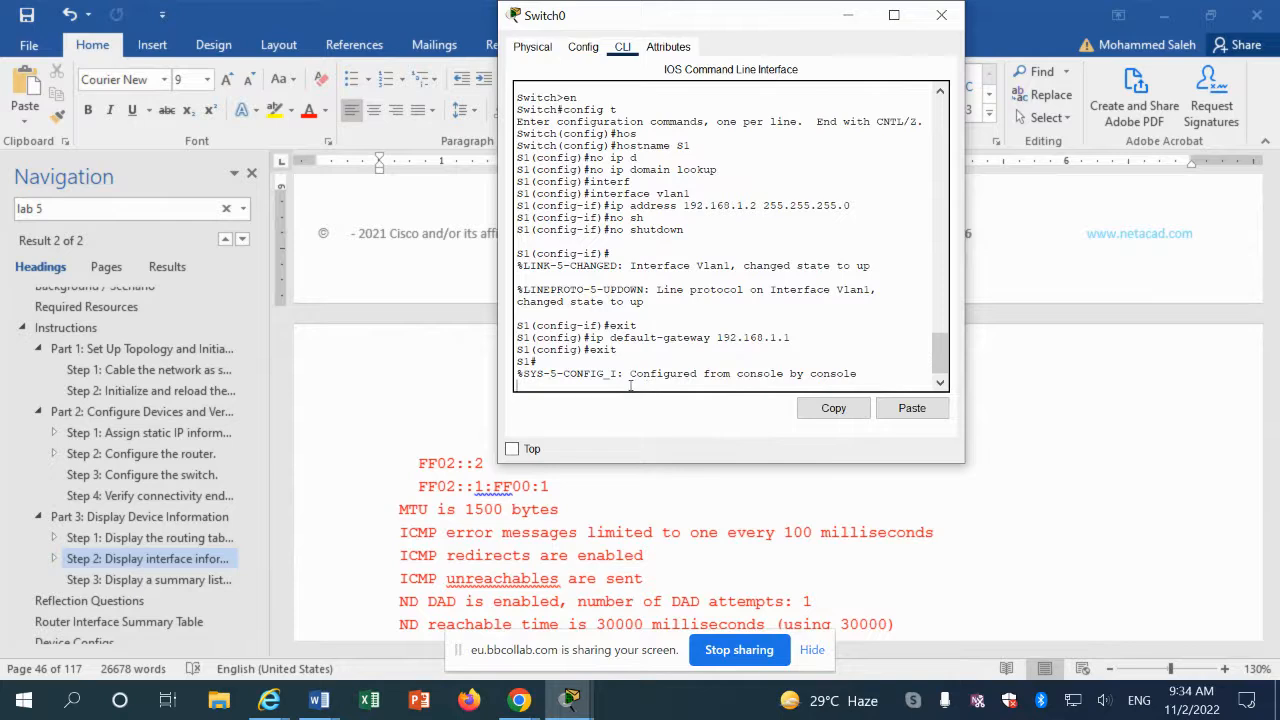
key("Return")
left_click(886, 410)
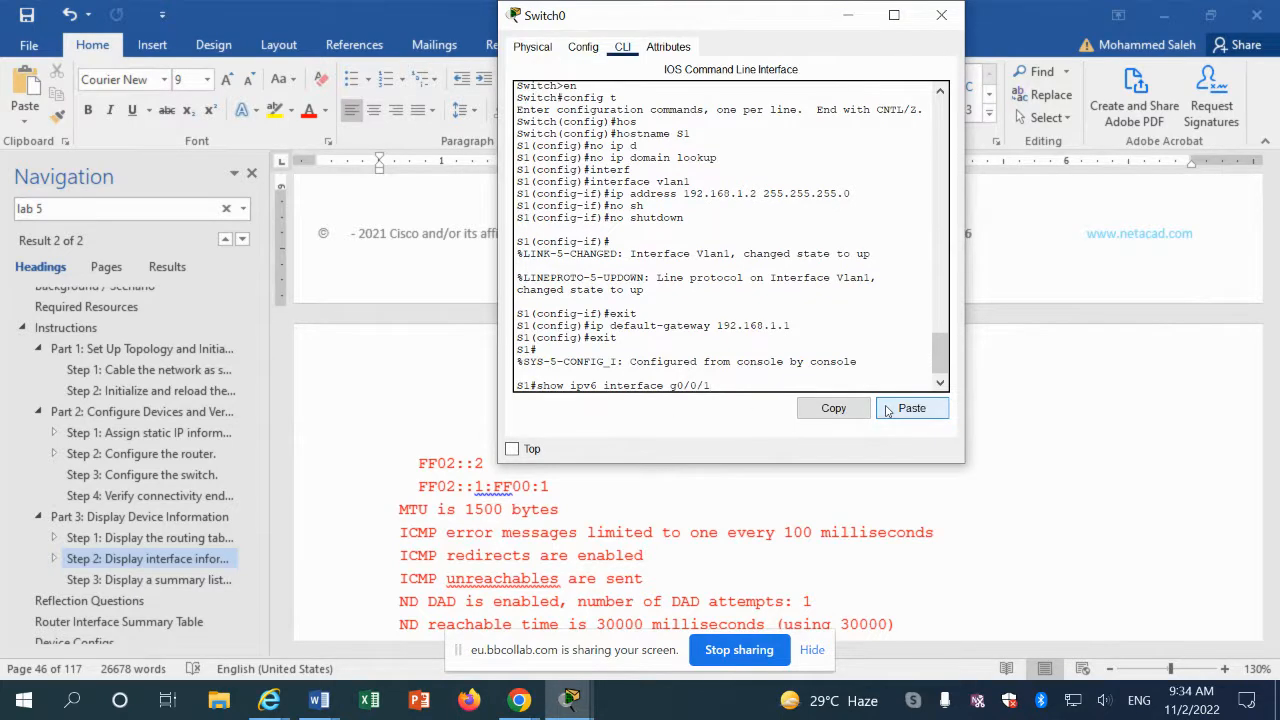
key("Return")
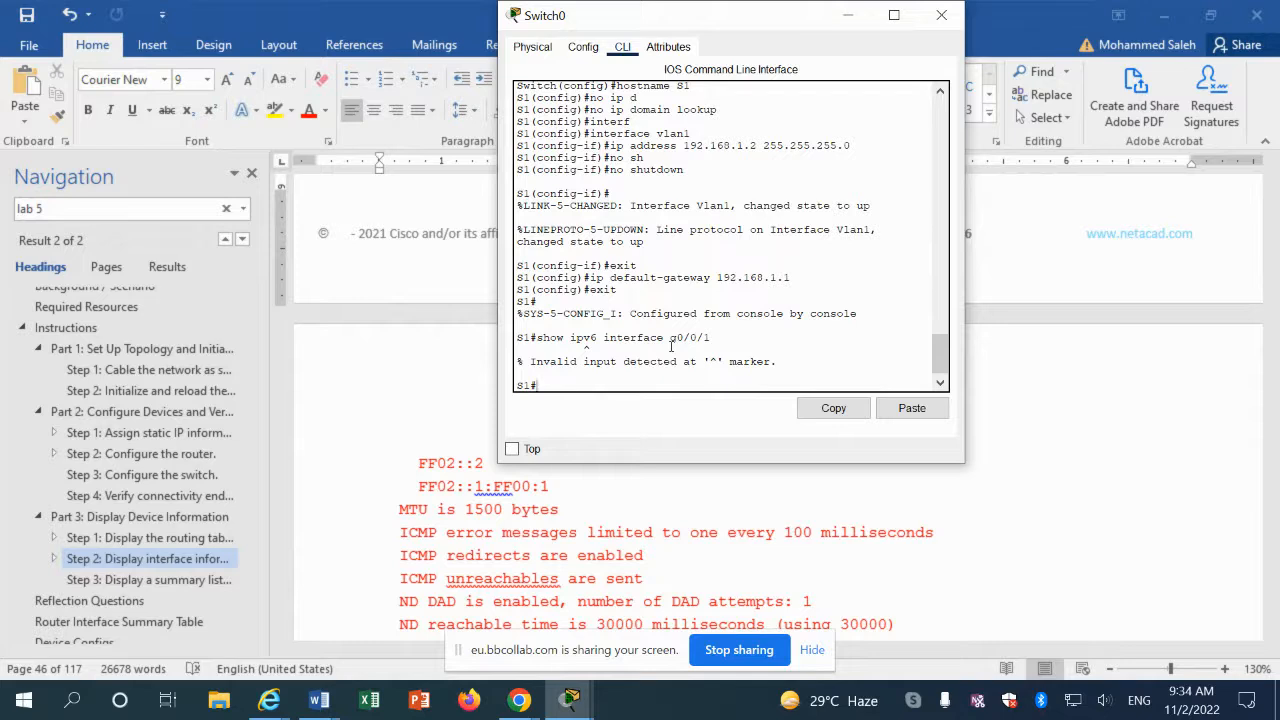
type("sh ipv6 ?")
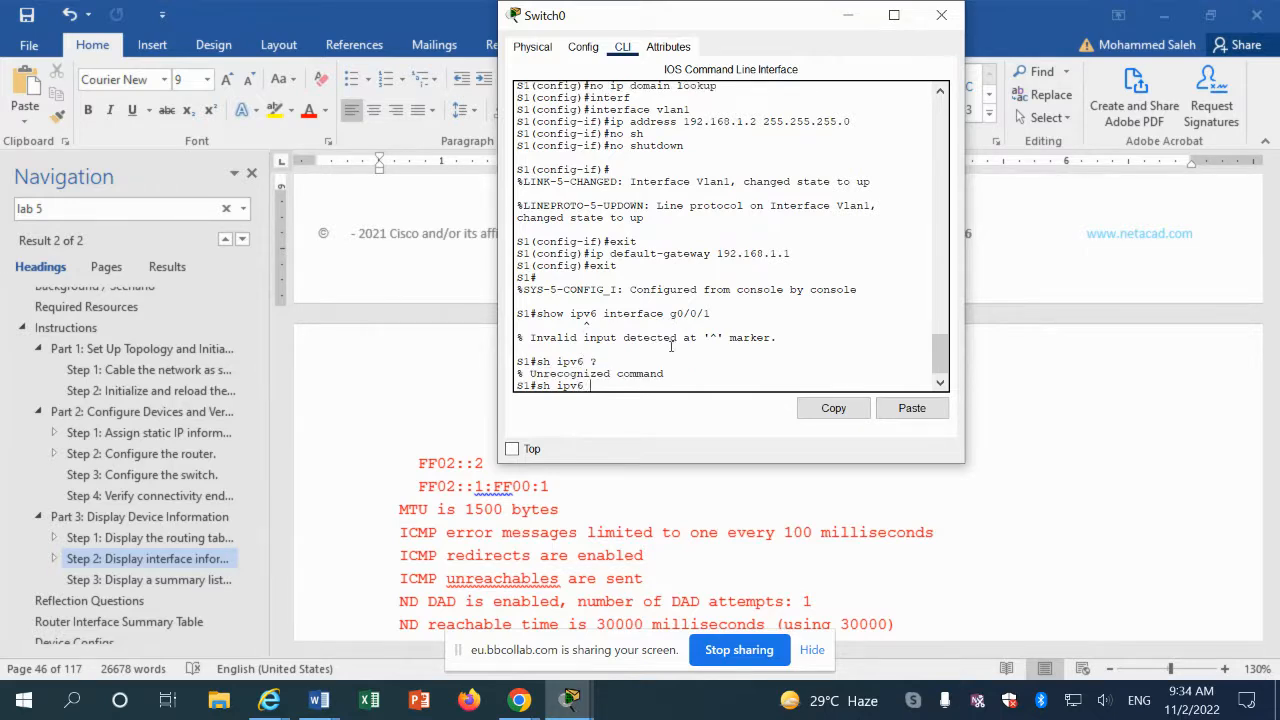
key("BackSpace")
key("BackSpace")
key("BackSpace")
key("BackSpace")
key("BackSpace")
key("BackSpace")
key("BackSpace")
Step: Scroll the lab manual to Step 3b, briefly selecting the show ip interface brief text
left_click(443, 458)
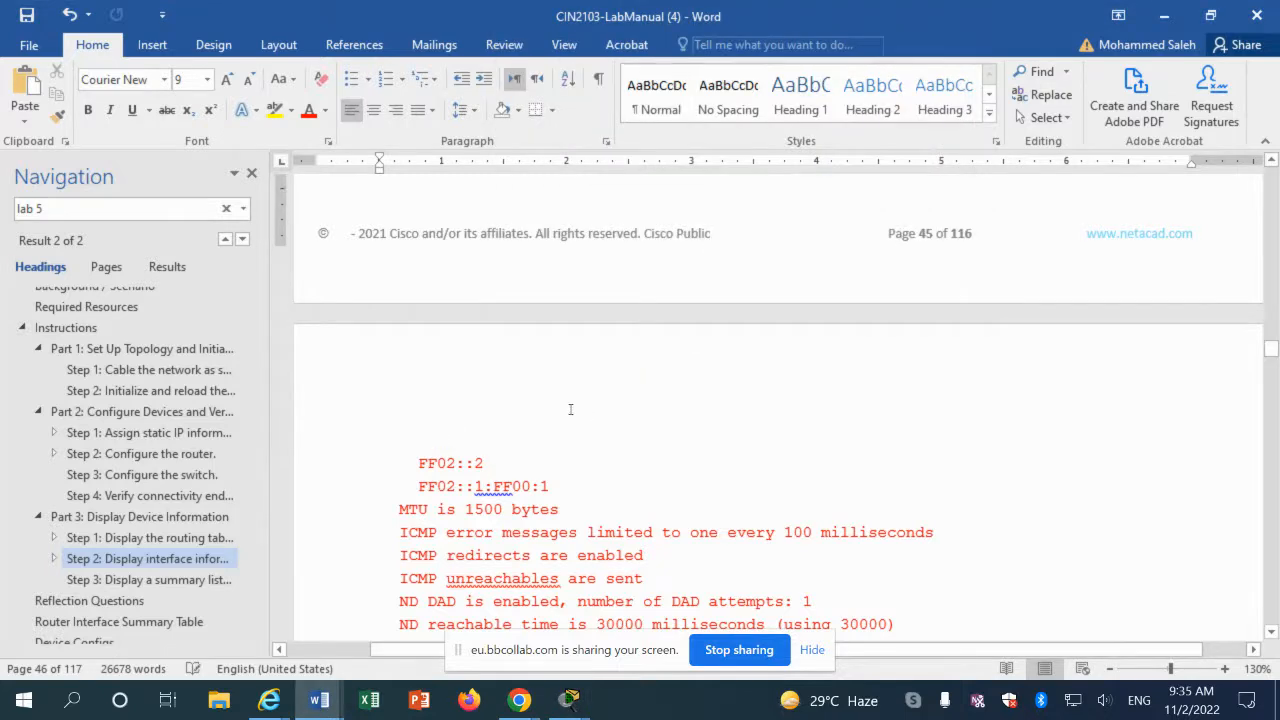
scroll(565, 408, "down", 4)
scroll(550, 405, "up", 4)
scroll(550, 405, "up", 6)
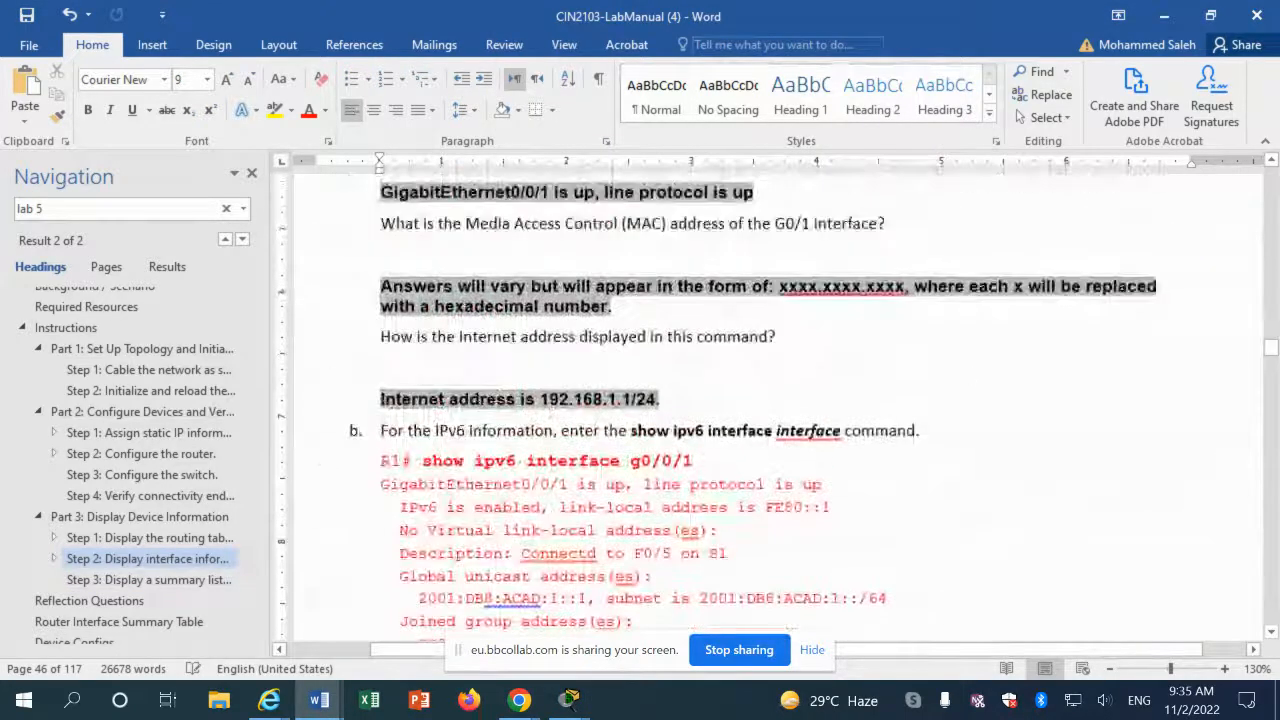
scroll(433, 400, "down", 5)
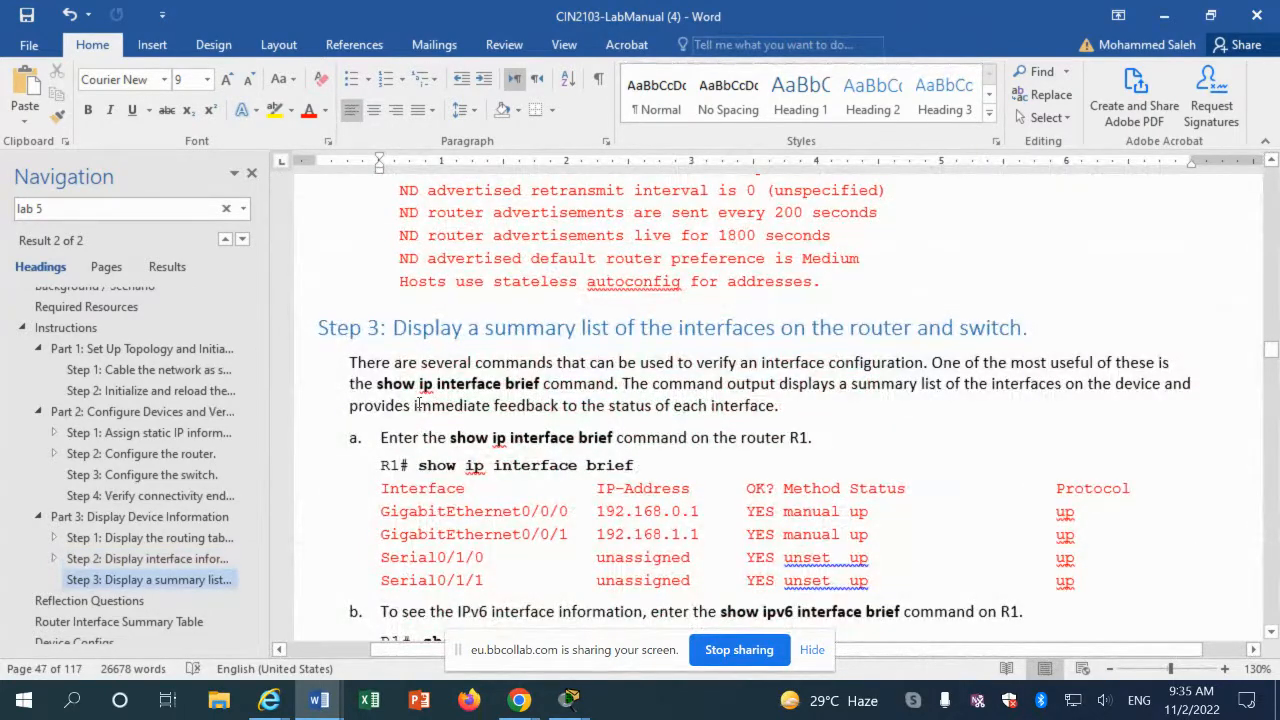
scroll(755, 365, "down", 3)
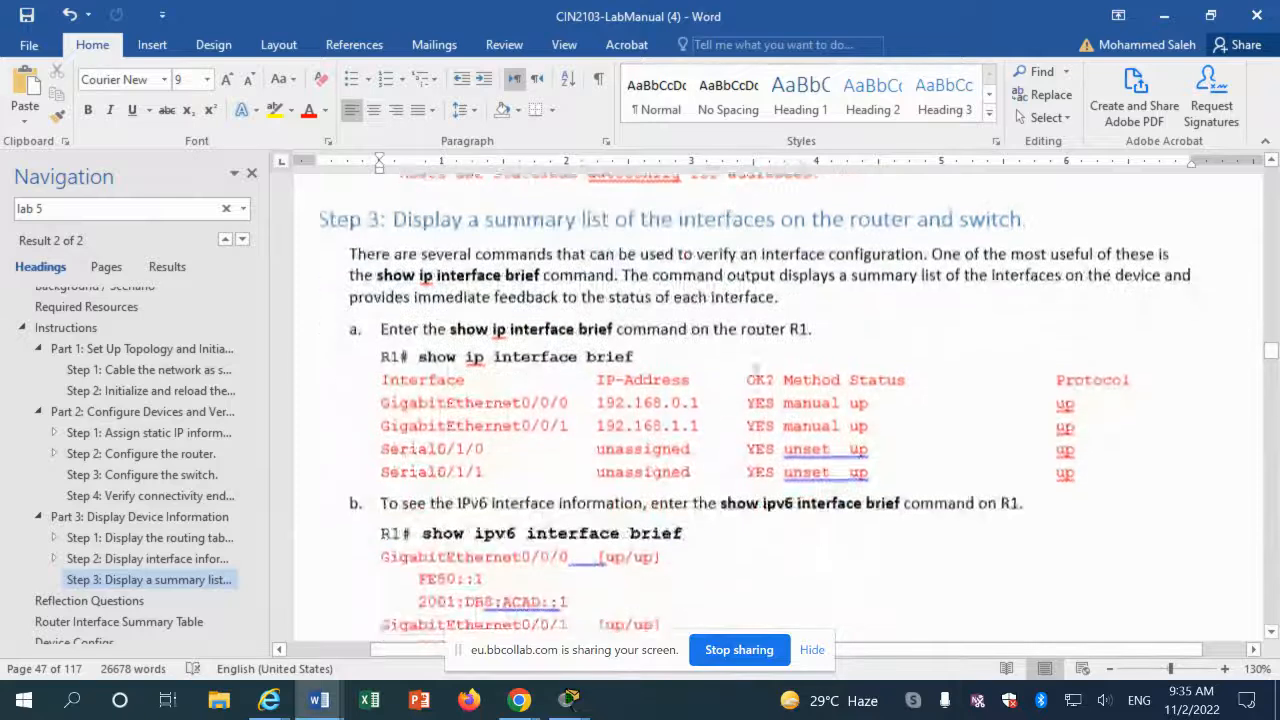
left_click_drag(420, 345, 634, 347)
scroll(496, 432, "down", 4)
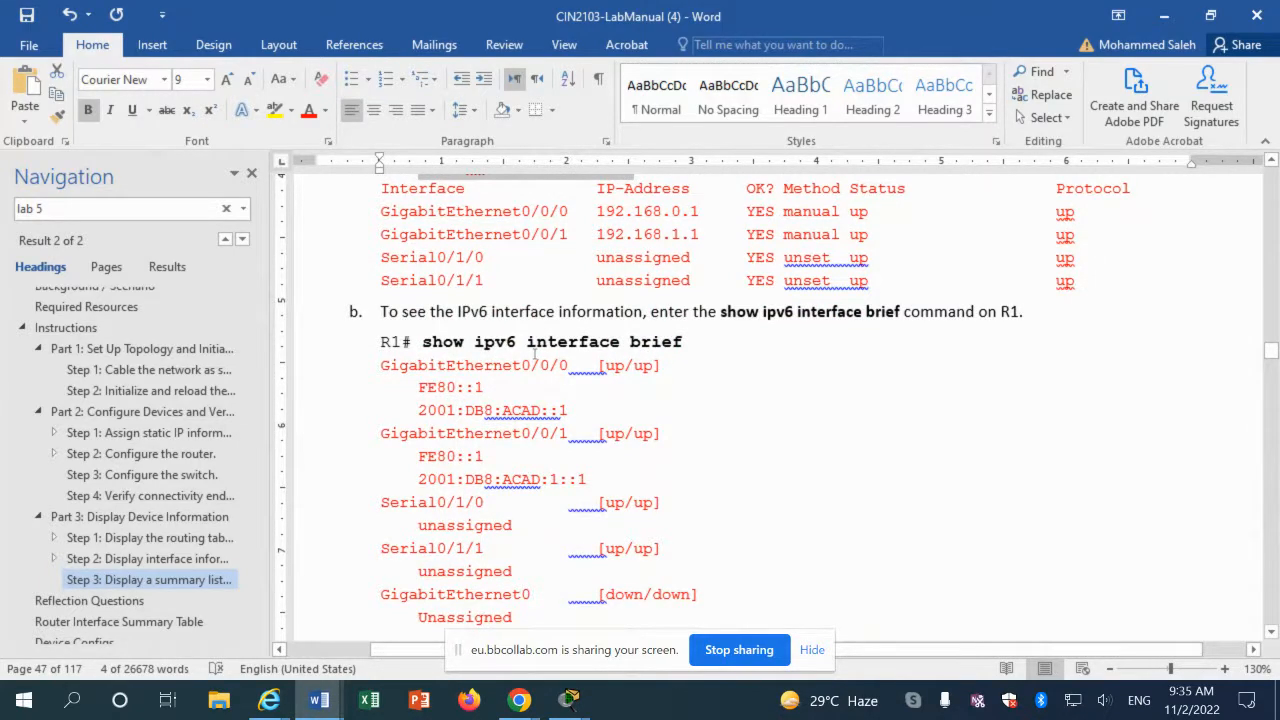
scroll(535, 354, "down", 5)
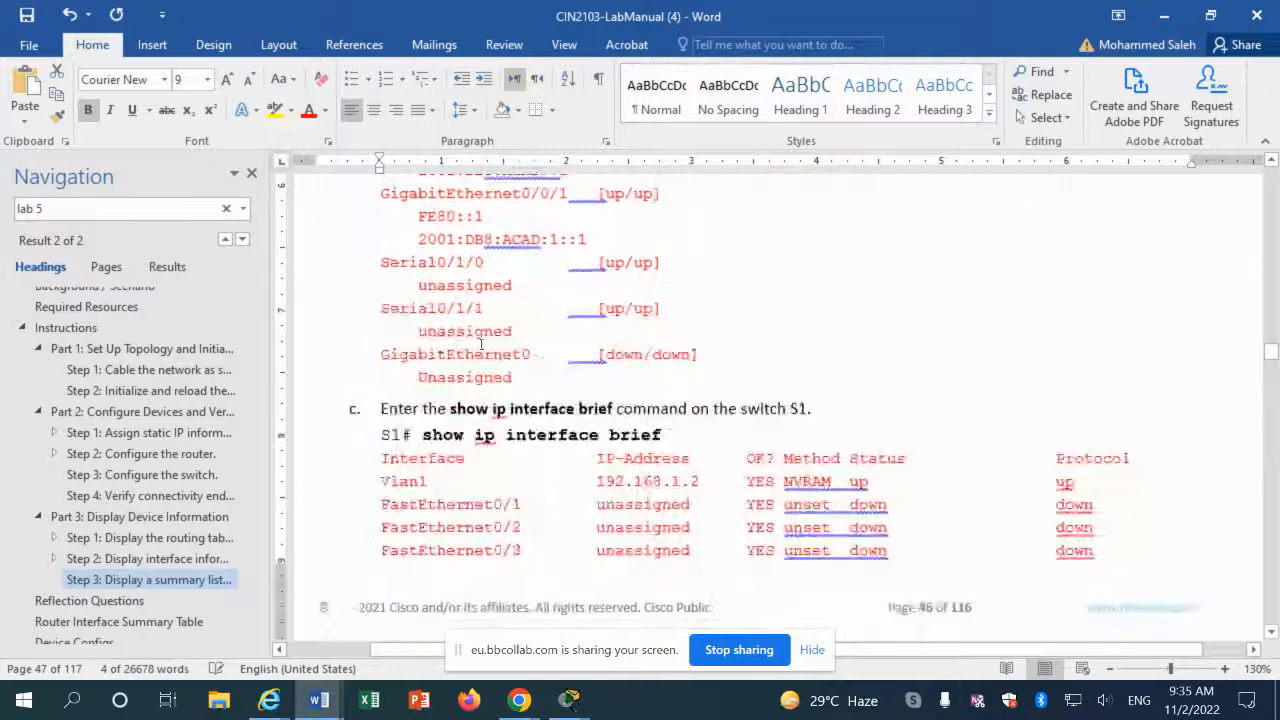
scroll(475, 344, "down", 3)
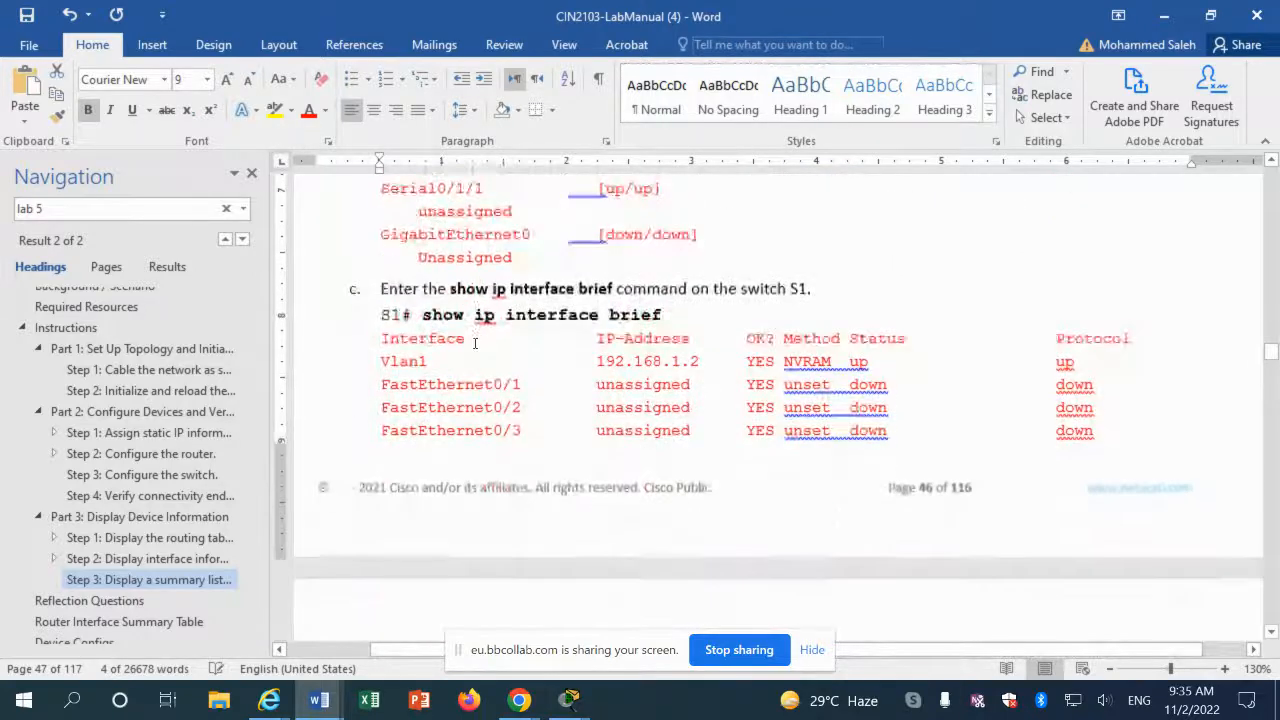
scroll(475, 344, "up", 3)
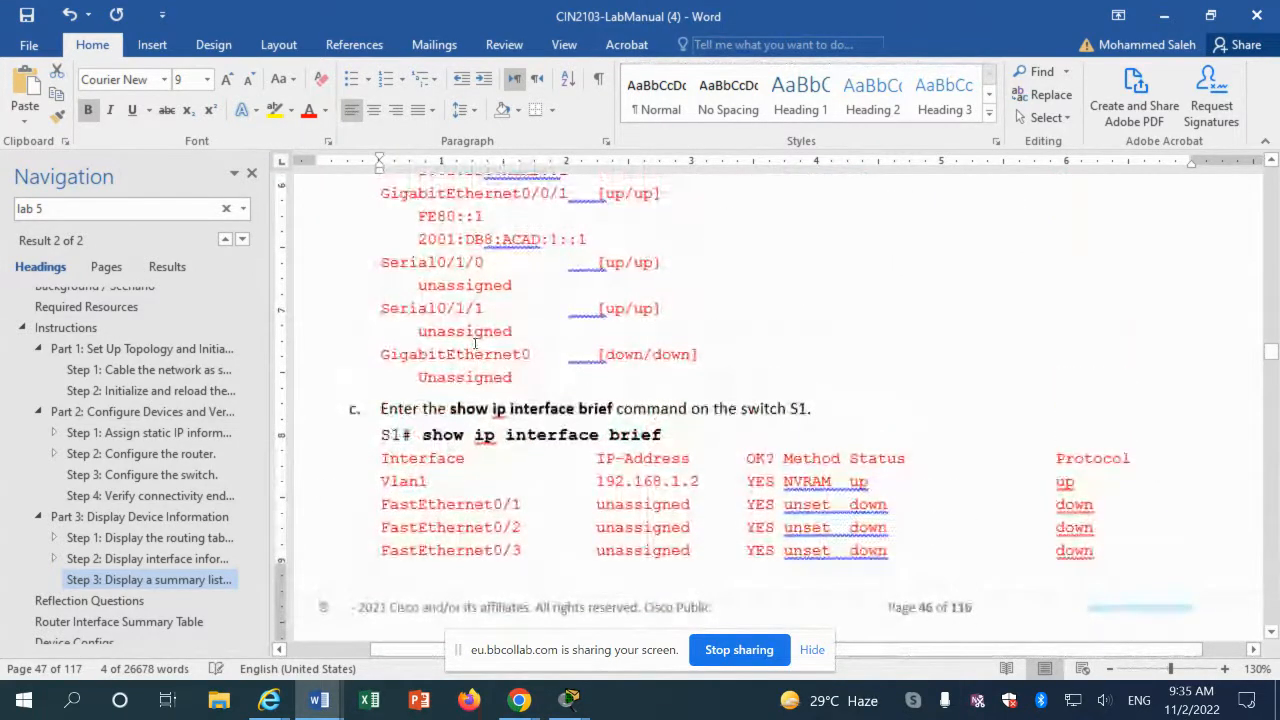
scroll(475, 344, "up", 3)
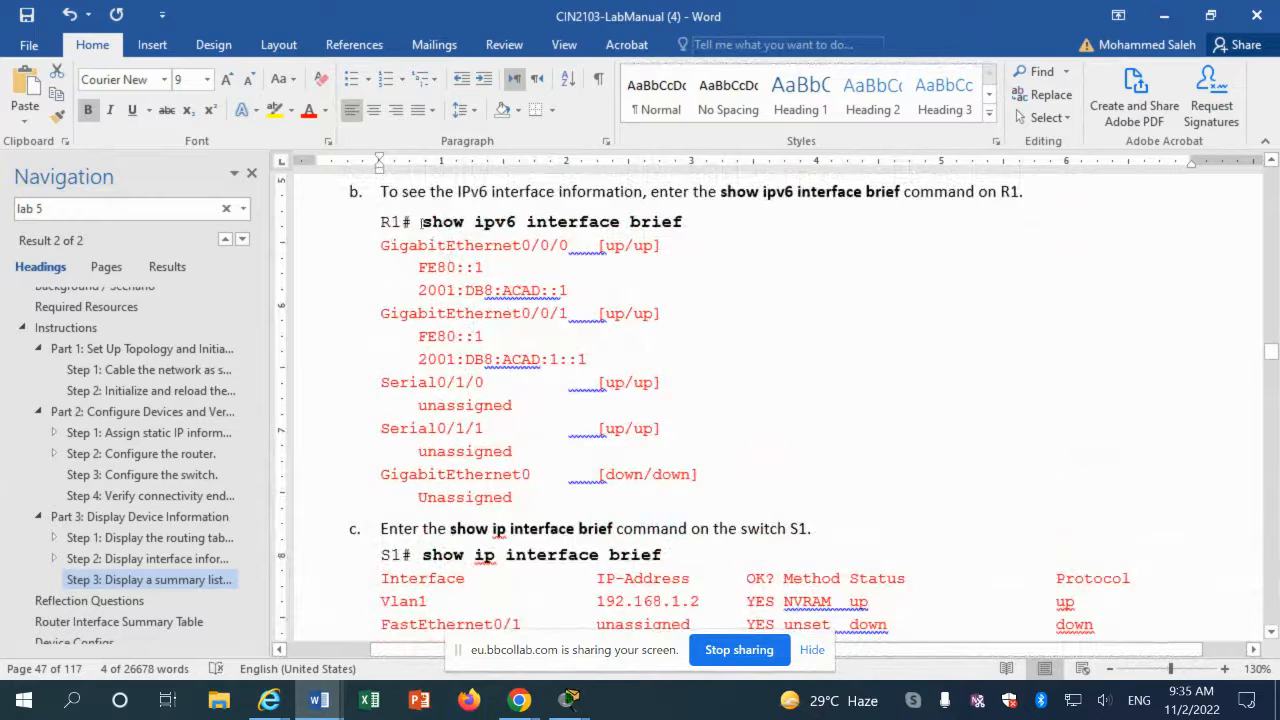
Step: Copy 'show ipv6 interface brief' from the manual and paste it into R1's console
left_click_drag(423, 222, 680, 224)
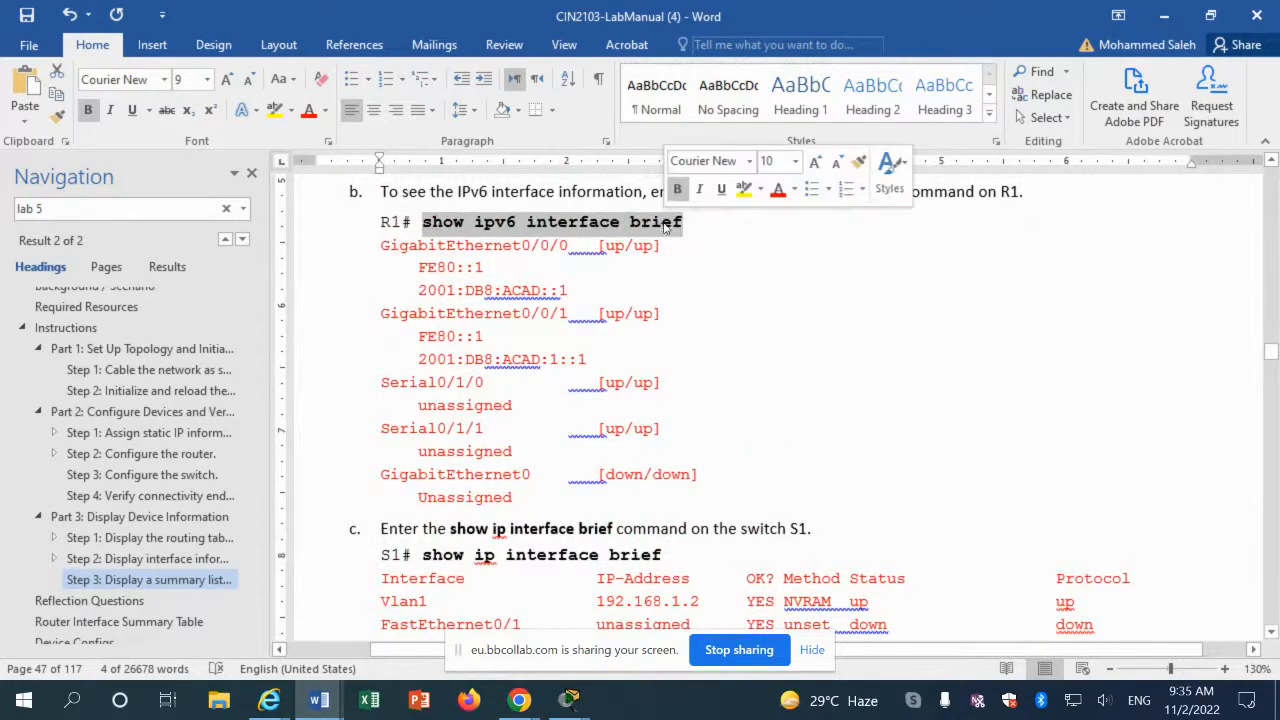
right_click(663, 225)
left_click(704, 259)
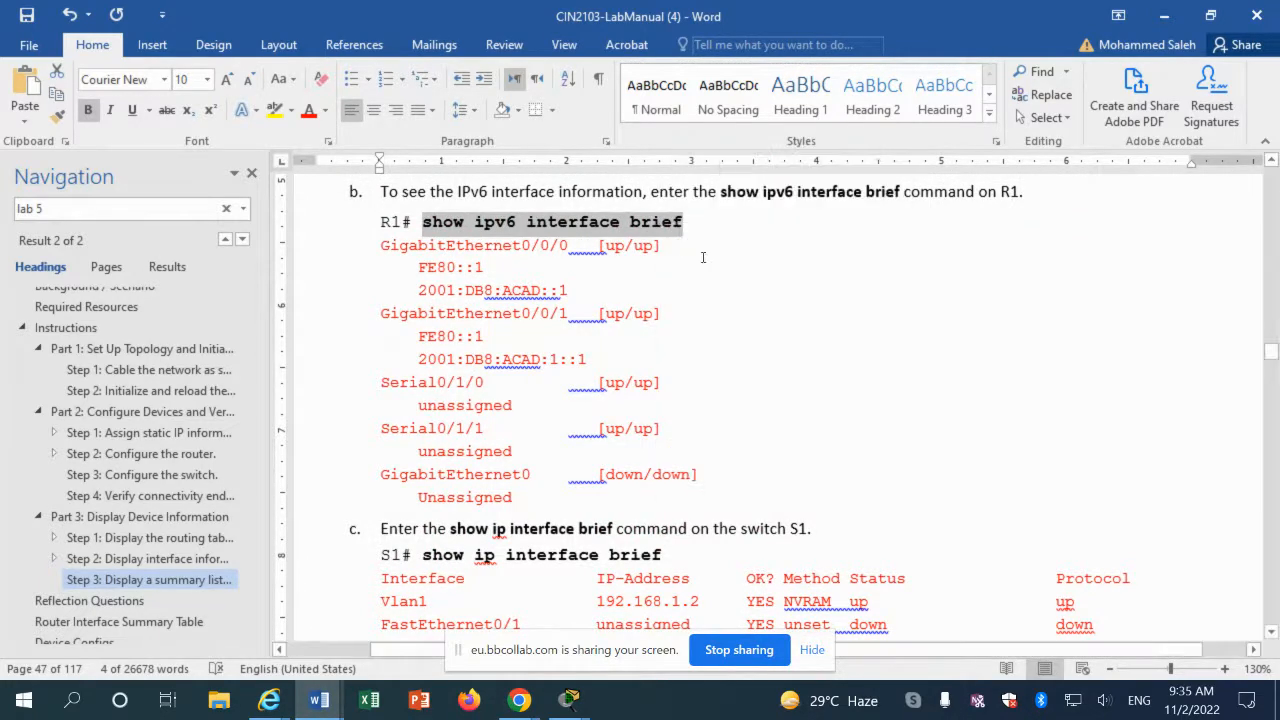
scroll(497, 464, "down", 10)
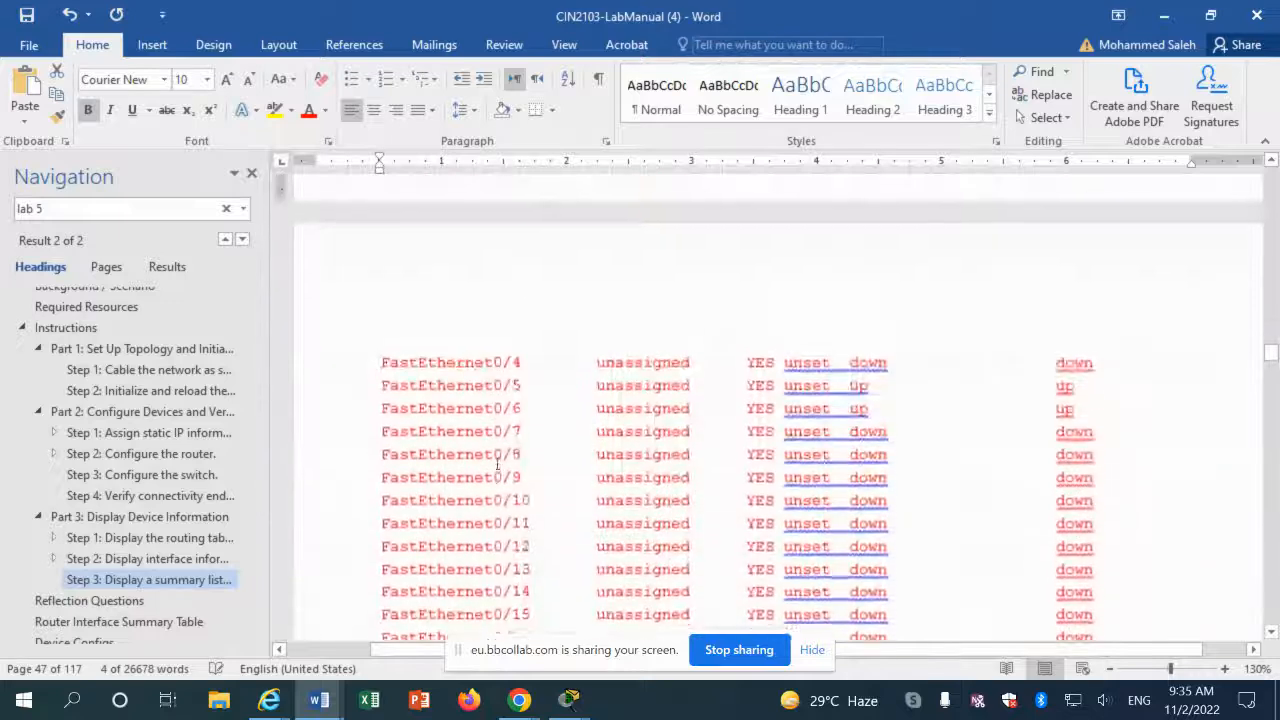
scroll(497, 464, "down", 5)
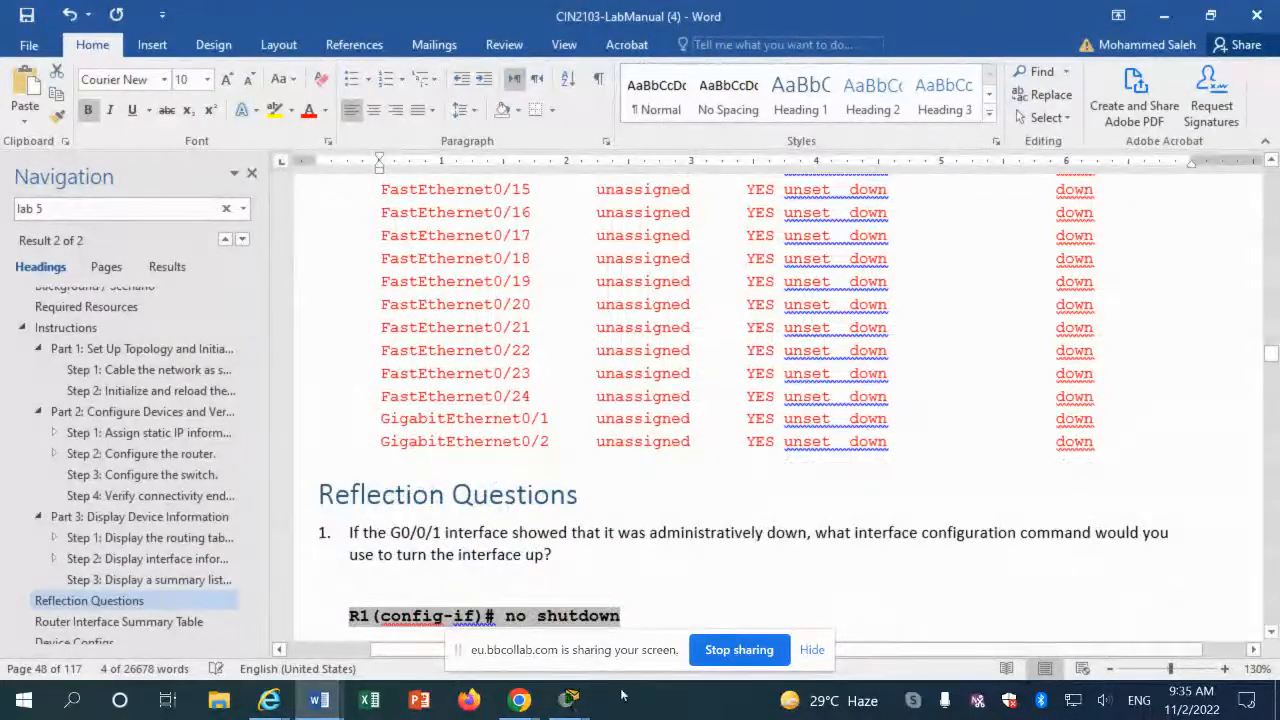
mouse_move(572, 700)
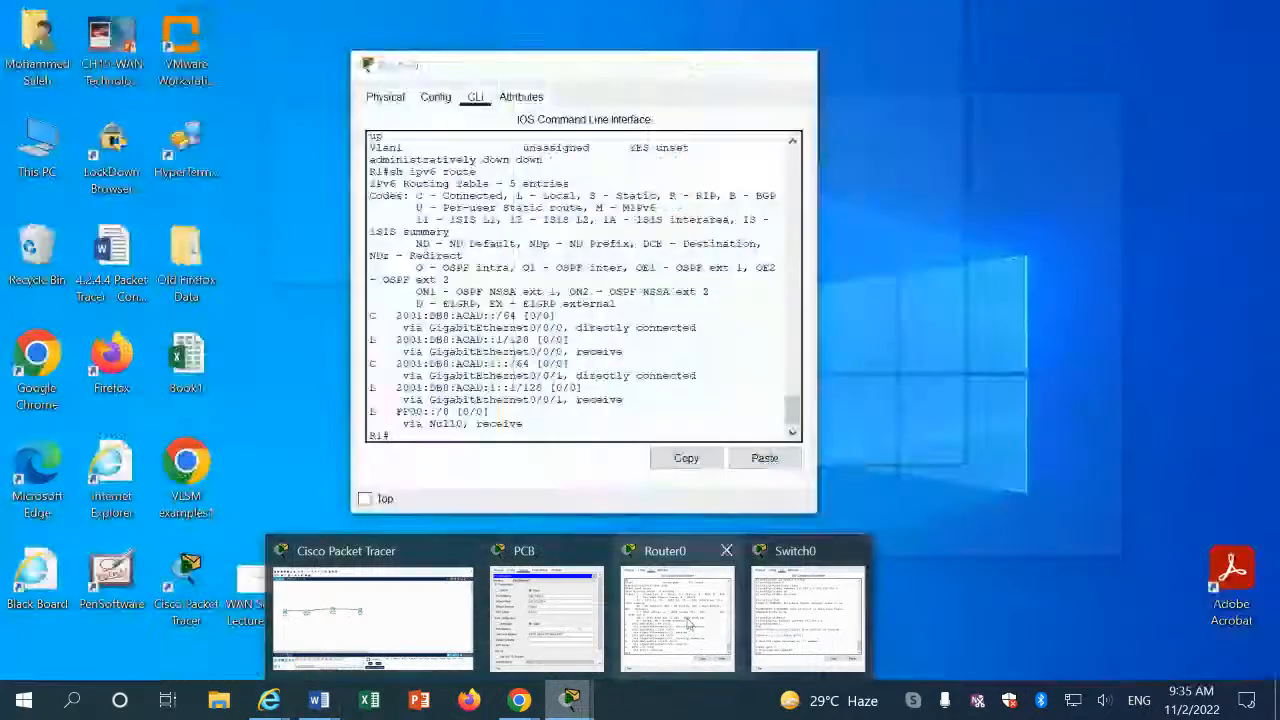
left_click(677, 612)
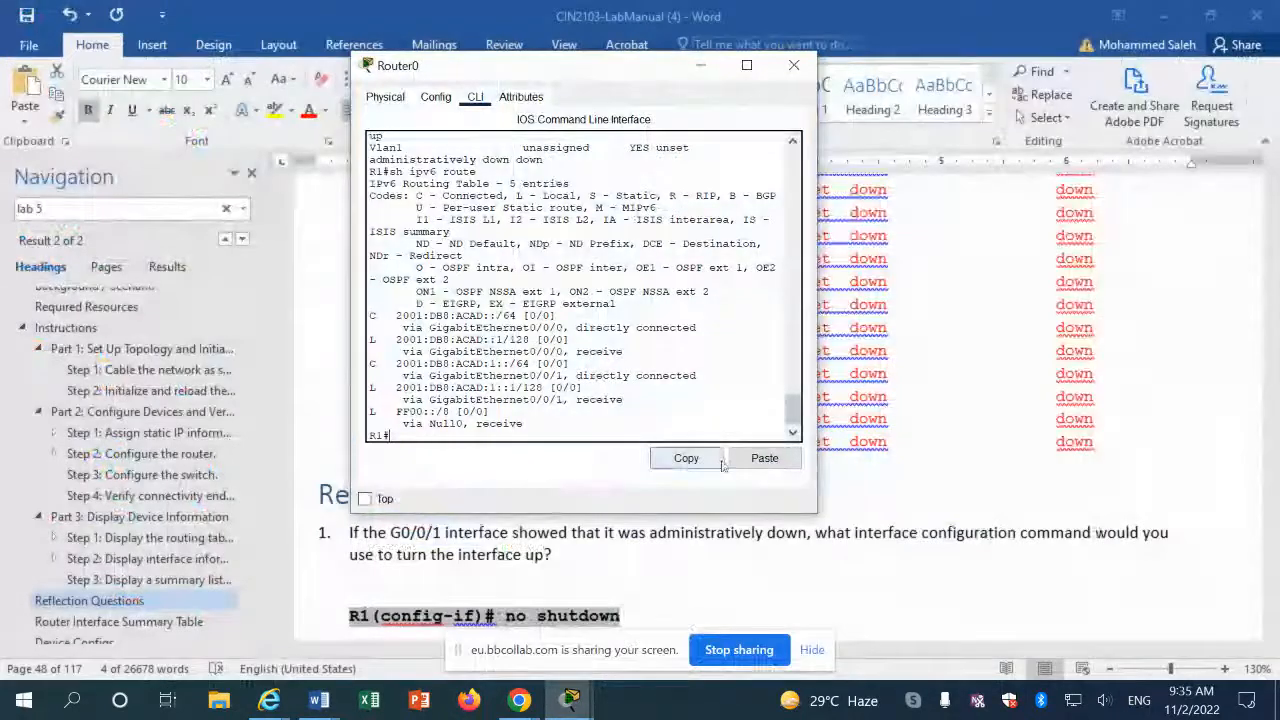
left_click(763, 458)
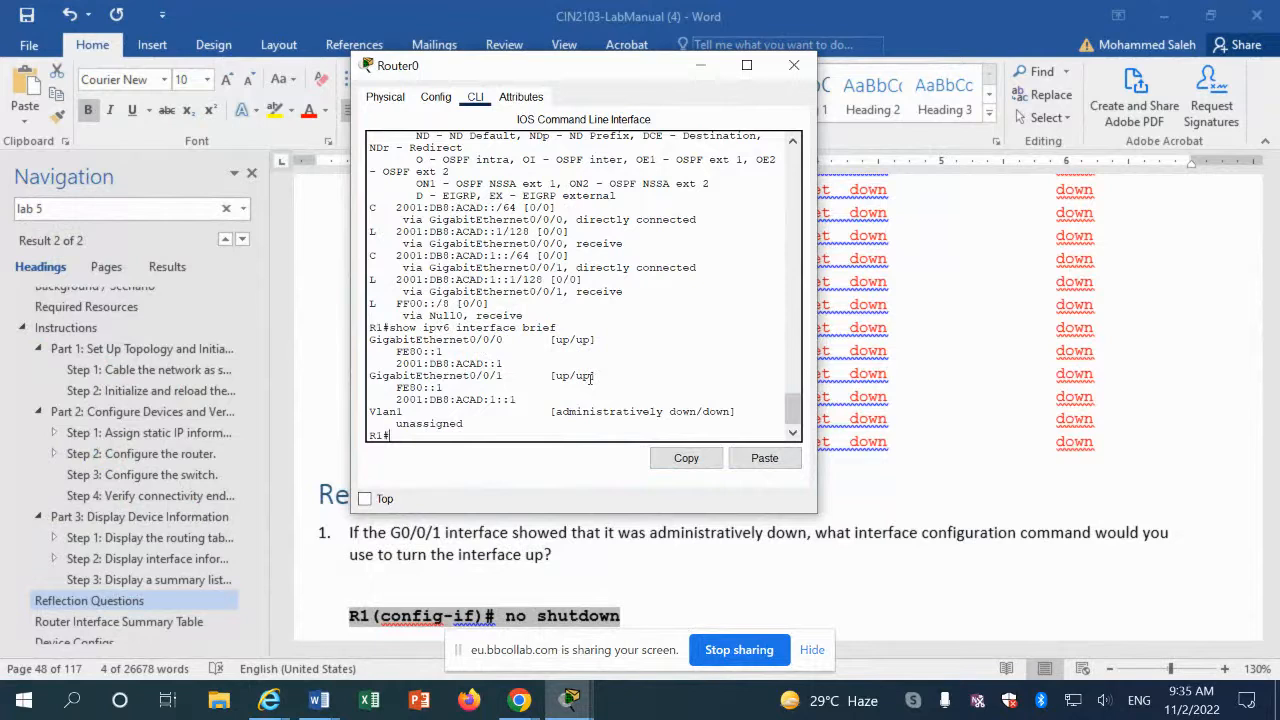
Step: Scroll the manual past Reflection Questions, the interface summary table and device configs to Lab 6
left_click(545, 524)
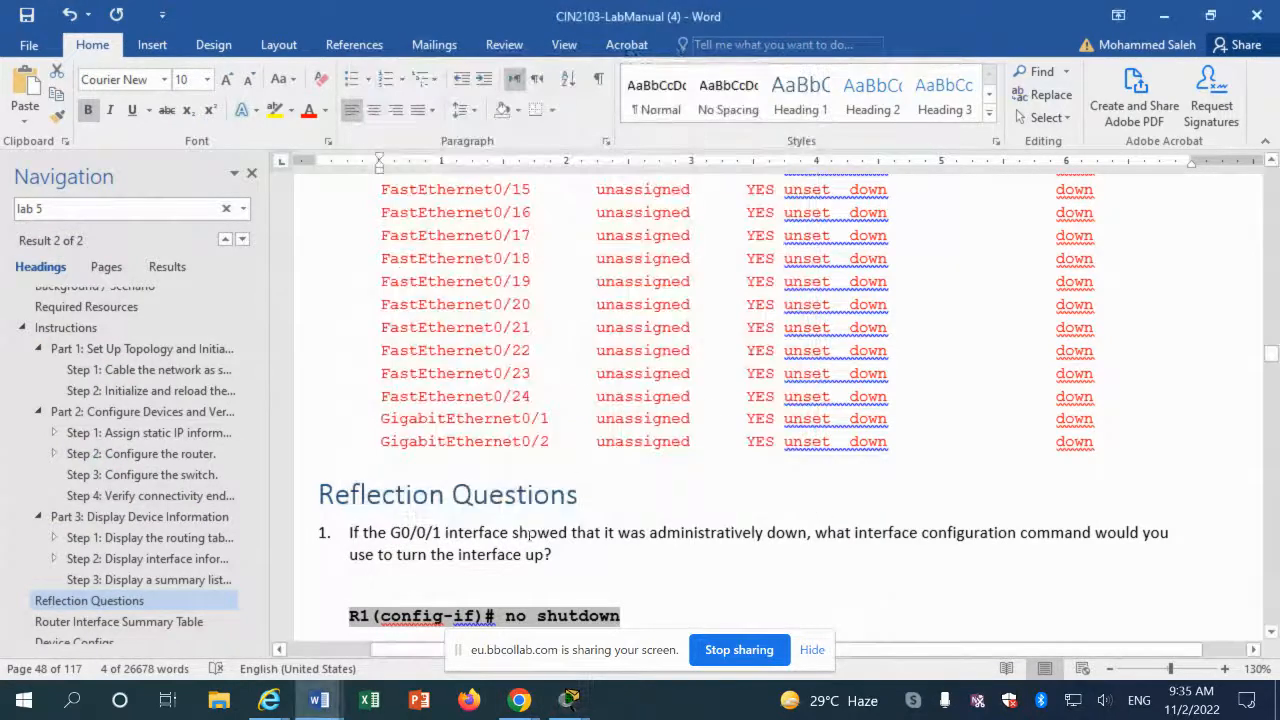
scroll(524, 533, "down", 3)
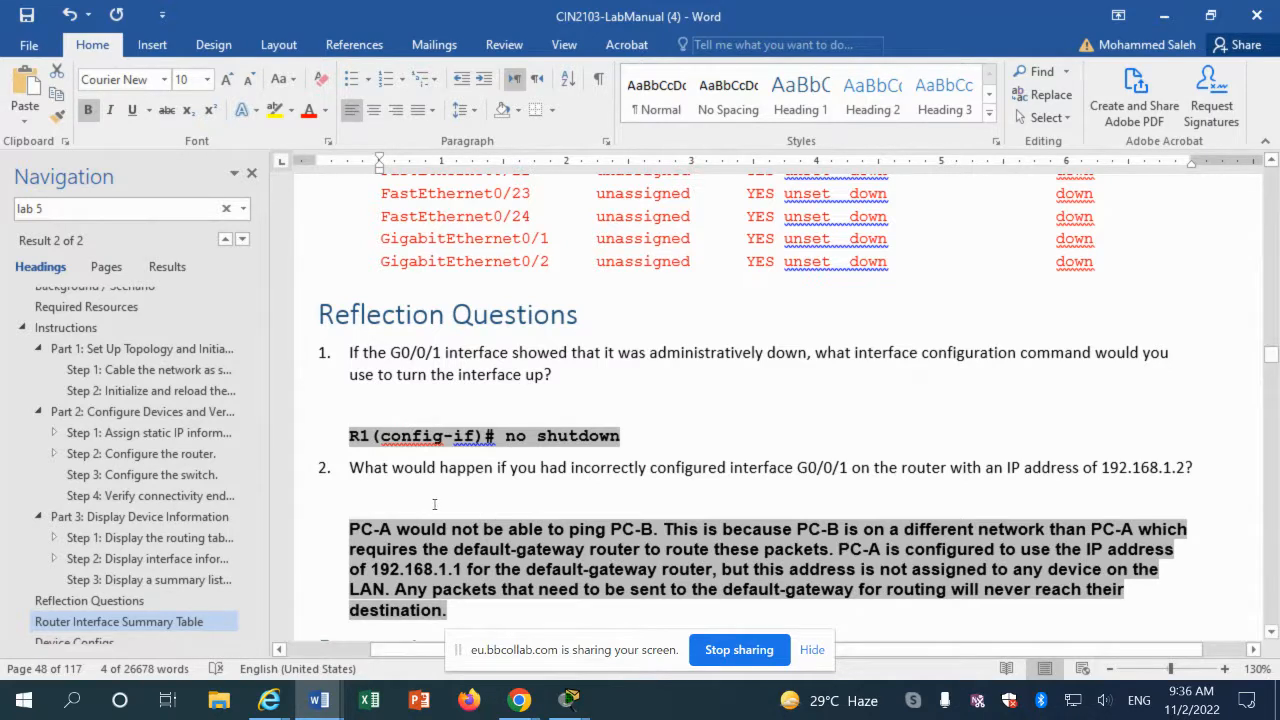
scroll(434, 503, "down", 1)
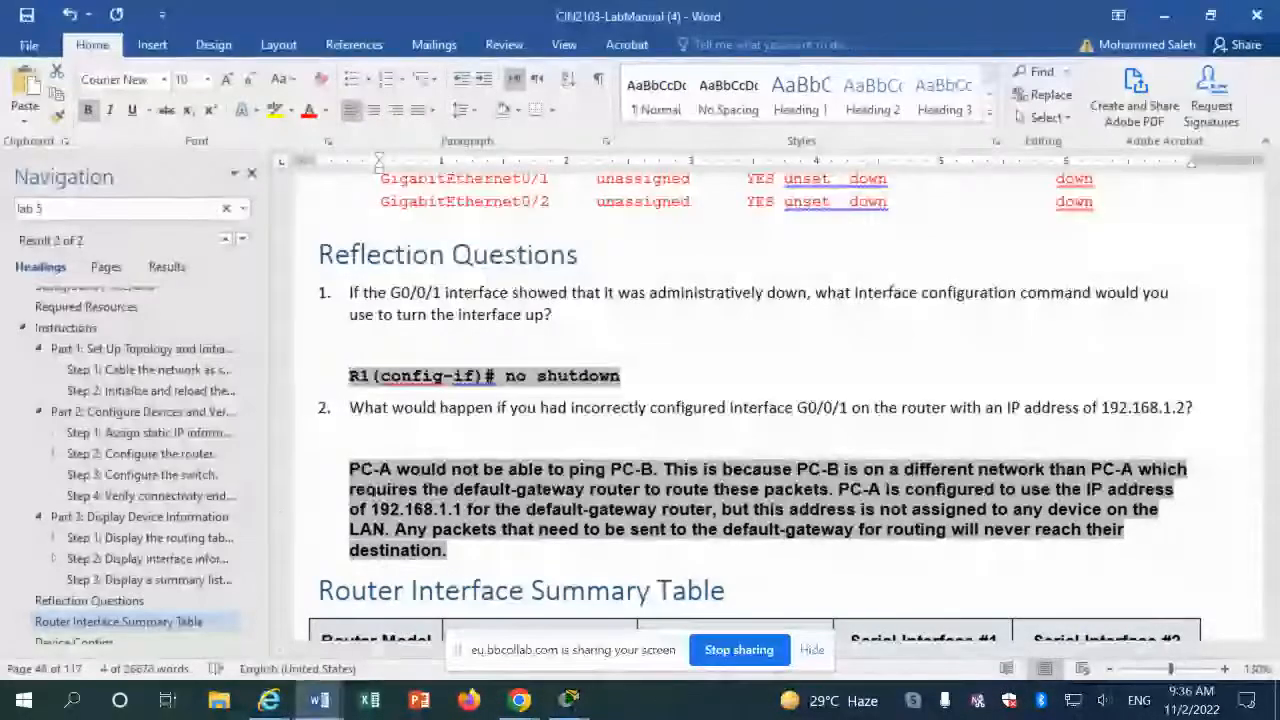
scroll(516, 543, "down", 2)
scroll(517, 541, "down", 1)
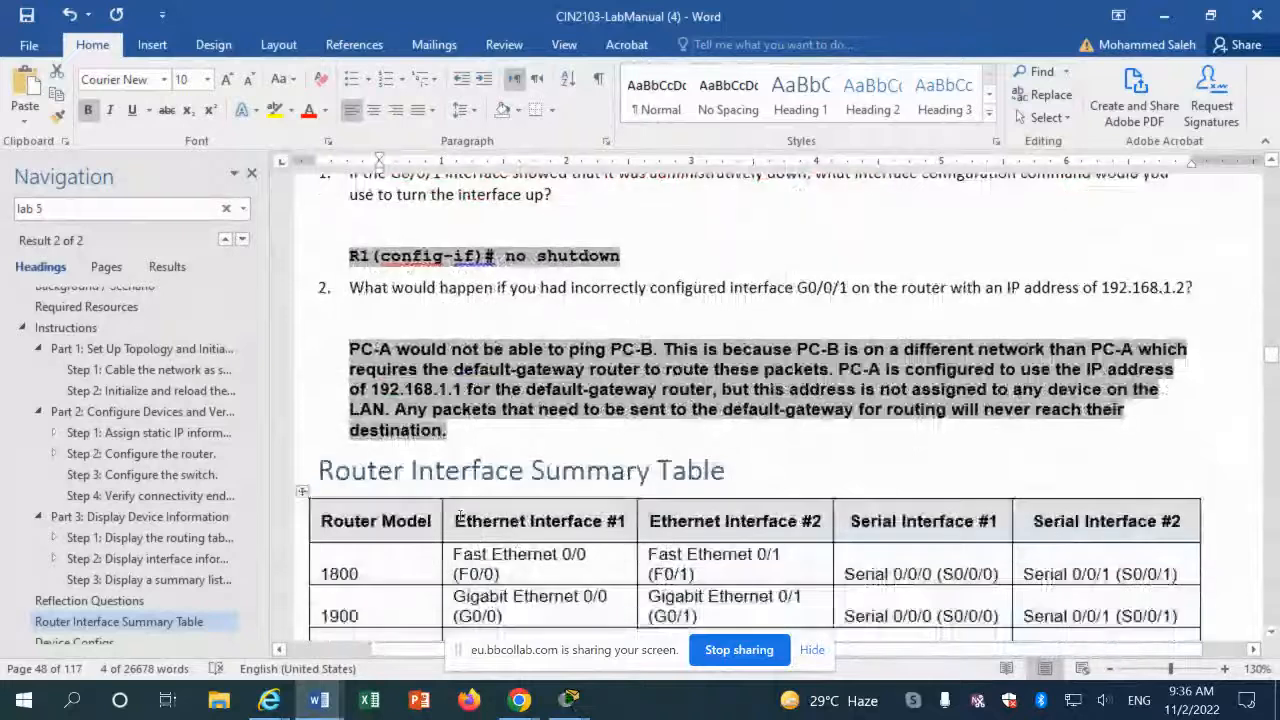
scroll(459, 517, "down", 15)
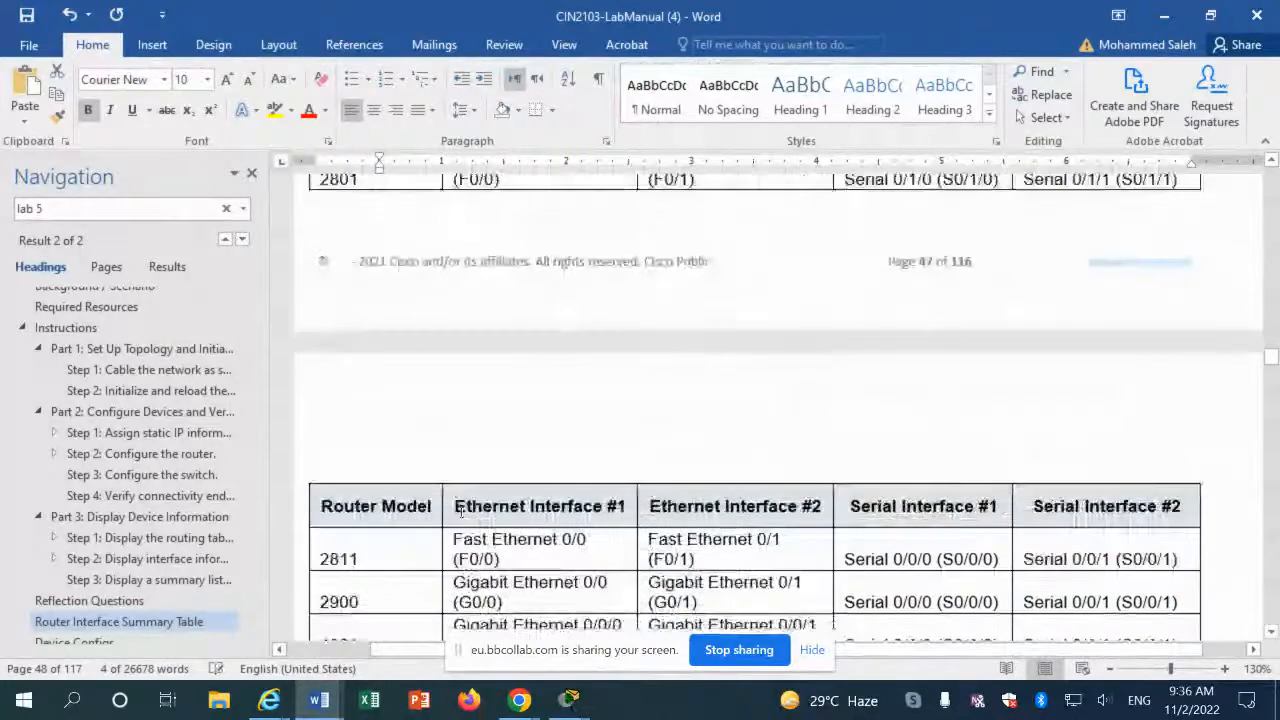
scroll(461, 510, "down", 4)
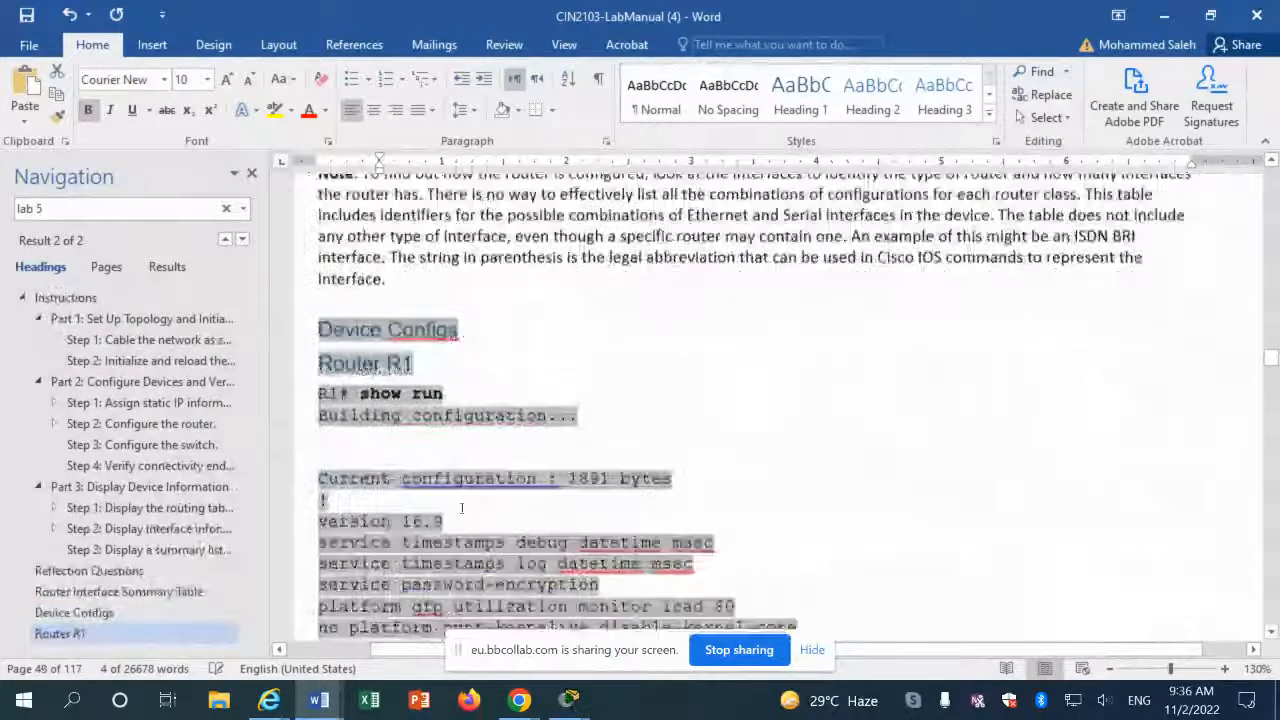
scroll(463, 510, "down", 15)
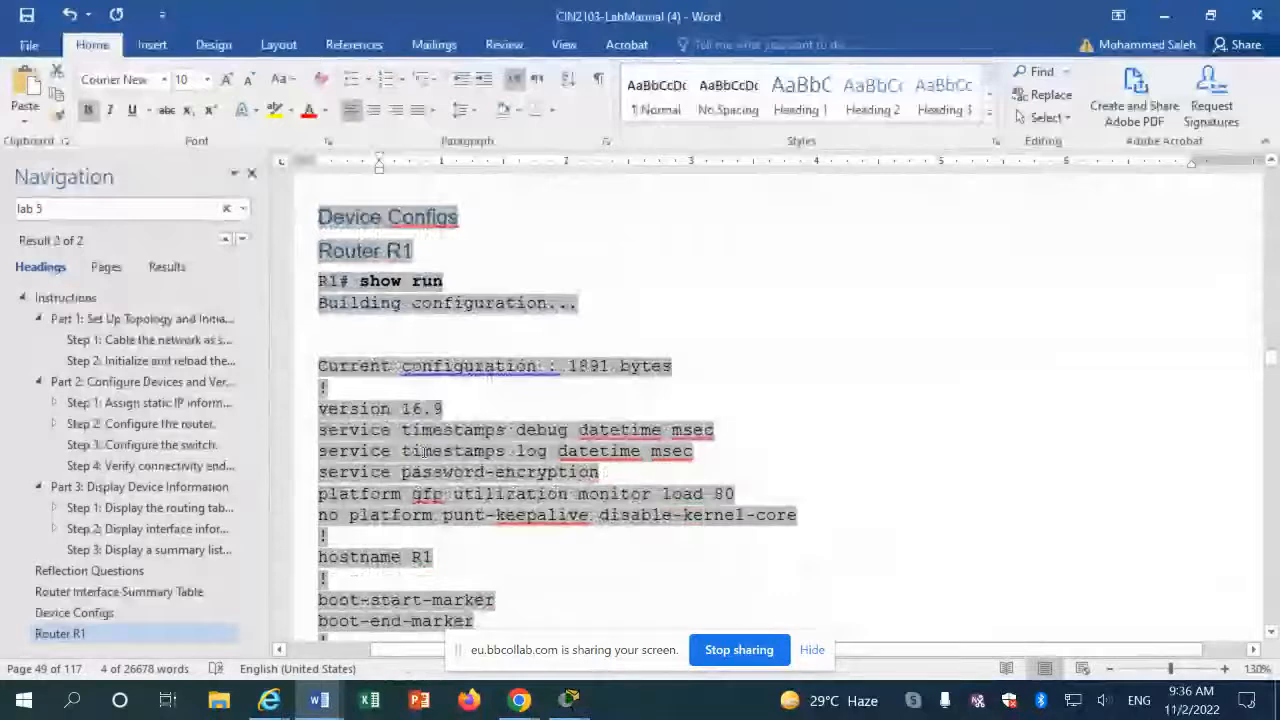
scroll(424, 458, "down", 20)
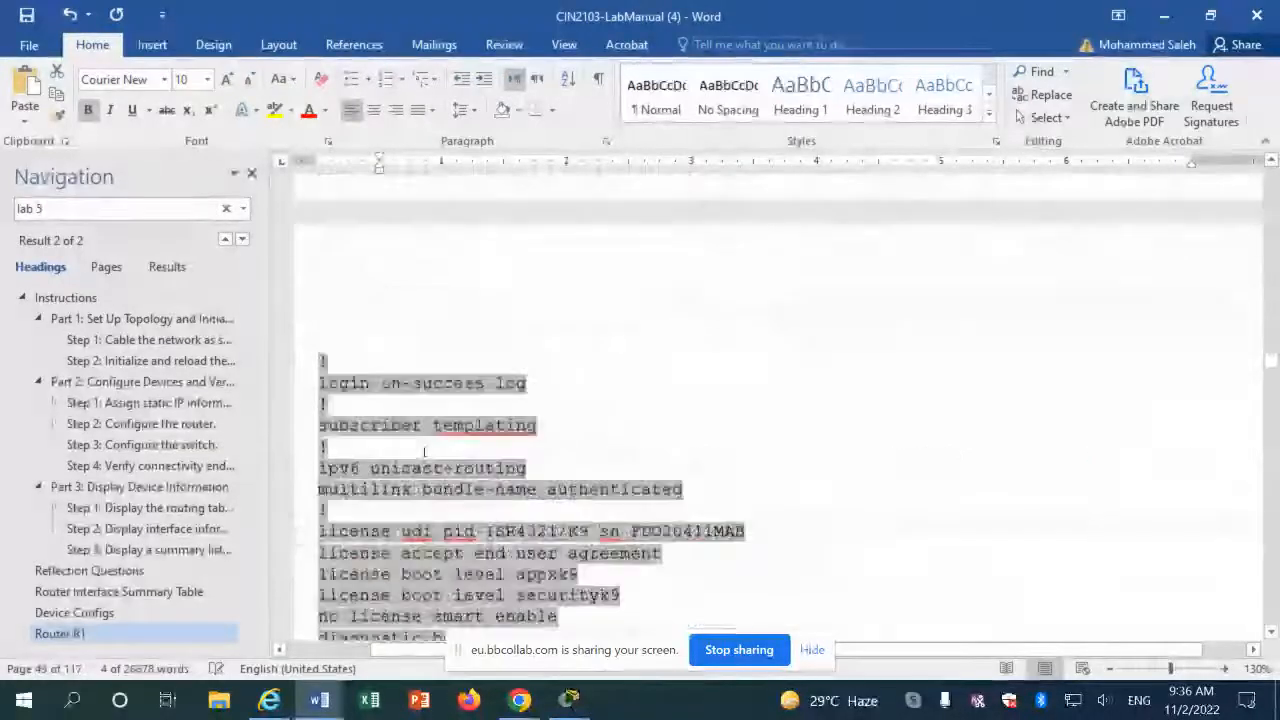
scroll(424, 450, "down", 20)
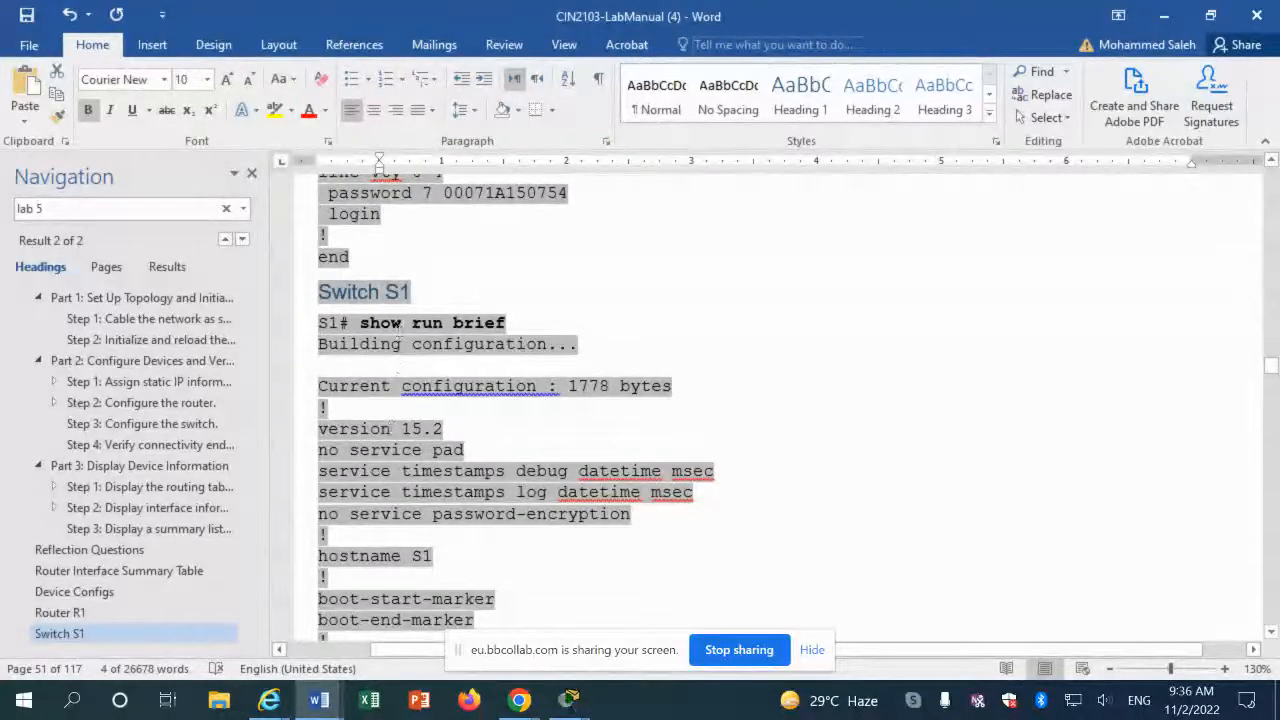
scroll(385, 463, "down", 3)
scroll(385, 463, "down", 15)
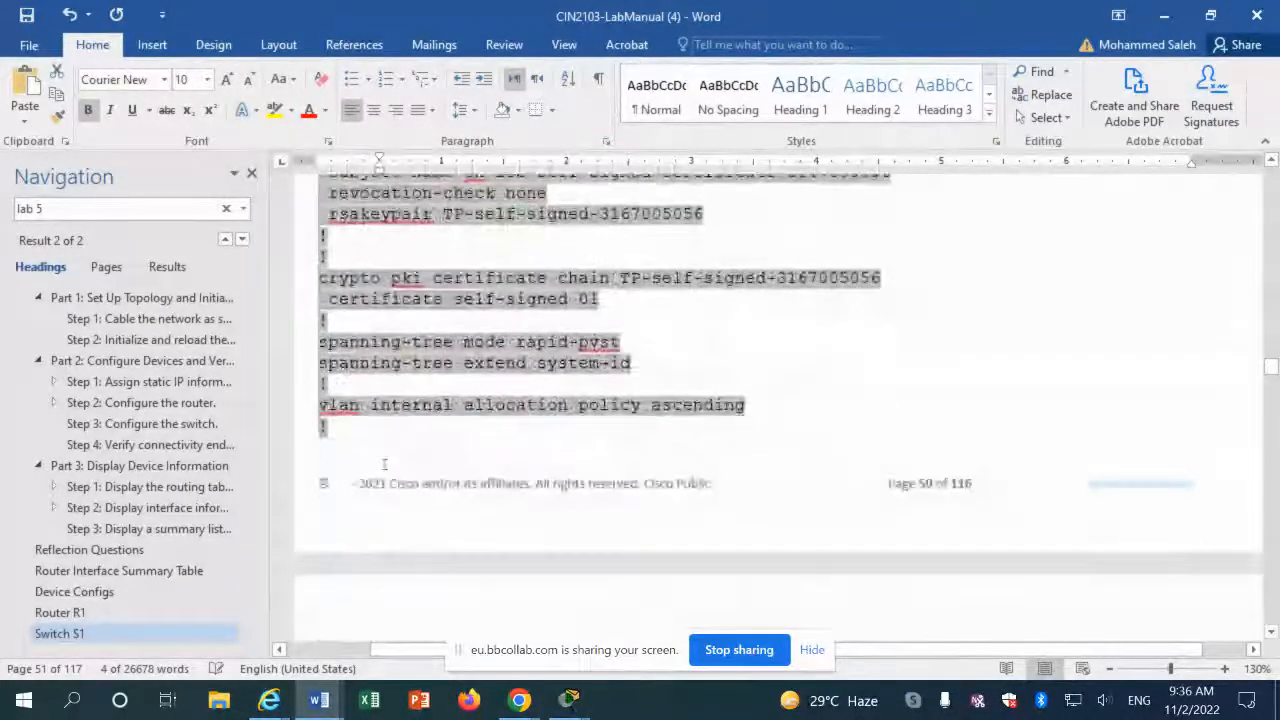
scroll(385, 463, "down", 15)
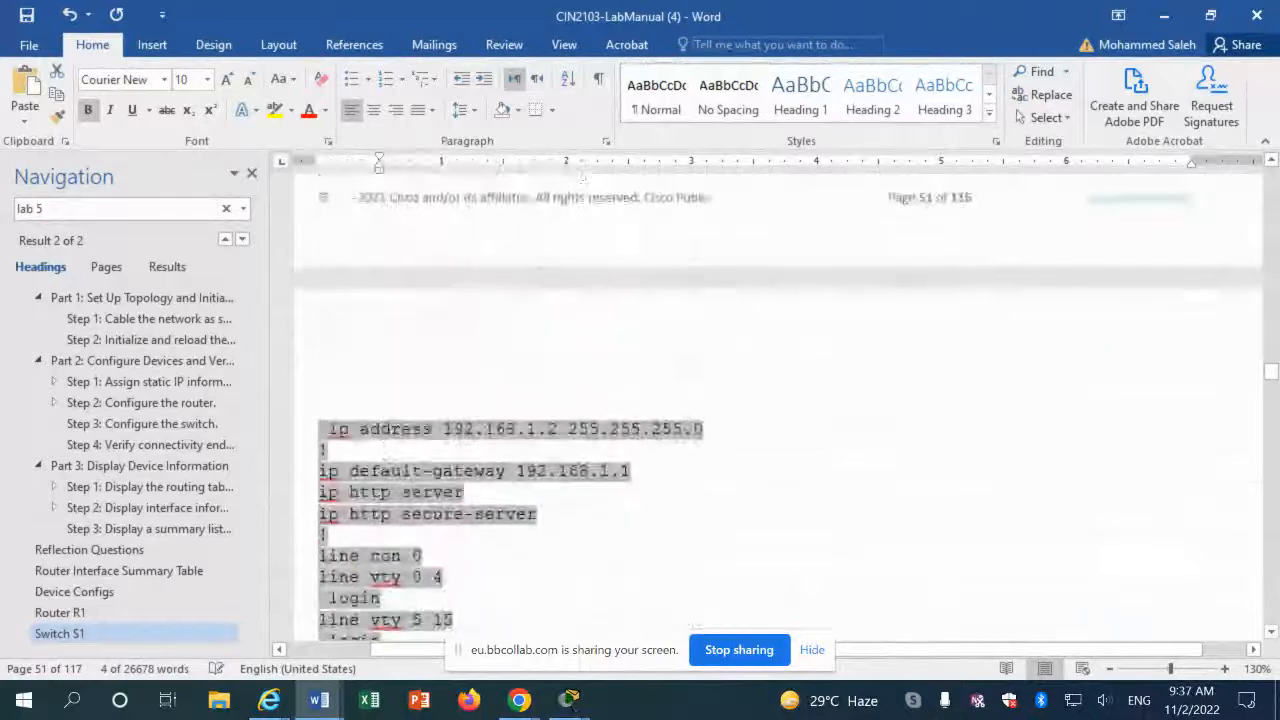
scroll(384, 464, "down", 6)
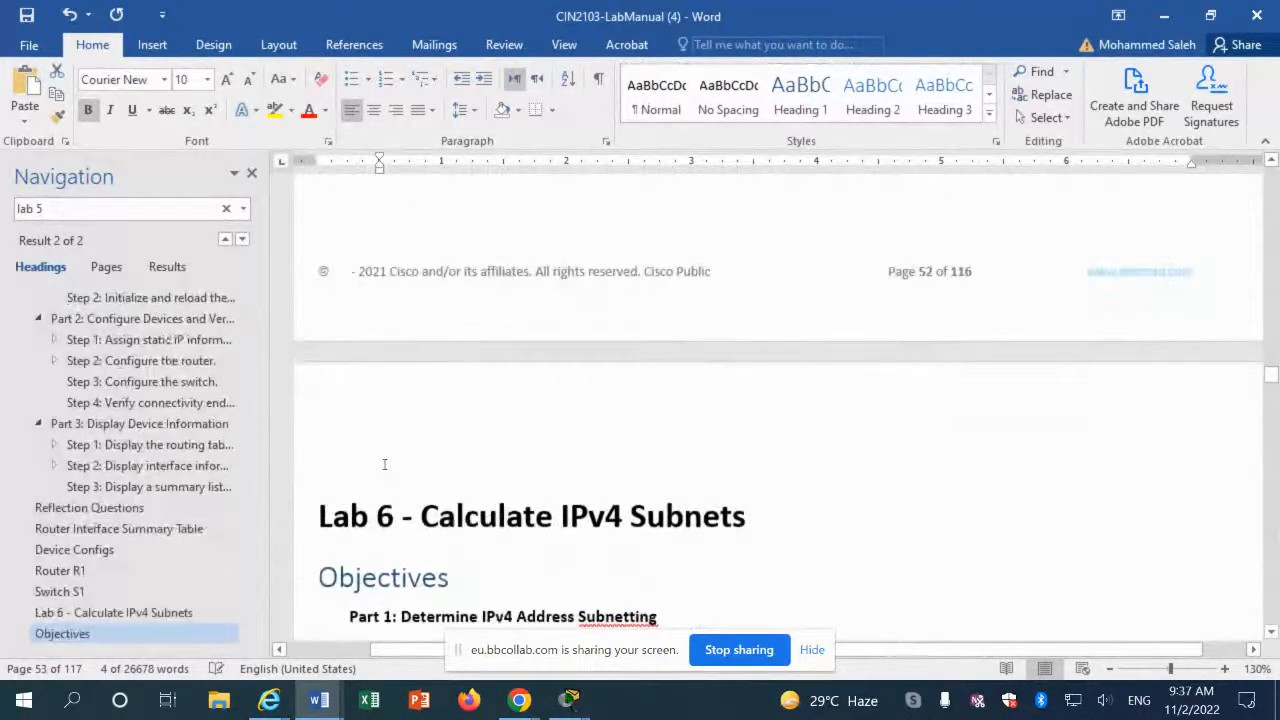
scroll(385, 470, "up", 3)
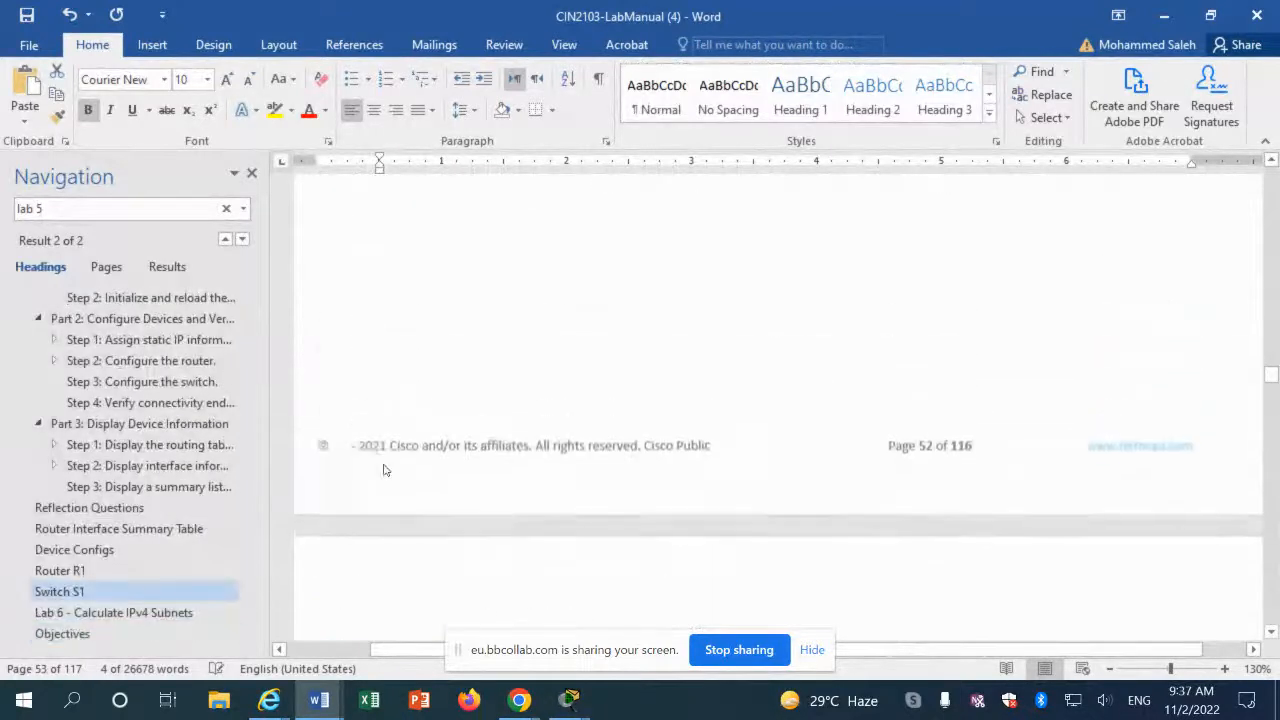
left_click(569, 700)
Step: On S1's console, try entering 'sh run brief' twice, editing the command between attempts
left_click(771, 634)
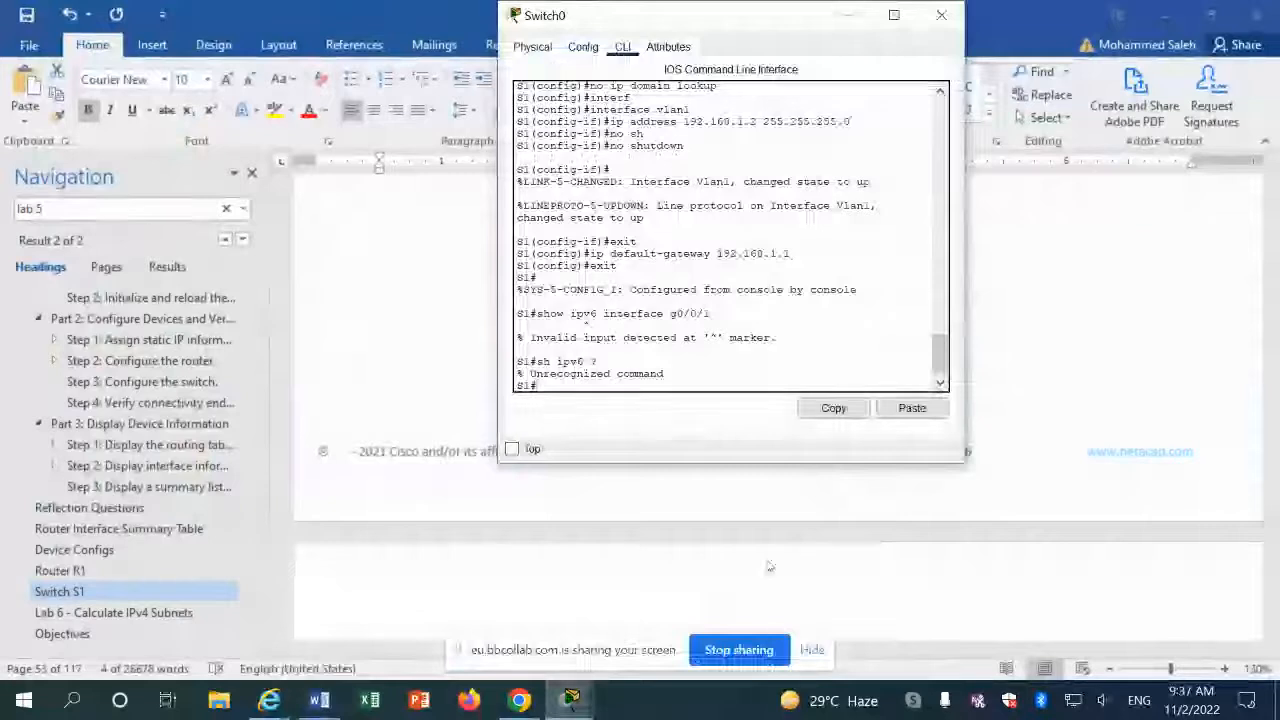
type("sh ")
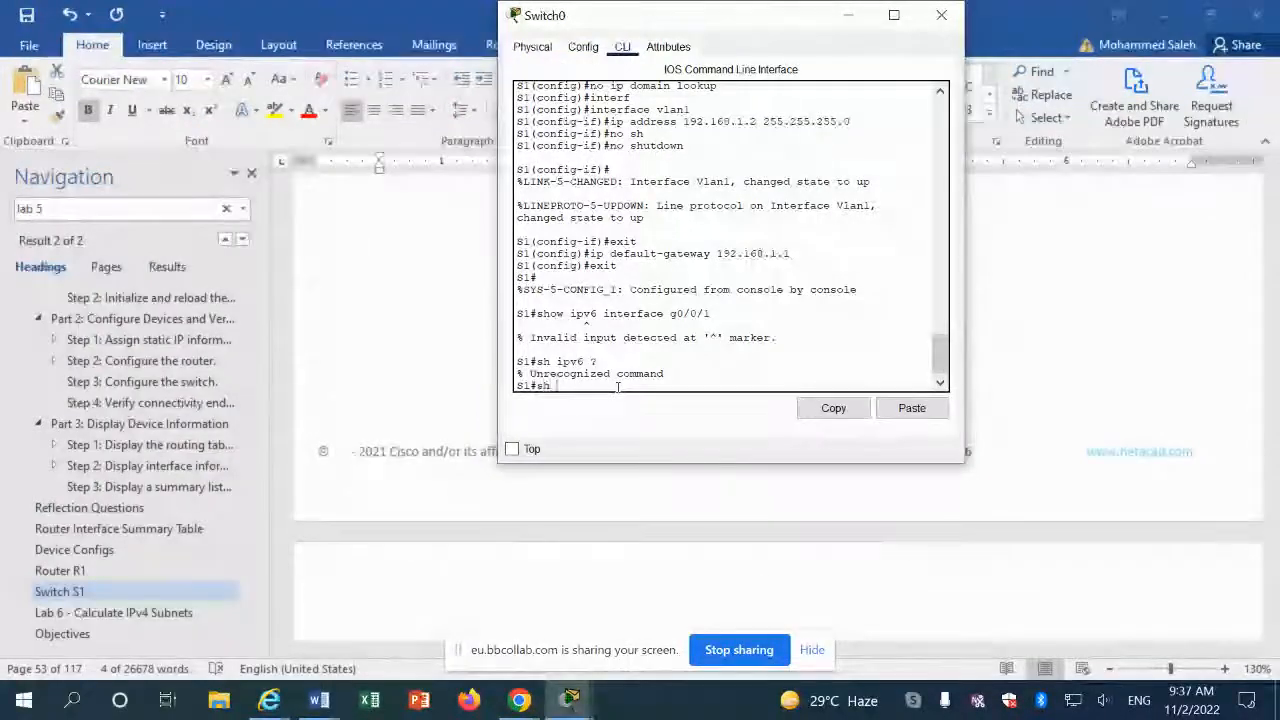
type("run br")
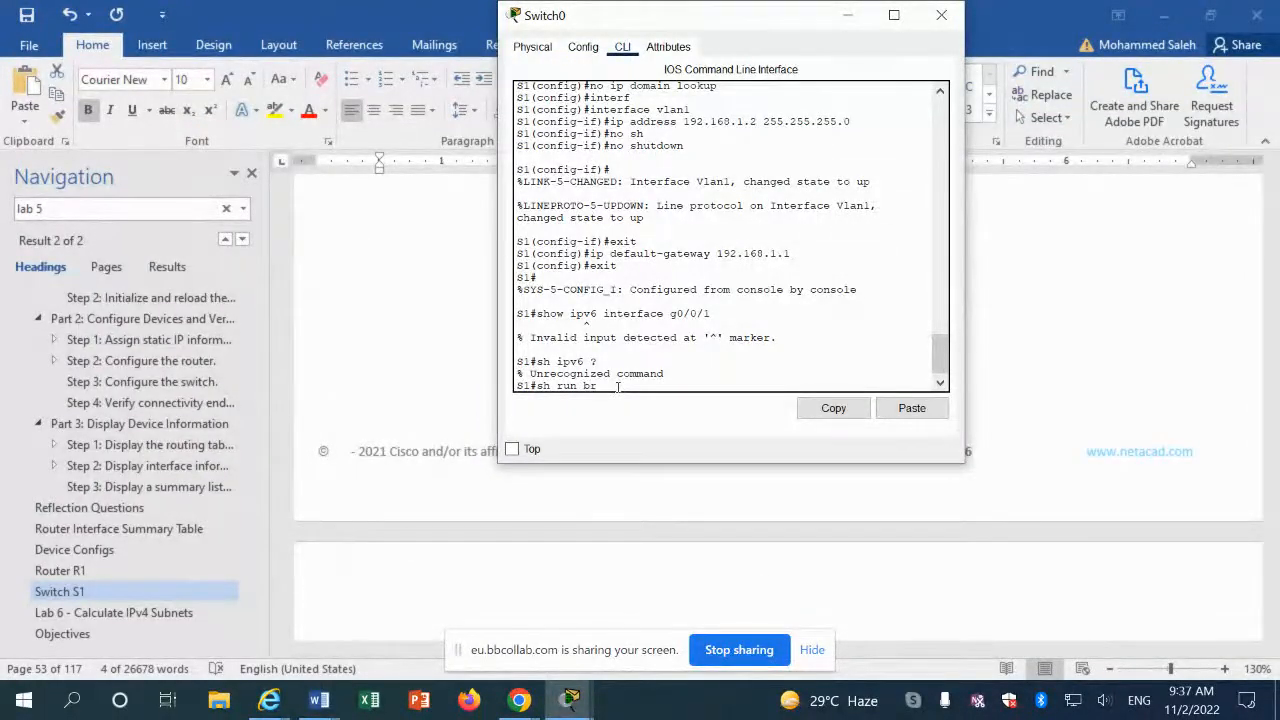
key("Tab")
key("BackSpace")
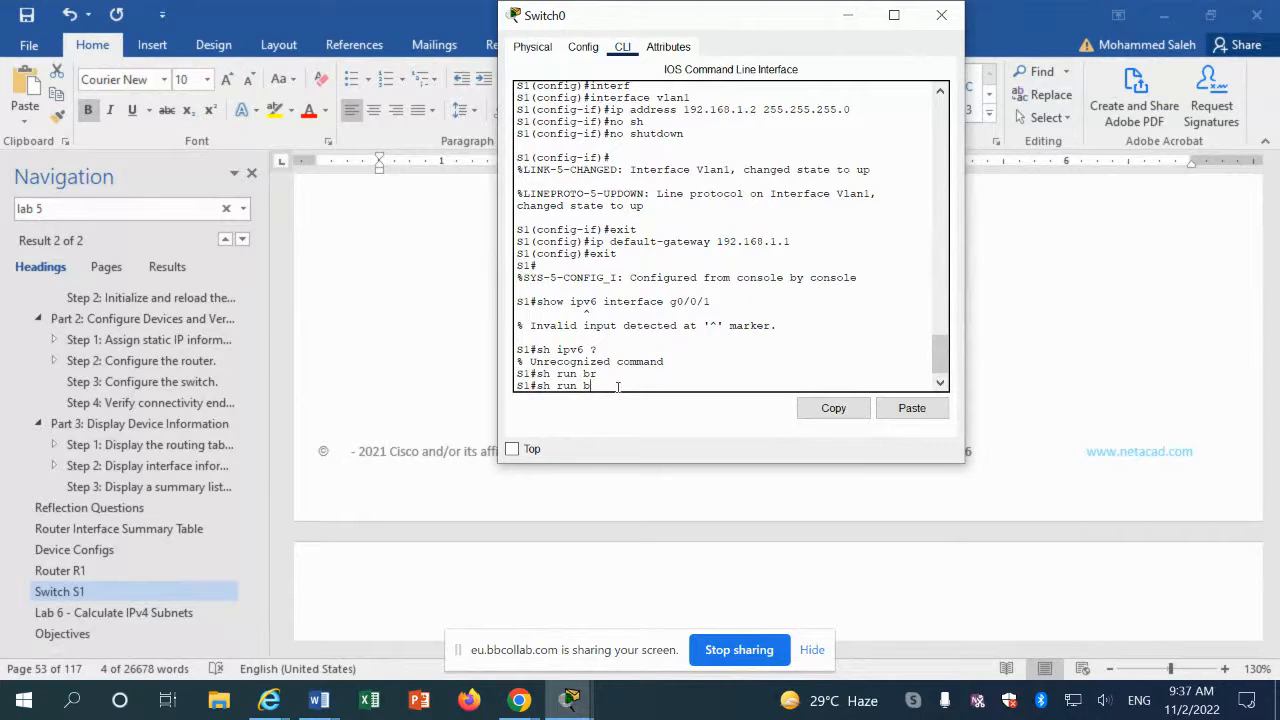
type("rief")
key("Return")
key("Up")
key("BackSpace")
key("BackSpace")
key("BackSpace")
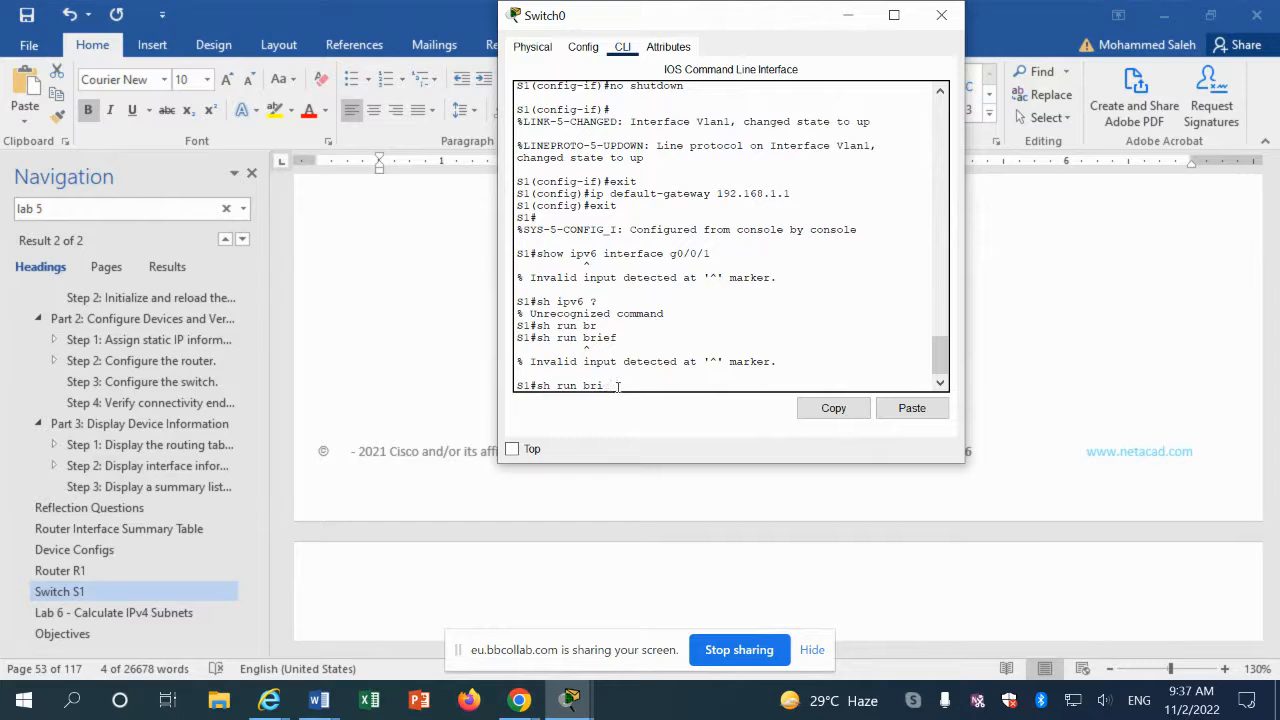
type("eif")
key("Return")
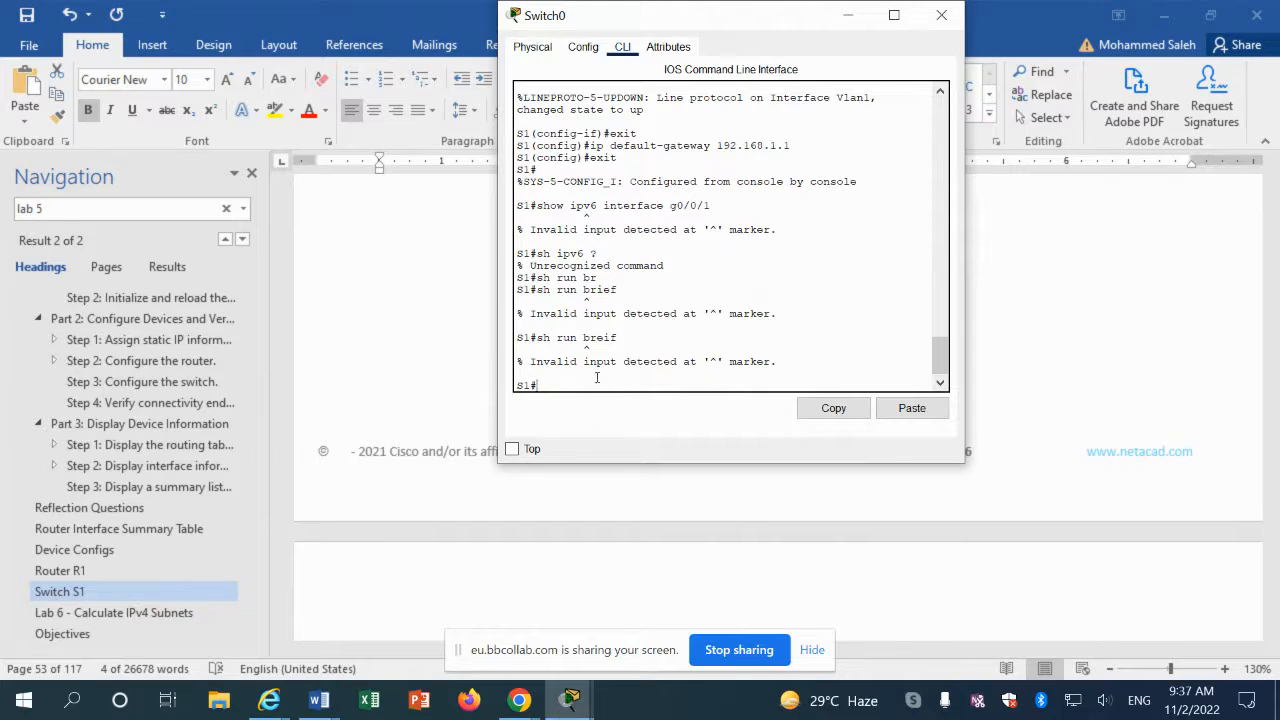
Step: Display S1's full running configuration with 'sh run', paging through to confirm VLAN 1 at 192.168.1.2
type("sh run")
key("Return")
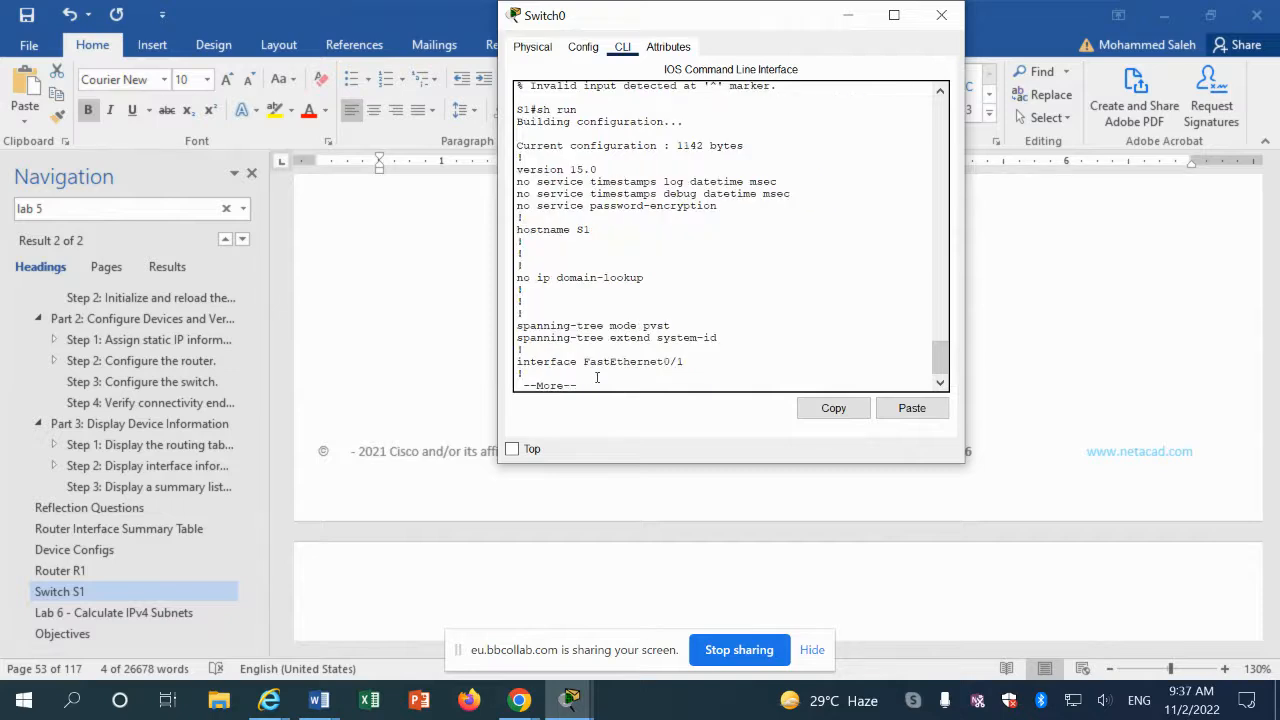
key("space")
key("space")
key("space")
key("space")
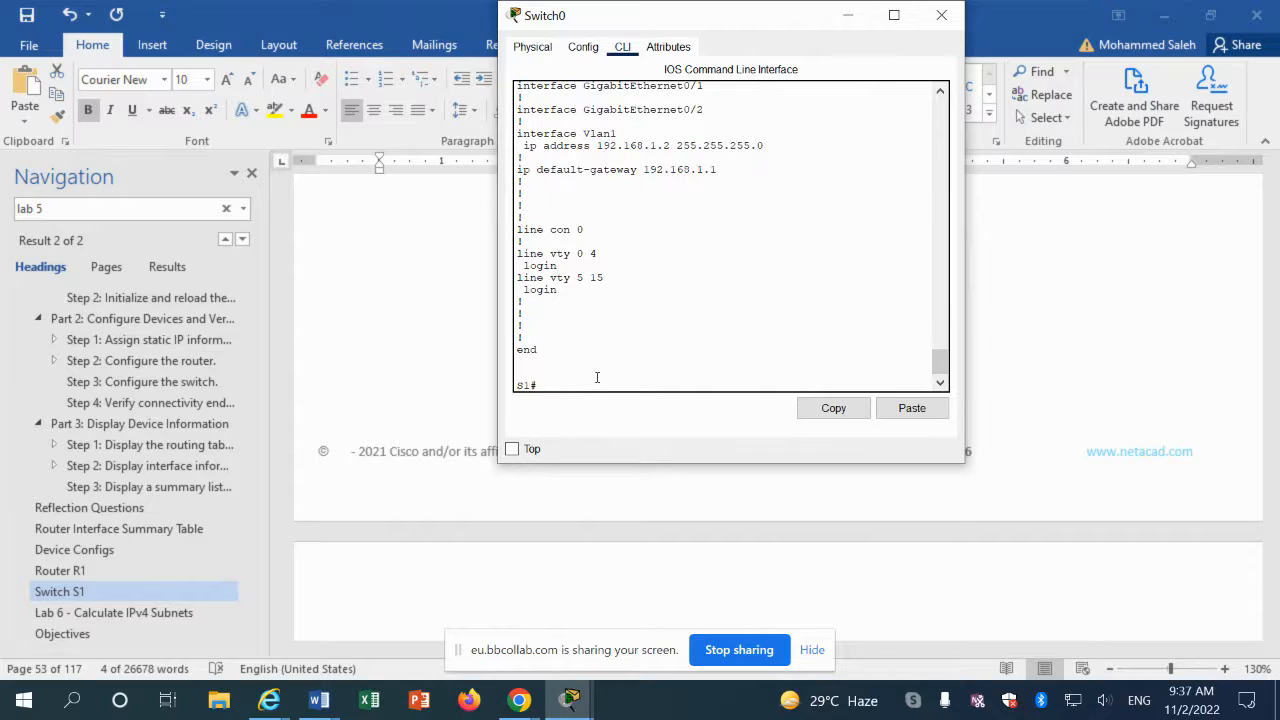
left_click(565, 703)
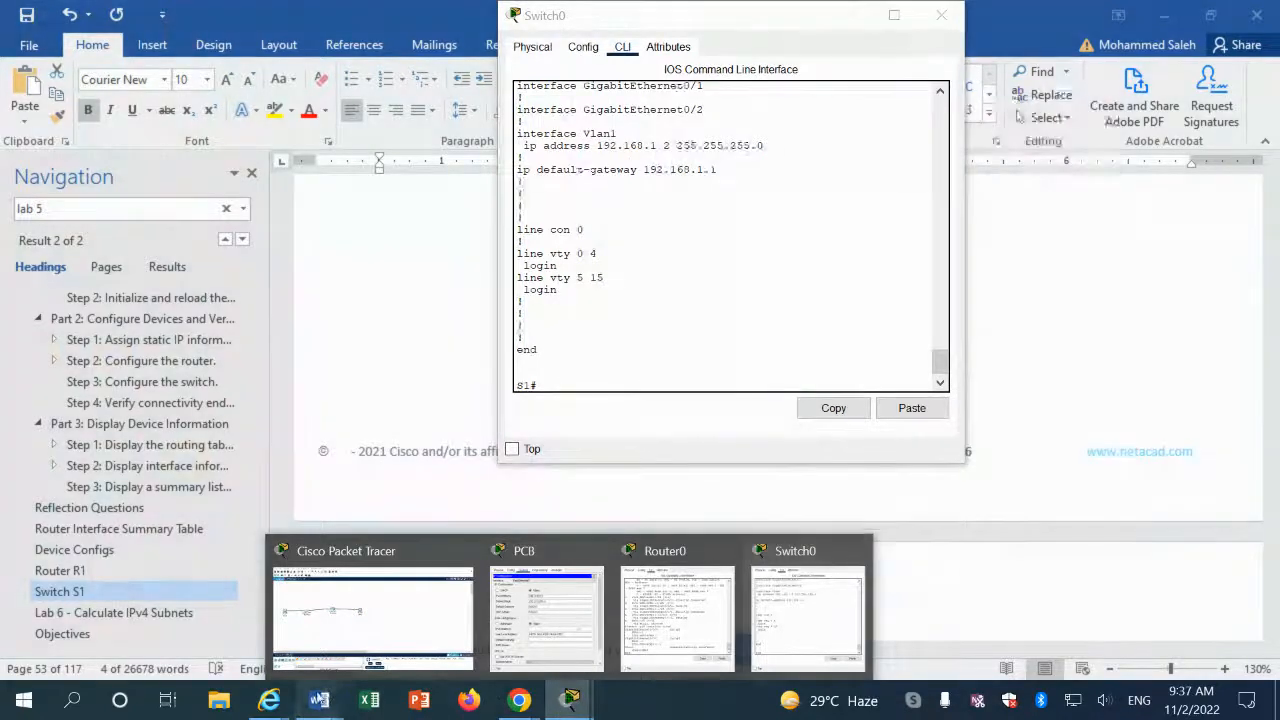
Step: Scroll up to the manual's Switch S1 heading and copy its 'show run brief' command line
mouse_move(319, 700)
left_click(470, 610)
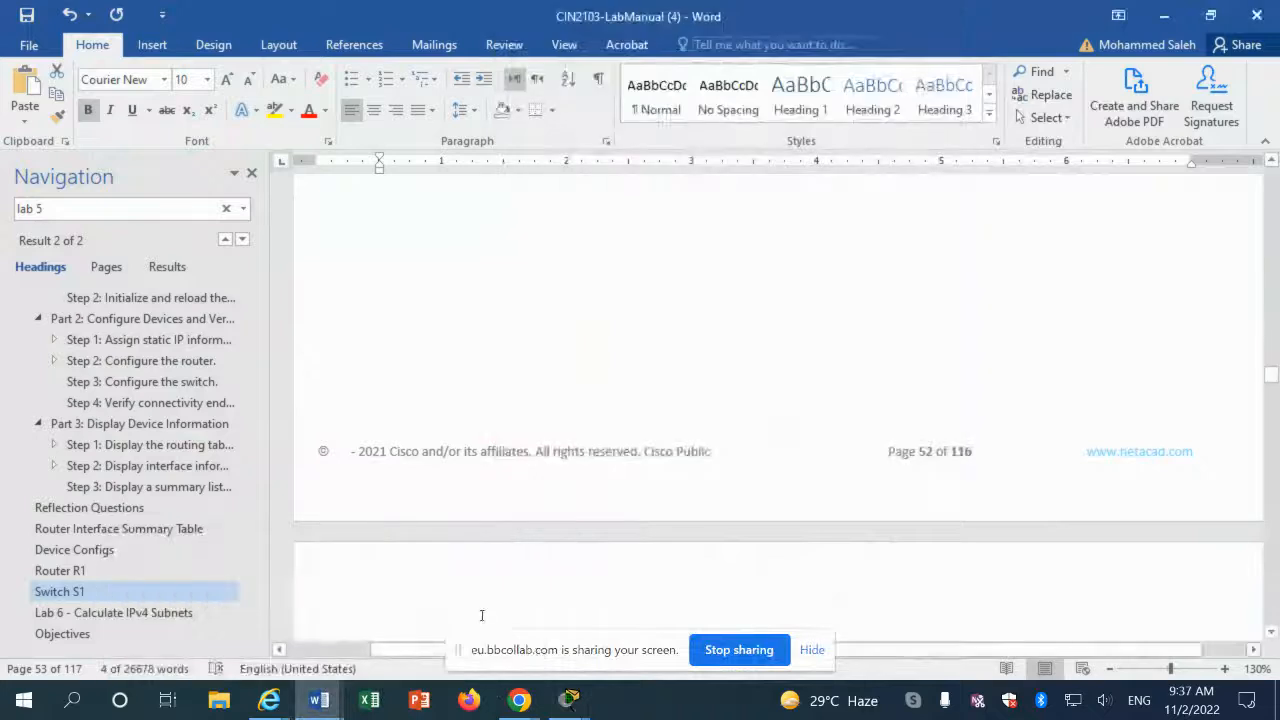
scroll(543, 553, "up", 10)
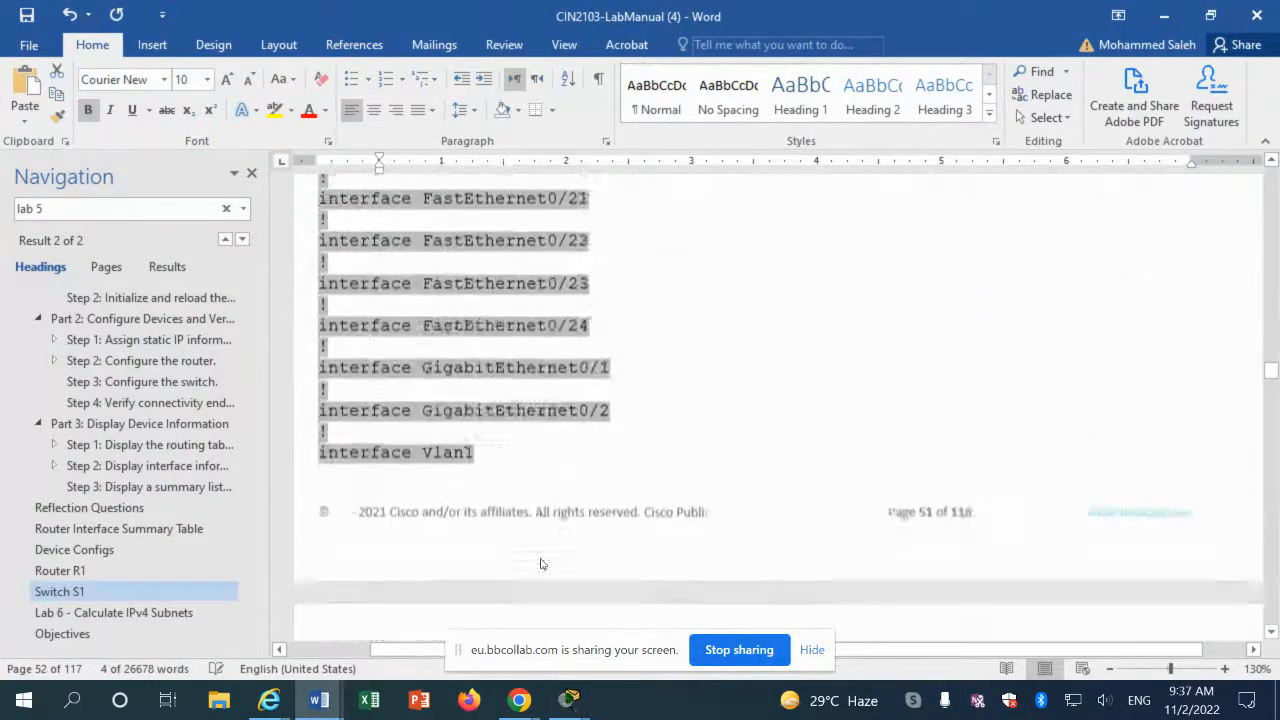
scroll(541, 557, "up", 15)
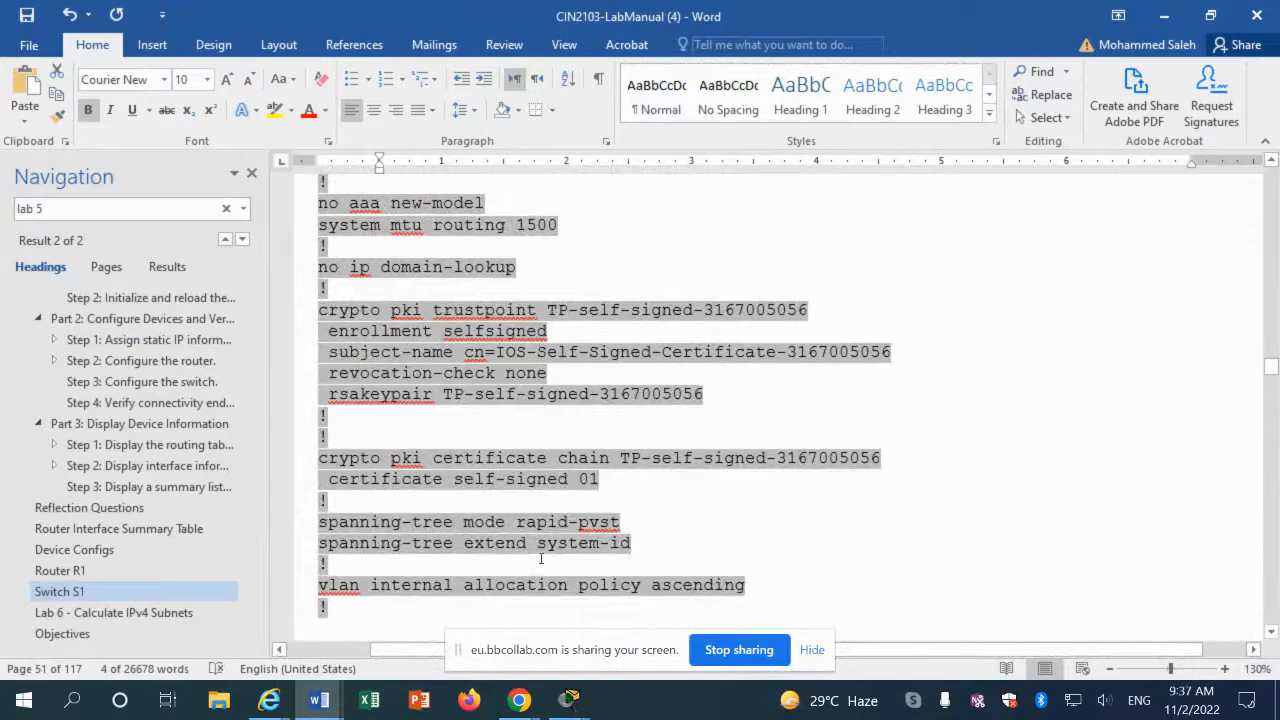
scroll(530, 550, "up", 12)
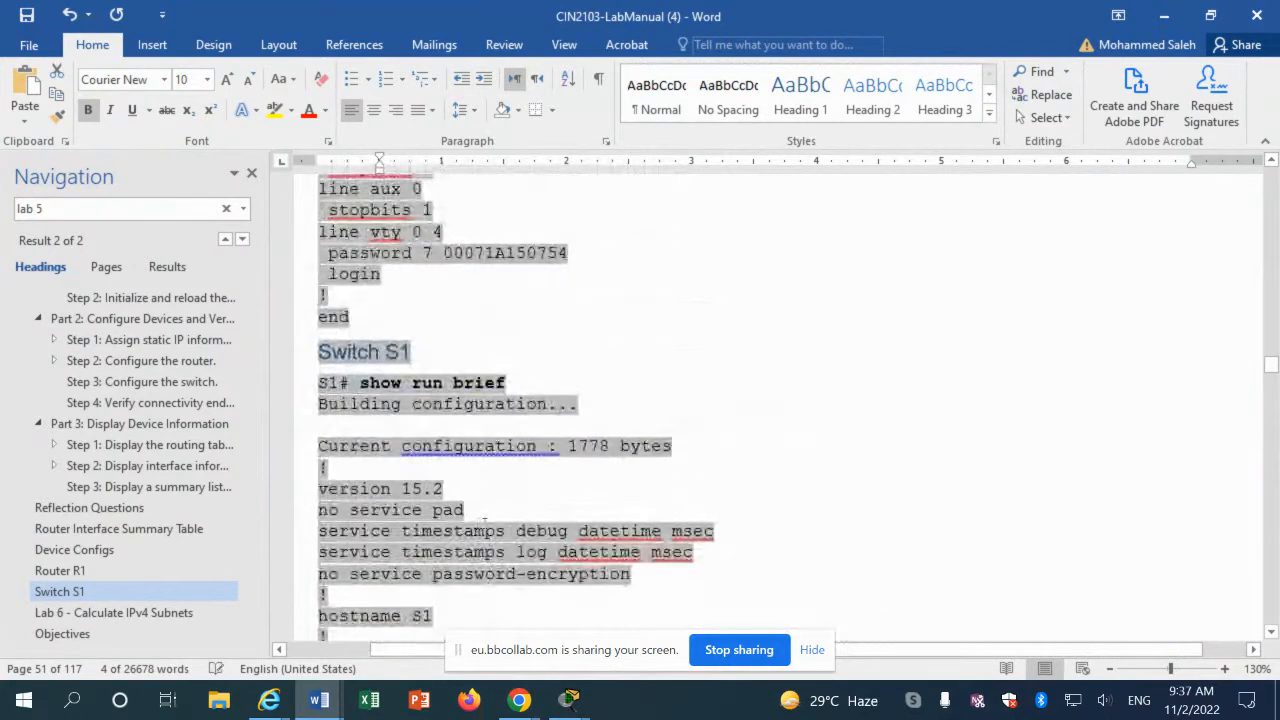
left_click(465, 384)
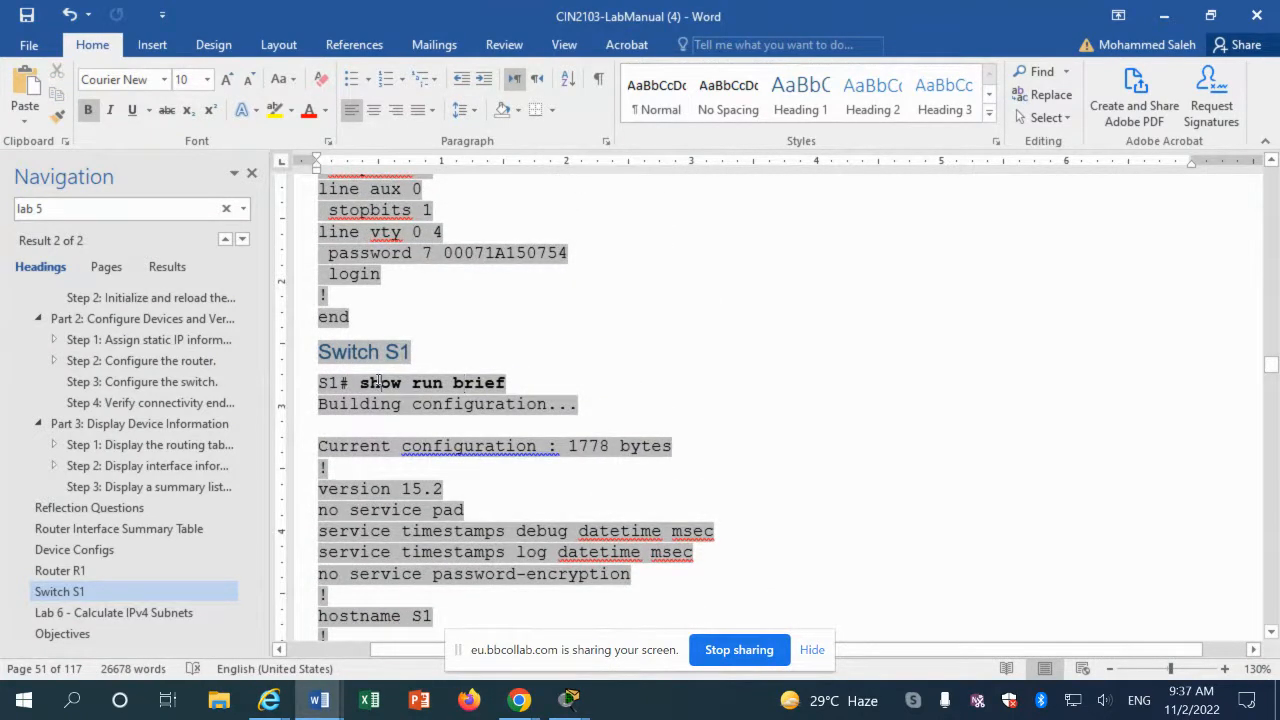
left_click_drag(379, 383, 502, 383)
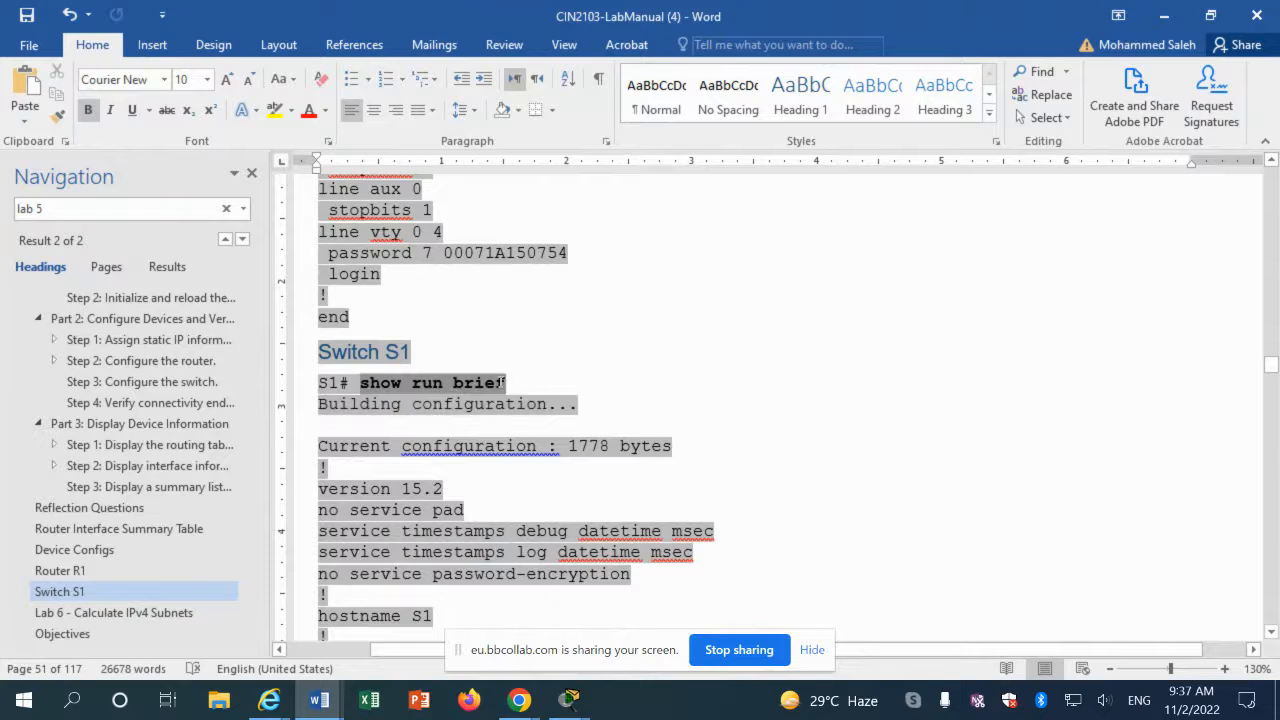
right_click(502, 384)
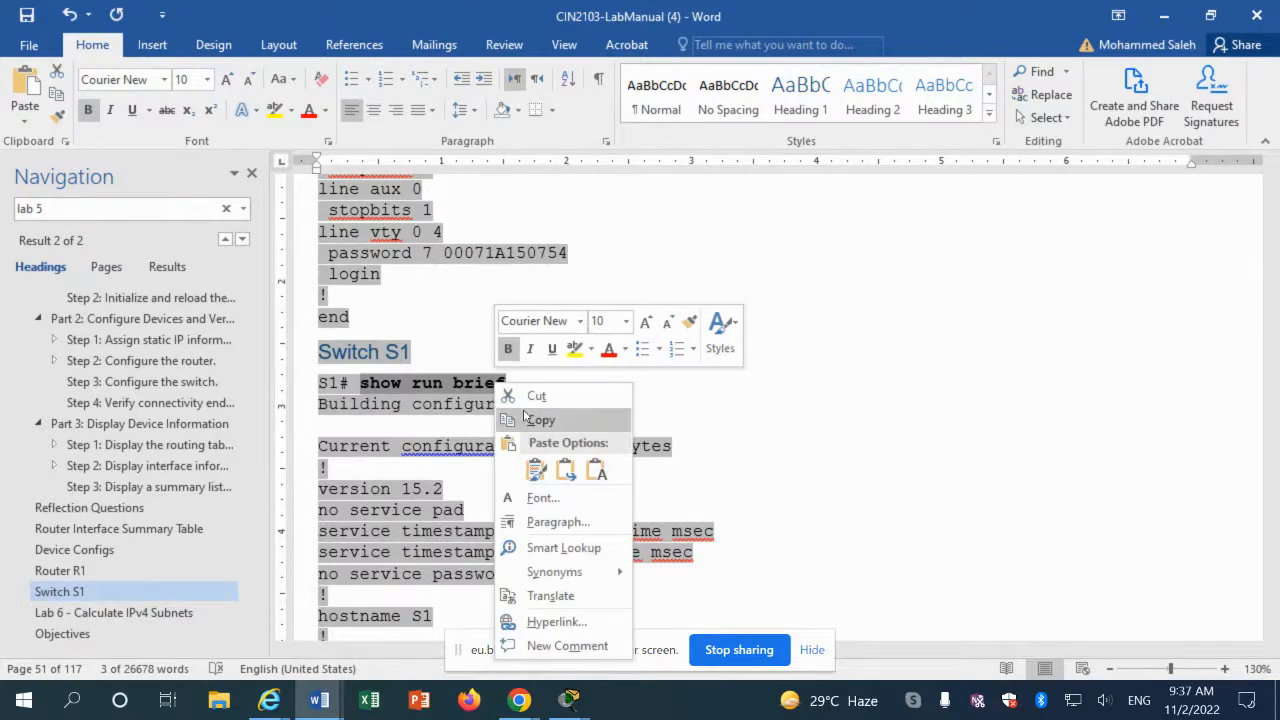
left_click(524, 418)
left_click(569, 700)
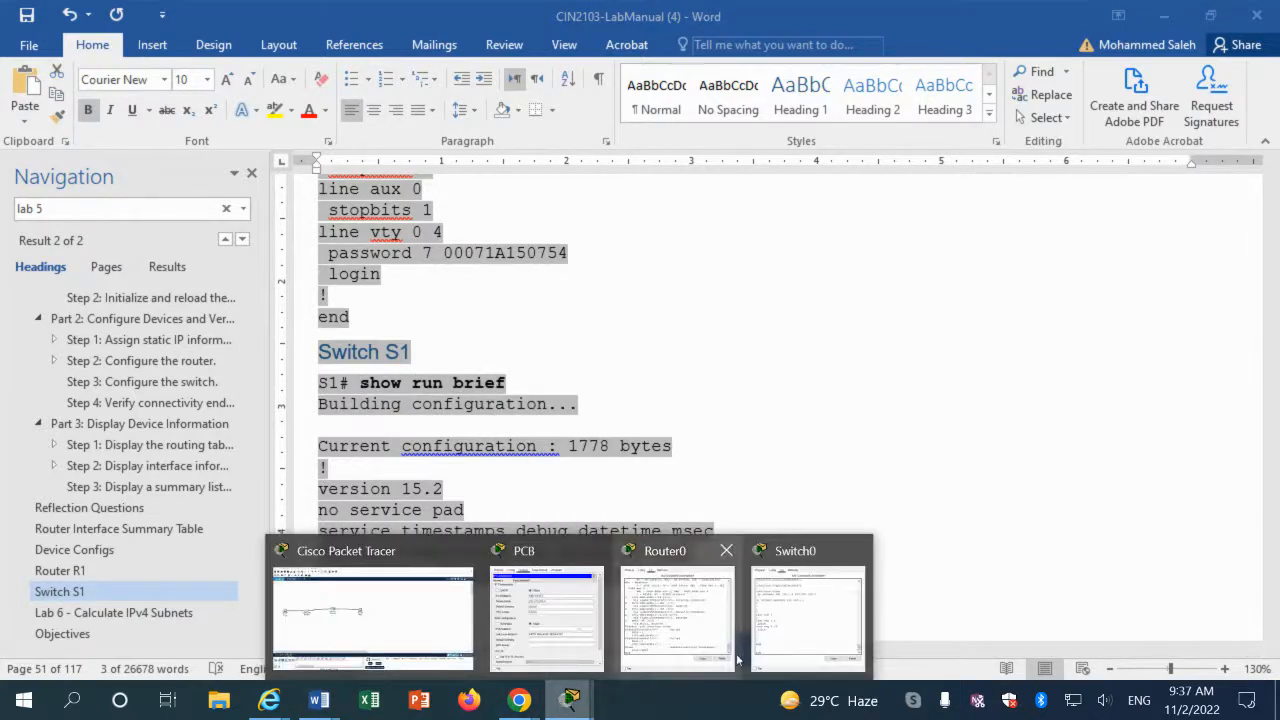
Step: Paste 'show run brief' into S1's console and run it, getting an invalid input error
left_click(805, 615)
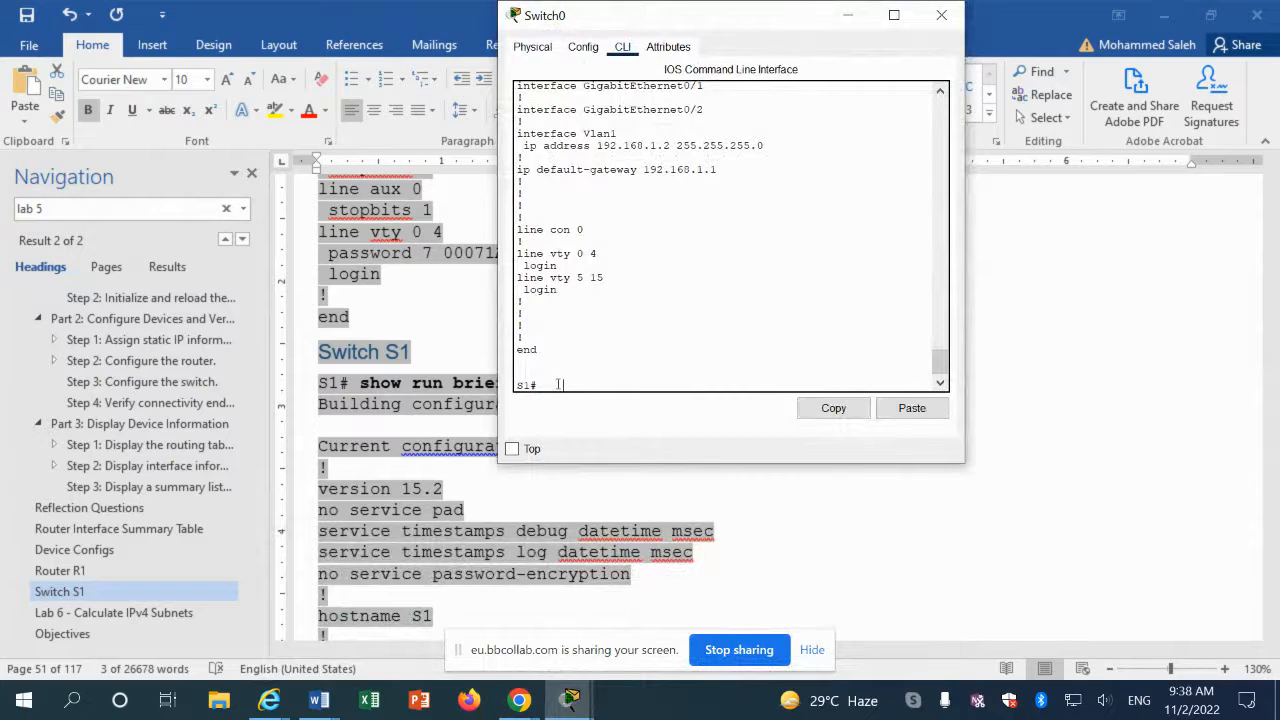
key("Return")
left_click(888, 418)
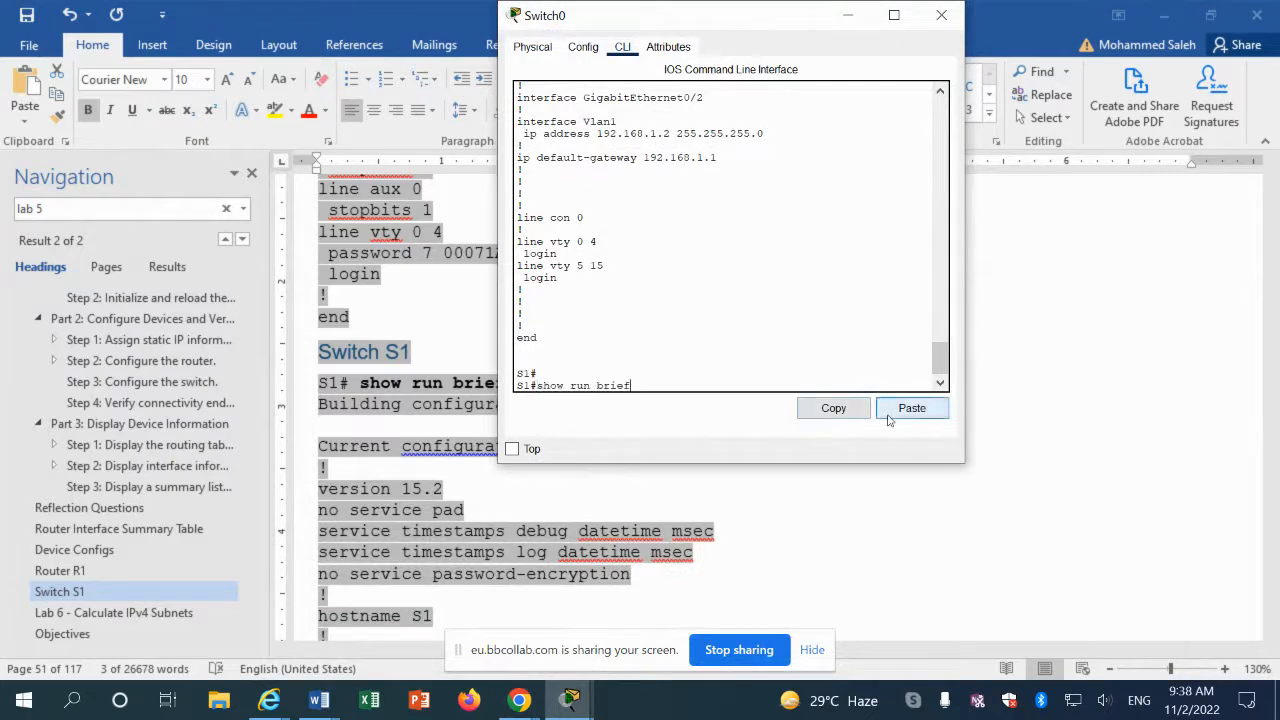
key("Return")
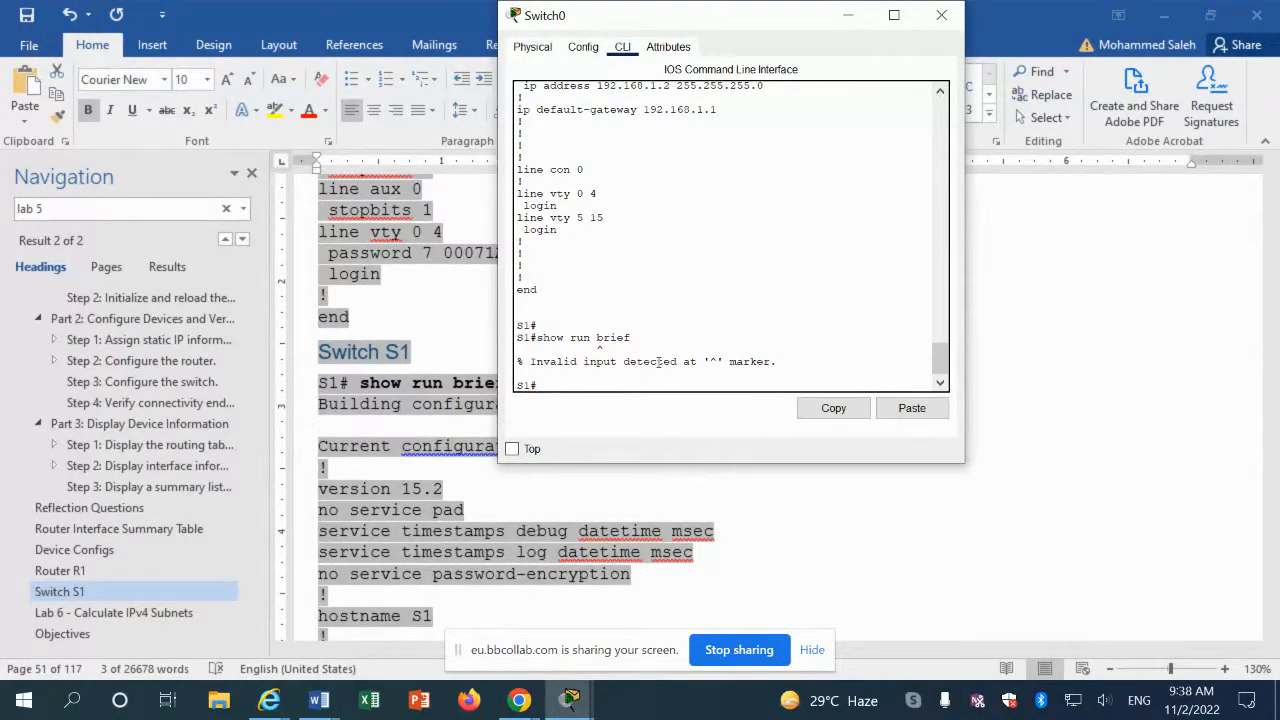
left_click(569, 700)
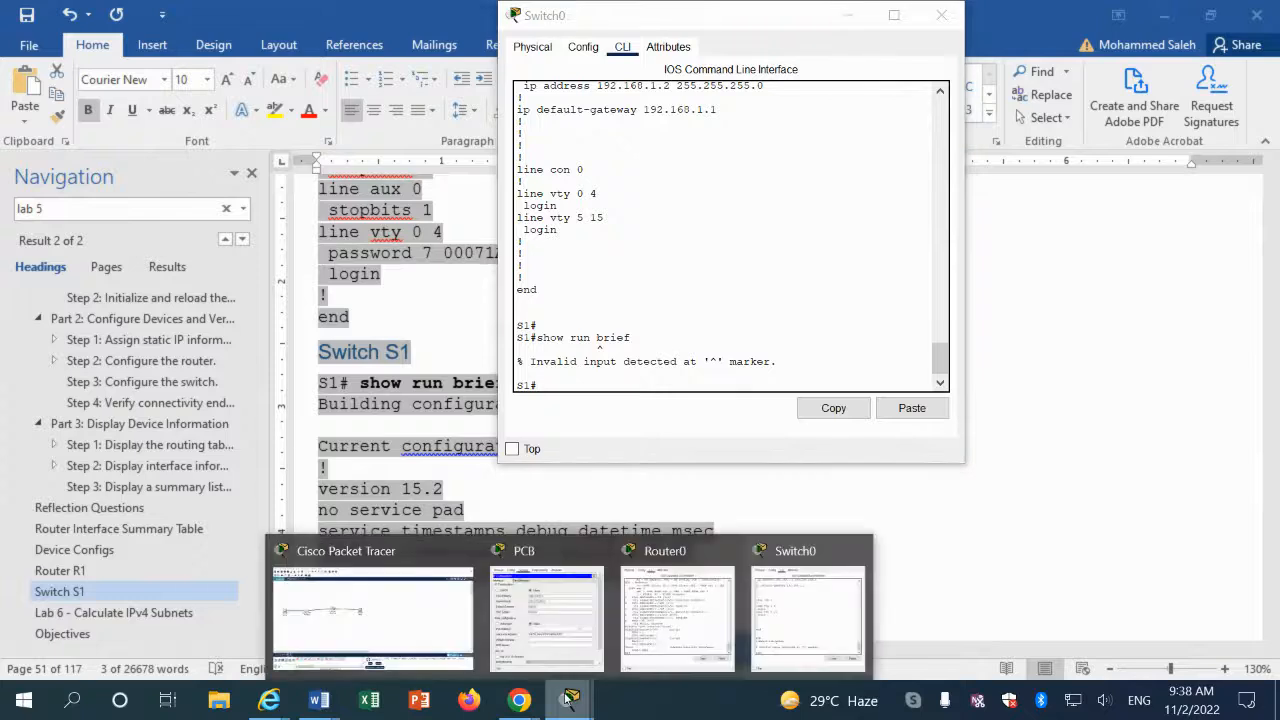
Step: Show R1's running configuration with 'sh run' and page through all of it
left_click(667, 643)
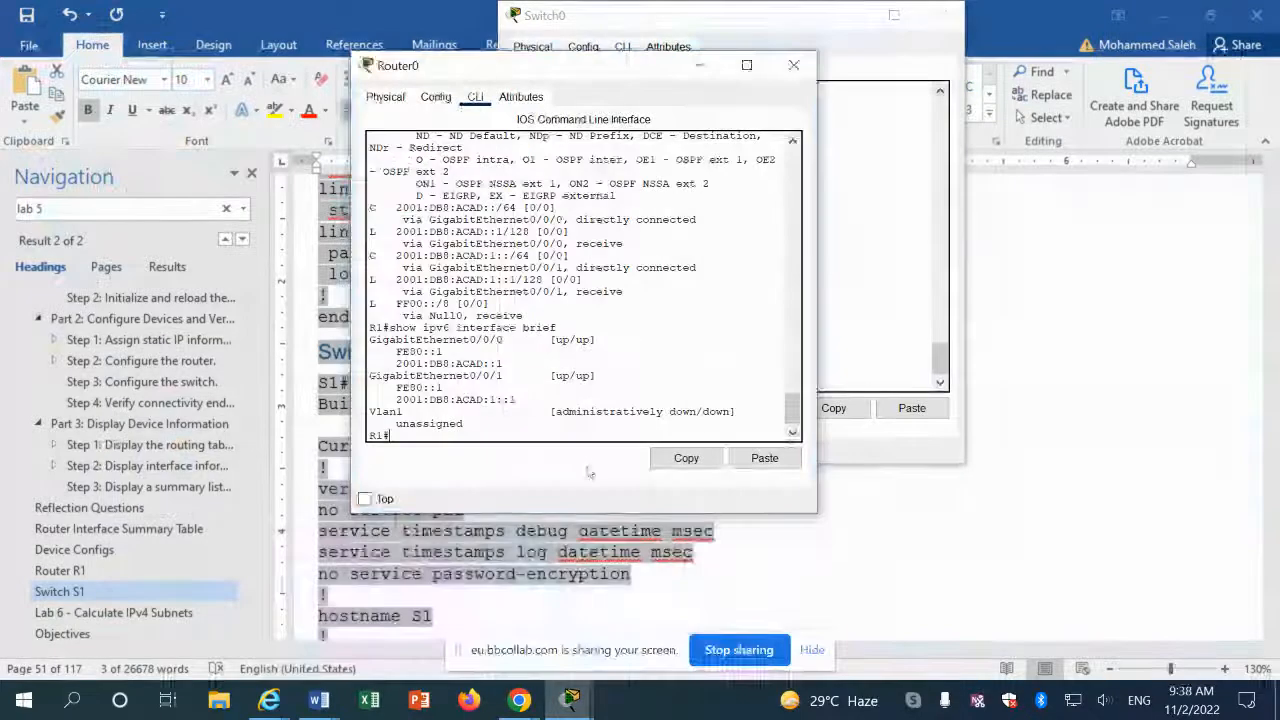
type("sh ")
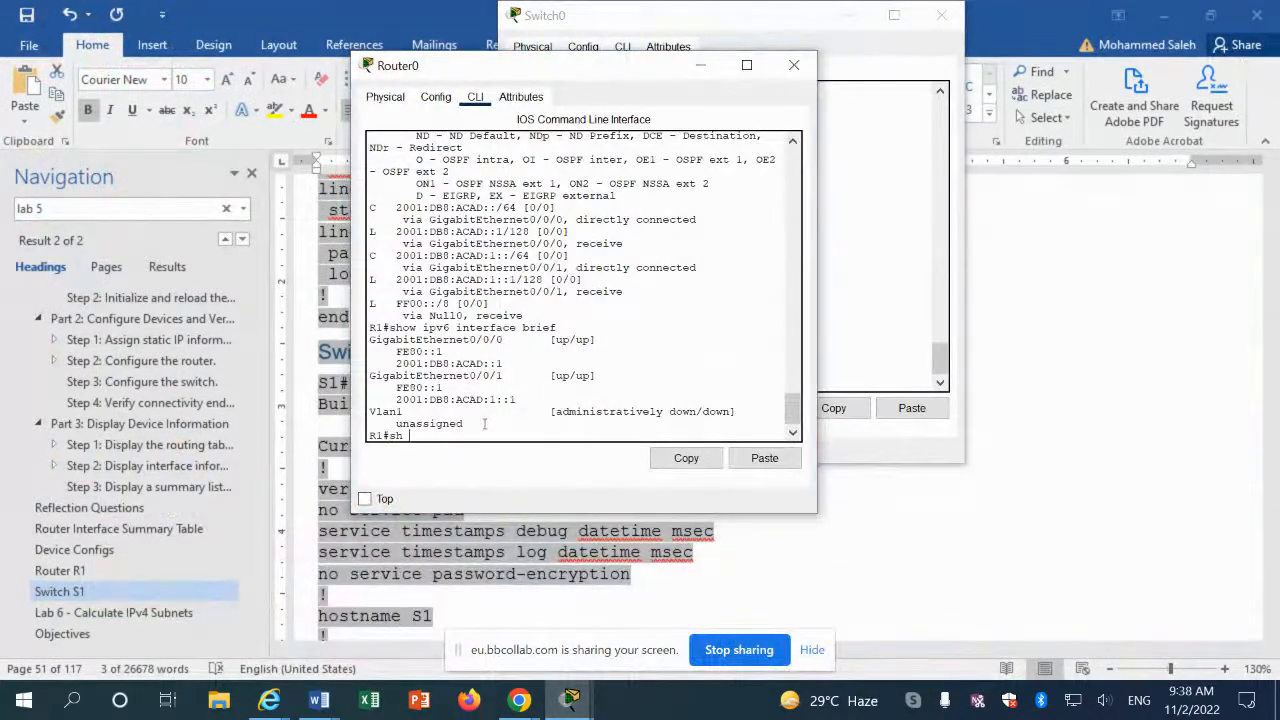
type("run")
key("Return")
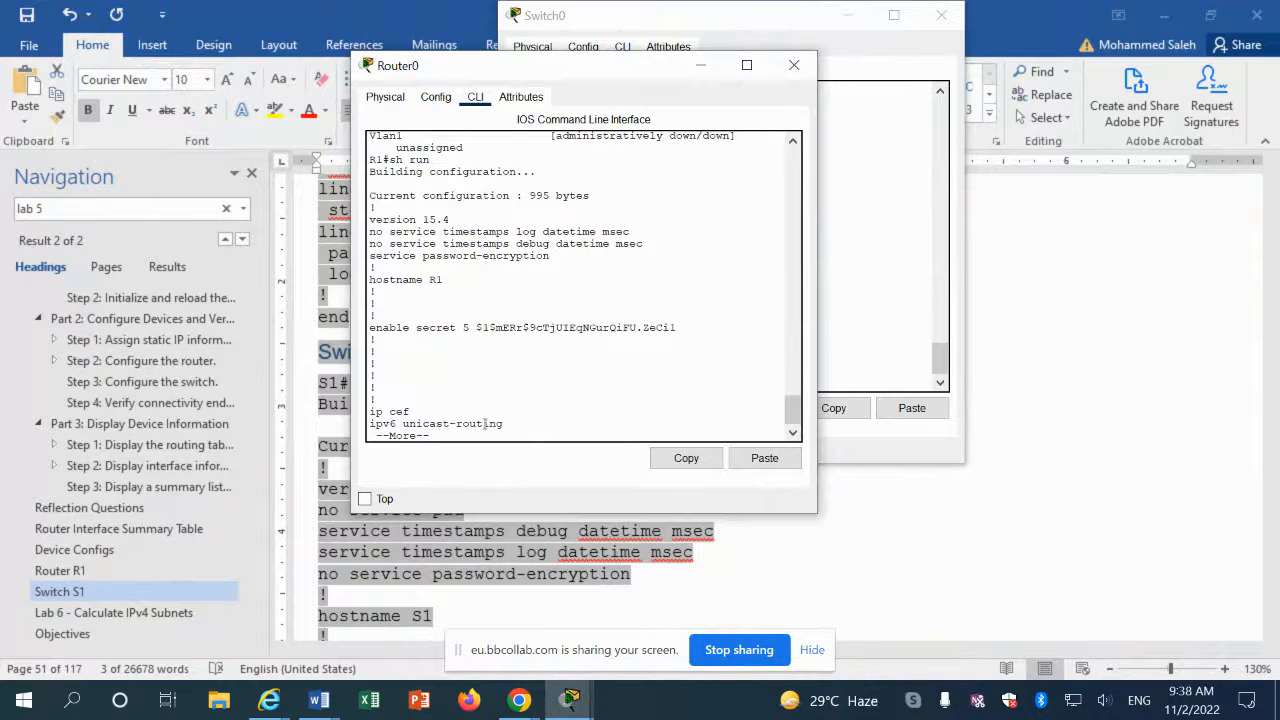
key("space")
key("space")
key("Return")
key("Return")
key("Return")
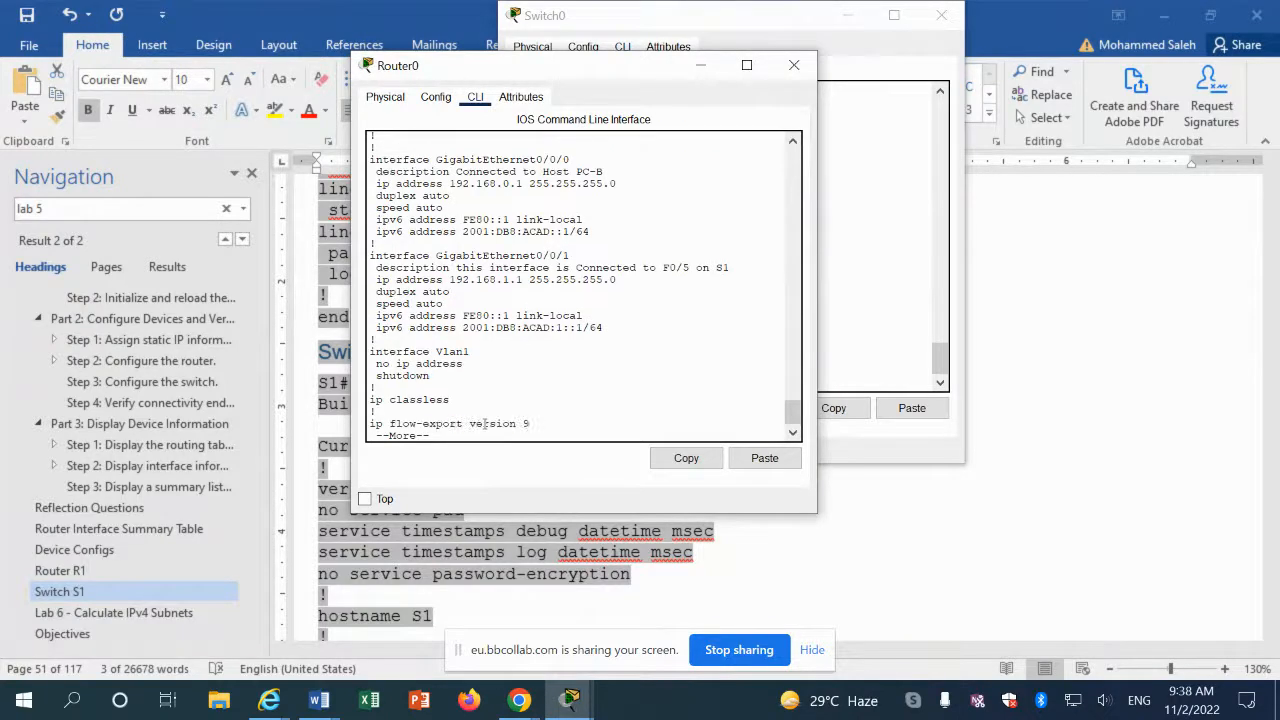
key("space")
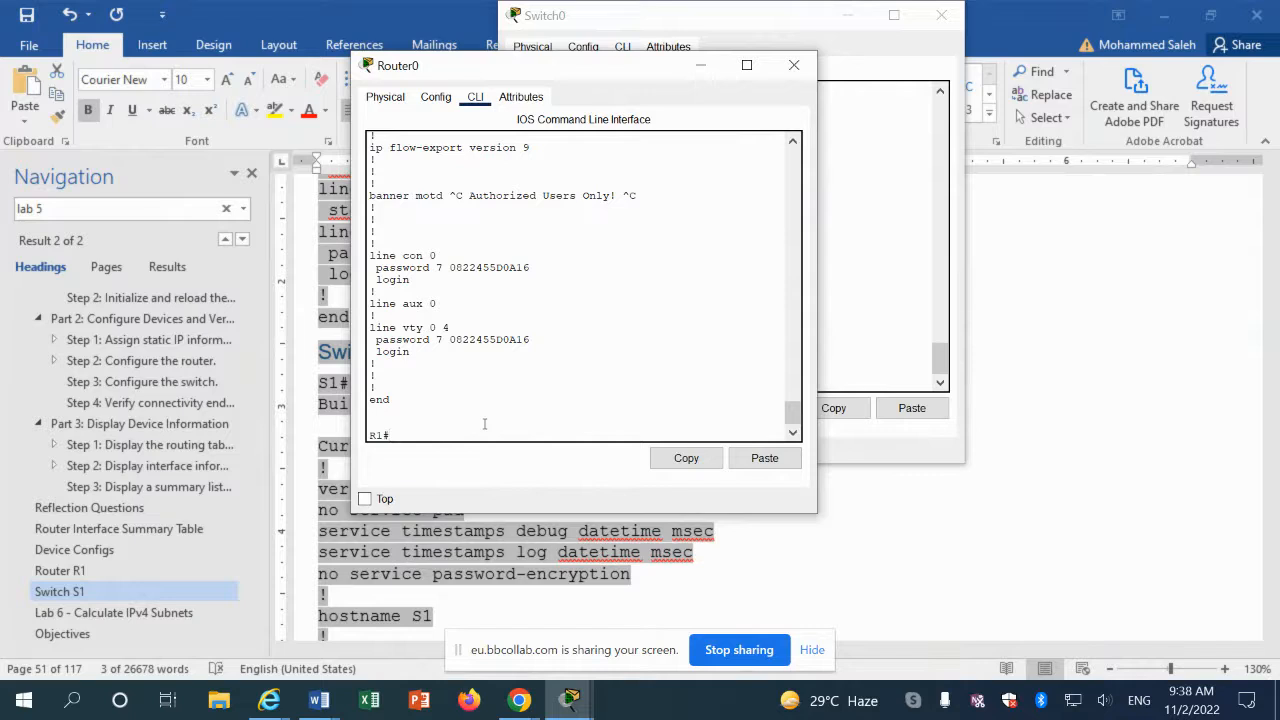
Step: Save R1's running configuration to startup-config with 'copy run start', getting [OK]
type("copy run start")
key("Tab")
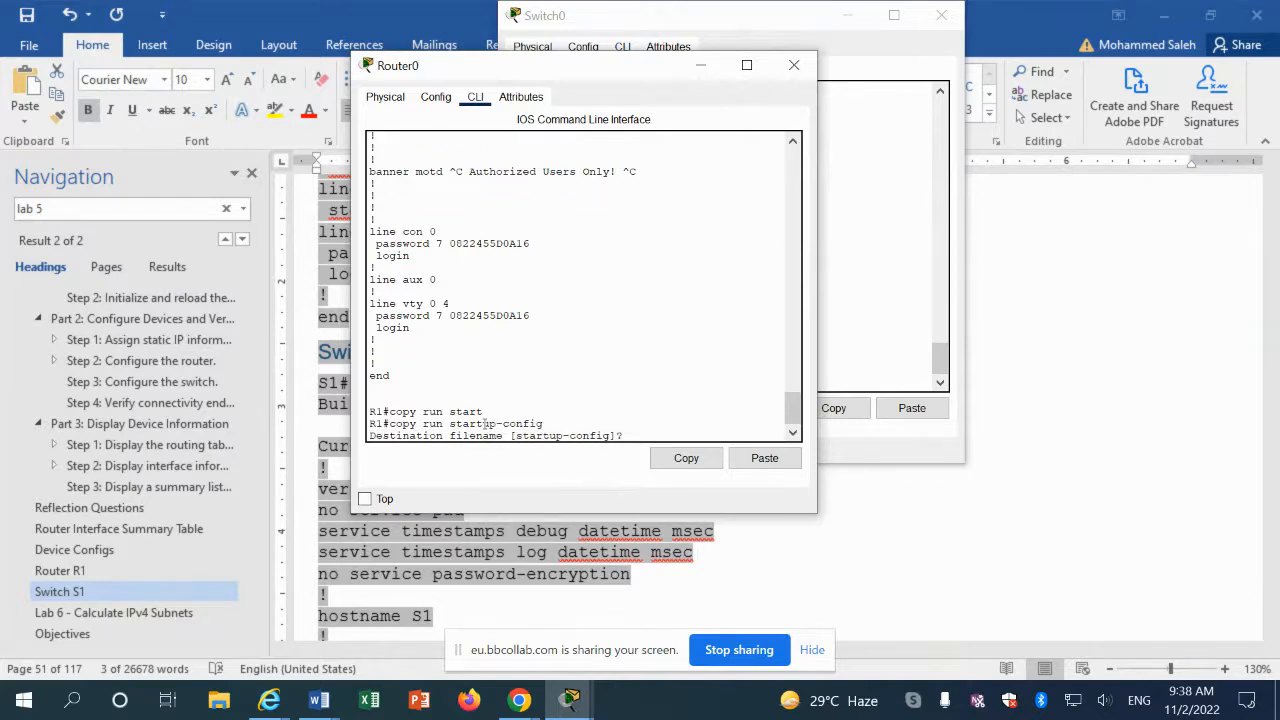
key("Return")
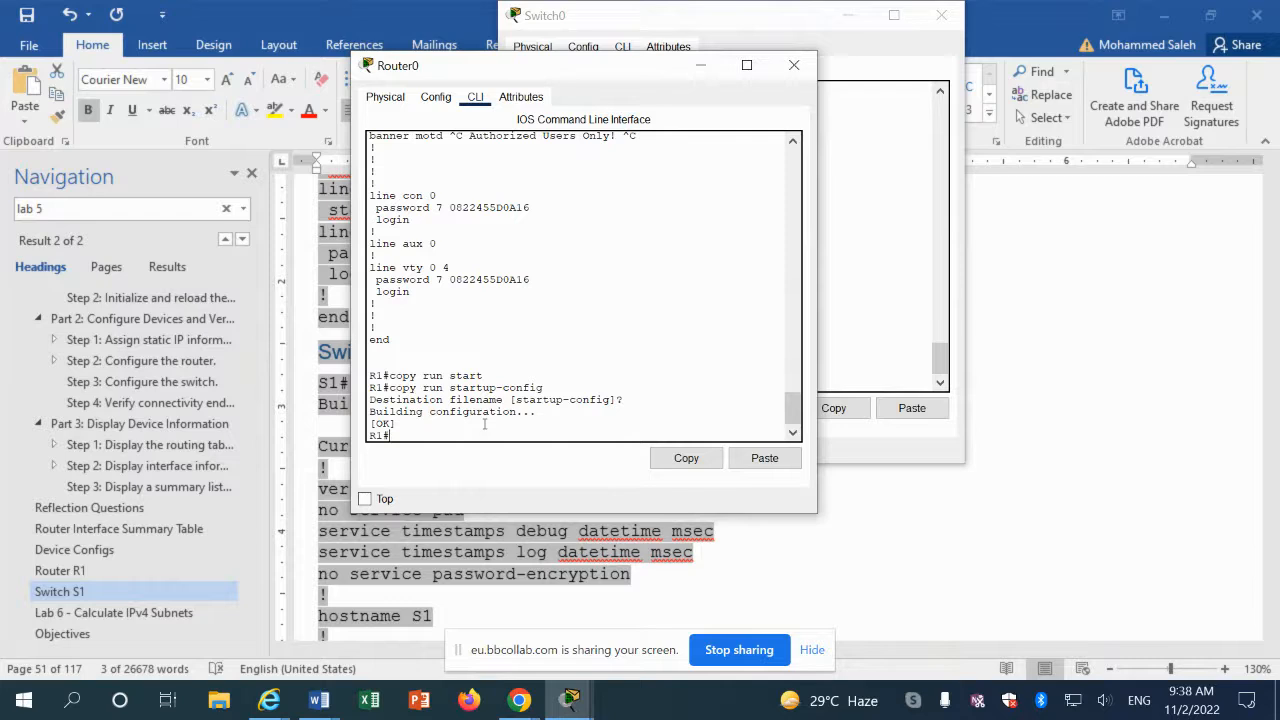
left_click(850, 297)
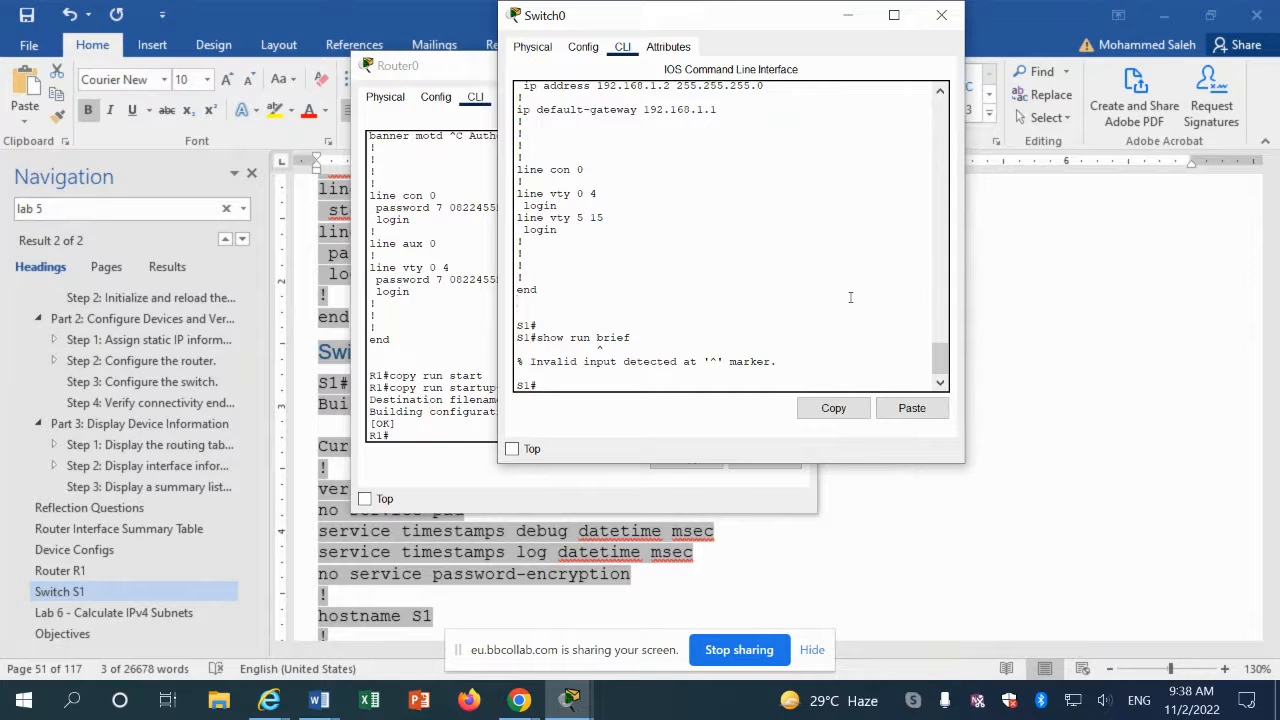
Step: Run 'copy run start' on S1 and confirm the startup-config destination, getting [OK]
type("copy run start")
key("Tab")
key("Return")
key("Return")
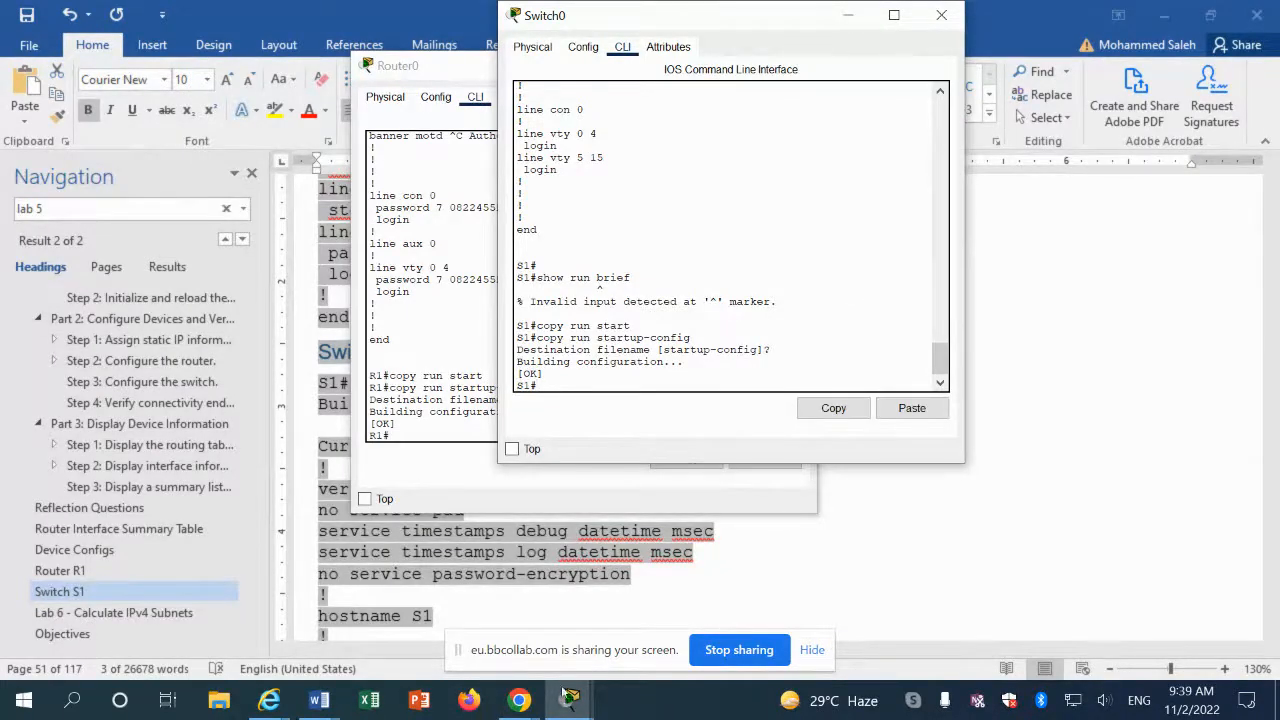
left_click(519, 700)
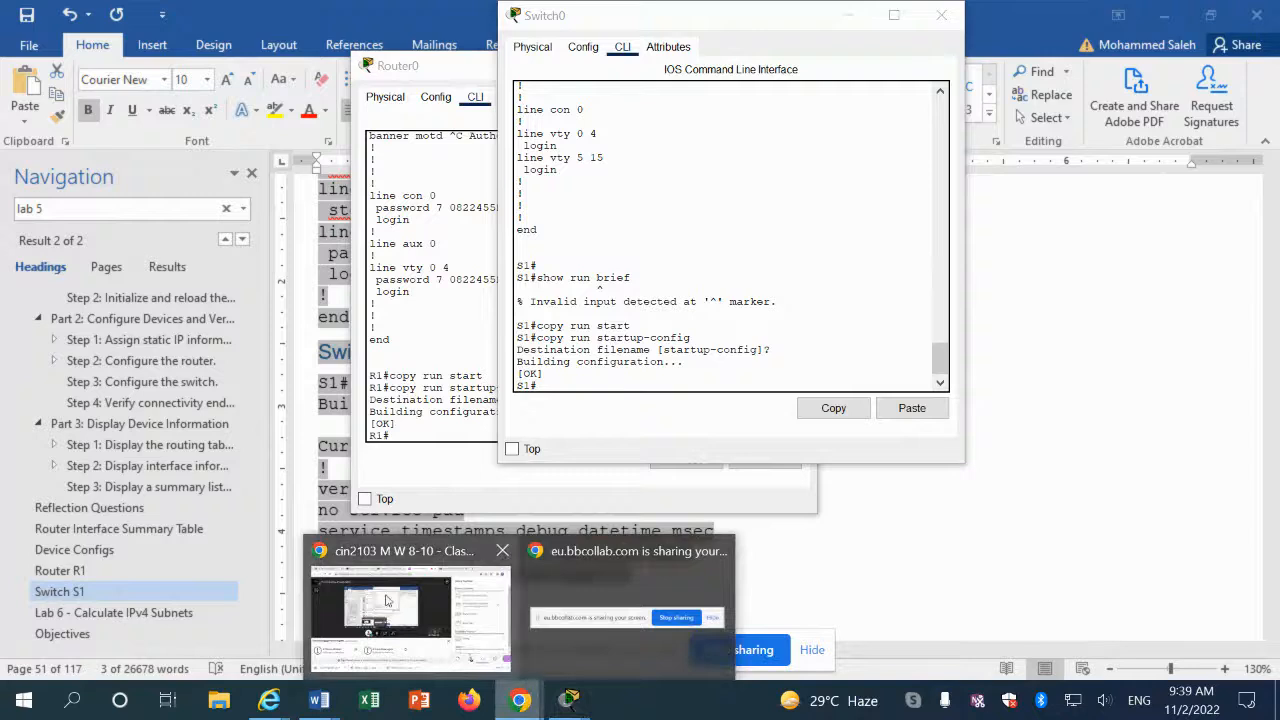